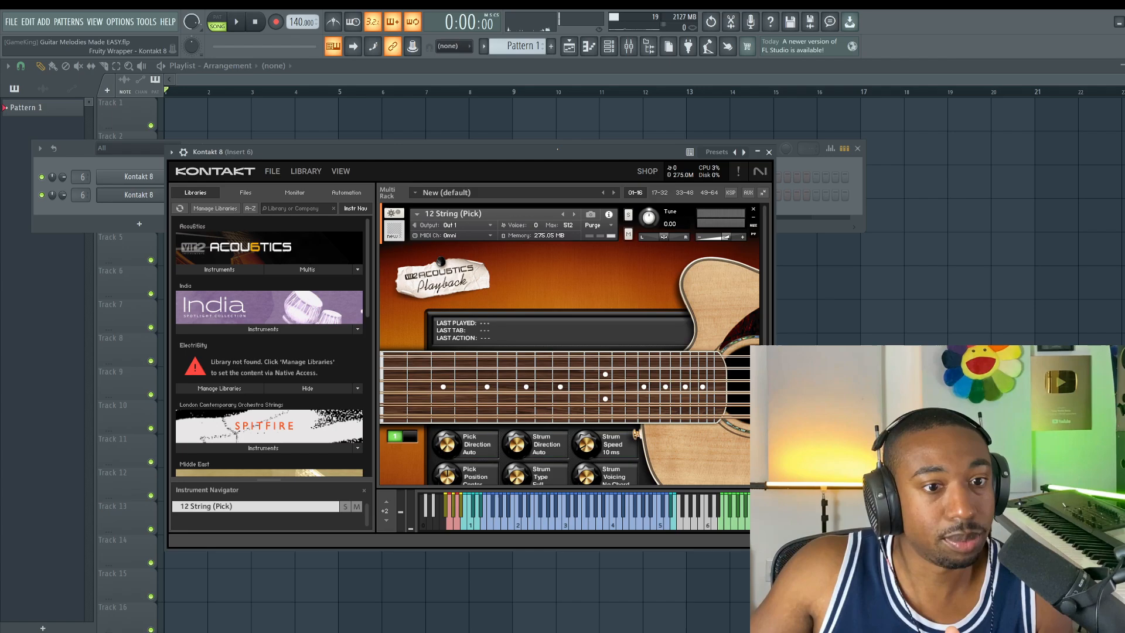
Reopen the 12 String (Pick) guitar from the second Kontakt 8 channel and show its lower playback controls
{"action": "left_click_drag", "start_coordinate": [558, 148], "coordinate": [545, 144]}
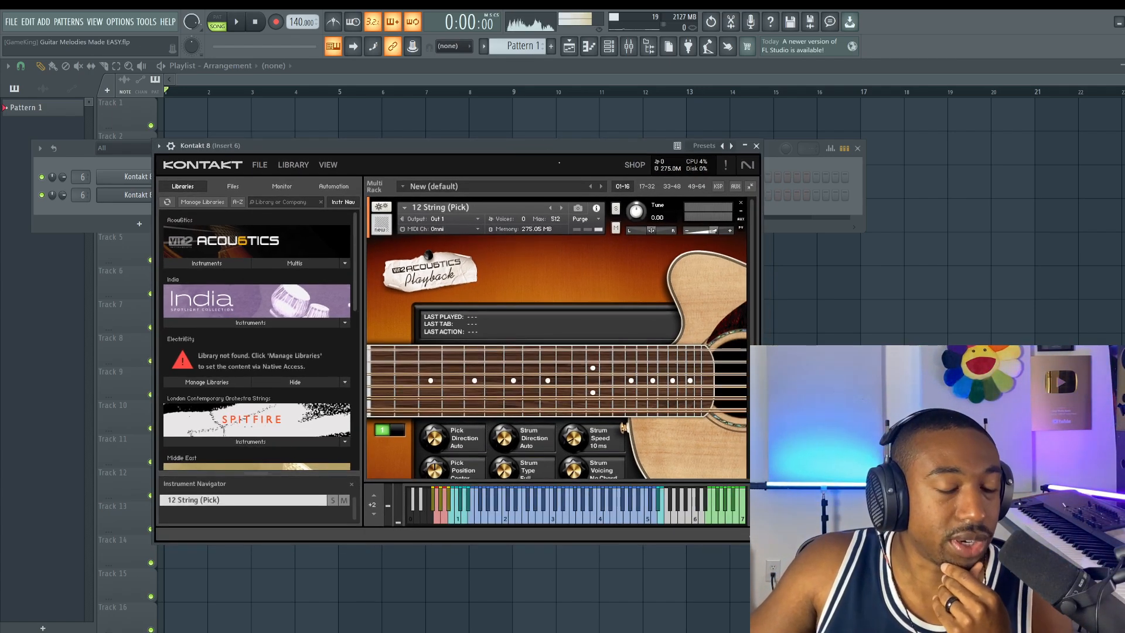
{"action": "left_click", "coordinate": [755, 146]}
{"action": "left_click", "coordinate": [139, 194]}
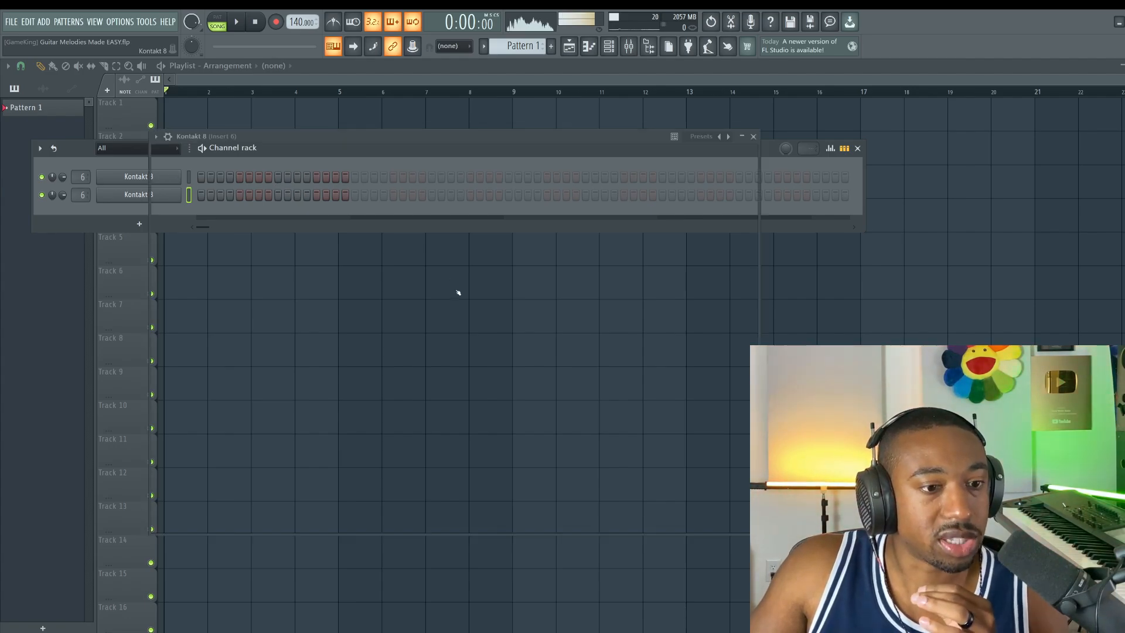
{"action": "left_click_drag", "start_coordinate": [751, 268], "coordinate": [746, 328]}
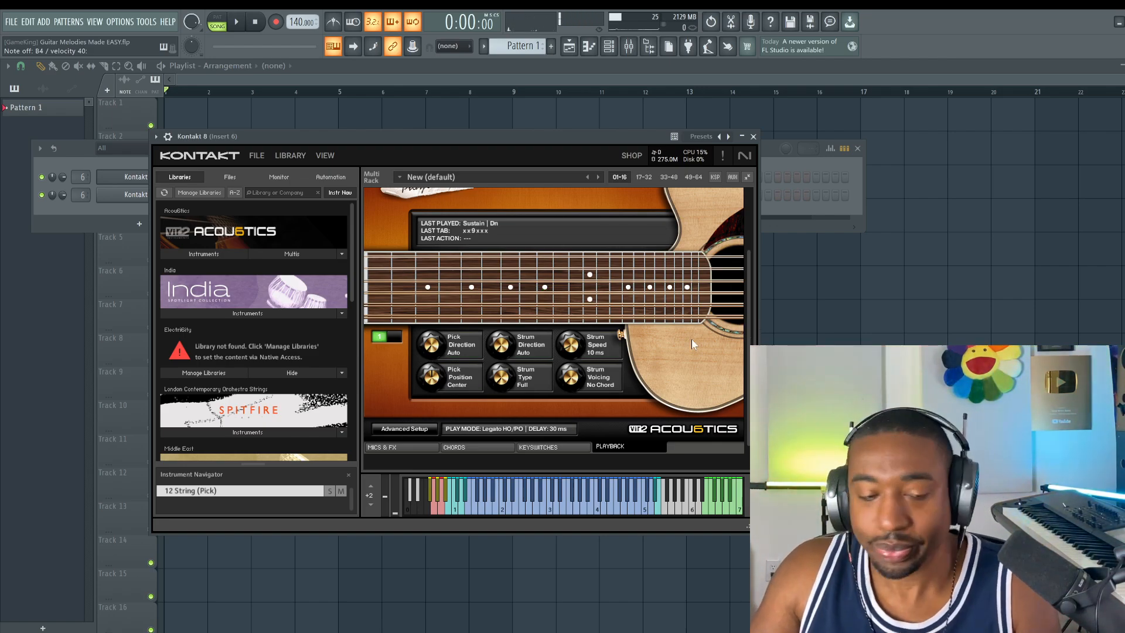
Audition keyswitch banks 1 and 6 on the 12 String (Pick) guitar, finishing with bank 1 for polyphonic play
{"action": "left_click", "coordinate": [408, 509]}
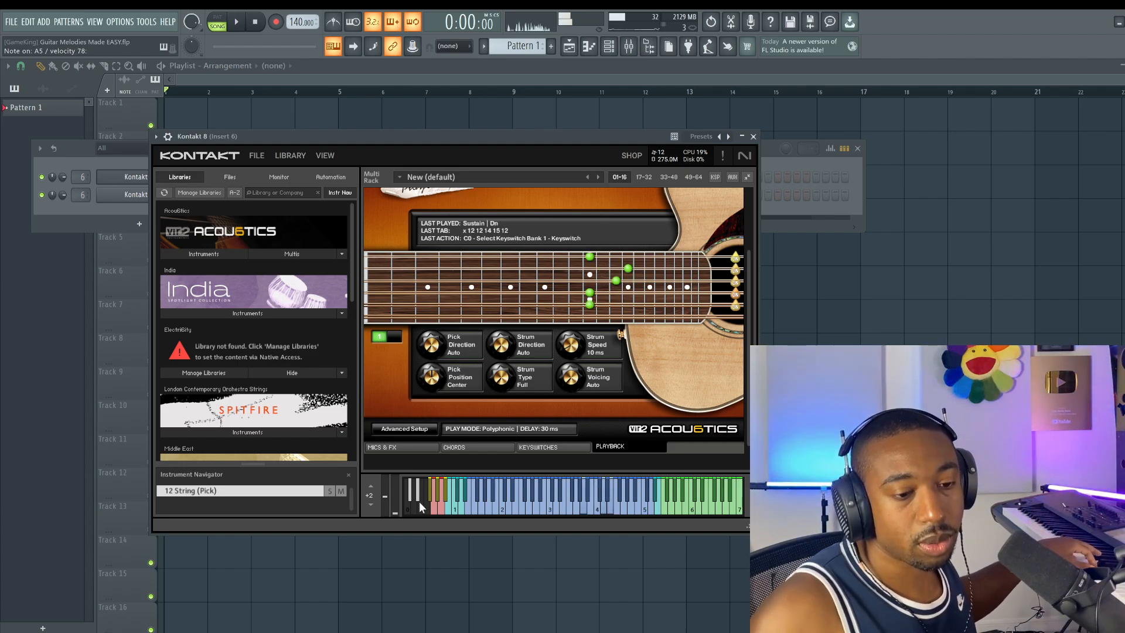
{"action": "left_click", "coordinate": [427, 507]}
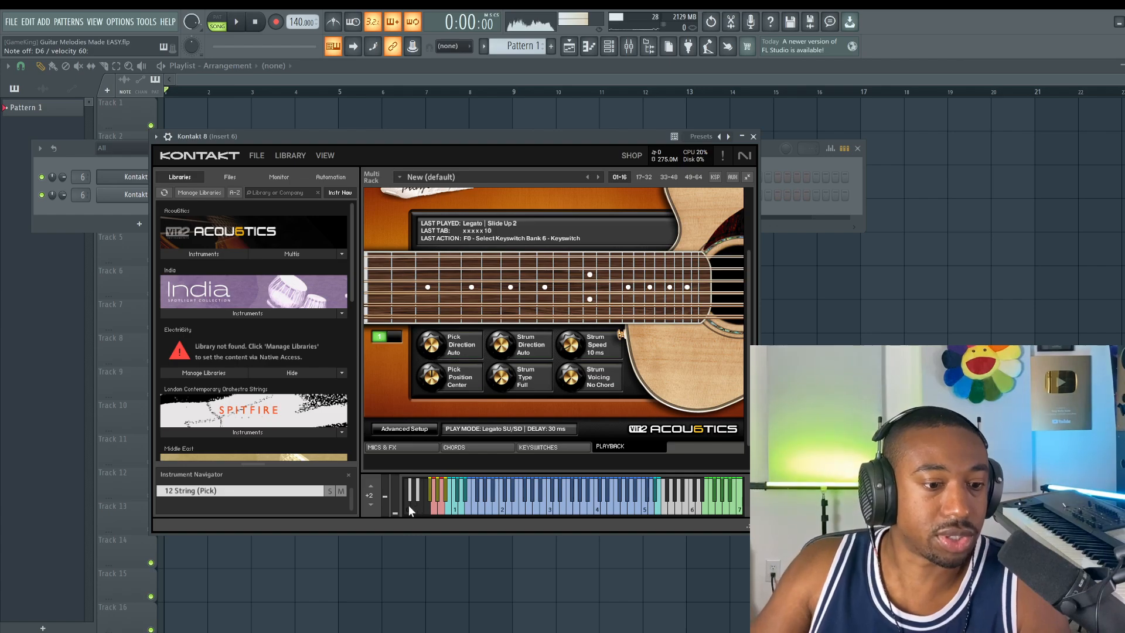
{"action": "left_click", "coordinate": [414, 498]}
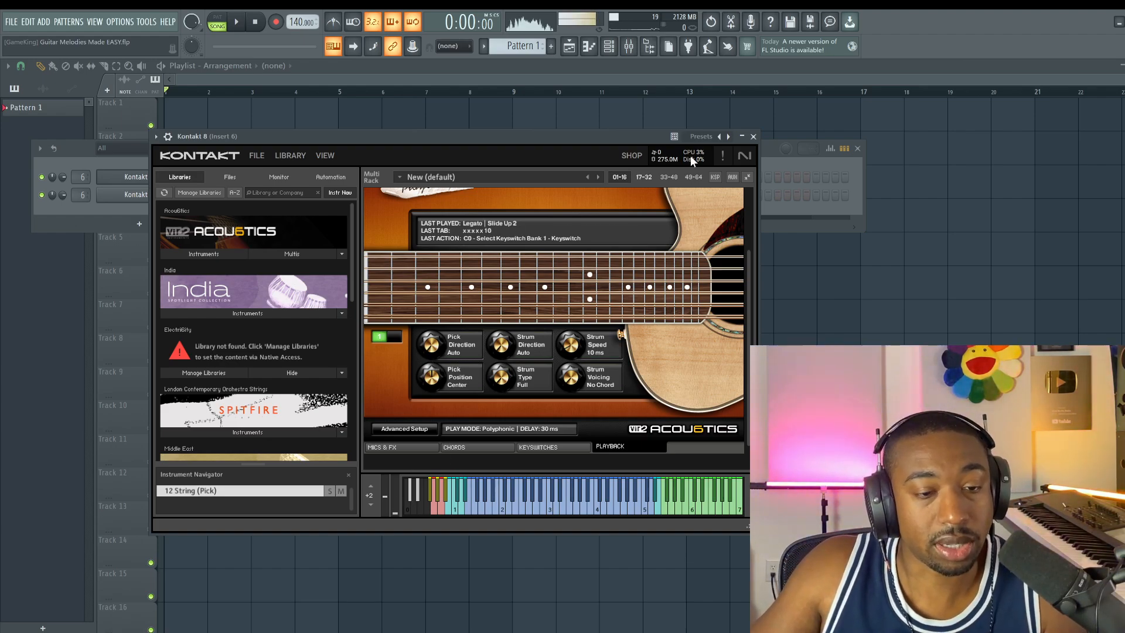
Close the guitar instrument, open the first Kontakt 8 channel's piano roll and set its snap to 1/2 beat
{"action": "left_click", "coordinate": [754, 136]}
{"action": "right_click", "coordinate": [168, 179]}
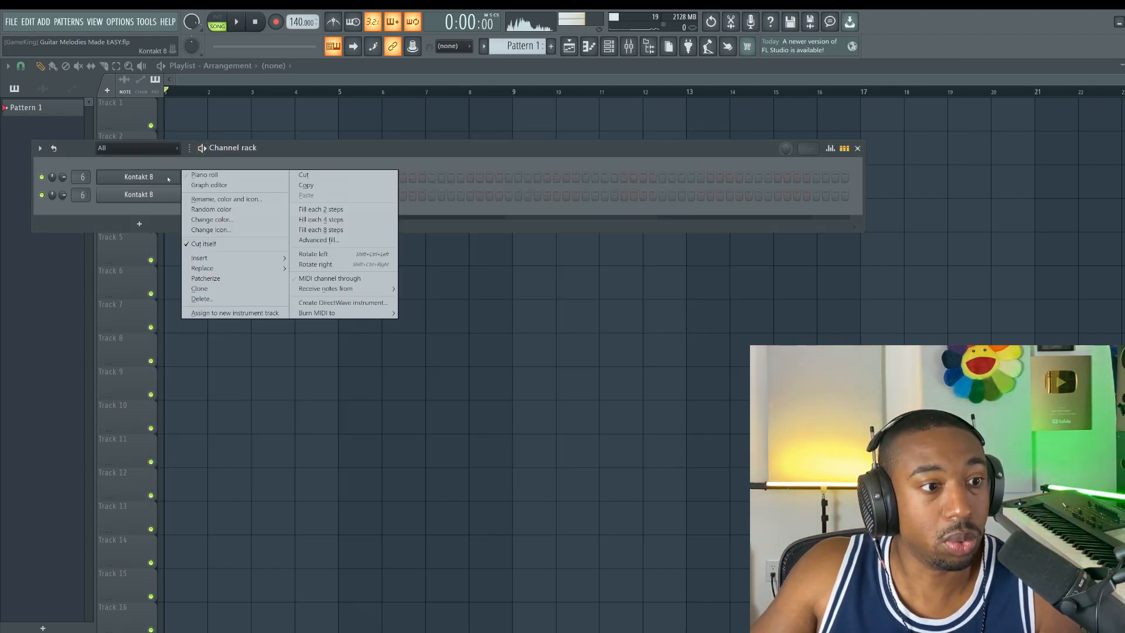
{"action": "left_click", "coordinate": [204, 174]}
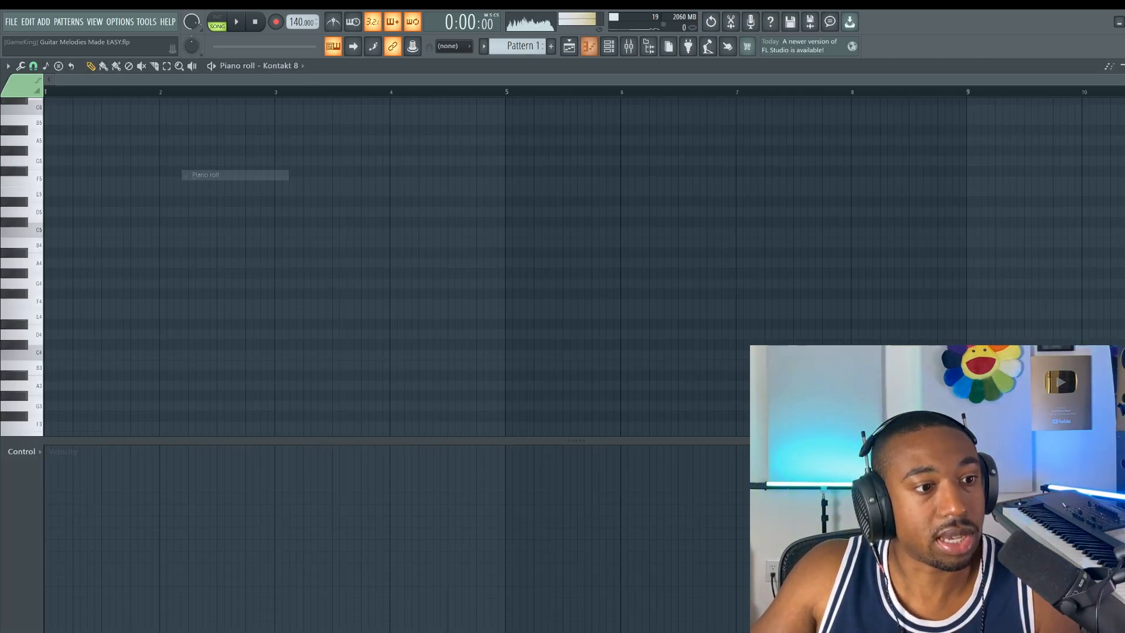
{"action": "left_click", "coordinate": [34, 66]}
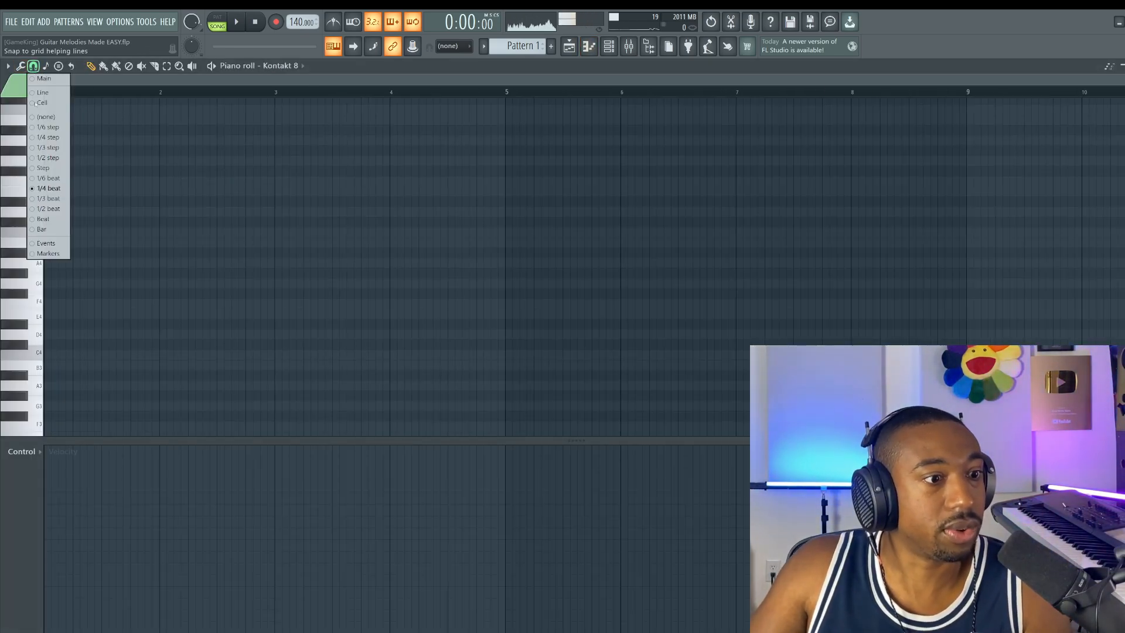
{"action": "left_click", "coordinate": [52, 209]}
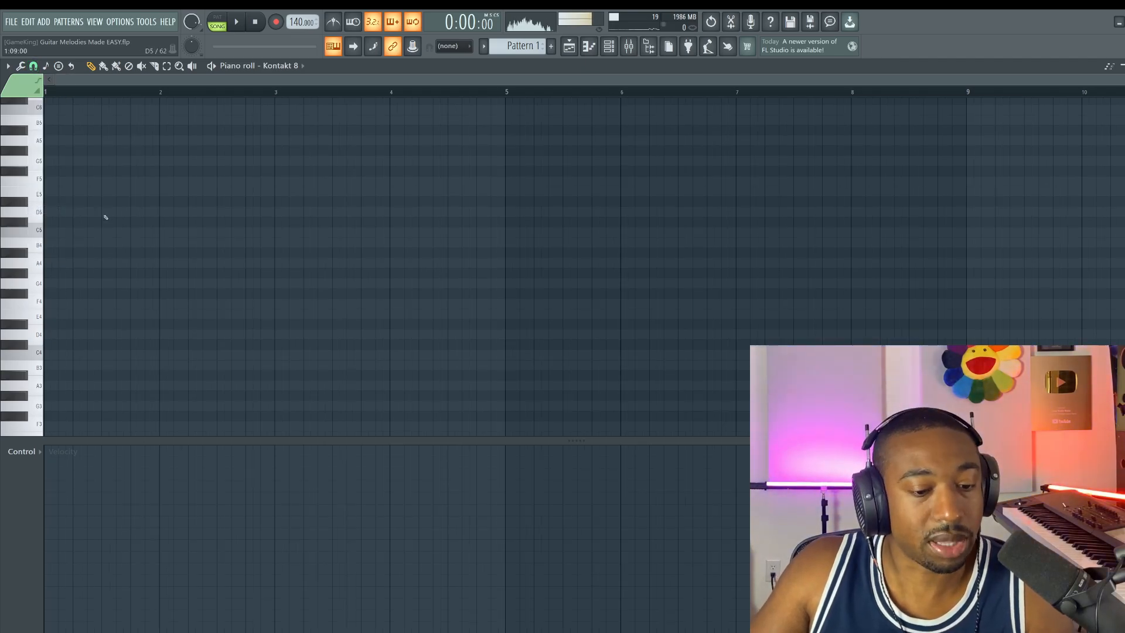
Place a one-bar D4 note at the start of bar 1 and play it back in pattern mode
{"action": "scroll", "coordinate": [105, 97], "scroll_direction": "up", "scroll_amount": 3}
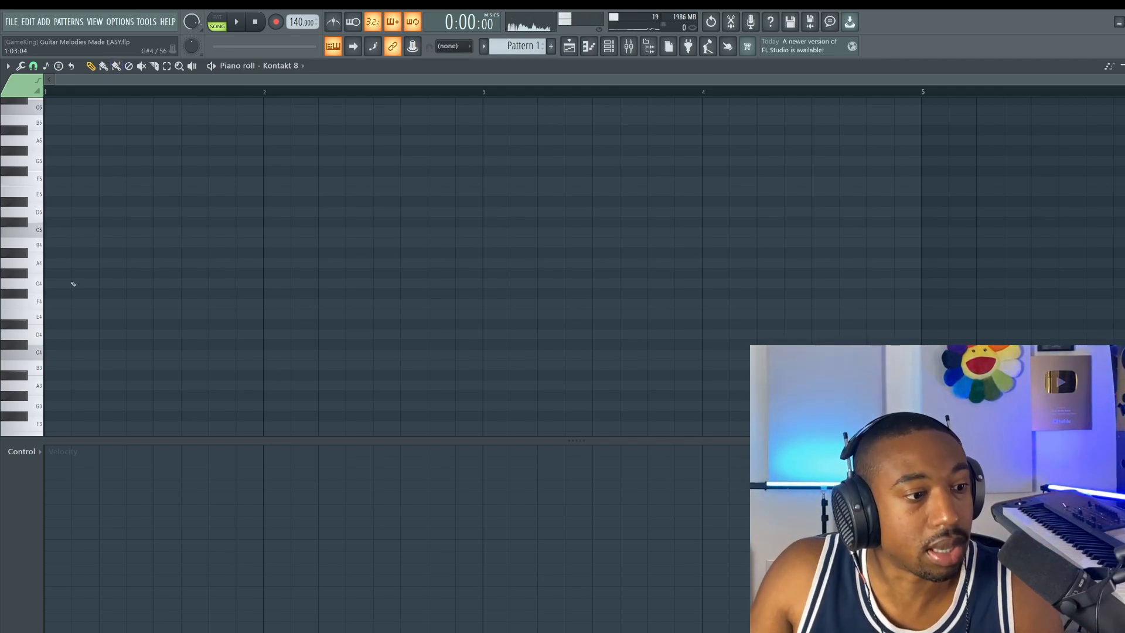
{"action": "left_click", "coordinate": [70, 329]}
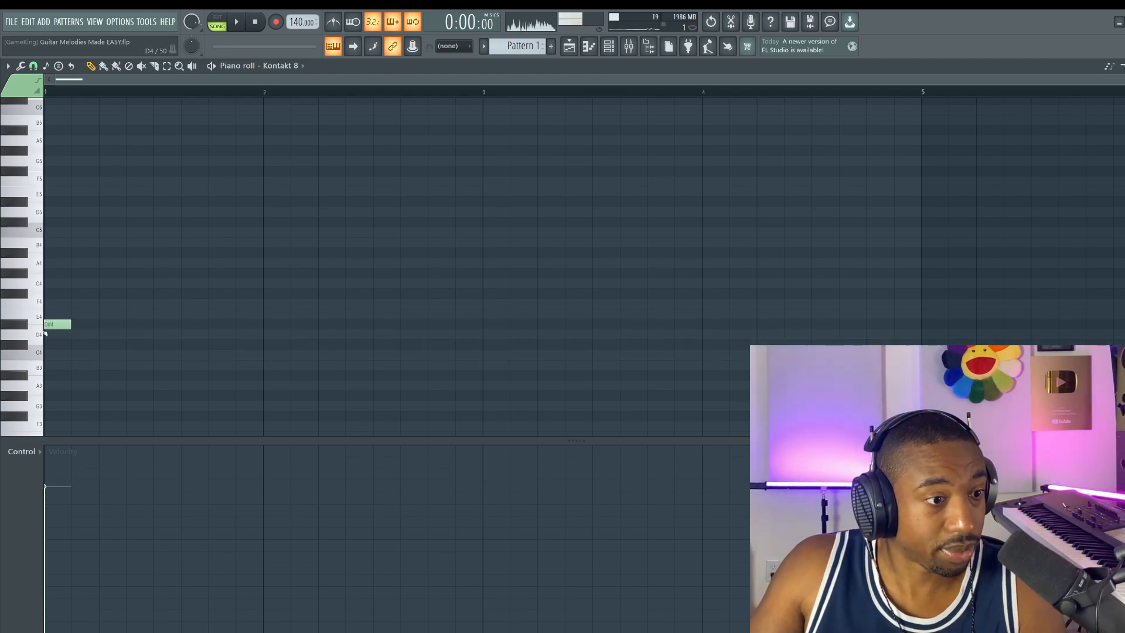
{"action": "left_click_drag", "start_coordinate": [53, 324], "coordinate": [182, 333]}
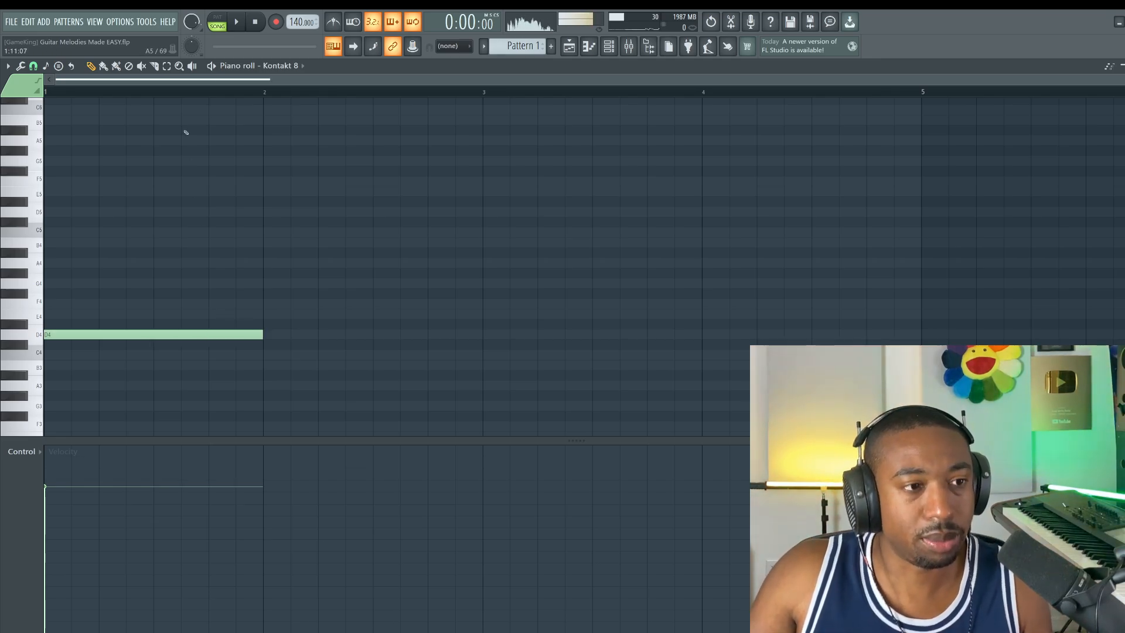
{"action": "left_click_drag", "start_coordinate": [261, 335], "coordinate": [191, 348]}
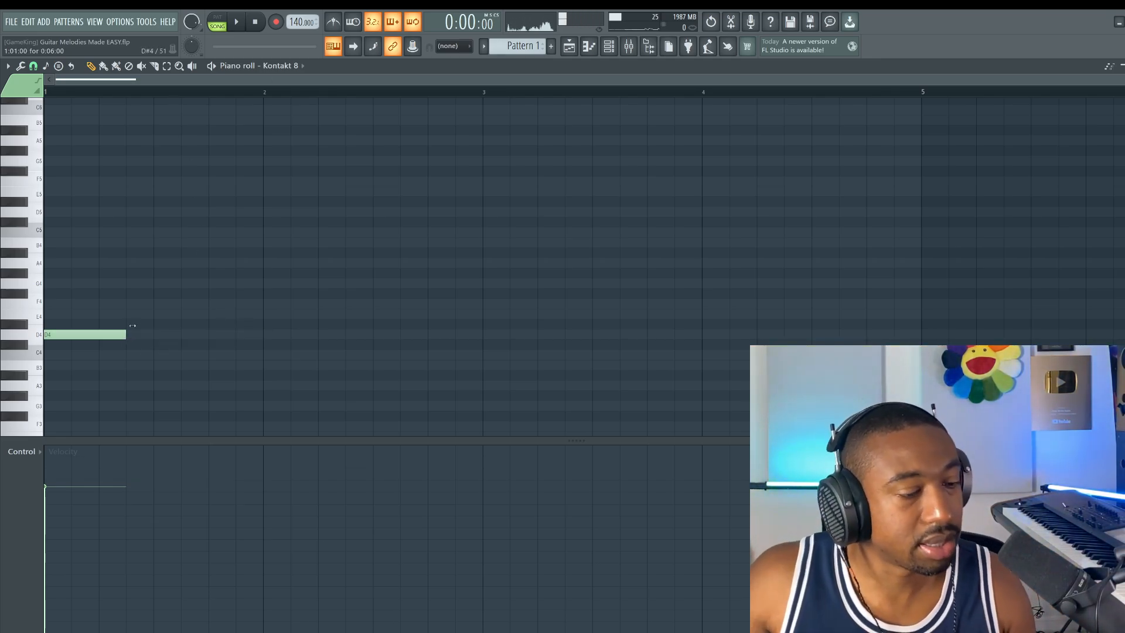
{"action": "left_click", "coordinate": [216, 22]}
{"action": "key", "text": "space"}
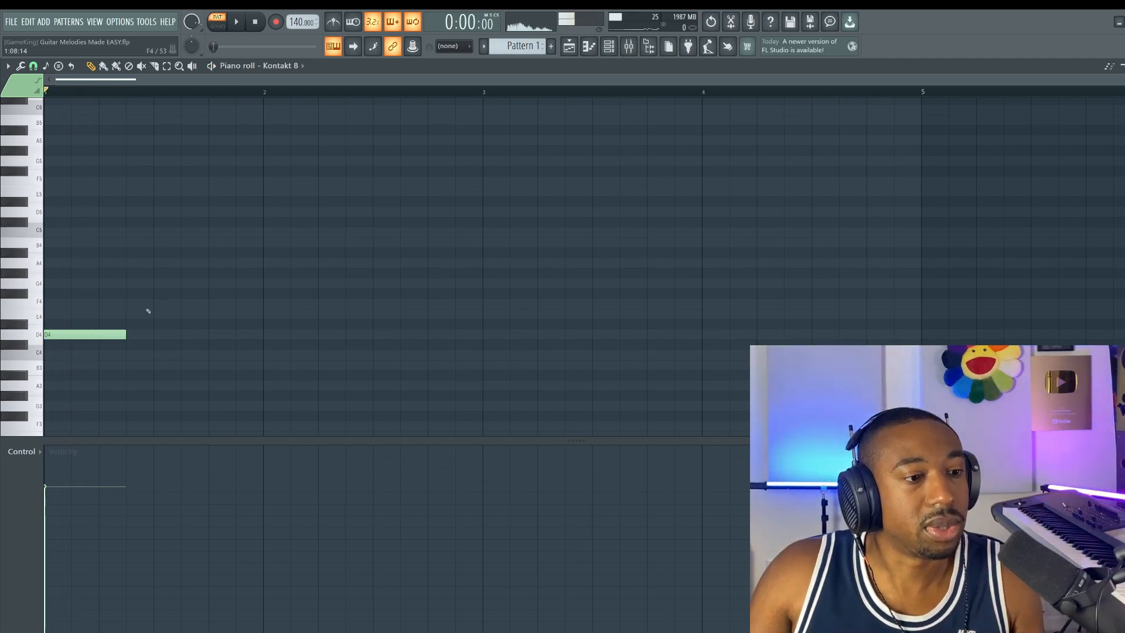
{"action": "left_click_drag", "start_coordinate": [125, 335], "coordinate": [263, 333]}
{"action": "key", "text": "space"}
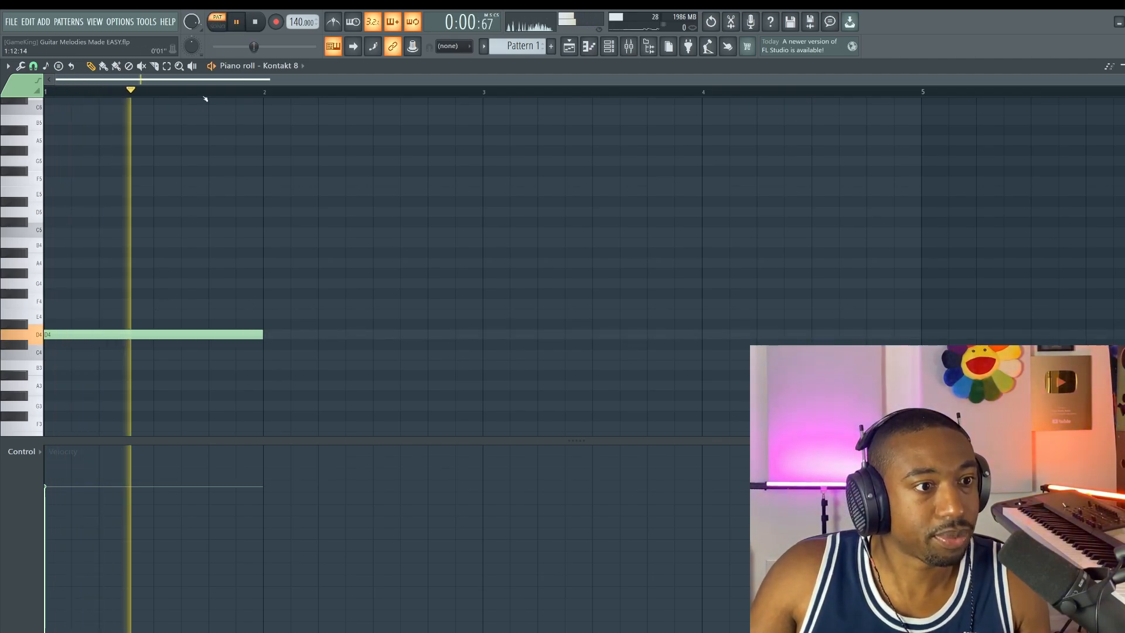
Stack F4, A4 and D5 above the D4 note in bar 1 to form a one-bar chord, and play it back
{"action": "left_click_drag", "start_coordinate": [191, 216], "coordinate": [137, 345]}
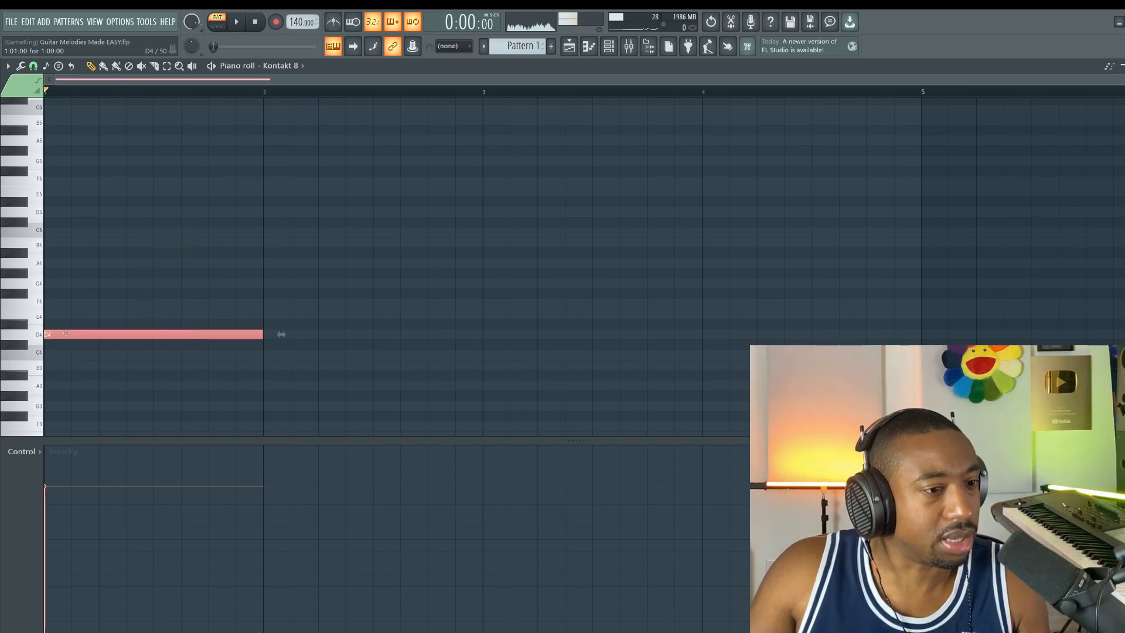
{"action": "left_click_drag", "start_coordinate": [57, 335], "coordinate": [52, 262]}
{"action": "key", "text": "ctrl+d"}
{"action": "left_click_drag", "start_coordinate": [82, 348], "coordinate": [73, 212]}
{"action": "key", "text": "ctrl+d"}
{"action": "key", "text": "space"}
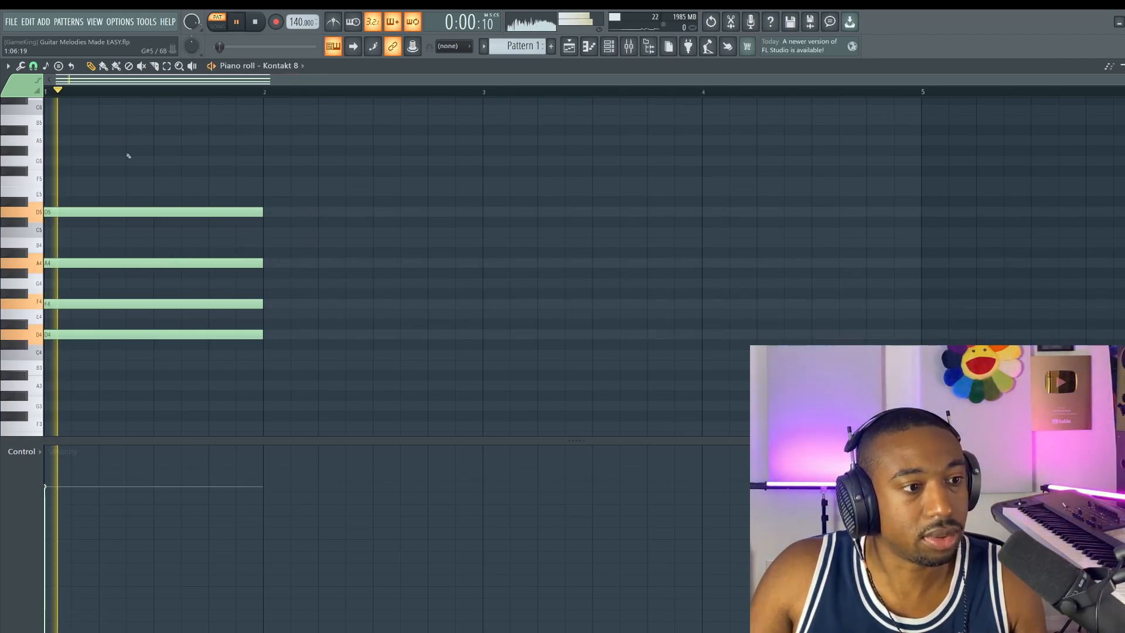
{"action": "key", "text": "space"}
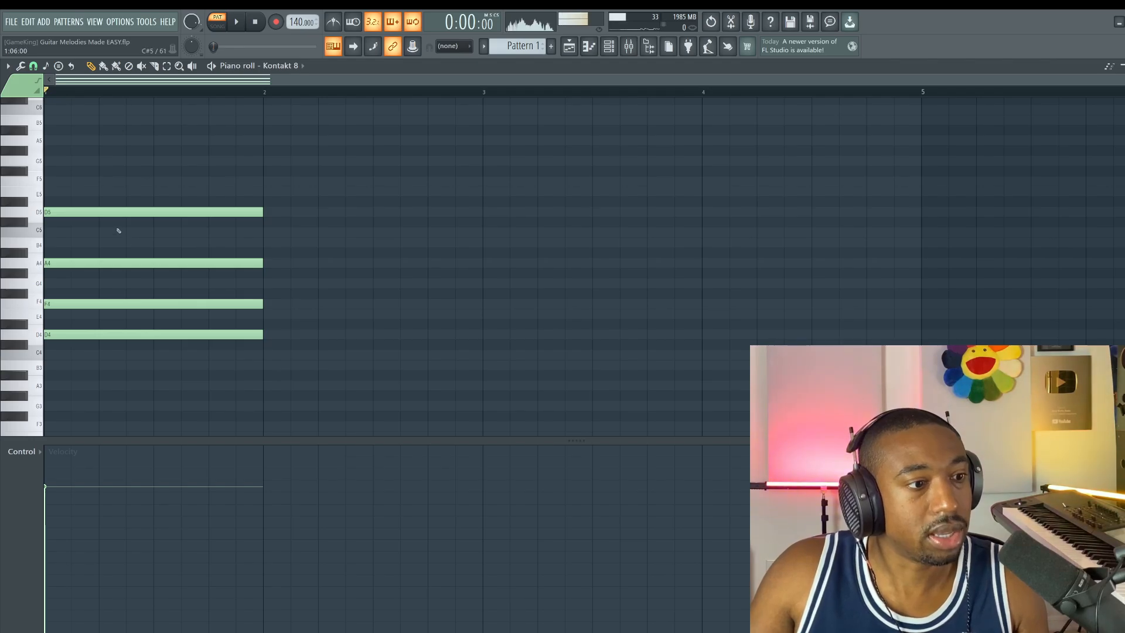
Draw a one-bar chord of G4, B4, D5 and F5 in bar 2
{"action": "left_click", "coordinate": [287, 283]}
{"action": "left_click", "coordinate": [265, 243]}
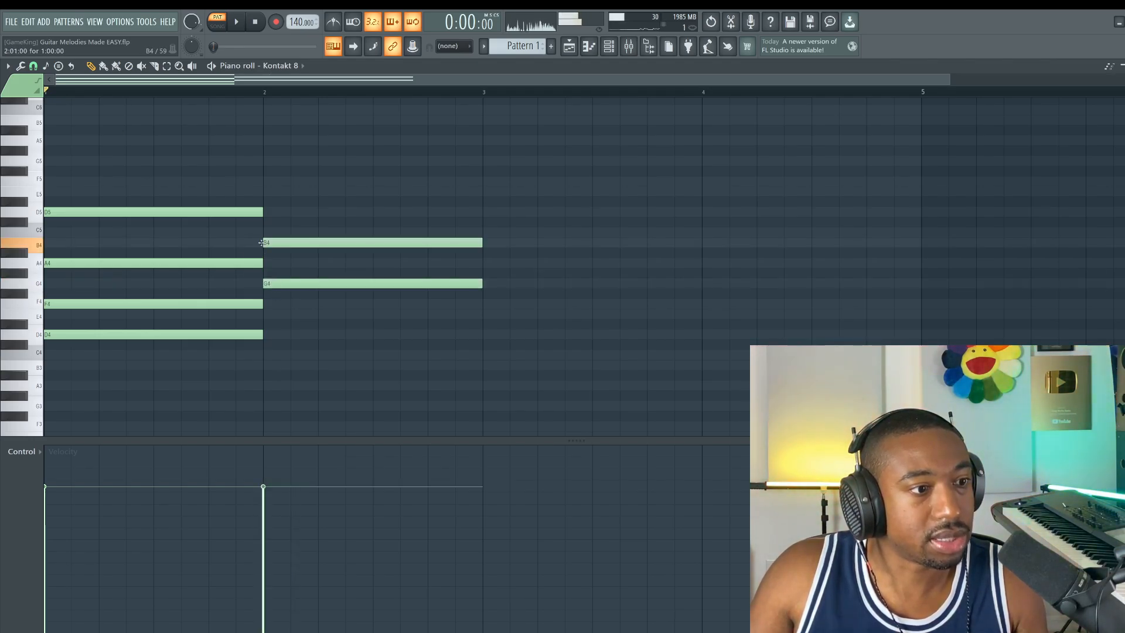
{"action": "left_click", "coordinate": [287, 212]}
{"action": "left_click_drag", "start_coordinate": [287, 212], "coordinate": [259, 209]}
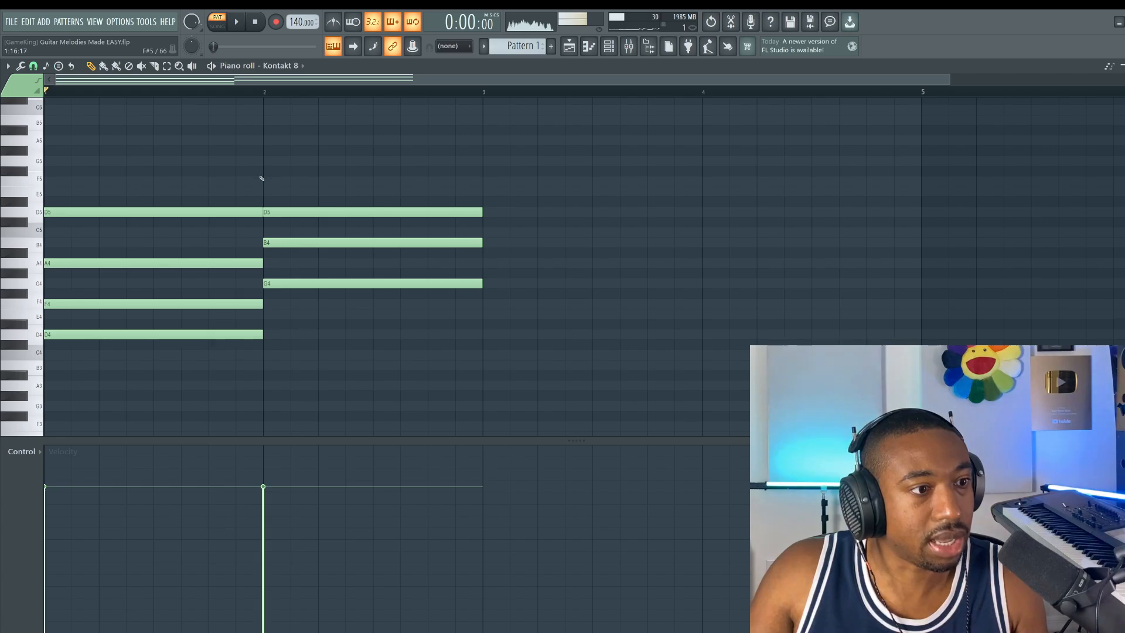
{"action": "left_click", "coordinate": [268, 180]}
{"action": "left_click_drag", "start_coordinate": [275, 157], "coordinate": [303, 262]}
{"action": "left_click", "coordinate": [548, 266], "text": "ctrl"}
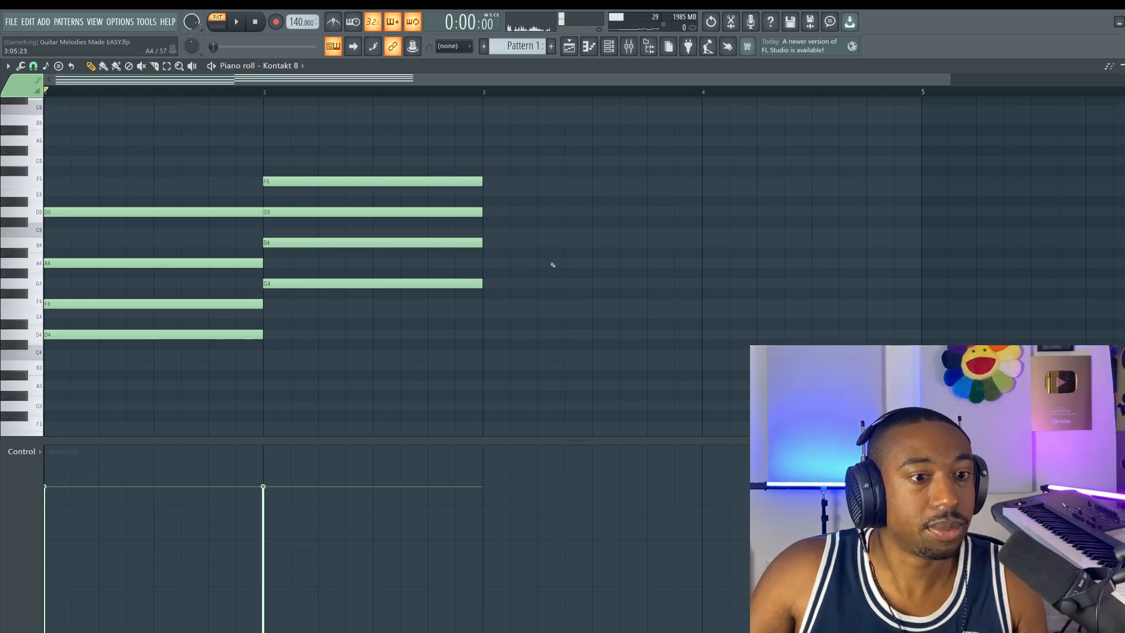
Try bar 2's B4 note one octave lower and play the chords back, then return it to B4
{"action": "left_click", "coordinate": [326, 242]}
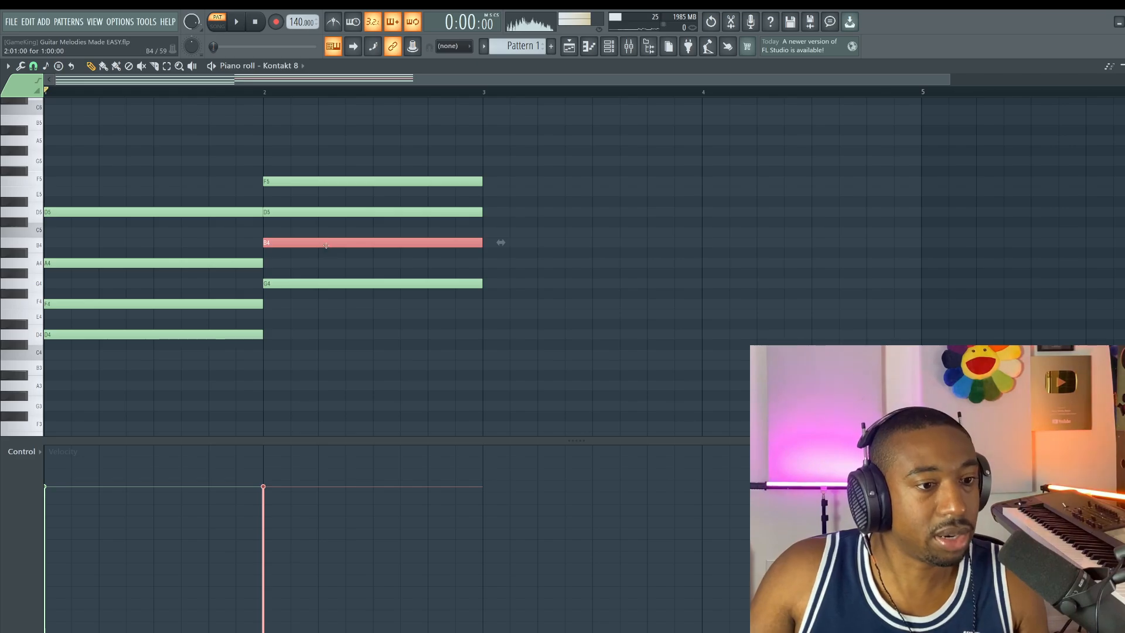
{"action": "key", "text": "ctrl+Down"}
{"action": "key", "text": "space"}
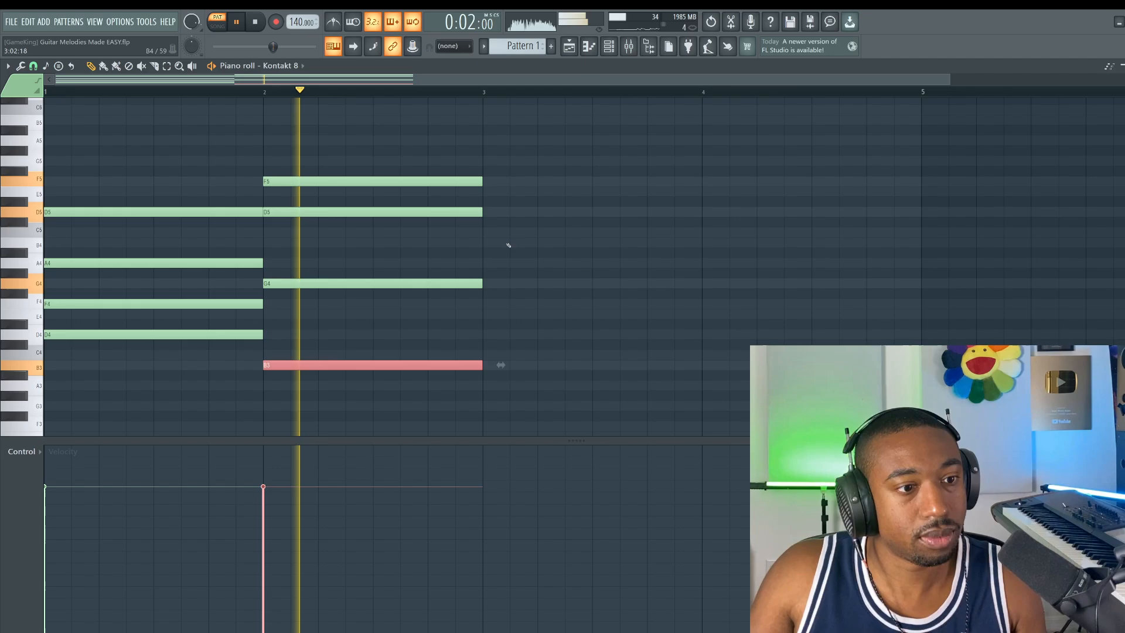
{"action": "key", "text": "space"}
{"action": "key", "text": "ctrl+Up"}
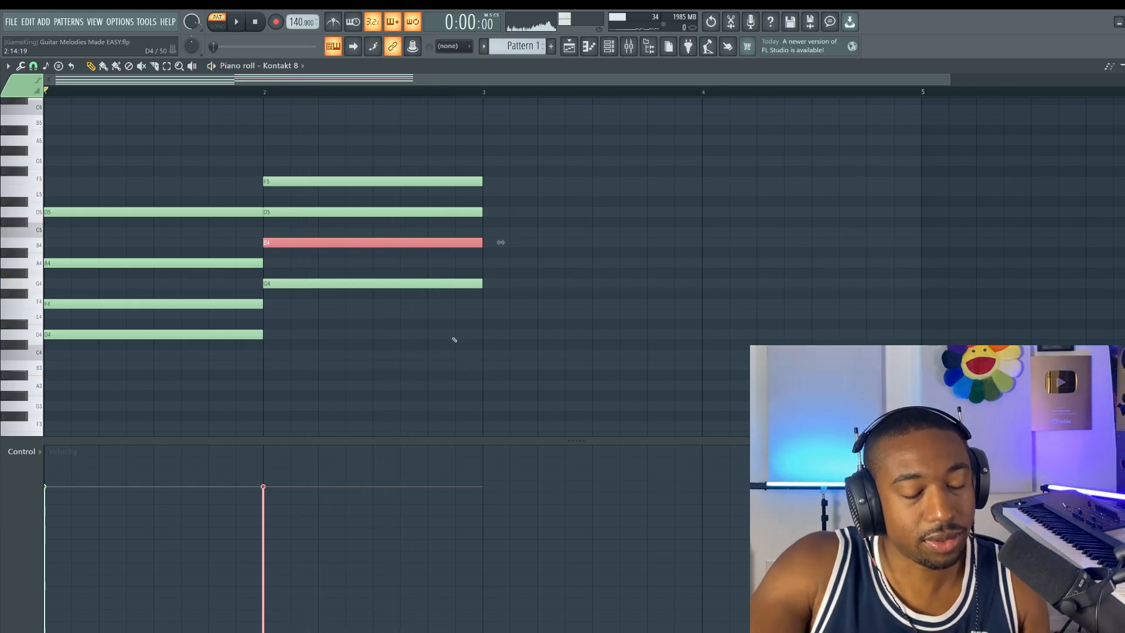
Listen to the two-chord progression and select each chord in turn to compare their note voicings
{"action": "key", "text": "space"}
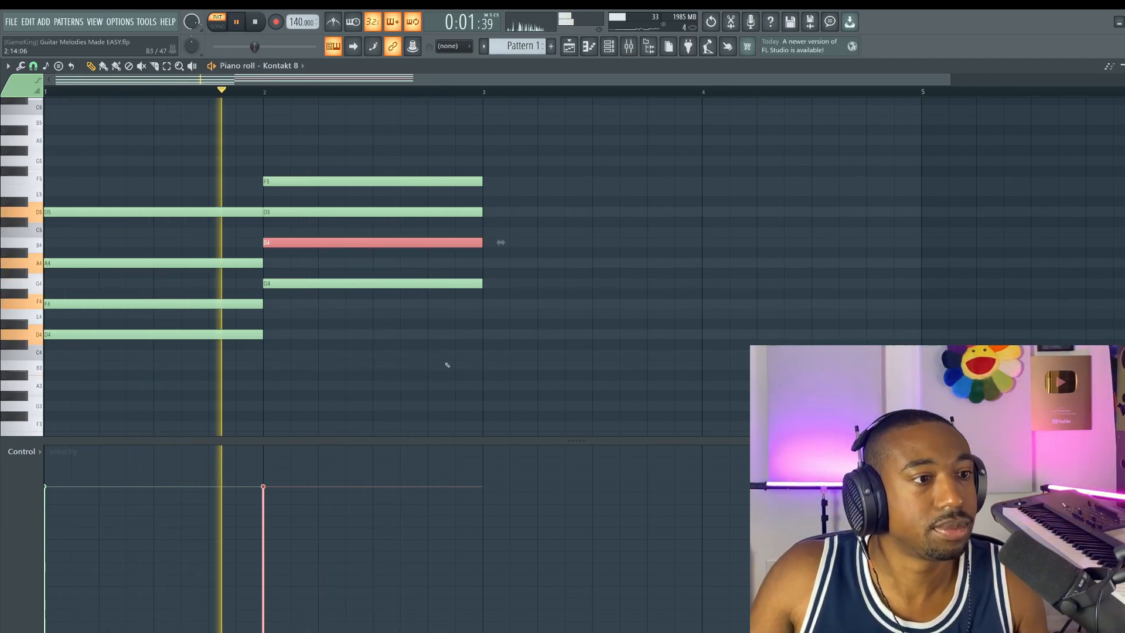
{"action": "key", "text": "space"}
{"action": "left_click_drag", "start_coordinate": [362, 138], "coordinate": [352, 328]}
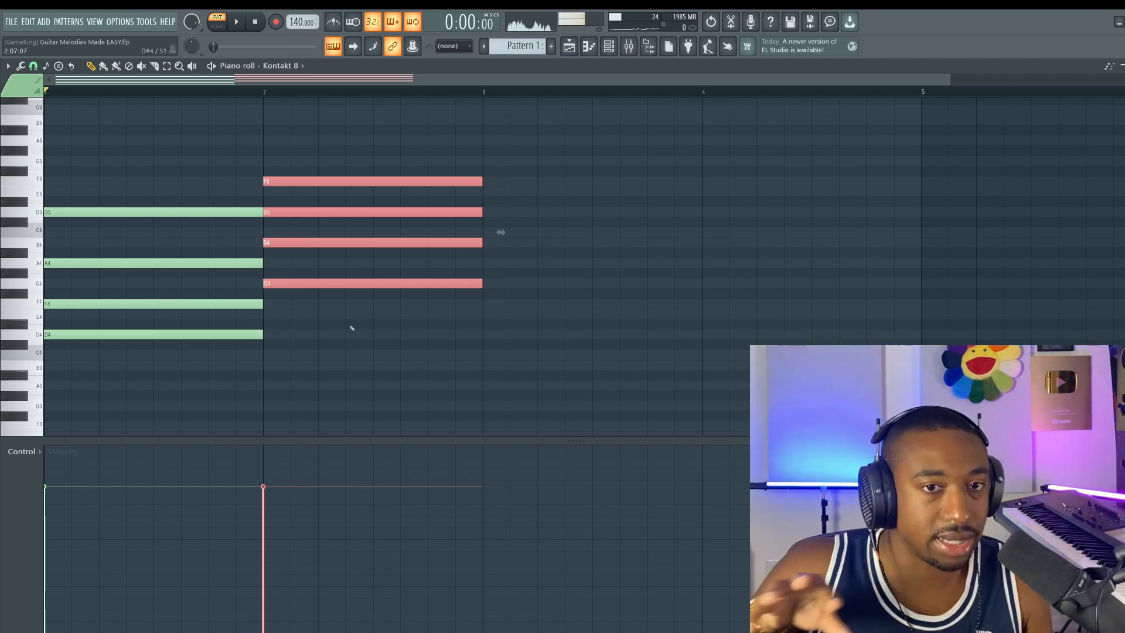
{"action": "left_click_drag", "start_coordinate": [335, 146], "coordinate": [335, 307]}
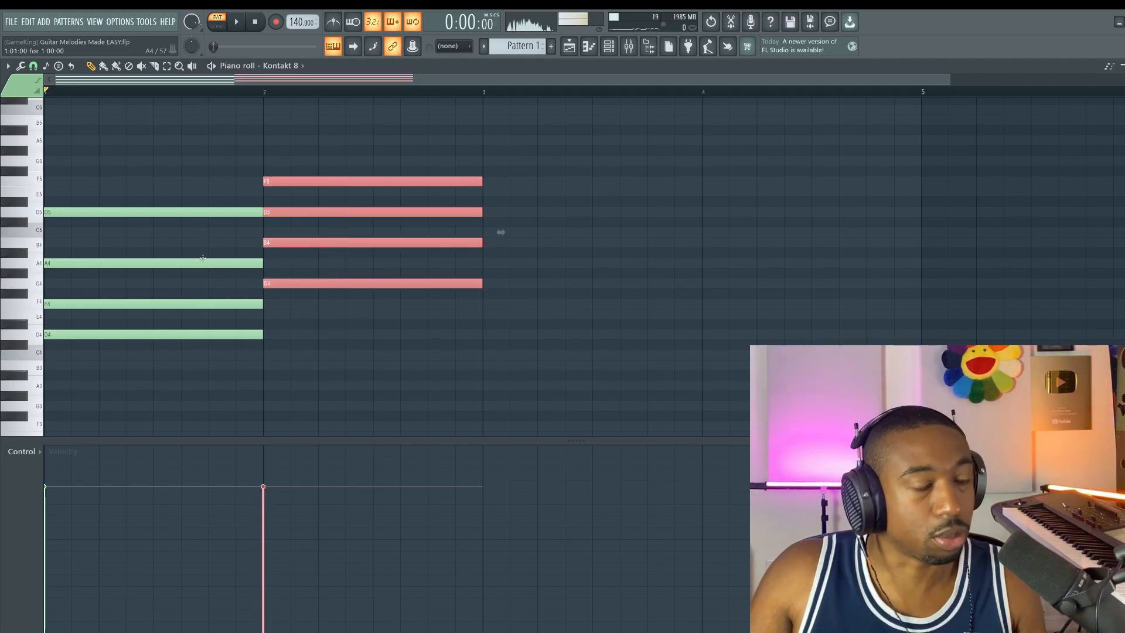
{"action": "left_click_drag", "start_coordinate": [171, 126], "coordinate": [150, 351]}
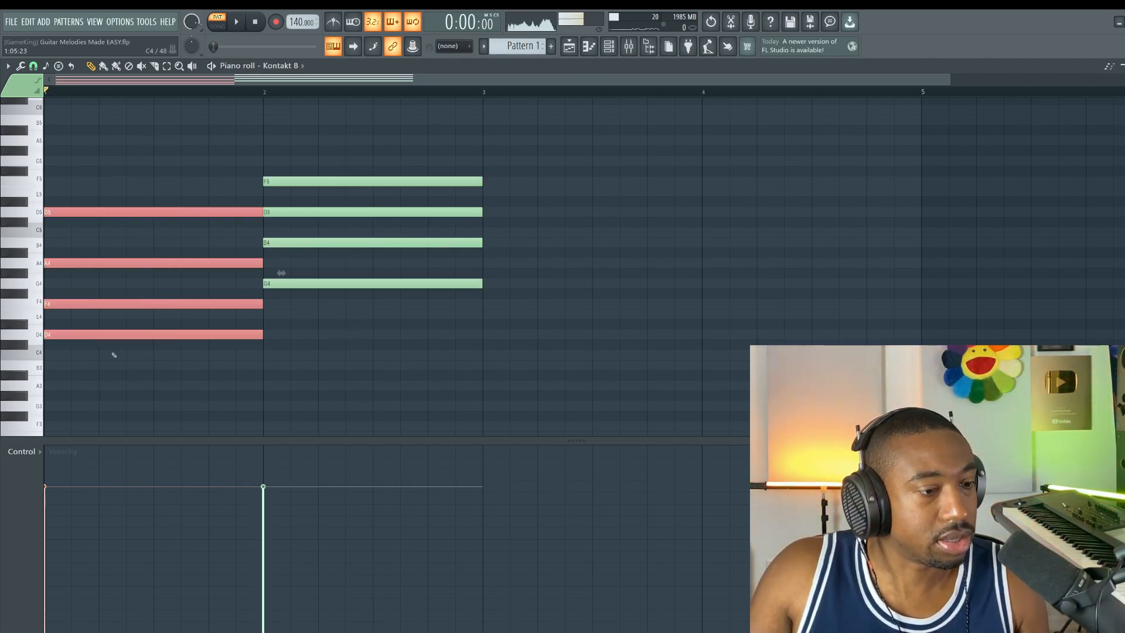
{"action": "left_click", "coordinate": [115, 354], "text": "ctrl"}
Draw a one-bar chord of C4, E4, G4 and C5 in bar 3, aligning all four notes with the bar's start
{"action": "left_click", "coordinate": [486, 355]}
{"action": "left_click", "coordinate": [514, 314]}
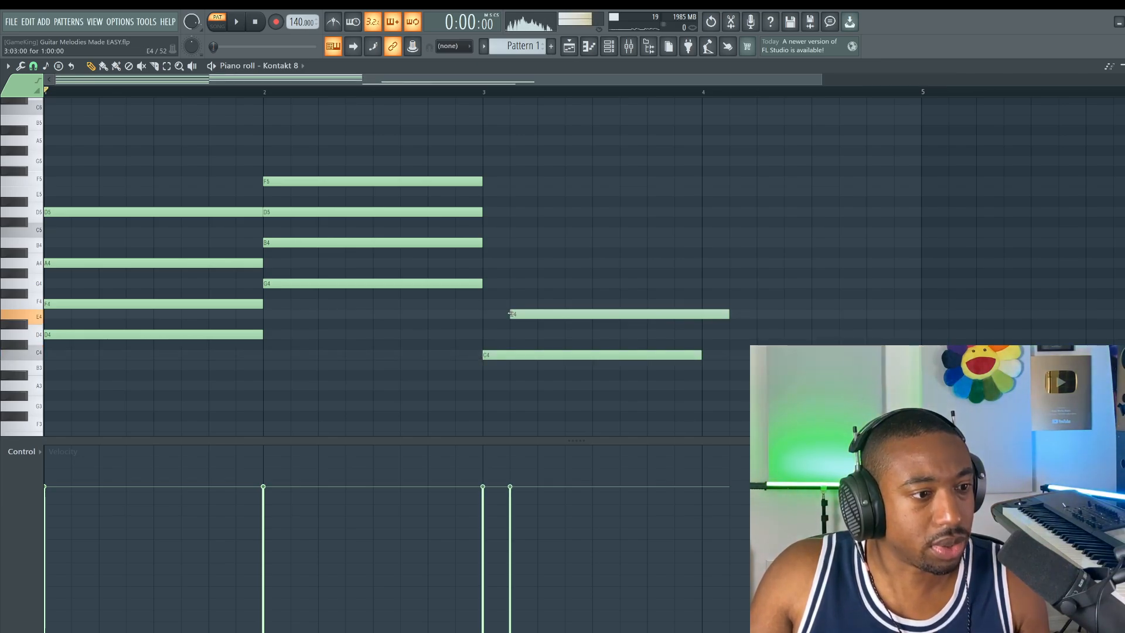
{"action": "mouse_move", "coordinate": [518, 275]}
{"action": "left_mouse_down"}
{"action": "mouse_move", "coordinate": [520, 294]}
{"action": "mouse_move", "coordinate": [521, 285]}
{"action": "left_mouse_up"}
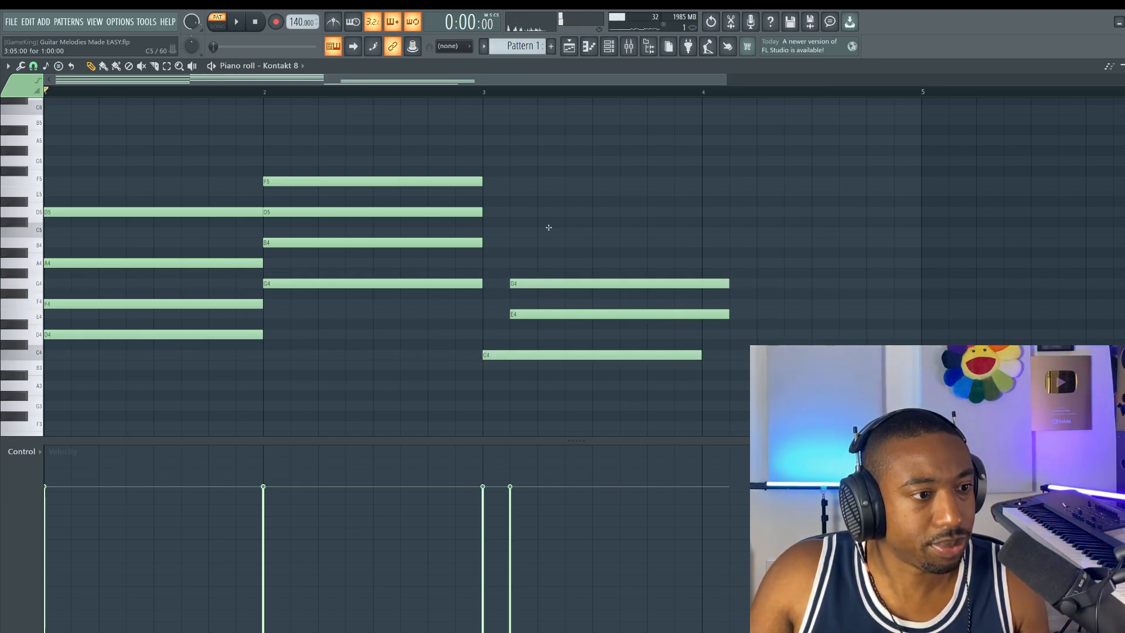
{"action": "left_click_drag", "start_coordinate": [547, 226], "coordinate": [506, 224]}
{"action": "key", "text": "space"}
{"action": "left_click_drag", "start_coordinate": [535, 272], "coordinate": [741, 321]}
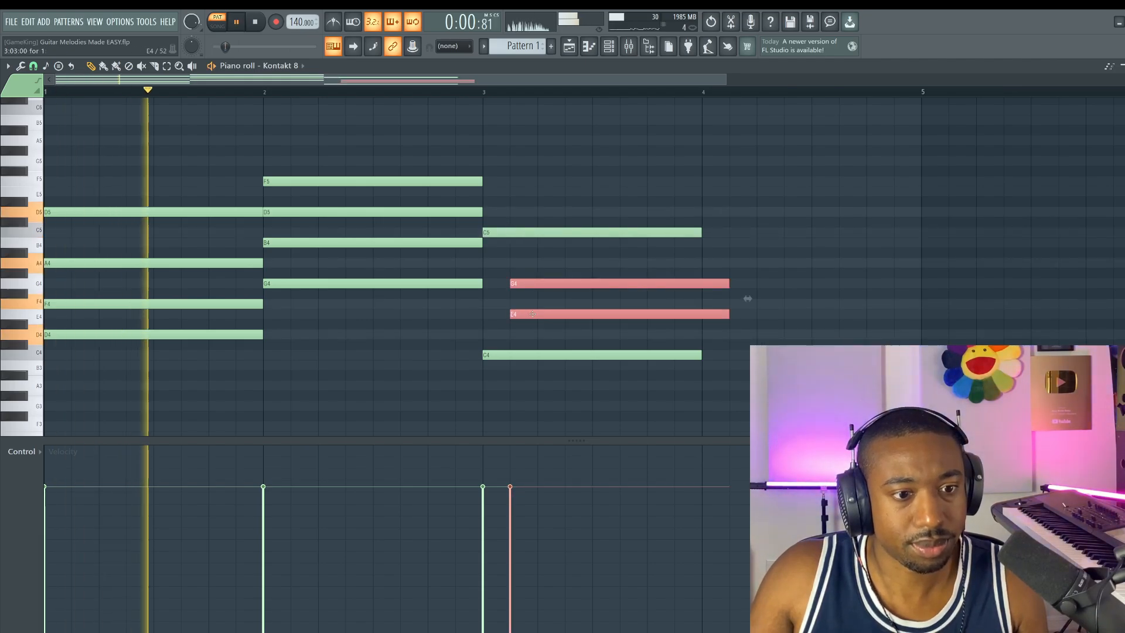
{"action": "key", "text": "shift+Left"}
{"action": "left_click", "coordinate": [532, 253], "text": "ctrl"}
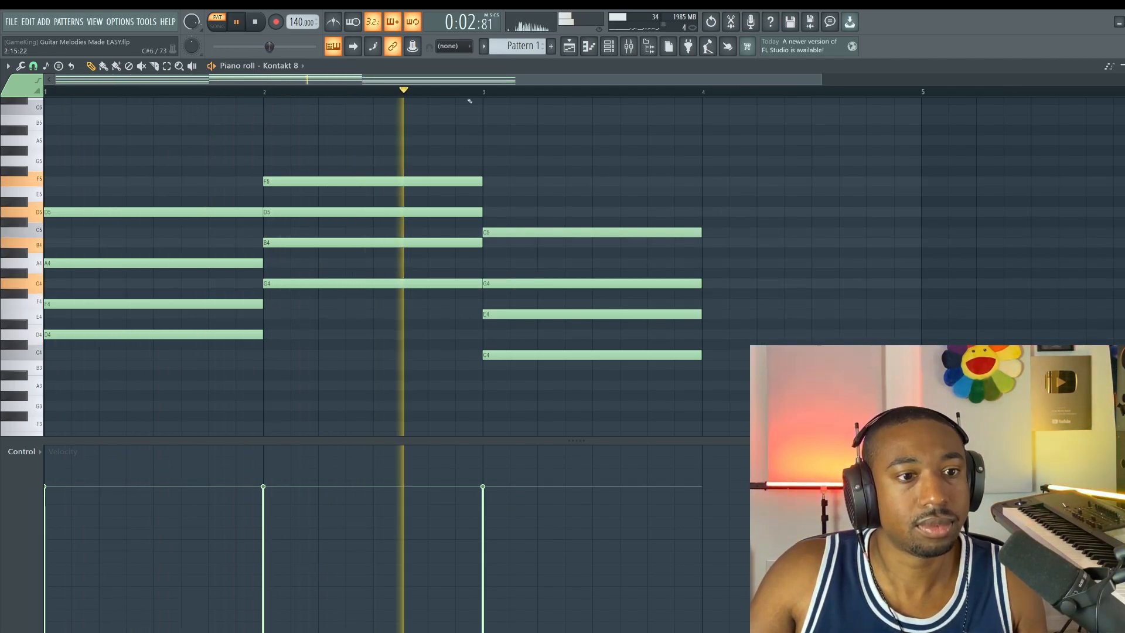
Extend all four notes of the bar 3 chord through the end of bar 4
{"action": "scroll", "coordinate": [515, 223], "scroll_direction": "down", "scroll_amount": 3}
{"action": "scroll", "coordinate": [481, 137], "scroll_direction": "down", "scroll_amount": 2}
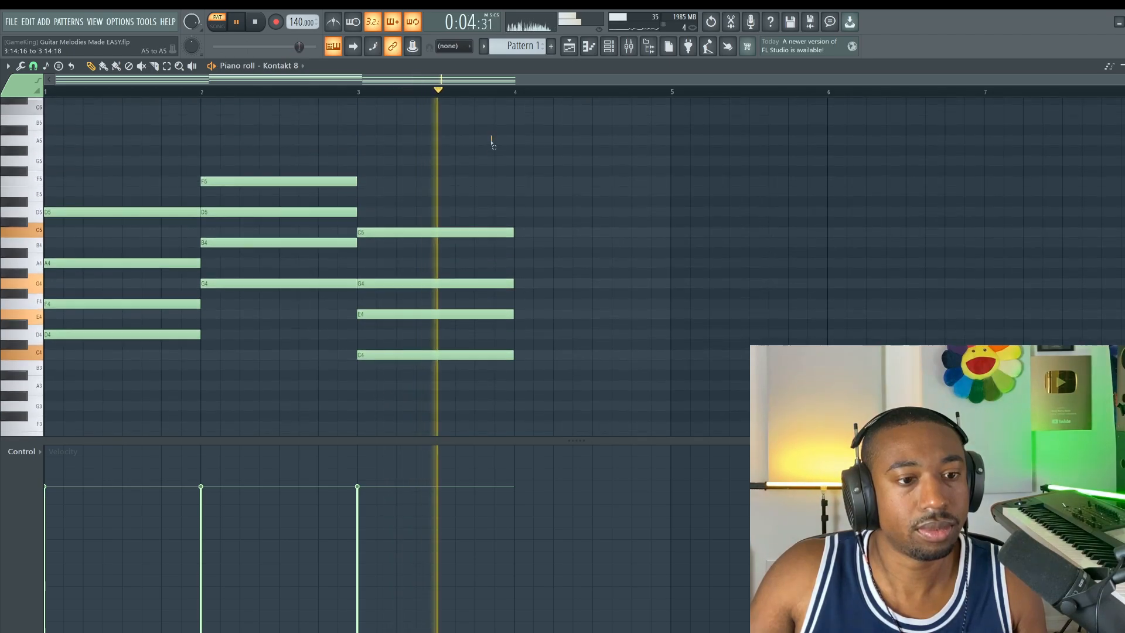
{"action": "left_click_drag", "start_coordinate": [490, 137], "coordinate": [514, 371]}
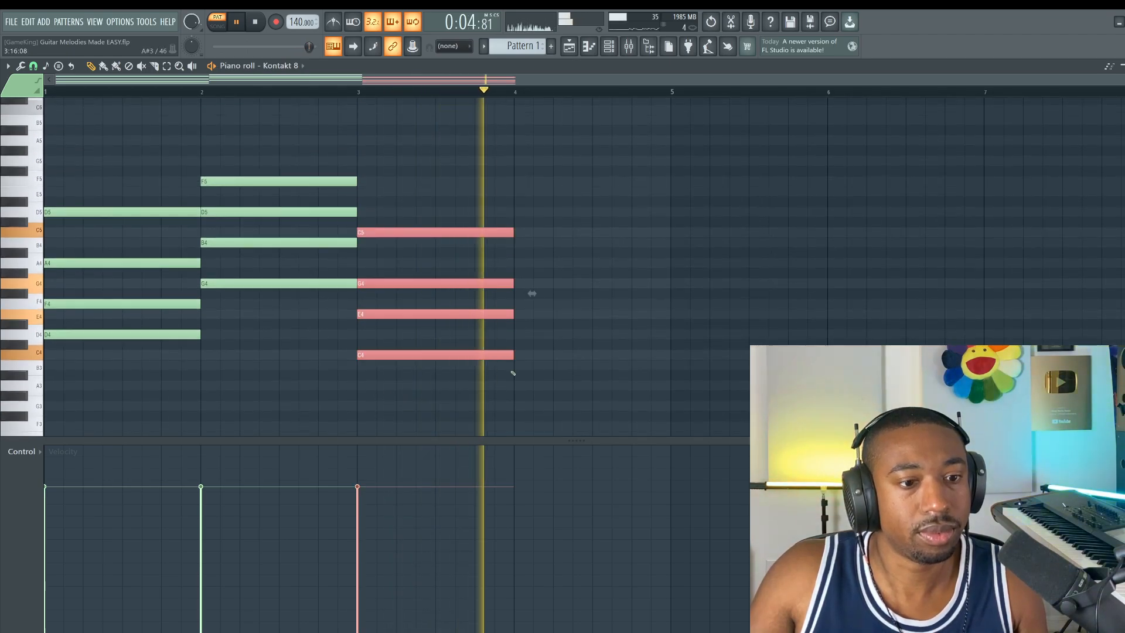
{"action": "left_click_drag", "start_coordinate": [514, 285], "coordinate": [671, 293]}
{"action": "left_click", "coordinate": [367, 369]}
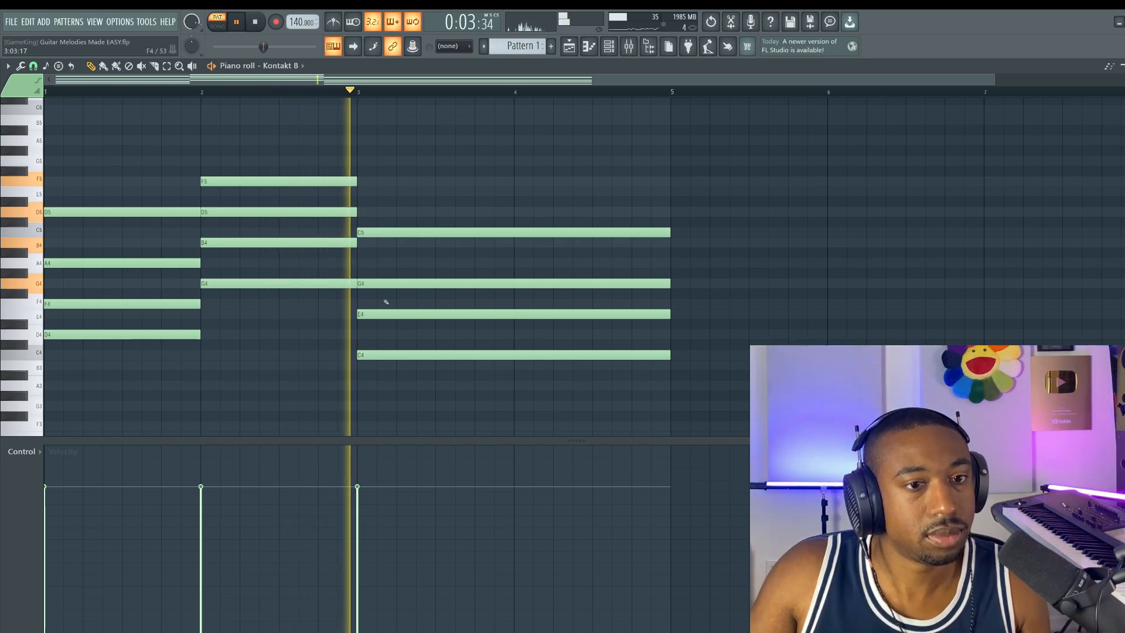
Stop playback and audition the strum trigger keys from A5 to C#6 in the first Kontakt 8 channel's 12 String (Pick) guitar
{"action": "key", "text": "space"}
{"action": "left_click", "coordinate": [610, 46]}
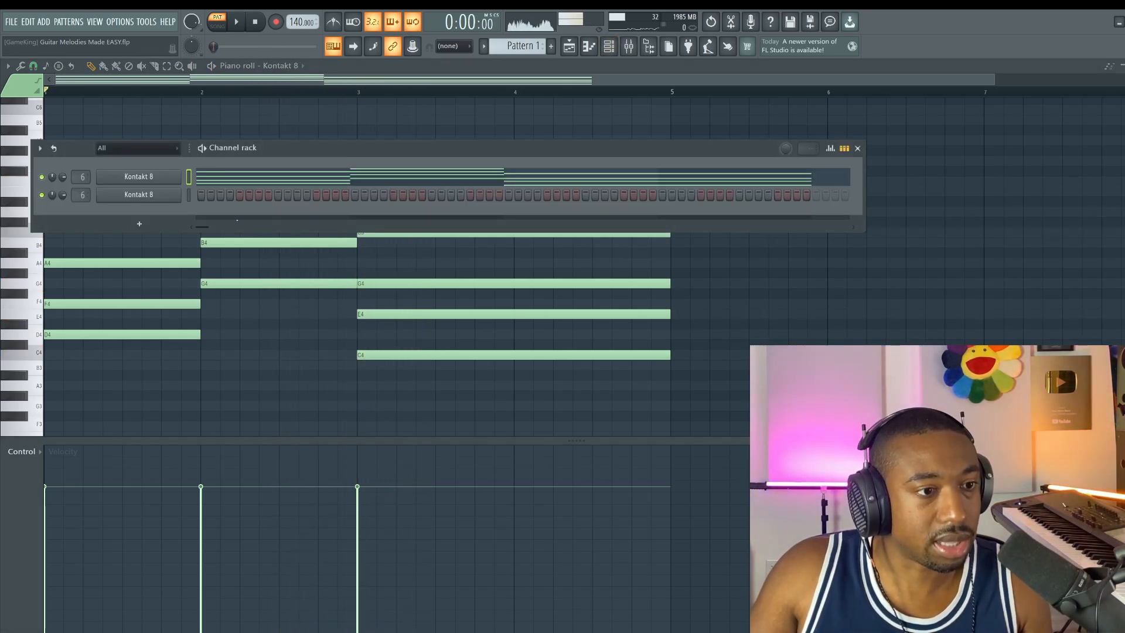
{"action": "left_click", "coordinate": [174, 177]}
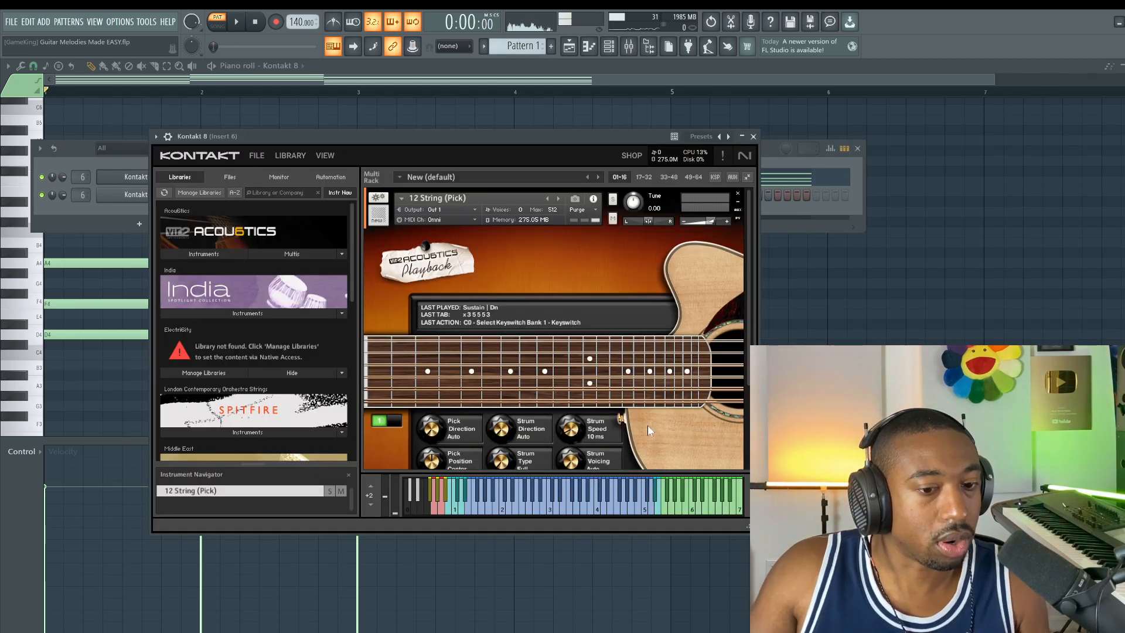
{"action": "left_click", "coordinate": [681, 509]}
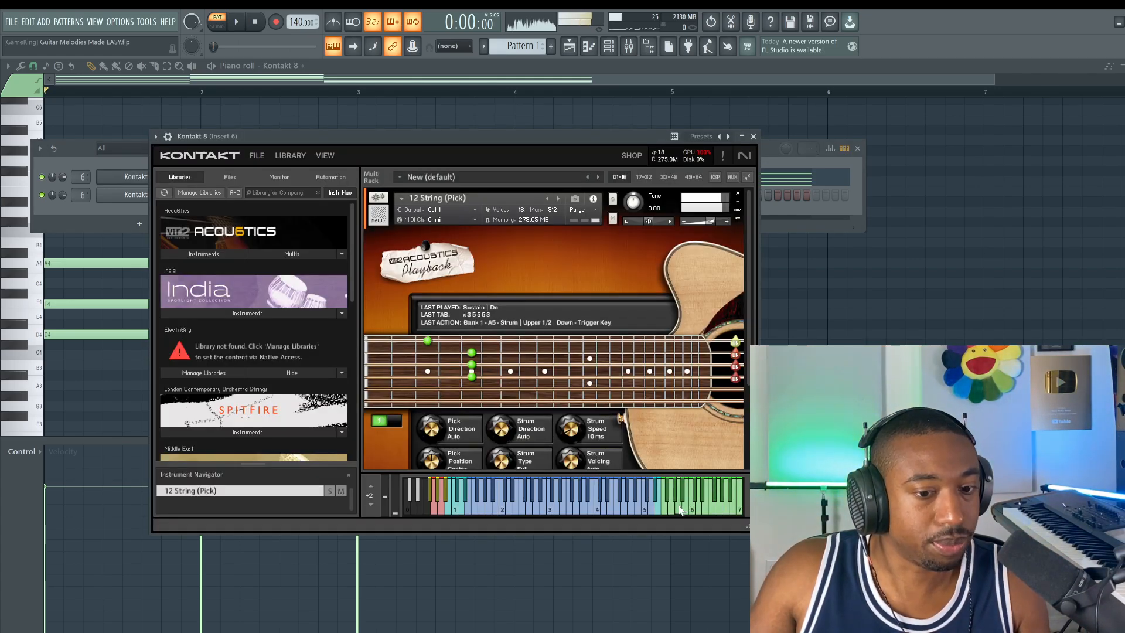
{"action": "left_click", "coordinate": [685, 496]}
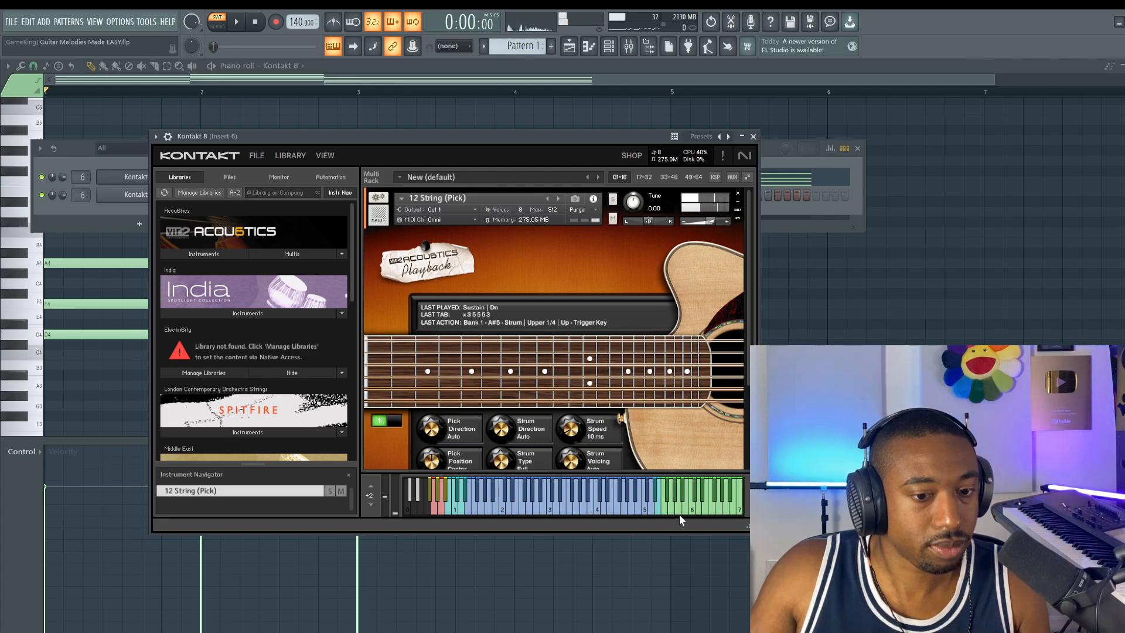
{"action": "left_click", "coordinate": [680, 514]}
{"action": "left_click", "coordinate": [683, 496]}
{"action": "left_click", "coordinate": [696, 503]}
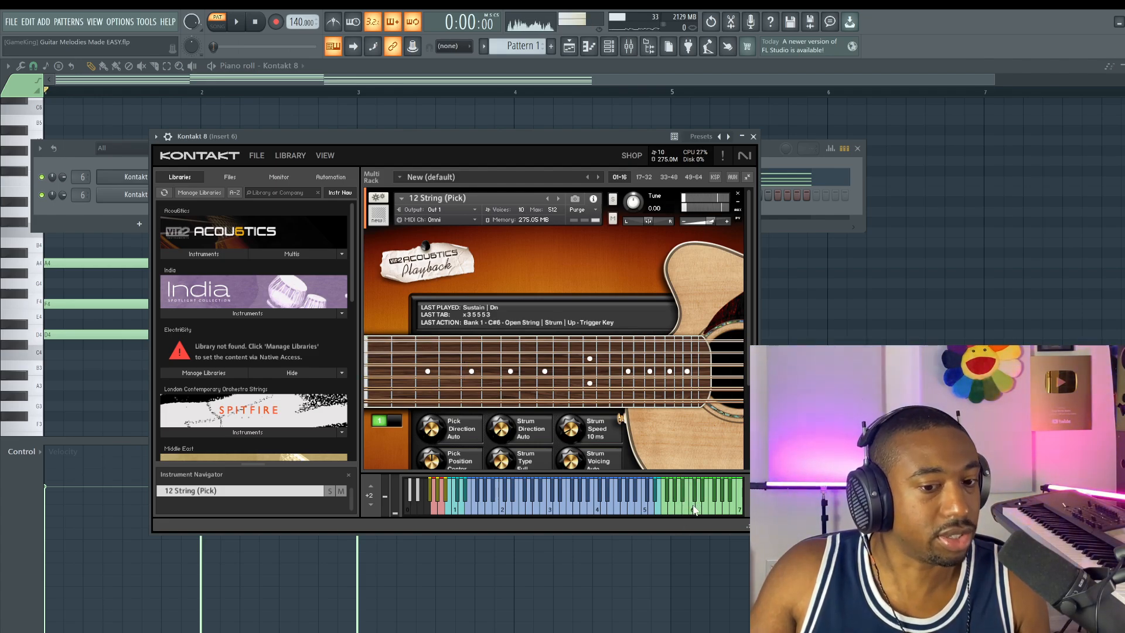
{"action": "left_click", "coordinate": [692, 510]}
{"action": "left_click", "coordinate": [694, 494]}
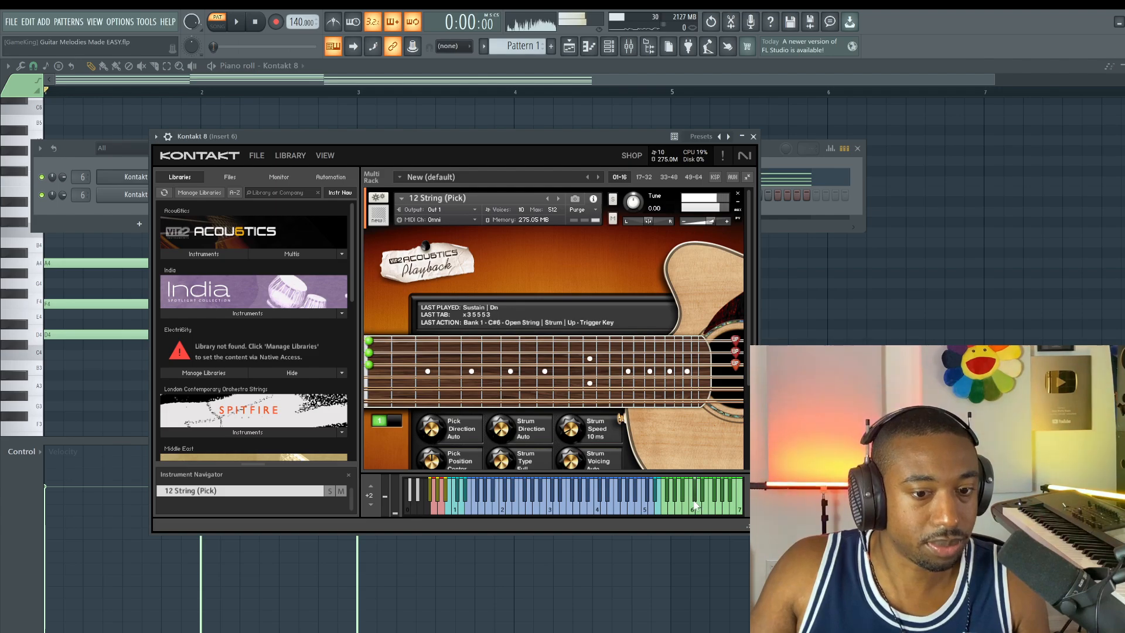
{"action": "left_click", "coordinate": [703, 494]}
{"action": "left_click", "coordinate": [682, 496]}
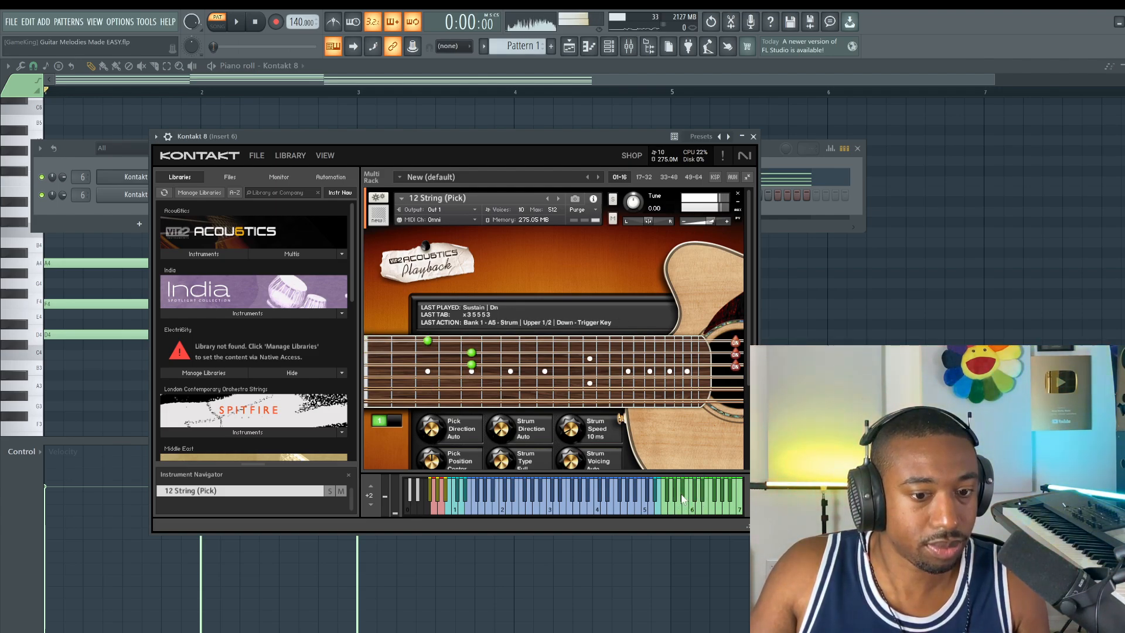
{"action": "left_click", "coordinate": [676, 509]}
{"action": "left_click", "coordinate": [688, 505]}
{"action": "left_click", "coordinate": [691, 509]}
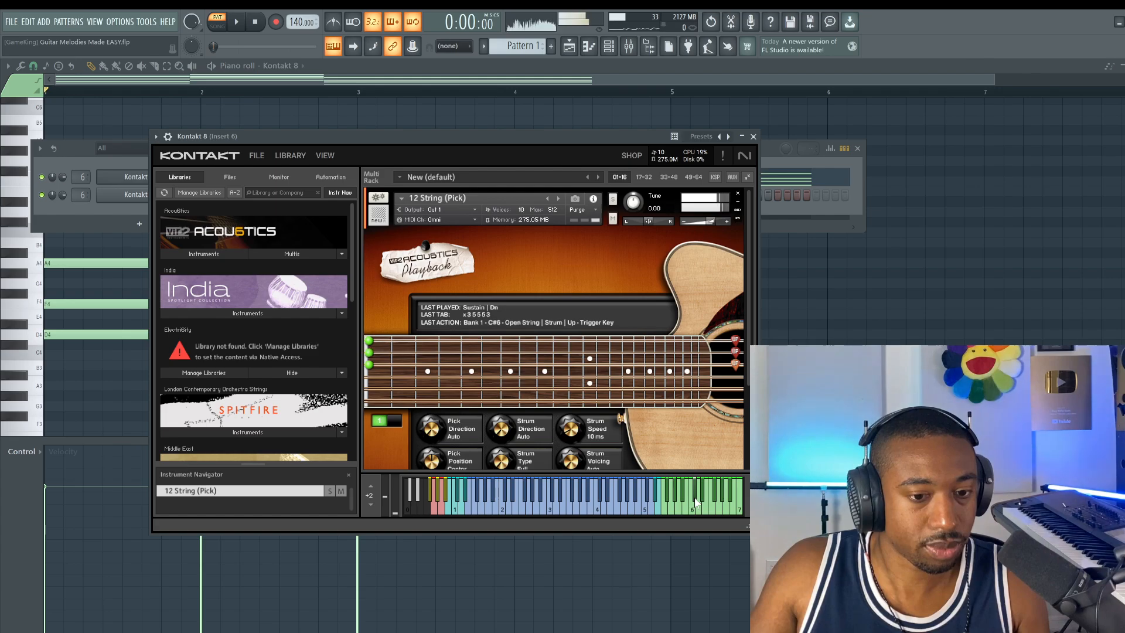
{"action": "left_click", "coordinate": [693, 509]}
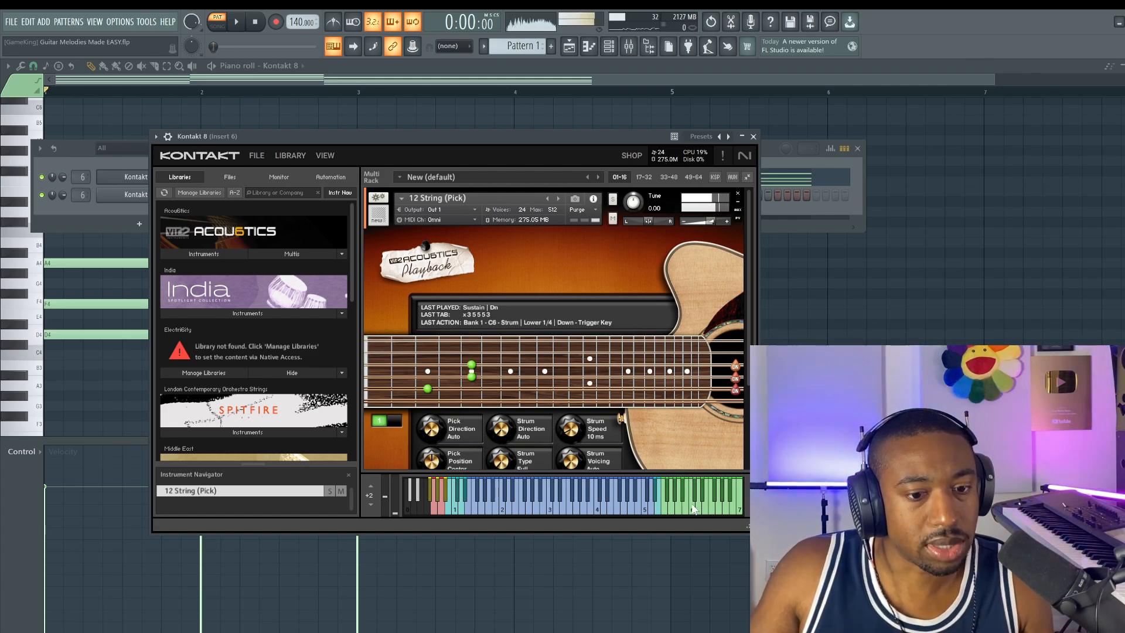
{"action": "left_click", "coordinate": [754, 136]}
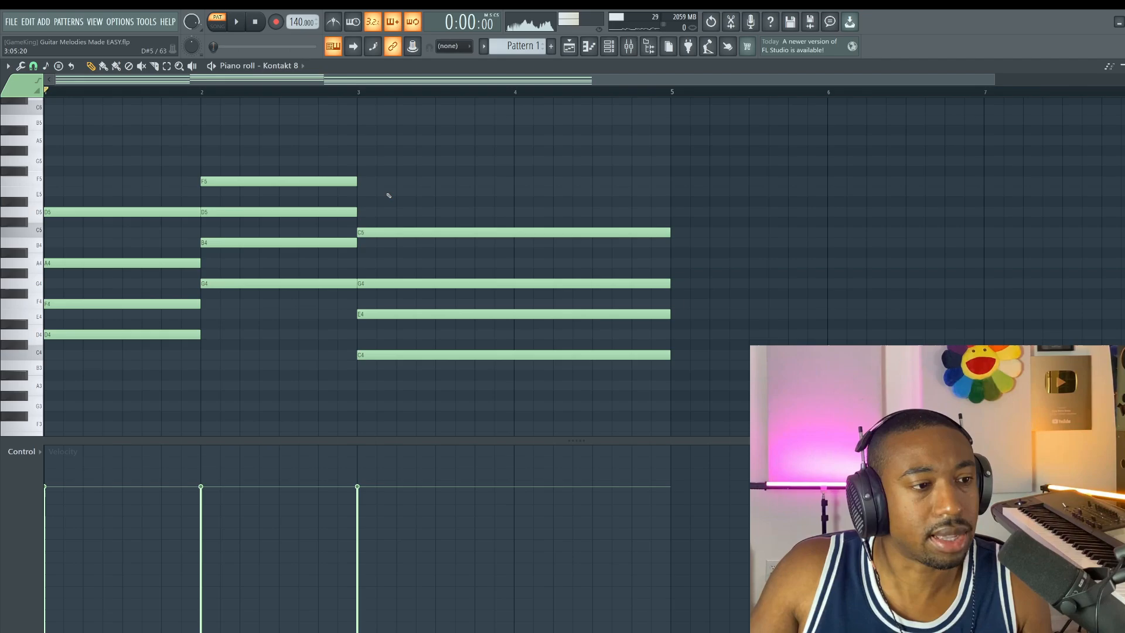
Draw a one-beat C8 trigger note at the start of bar 1 and a one-beat C#8 right after it
{"action": "scroll", "coordinate": [152, 203], "scroll_direction": "up", "scroll_amount": 8}
{"action": "scroll", "coordinate": [106, 201], "scroll_direction": "up", "scroll_amount": 1}
{"action": "left_click", "coordinate": [52, 141]}
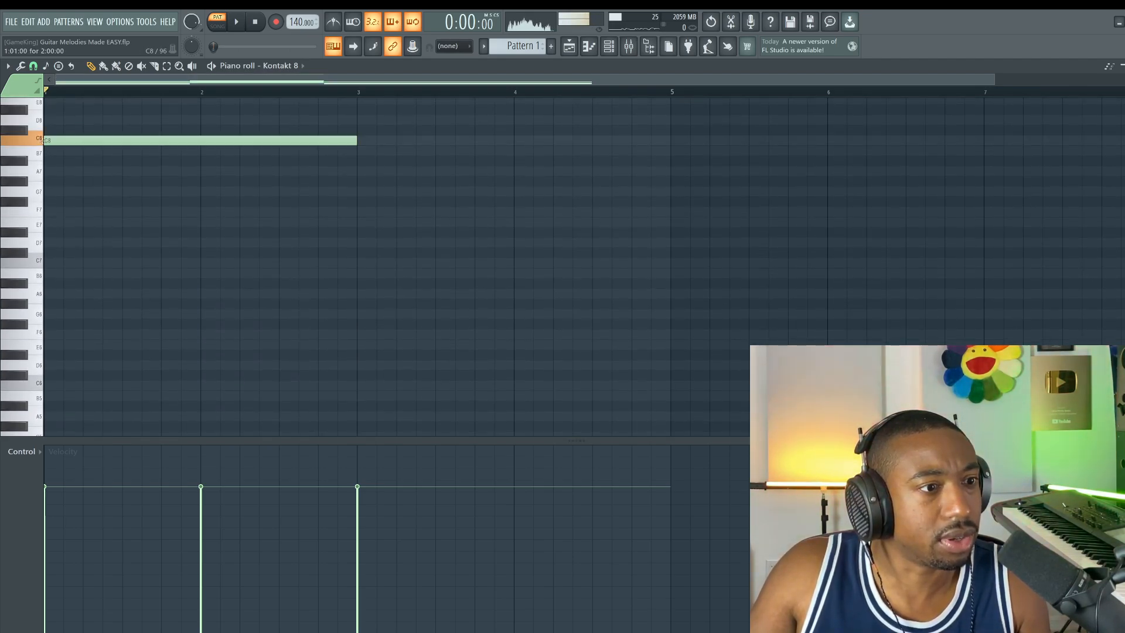
{"action": "left_click_drag", "start_coordinate": [358, 145], "coordinate": [84, 144]}
{"action": "left_click", "coordinate": [91, 130]}
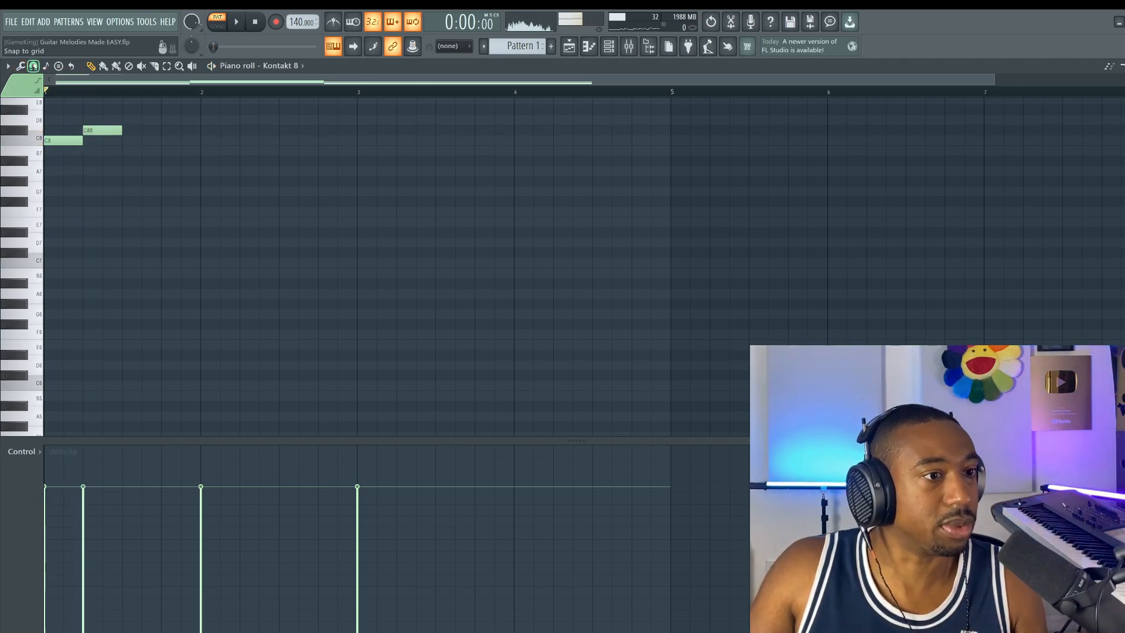
Adjust the piano roll's snap to grid, turn on the metronome and briefly play back the two trigger notes
{"action": "left_click", "coordinate": [33, 65]}
{"action": "left_click", "coordinate": [50, 189]}
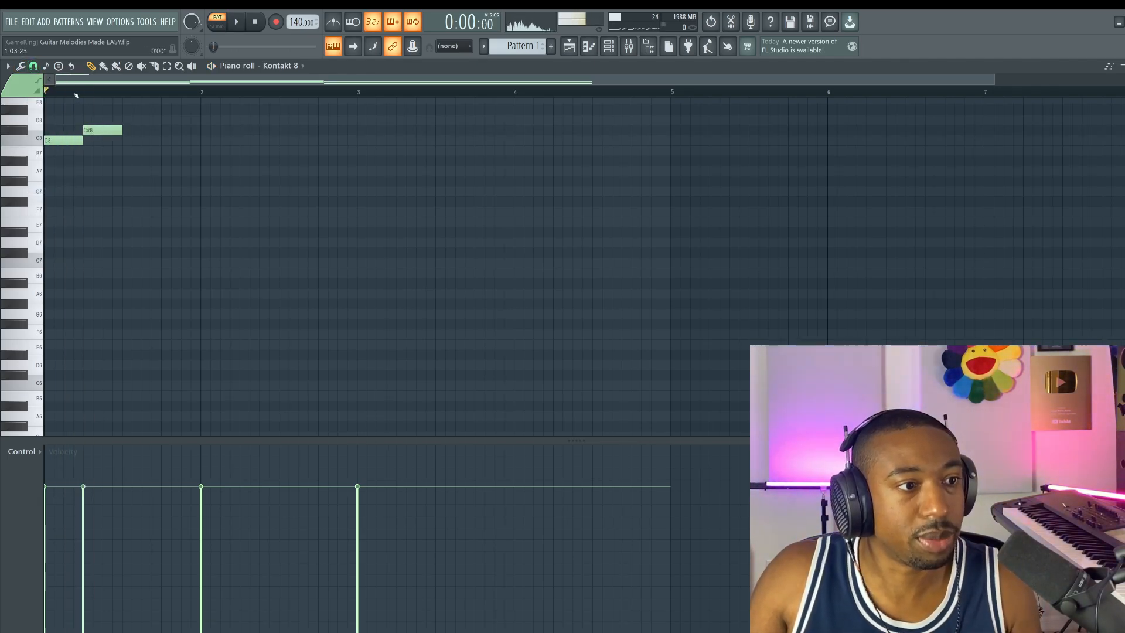
{"action": "scroll", "coordinate": [75, 95], "scroll_direction": "up", "scroll_amount": 2}
{"action": "left_click_drag", "start_coordinate": [298, 79], "coordinate": [290, 79]}
{"action": "left_click", "coordinate": [333, 22]}
{"action": "key", "text": "space"}
{"action": "key", "text": "space"}
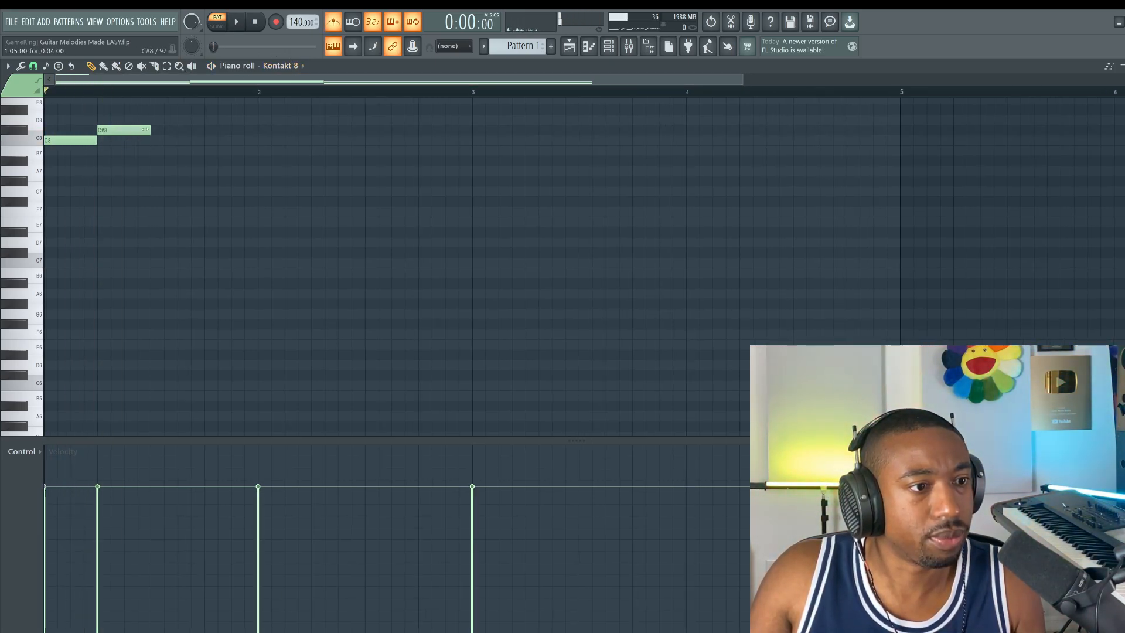
Build a one-bar strum pattern in bar 1 with one-beat C8 notes separated by half-beat B7 notes
{"action": "left_click_drag", "start_coordinate": [147, 130], "coordinate": [135, 130]}
{"action": "left_click_drag", "start_coordinate": [122, 130], "coordinate": [206, 139]}
{"action": "key", "text": "space"}
{"action": "left_click", "coordinate": [131, 140]}
{"action": "key", "text": "space"}
{"action": "key", "text": "space"}
{"action": "left_click", "coordinate": [186, 151]}
{"action": "left_click", "coordinate": [221, 140]}
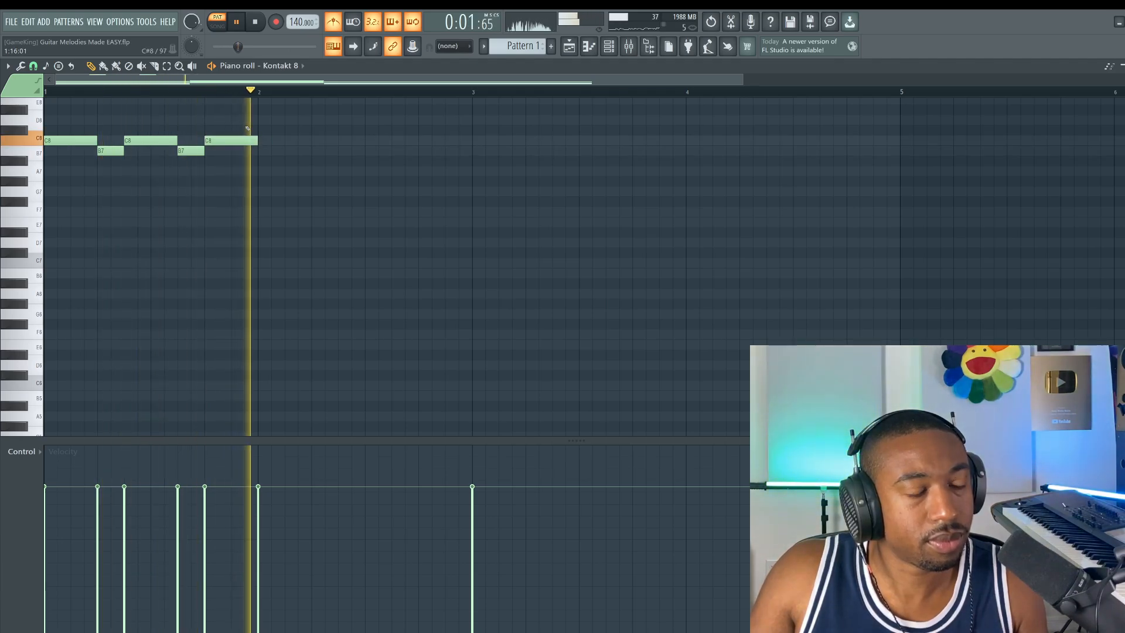
Duplicate the one-bar C8 and B7 strum pattern to fill bars 2 to 4
{"action": "key", "text": "space"}
{"action": "left_click_drag", "start_coordinate": [243, 174], "coordinate": [44, 126]}
{"action": "key", "text": "ctrl+b"}
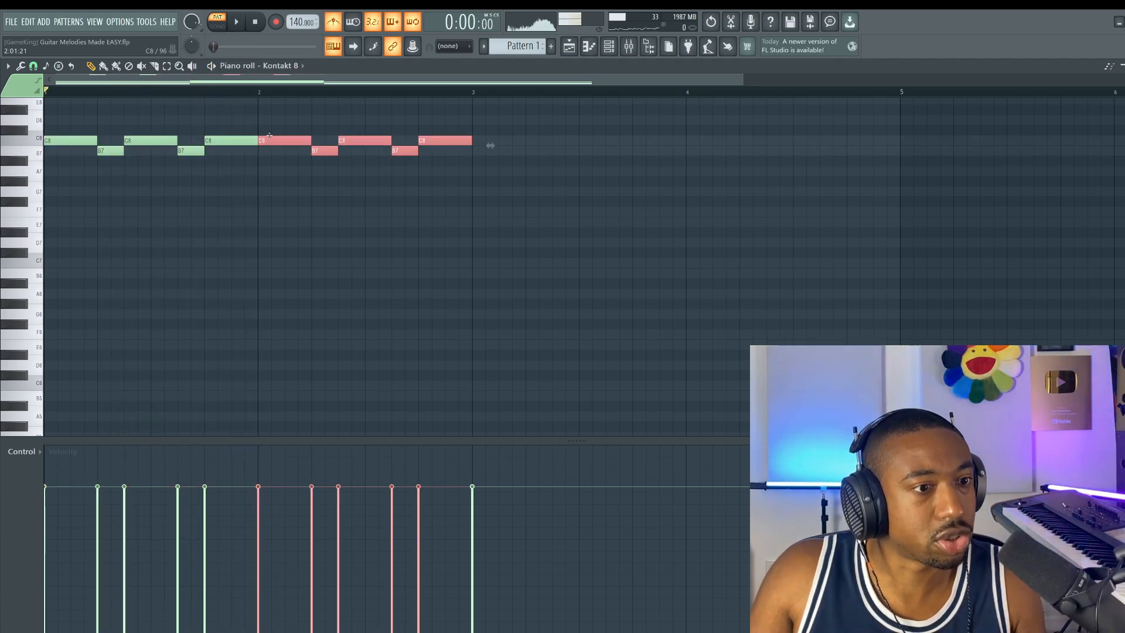
{"action": "key", "text": "ctrl+a"}
{"action": "key", "text": "ctrl+b"}
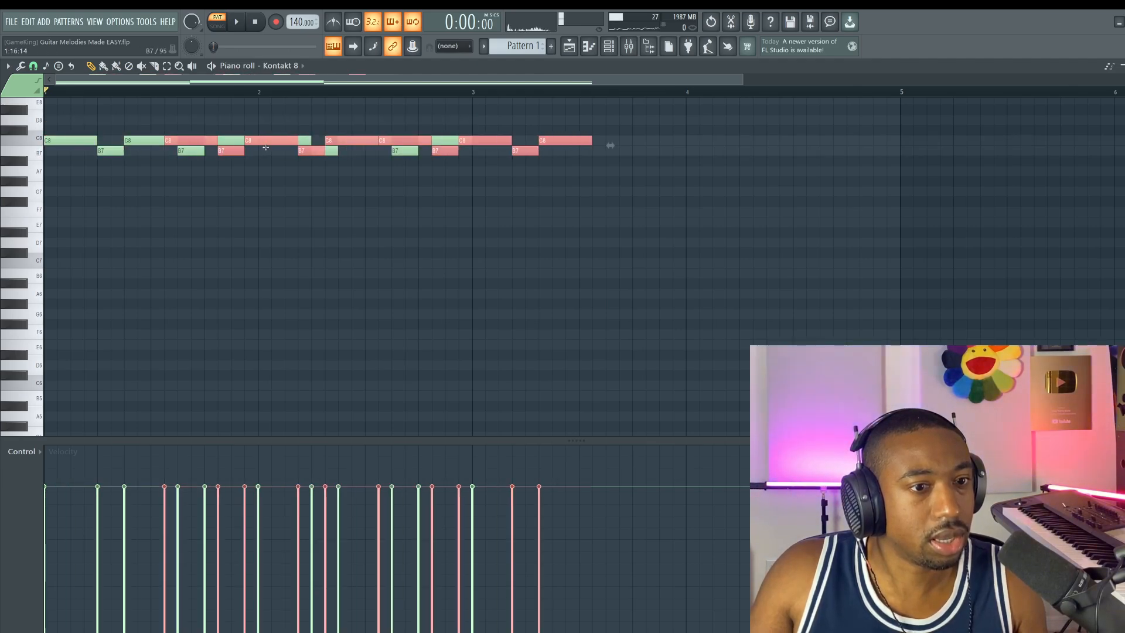
{"action": "left_click", "coordinate": [535, 191]}
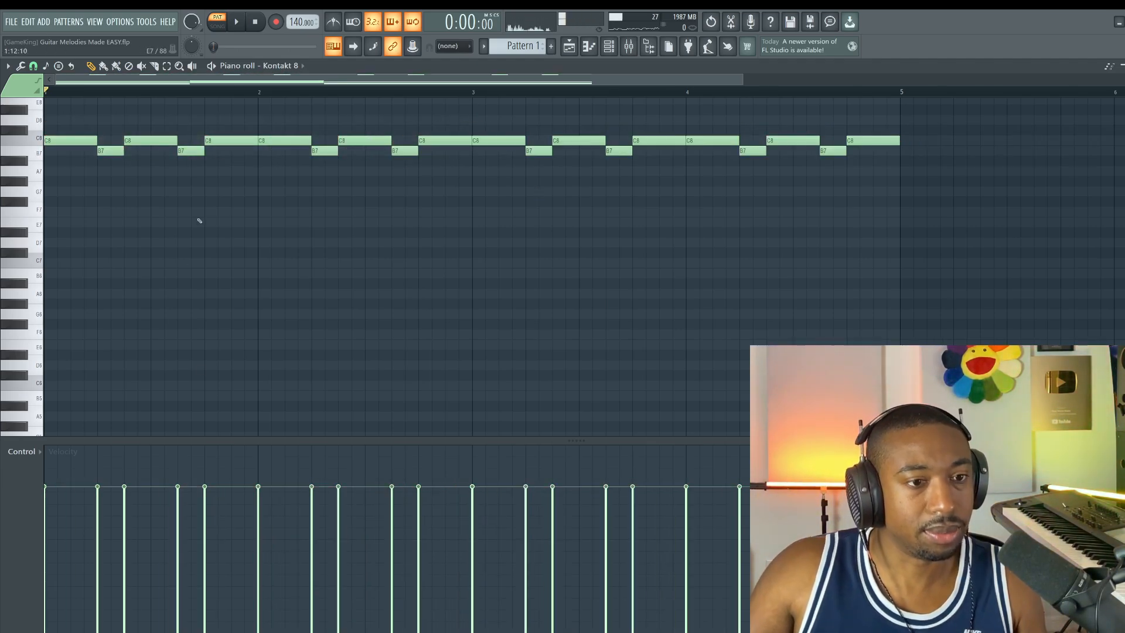
Listen to the strummed progression and slice the sustained C4, E4, G4 and C5 chord at the start of bar 4
{"action": "key", "text": "space"}
{"action": "scroll", "coordinate": [339, 92], "scroll_direction": "down", "scroll_amount": 2}
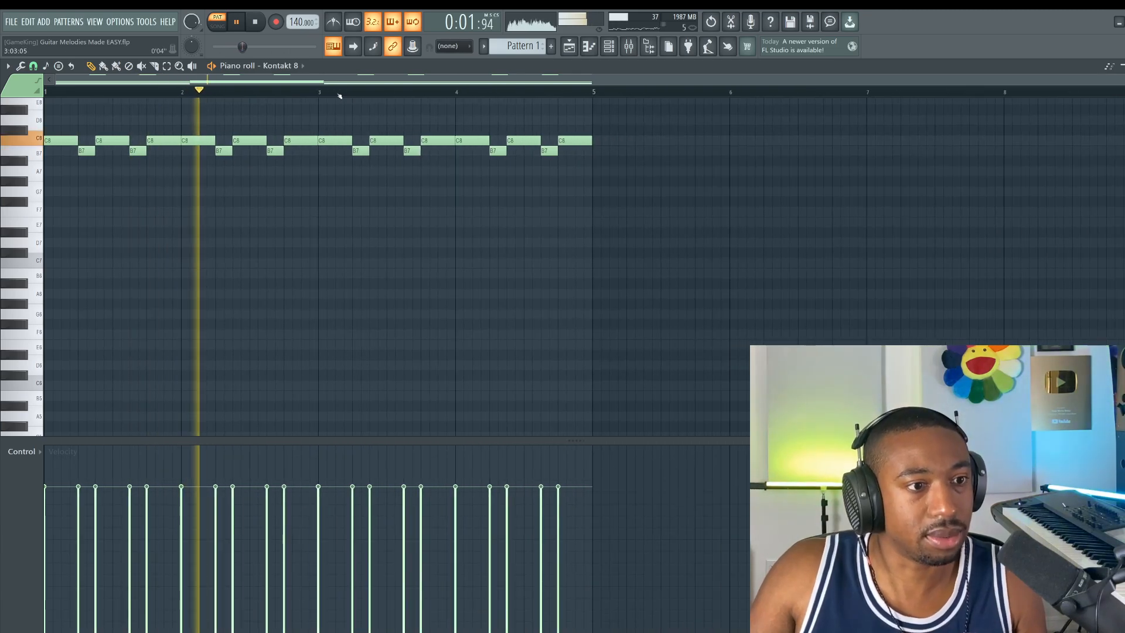
{"action": "scroll", "coordinate": [346, 180], "scroll_direction": "down", "scroll_amount": 10}
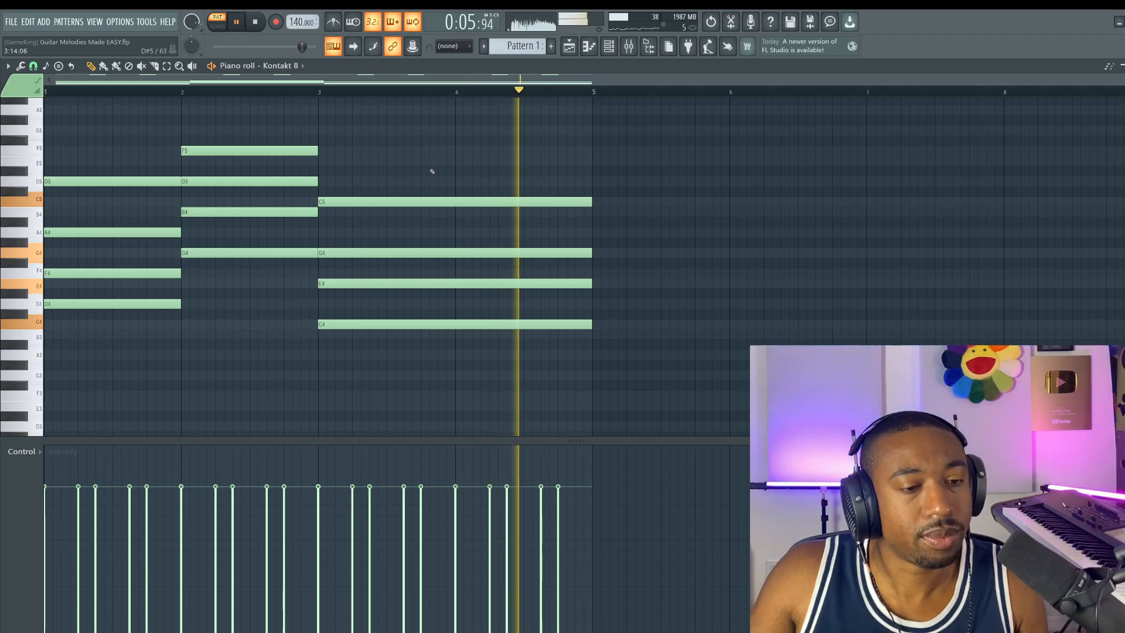
{"action": "key", "text": "space"}
{"action": "key", "text": "c"}
{"action": "left_click_drag", "start_coordinate": [455, 151], "coordinate": [455, 353]}
{"action": "key", "text": "b"}
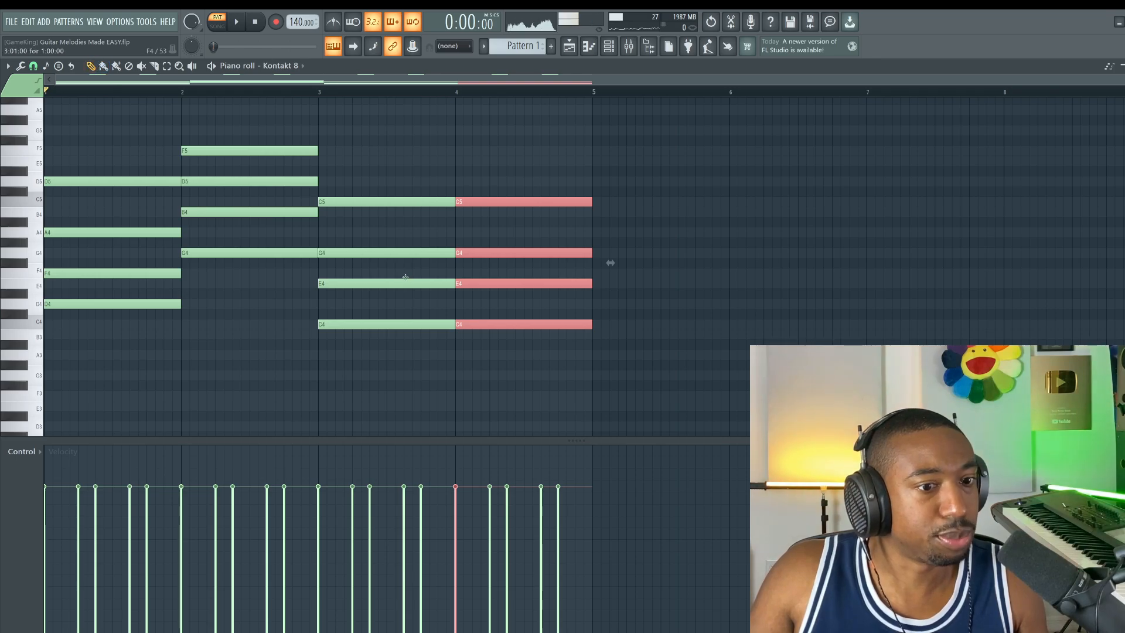
Raise bar 4's C4 and G4 notes one semitone to C#4 and G#4 and play the progression
{"action": "left_click_drag", "start_coordinate": [484, 311], "coordinate": [498, 342]}
{"action": "left_click", "coordinate": [481, 254], "text": "ctrl+shift"}
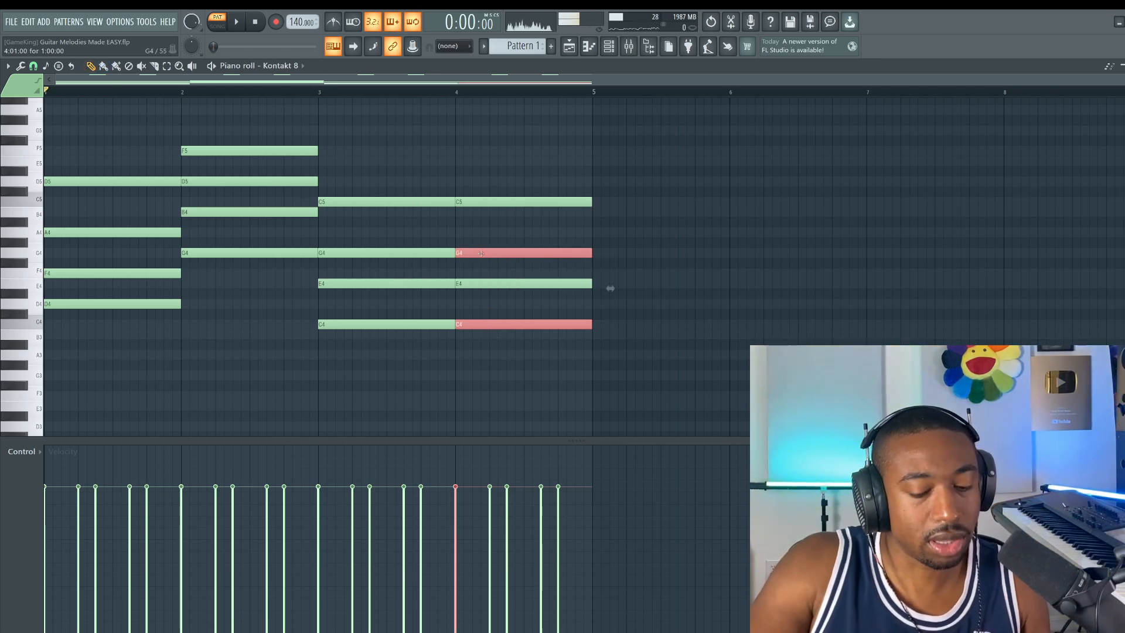
{"action": "key", "text": "Up"}
{"action": "key", "text": "space"}
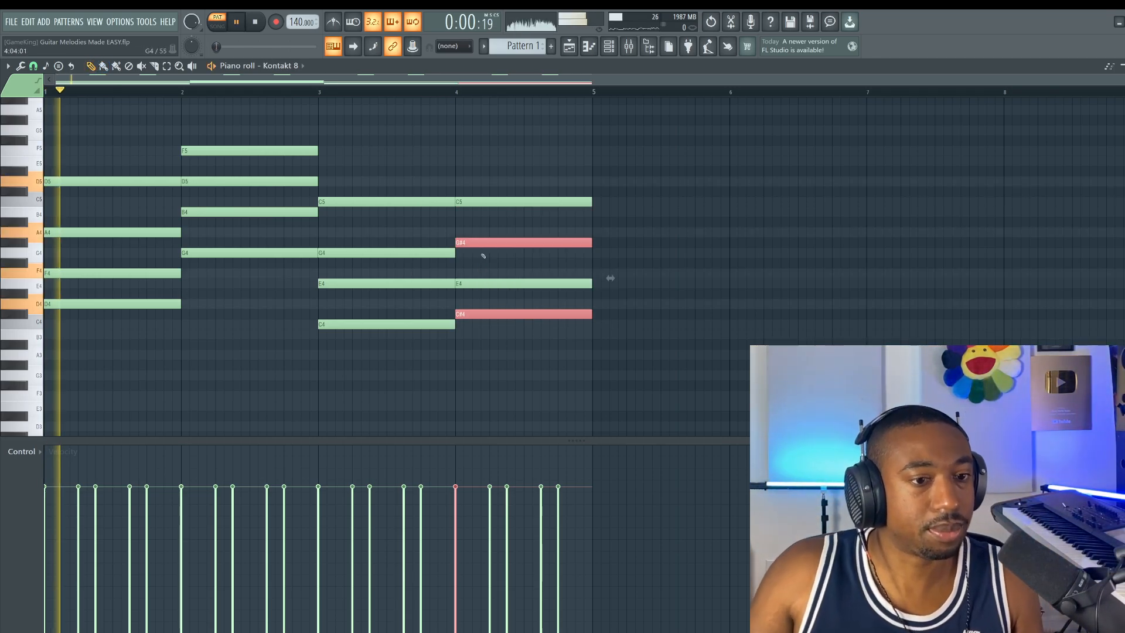
Open the mixer and move it below the chords, and raise bar 4's C5 note one semitone to C#5
{"action": "left_click", "coordinate": [628, 46]}
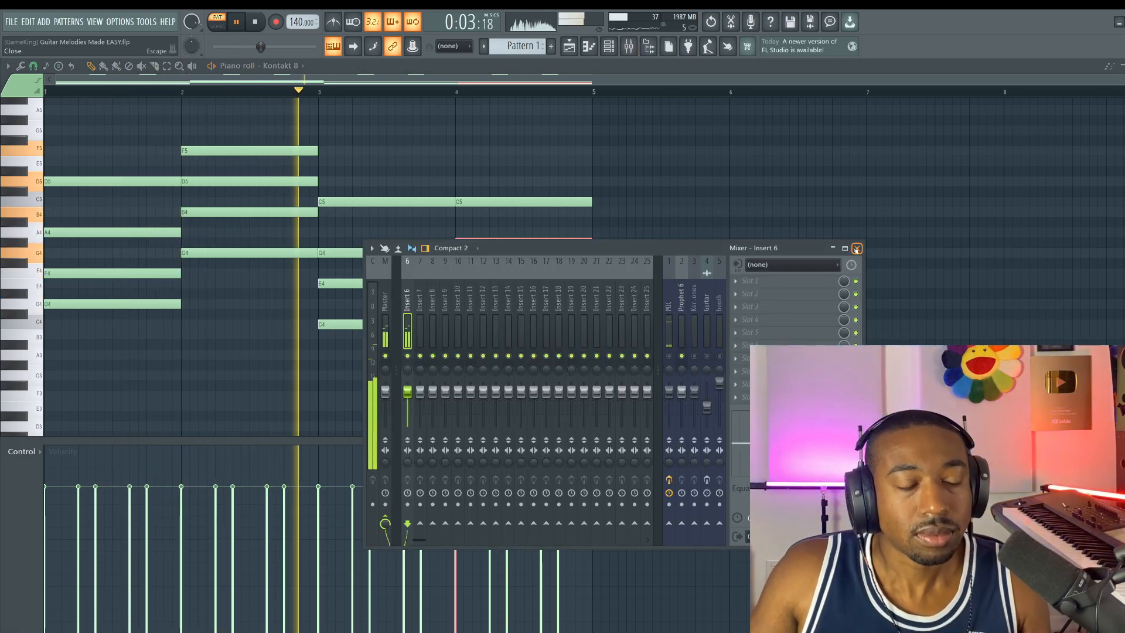
{"action": "left_click_drag", "start_coordinate": [638, 248], "coordinate": [611, 337]}
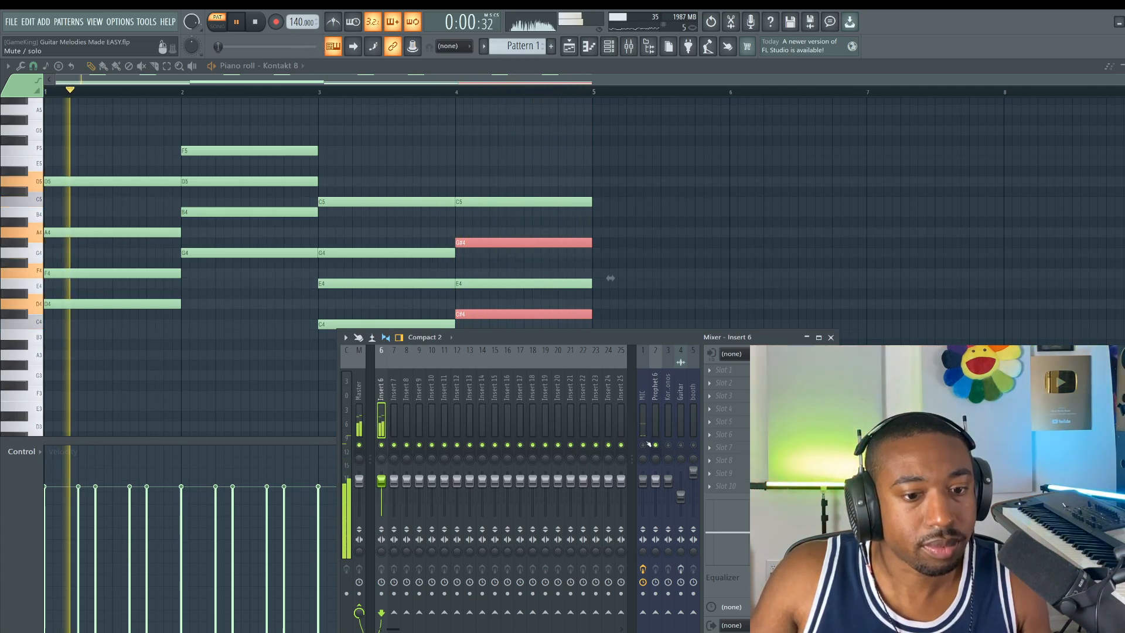
{"action": "left_click_drag", "start_coordinate": [505, 220], "coordinate": [496, 189]}
{"action": "key", "text": "shift+Up"}
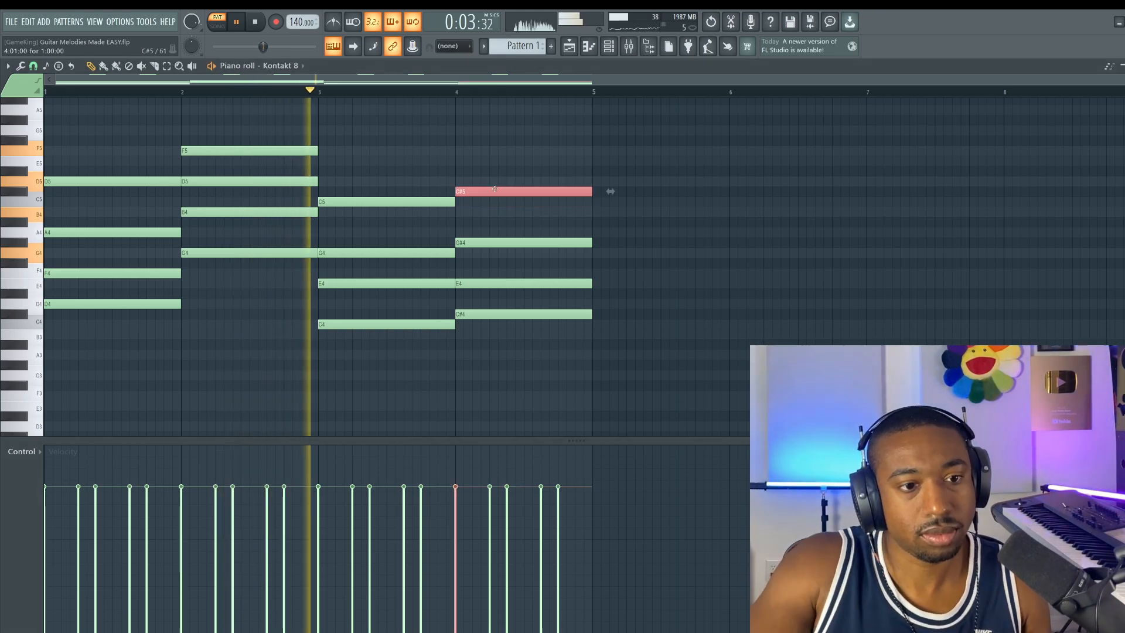
Check the mixer tracks while the progression plays, close the mixer, clear the note selection and stop playback
{"action": "left_click", "coordinate": [629, 47]}
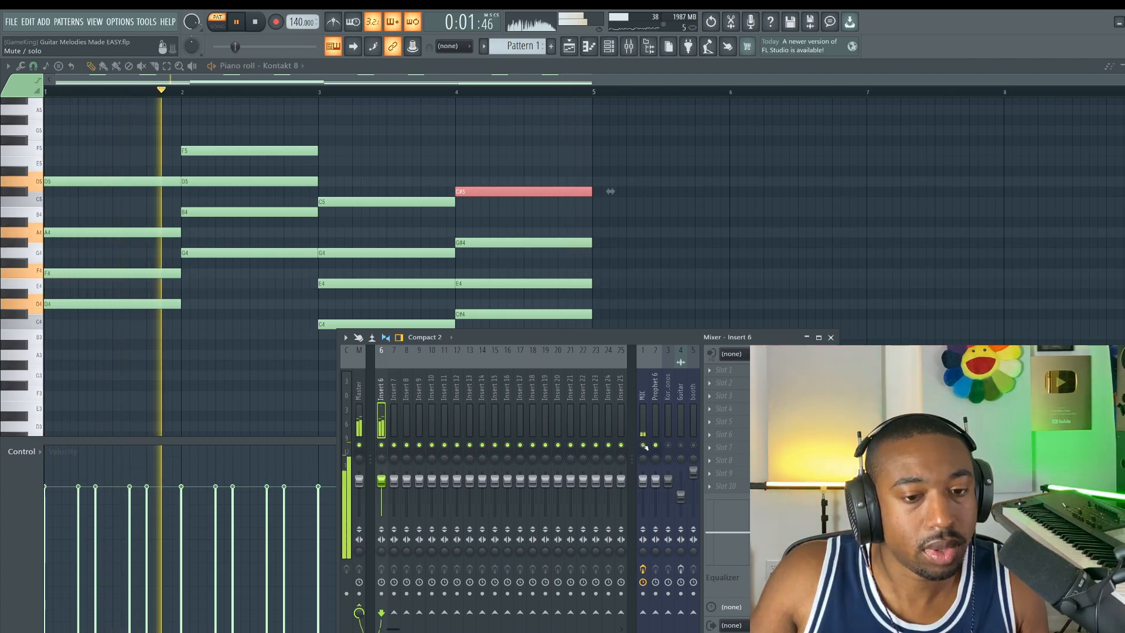
{"action": "left_click", "coordinate": [830, 338]}
{"action": "left_click", "coordinate": [713, 244], "text": "ctrl"}
{"action": "scroll", "coordinate": [622, 223], "scroll_direction": "up", "scroll_amount": 2}
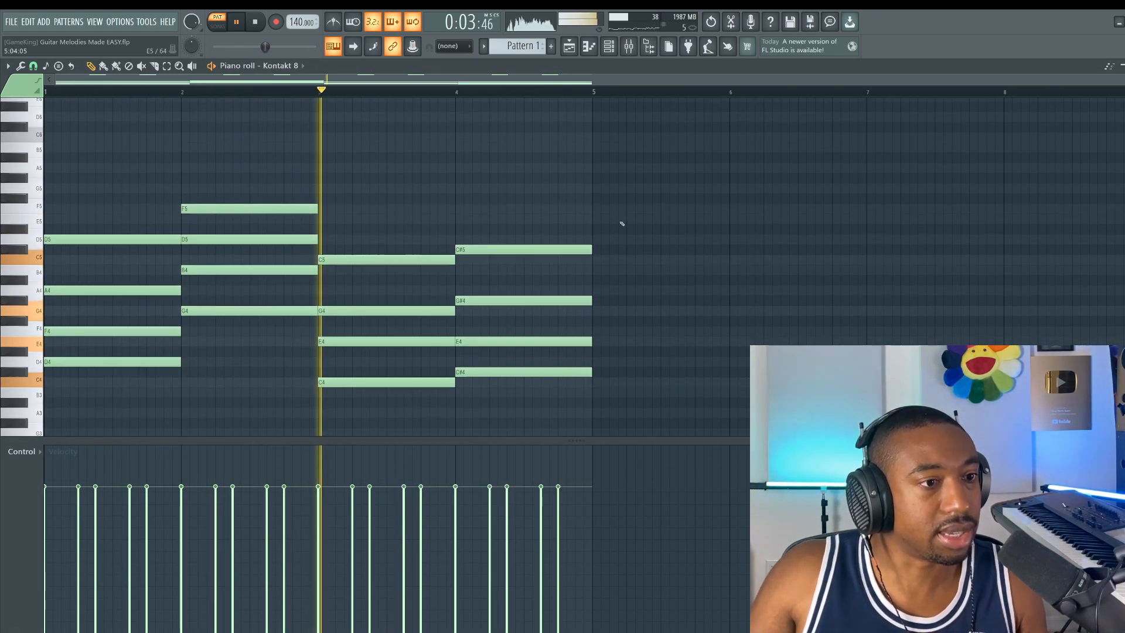
{"action": "scroll", "coordinate": [622, 224], "scroll_direction": "up", "scroll_amount": 1}
{"action": "key", "text": "space"}
Open the second Kontakt 8 channel's 12 String (Pick) guitar and select Keyswitch Bank 5 with the E0 keyswitch
{"action": "left_click", "coordinate": [607, 48]}
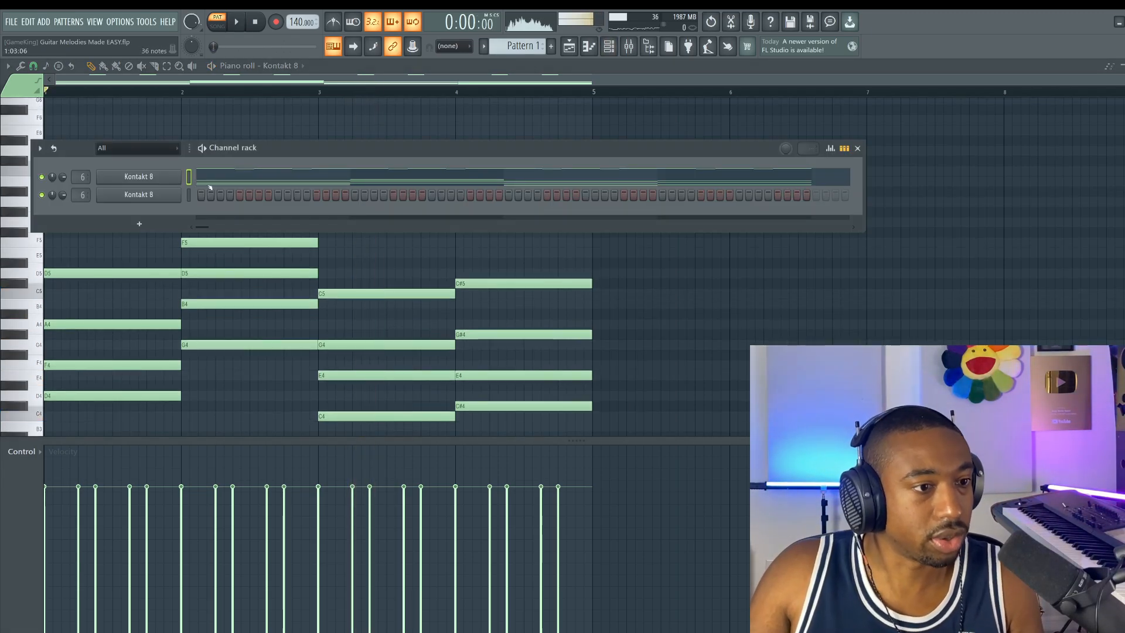
{"action": "left_click", "coordinate": [175, 199]}
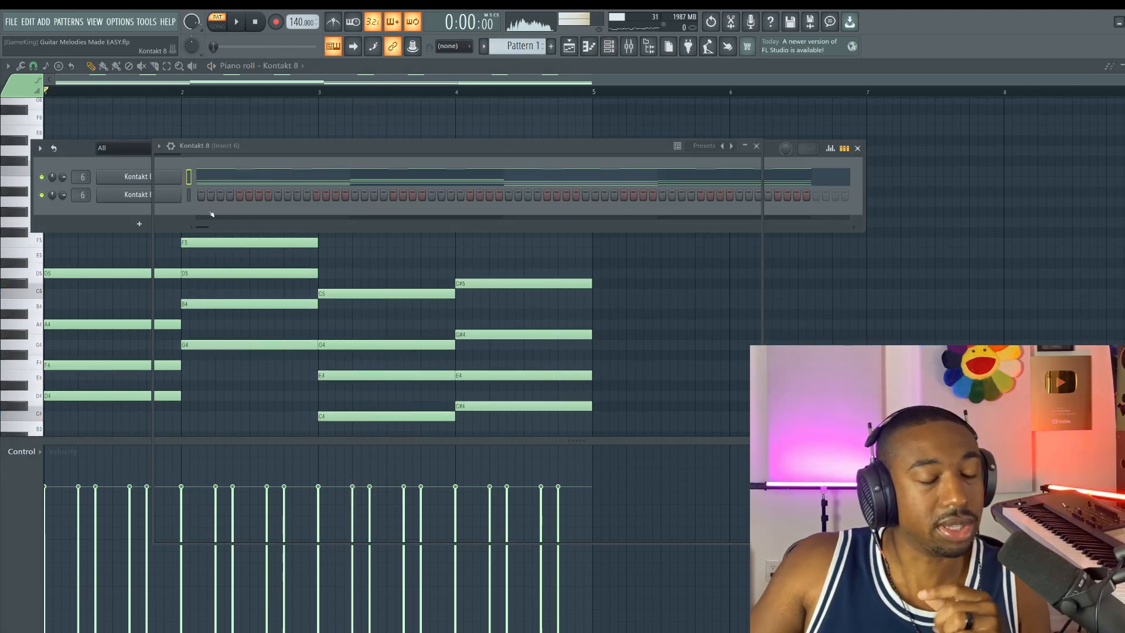
{"action": "scroll", "coordinate": [662, 291], "scroll_direction": "down", "scroll_amount": 4}
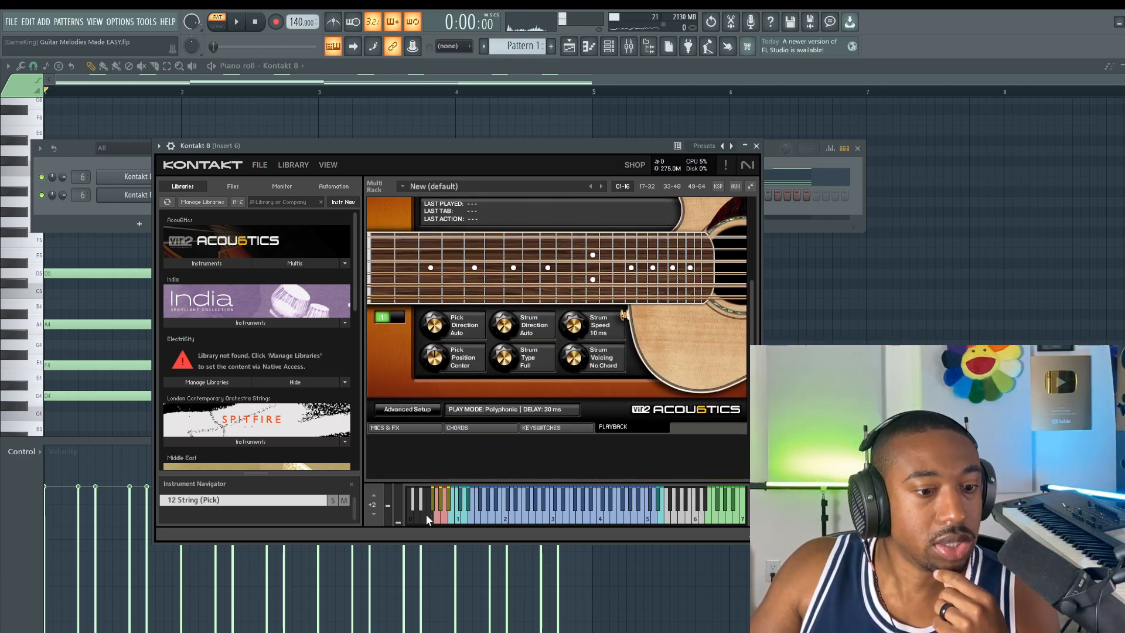
{"action": "left_click", "coordinate": [430, 516]}
{"action": "left_click", "coordinate": [423, 517]}
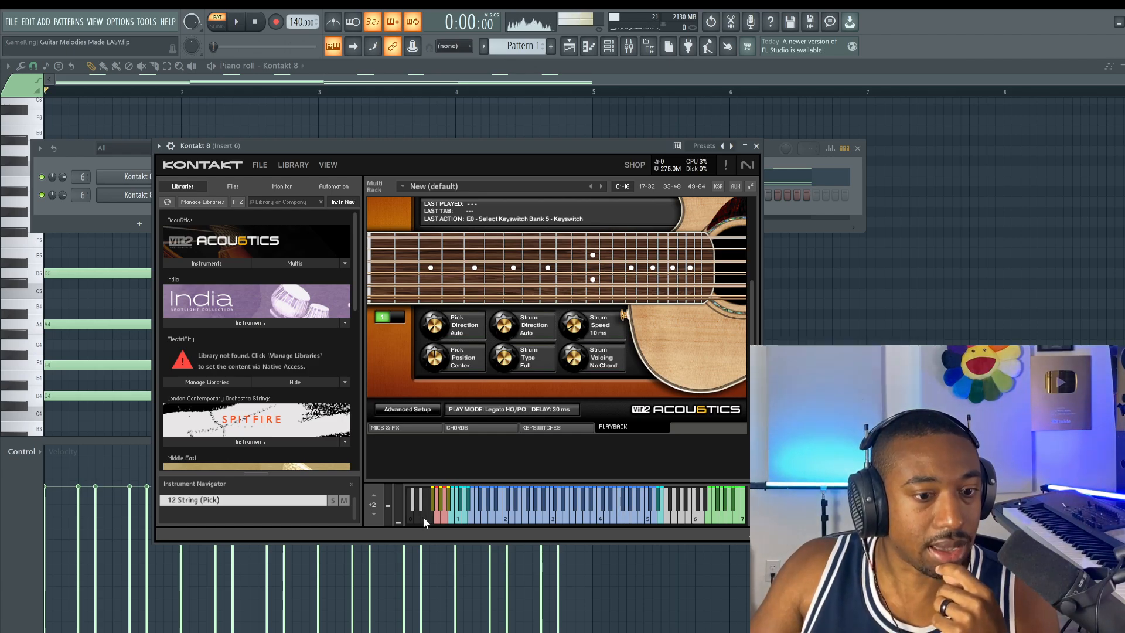
Compare the F0, D#0 and E0 keyswitches of the 12 String (Pick) guitar, ending on E0, and close the plugin window
{"action": "left_click", "coordinate": [430, 515]}
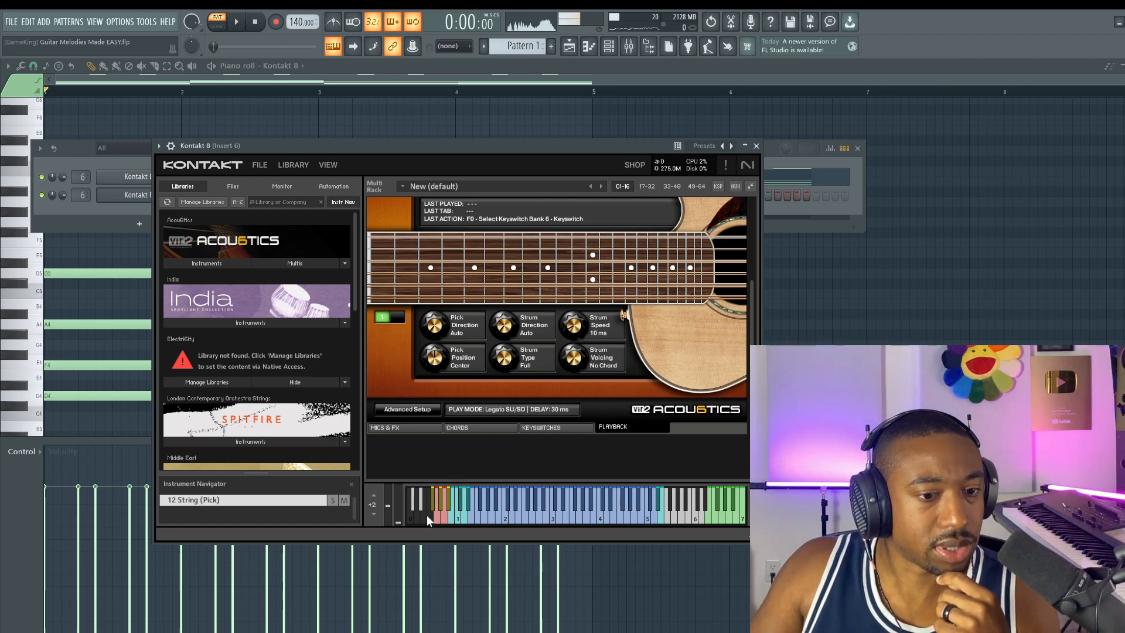
{"action": "left_click", "coordinate": [424, 515]}
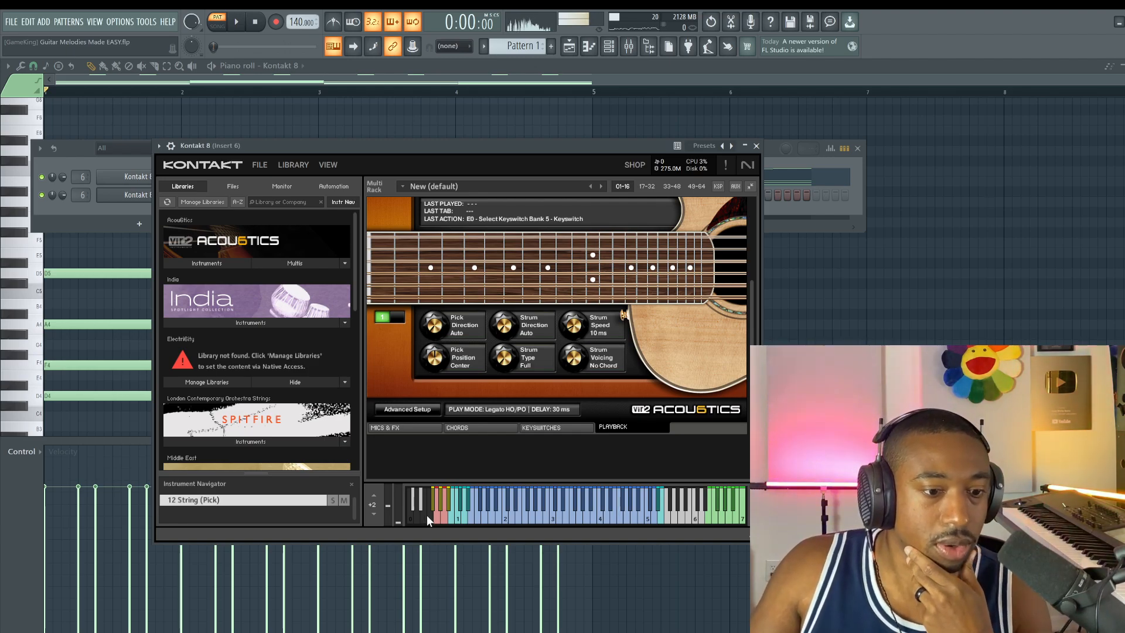
{"action": "left_click", "coordinate": [427, 515]}
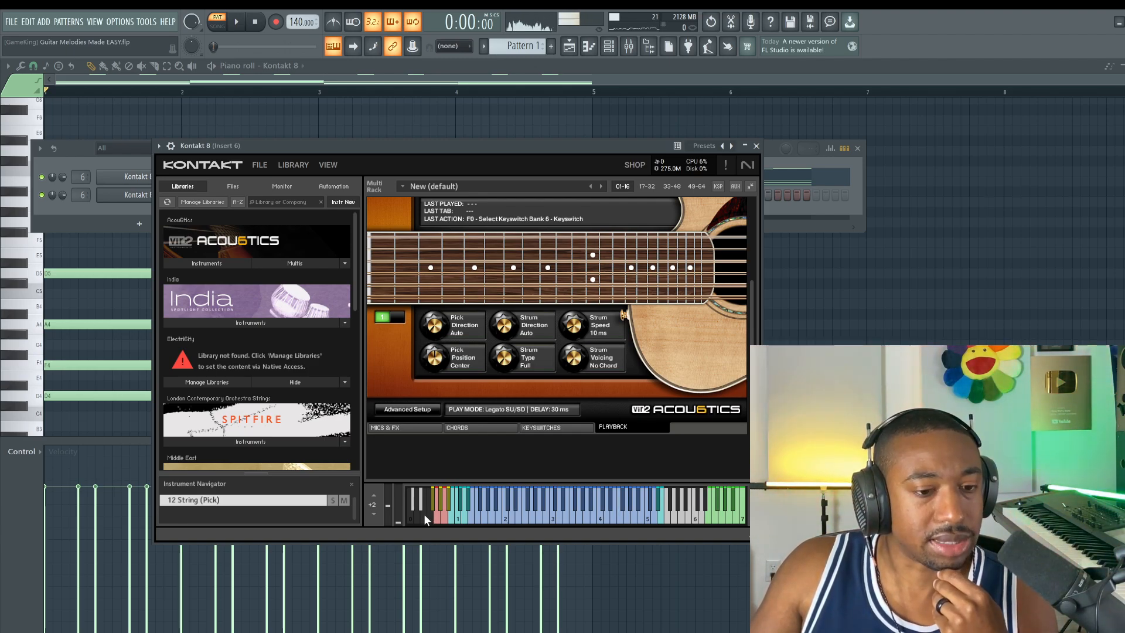
{"action": "left_click", "coordinate": [420, 513]}
{"action": "left_click", "coordinate": [424, 511]}
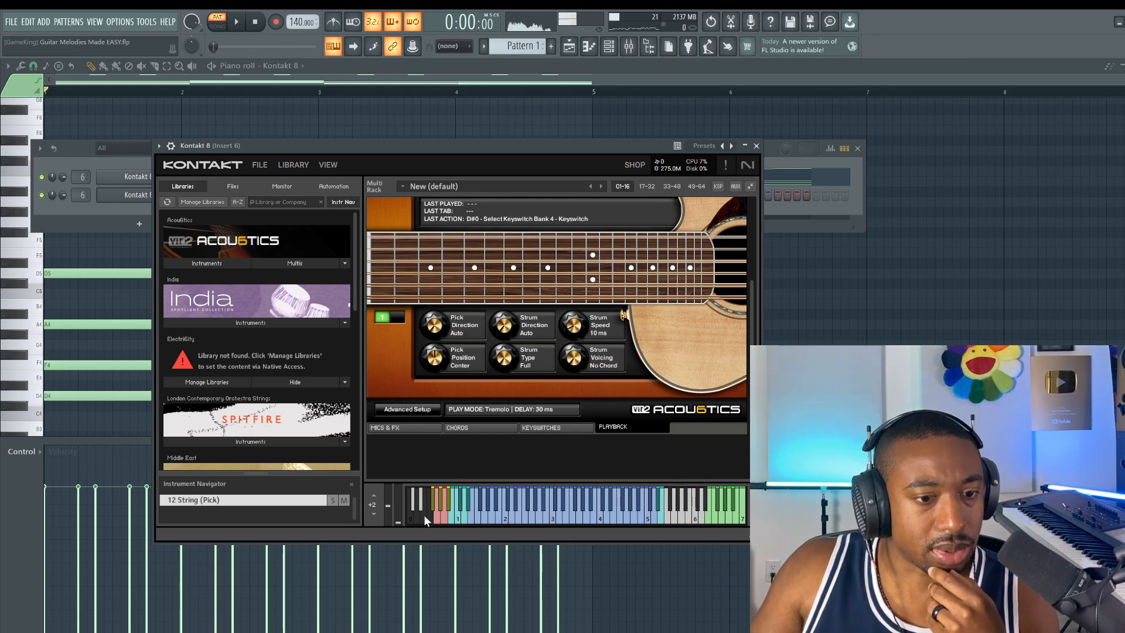
{"action": "left_click", "coordinate": [424, 515]}
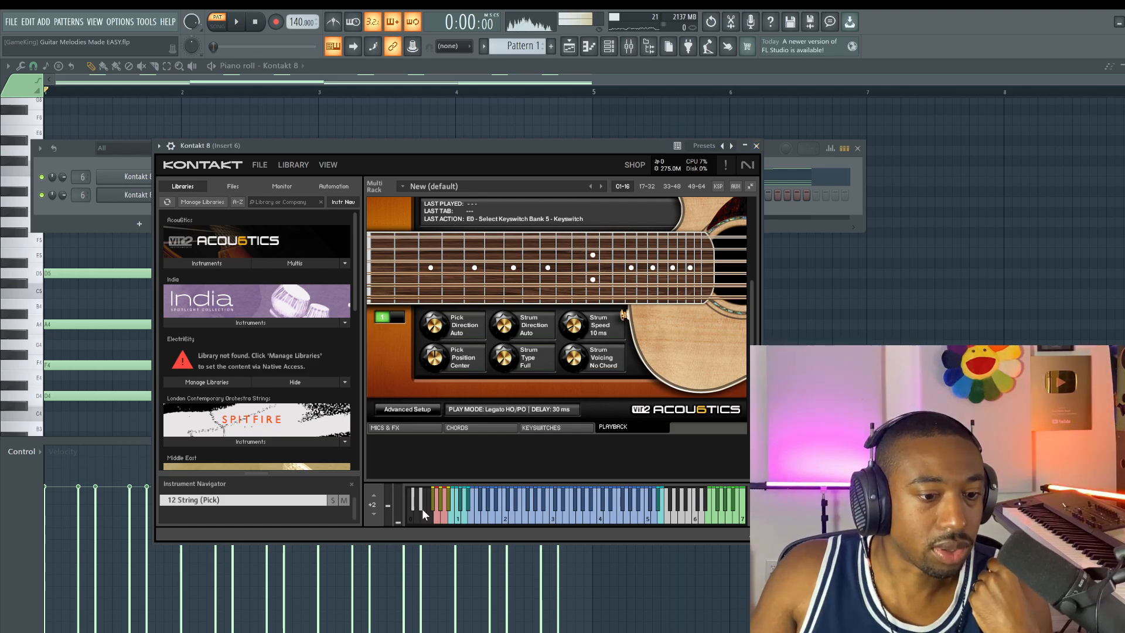
{"action": "left_click", "coordinate": [756, 146]}
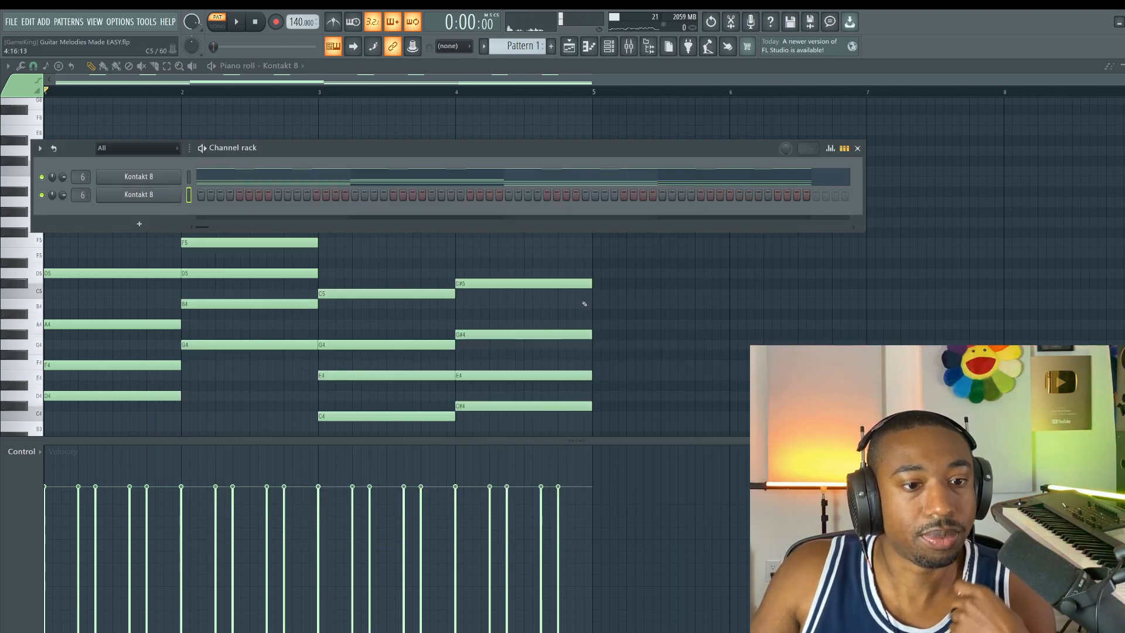
Open the second Kontakt 8 channel's piano roll and add a half-bar D6 note at the start of bar 1
{"action": "left_click", "coordinate": [609, 46]}
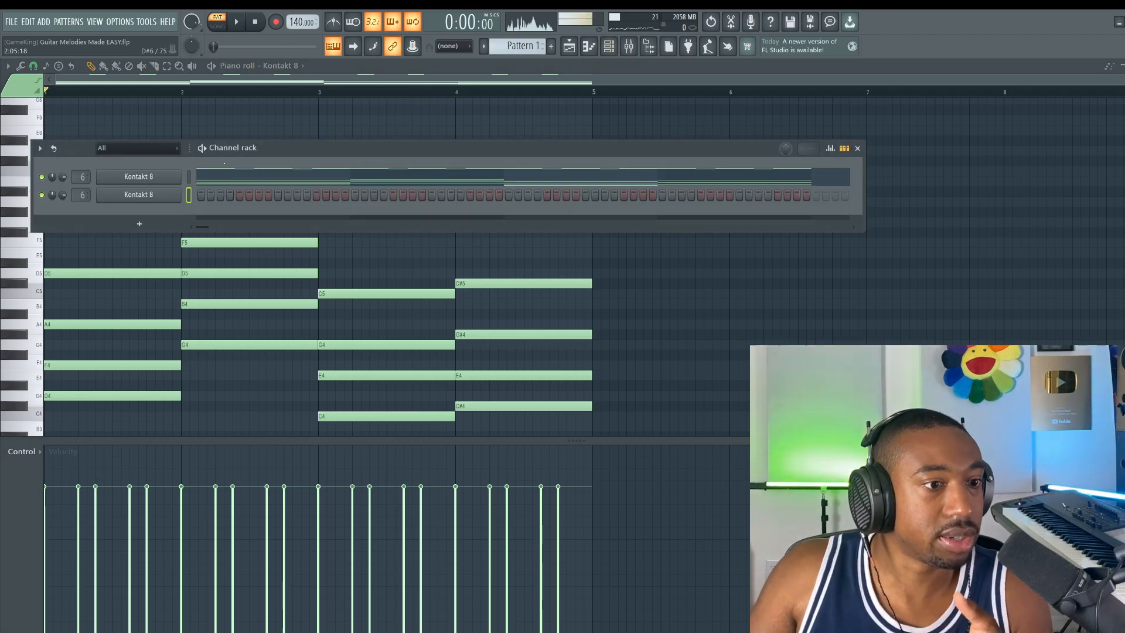
{"action": "right_click", "coordinate": [183, 202]}
{"action": "left_click", "coordinate": [204, 194]}
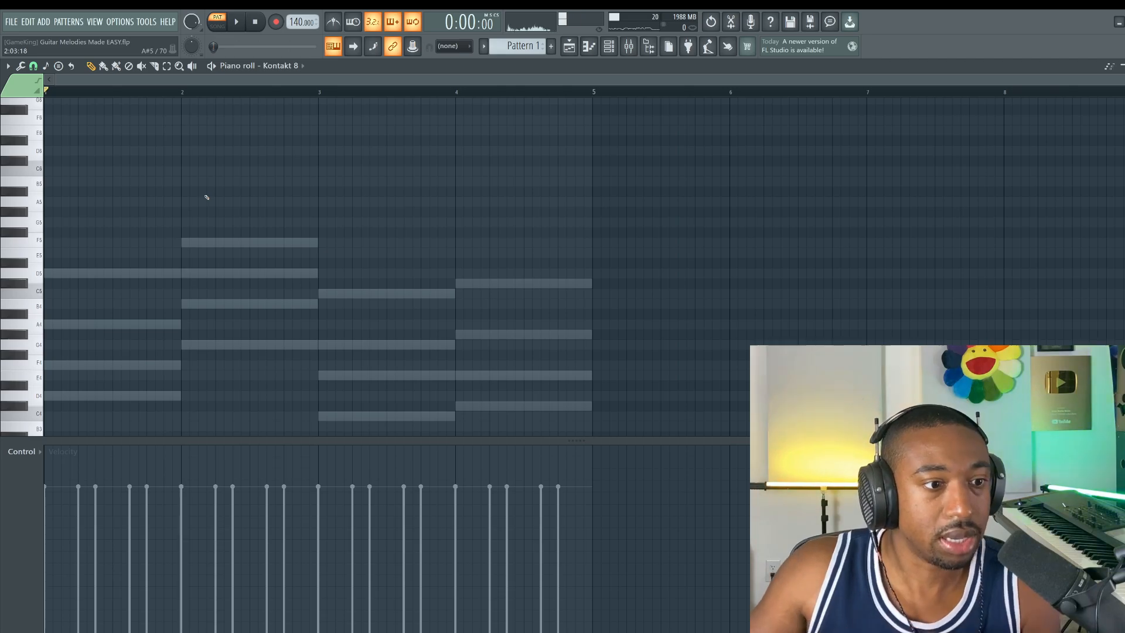
{"action": "scroll", "coordinate": [49, 210], "scroll_direction": "up", "scroll_amount": 2}
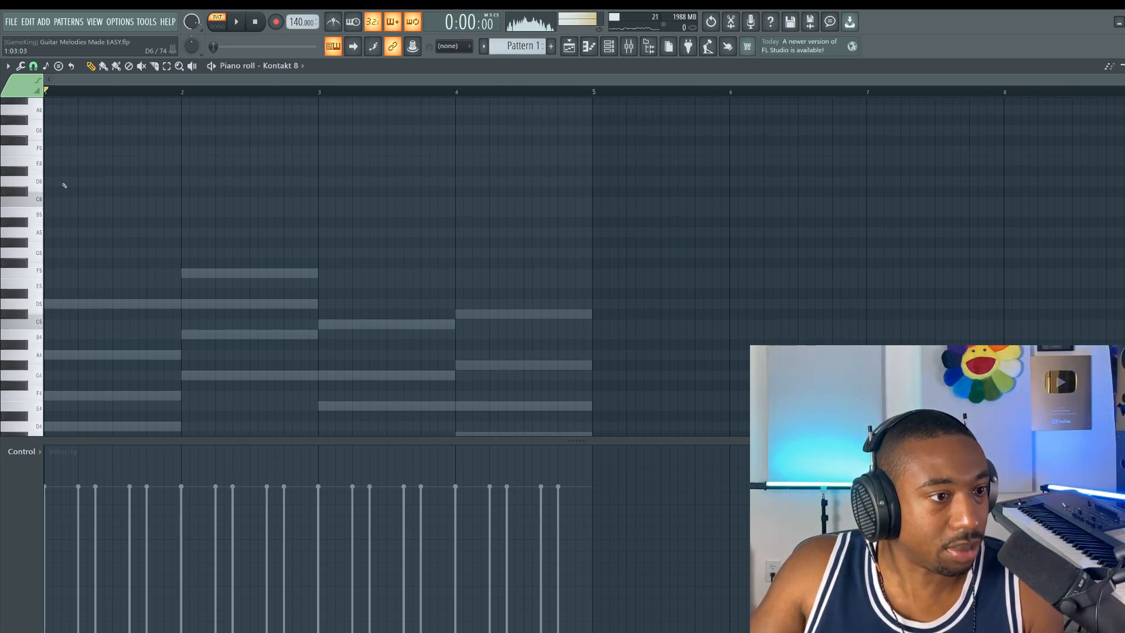
{"action": "left_click", "coordinate": [62, 182]}
{"action": "left_click_drag", "start_coordinate": [120, 177], "coordinate": [135, 175]}
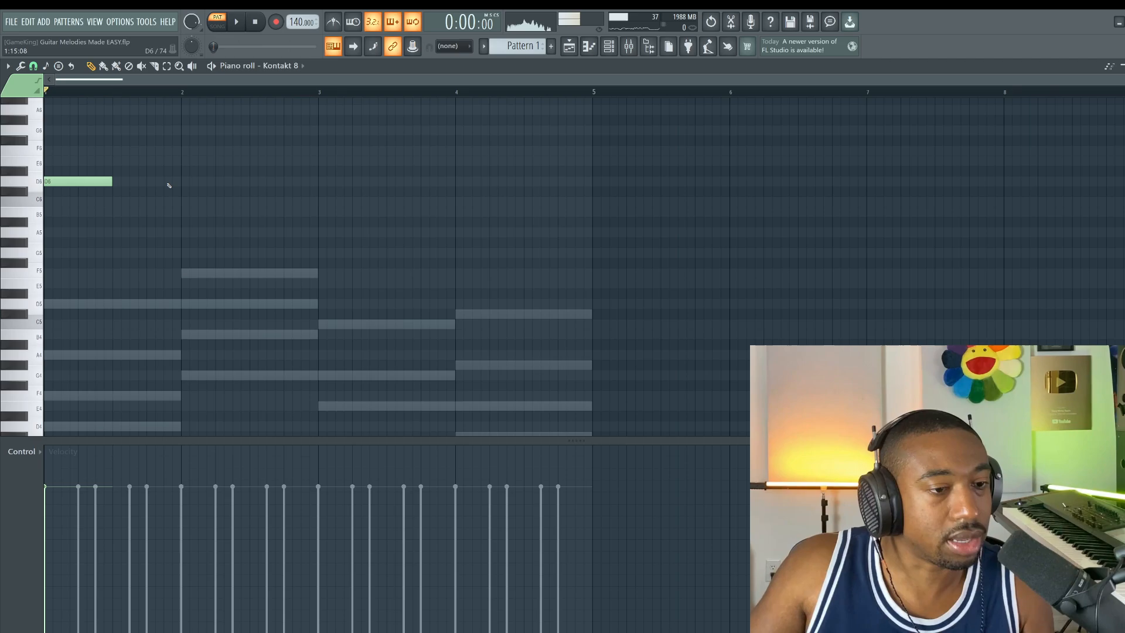
{"action": "left_click_drag", "start_coordinate": [140, 207], "coordinate": [110, 178]}
{"action": "scroll", "coordinate": [115, 192], "scroll_direction": "up", "scroll_amount": 3}
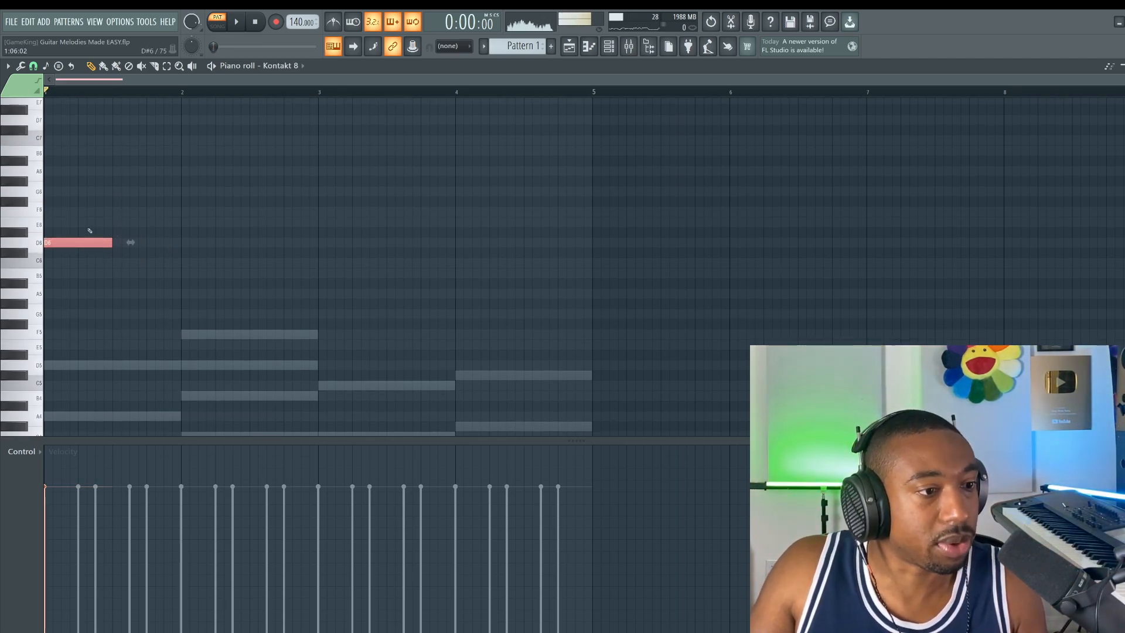
Add overlapping F6, G6 and F6 notes in quick succession after the D6 note in bar 1 and play them
{"action": "left_click", "coordinate": [116, 211]}
{"action": "left_click", "coordinate": [133, 192]}
{"action": "key", "text": "space"}
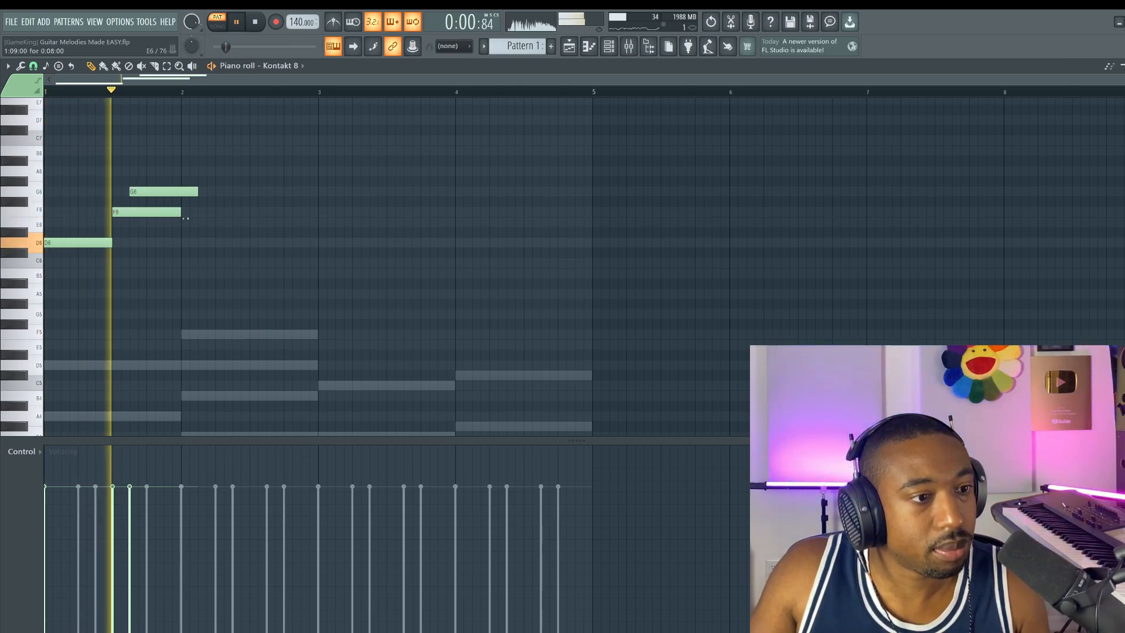
{"action": "left_click_drag", "start_coordinate": [179, 214], "coordinate": [165, 155]}
{"action": "key", "text": "space"}
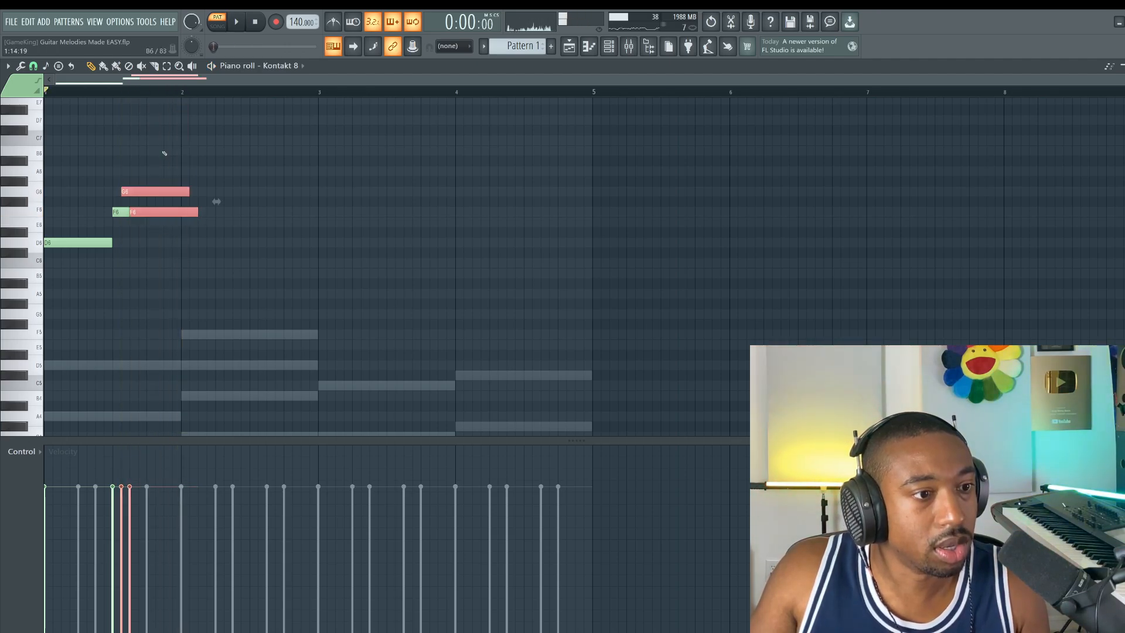
Play the phrase, then shorten bar 1's G6 and last F6 notes and add an E6 note at the start of bar 2
{"action": "key", "text": "F6"}
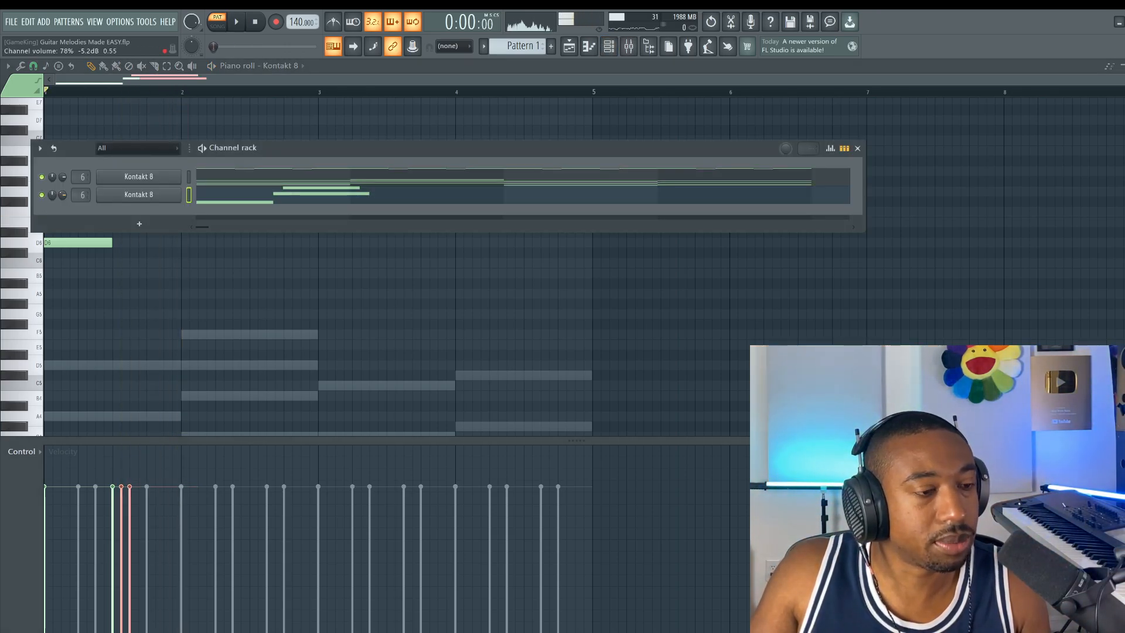
{"action": "key", "text": "space"}
{"action": "key", "text": "F6"}
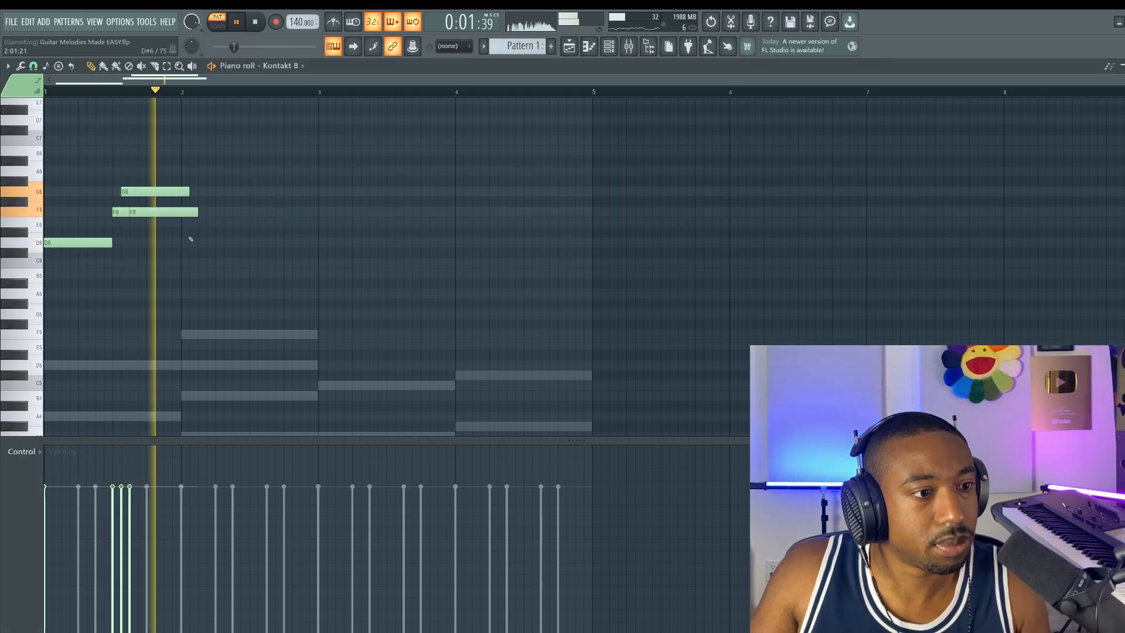
{"action": "key", "text": "space"}
{"action": "left_click_drag", "start_coordinate": [187, 192], "coordinate": [185, 222]}
{"action": "key", "text": "space"}
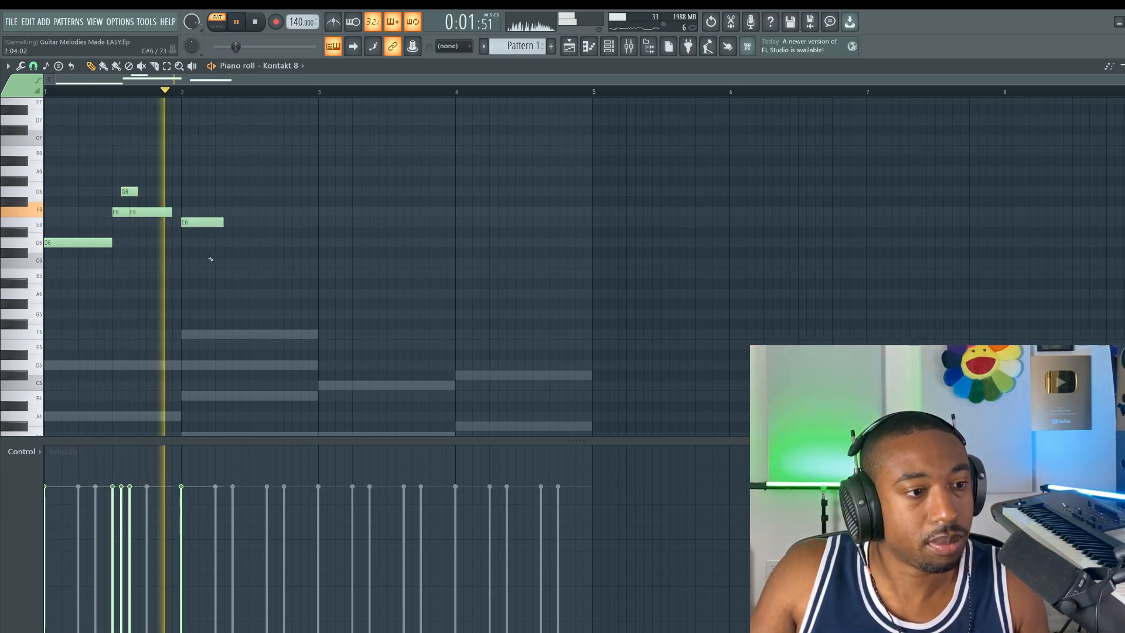
Add a C6 note at the start of bar 3 and a D6 note leading into it late in bar 2
{"action": "left_click", "coordinate": [318, 242]}
{"action": "key", "text": "space"}
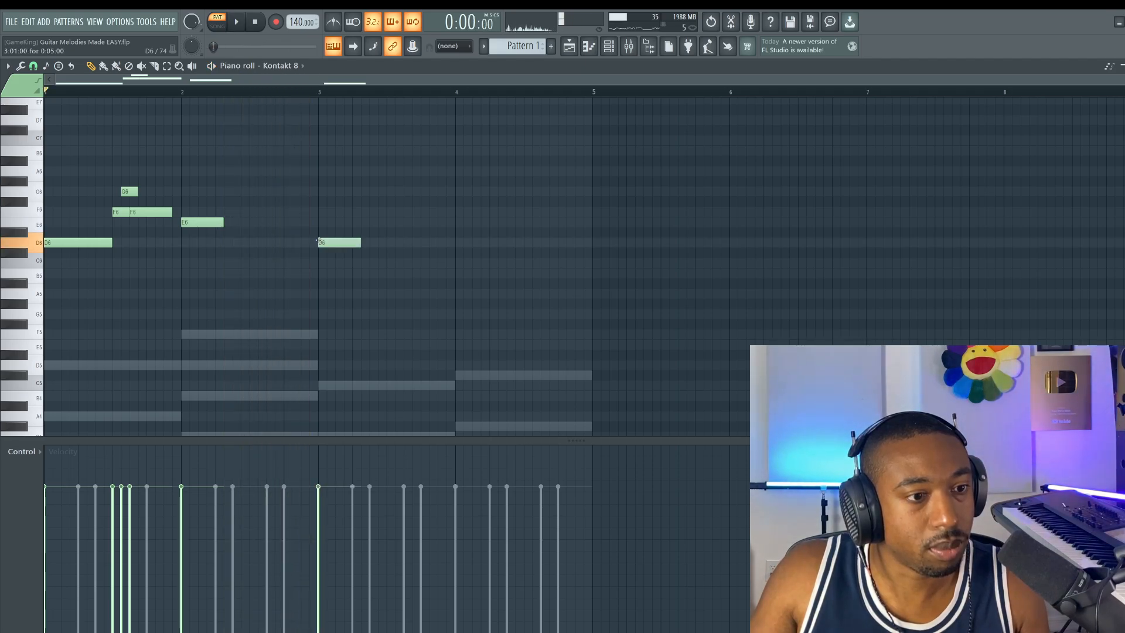
{"action": "left_click_drag", "start_coordinate": [319, 242], "coordinate": [318, 263]}
{"action": "key", "text": "space"}
{"action": "left_click", "coordinate": [285, 242]}
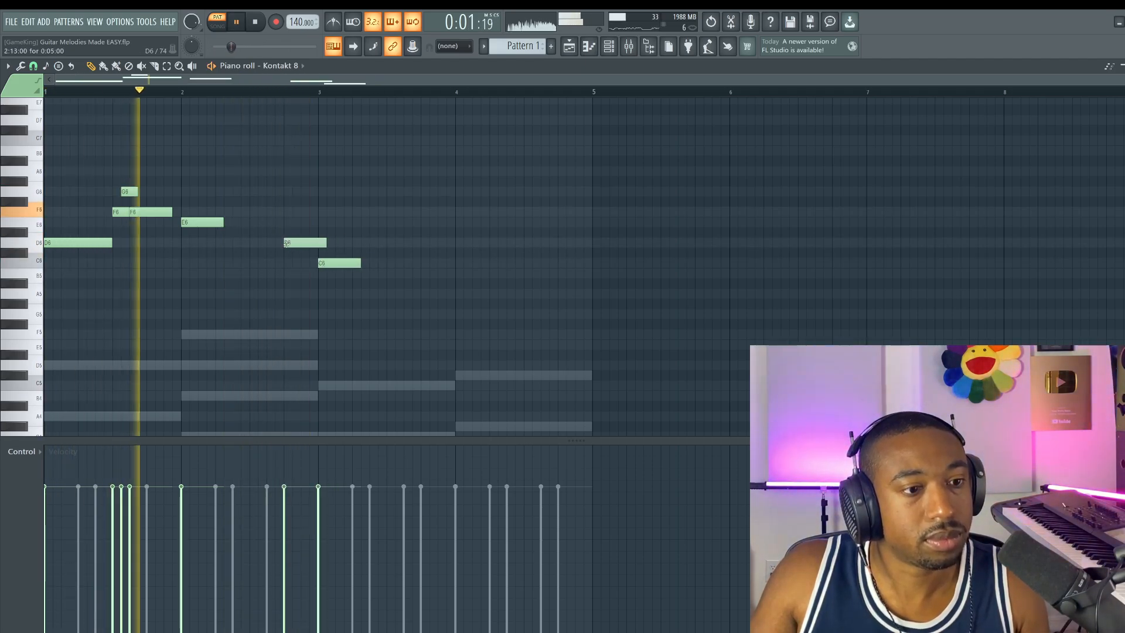
Lengthen bar 3's C6 note to three quarters of a bar and add a rising G5, A5, B5, C6 run into bar 4
{"action": "left_click_drag", "start_coordinate": [326, 242], "coordinate": [442, 293]}
{"action": "left_click", "coordinate": [424, 291]}
{"action": "key", "text": "space"}
{"action": "left_click", "coordinate": [461, 273]}
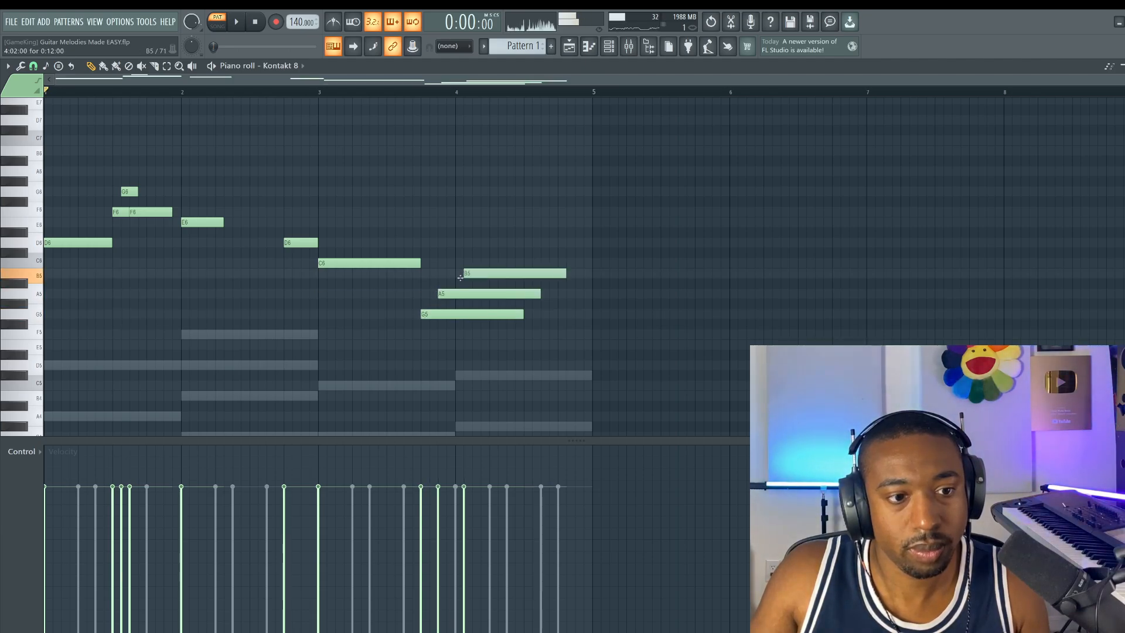
{"action": "left_click", "coordinate": [528, 263]}
{"action": "key", "text": "space"}
Apply quick legato to the last four notes and shorten the final C6 so it ends just before bar 5
{"action": "left_click_drag", "start_coordinate": [566, 248], "coordinate": [486, 340]}
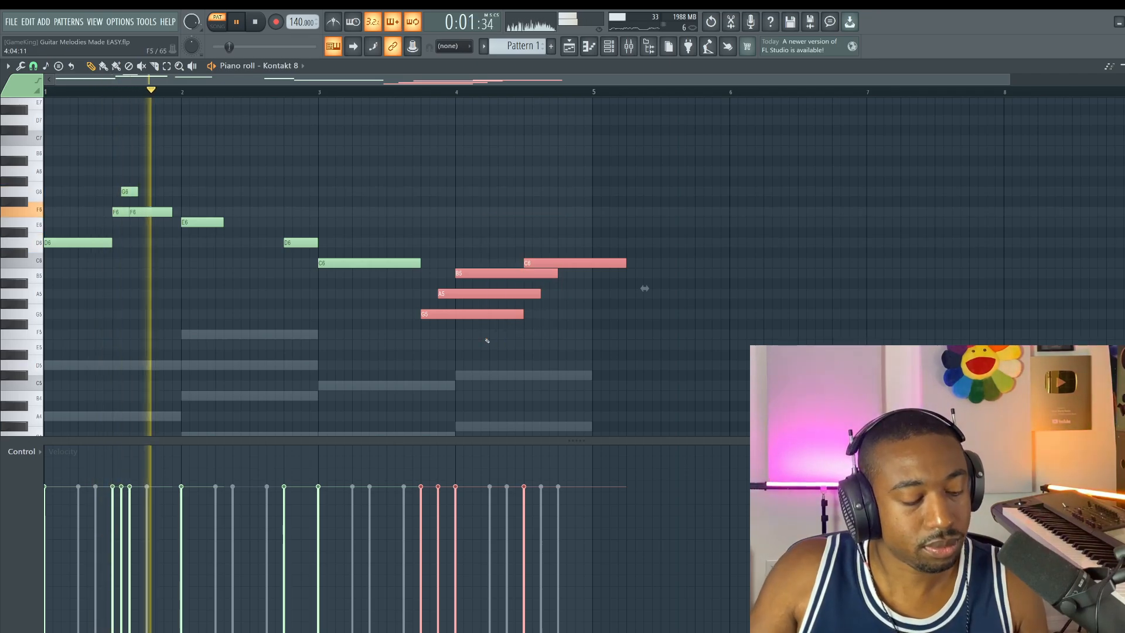
{"action": "key", "text": "ctrl+l"}
{"action": "left_click", "coordinate": [486, 340]}
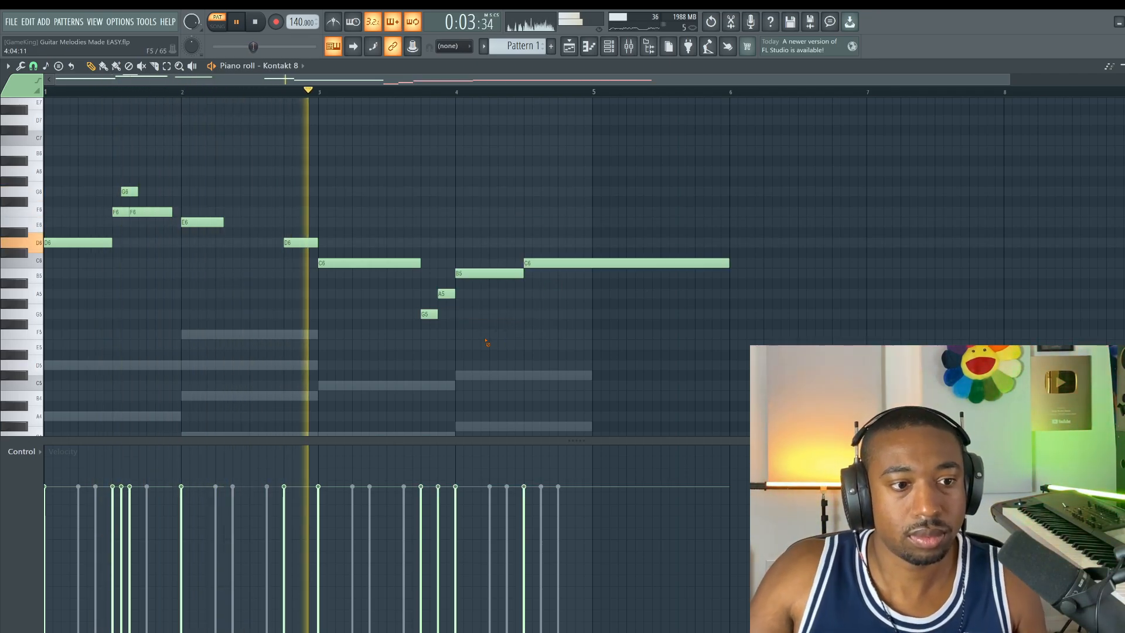
{"action": "left_click_drag", "start_coordinate": [727, 263], "coordinate": [583, 277]}
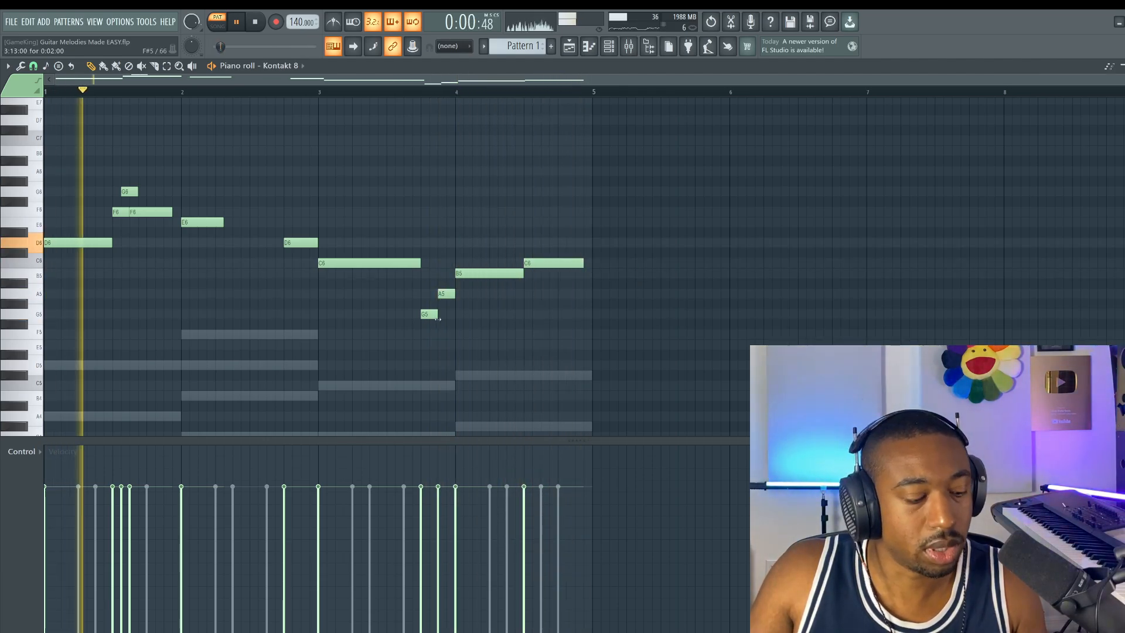
Start the A5 note slightly earlier so it overlaps G5, then play the melody and open the channel rack
{"action": "left_click_drag", "start_coordinate": [436, 315], "coordinate": [473, 304]}
{"action": "left_click", "coordinate": [486, 332]}
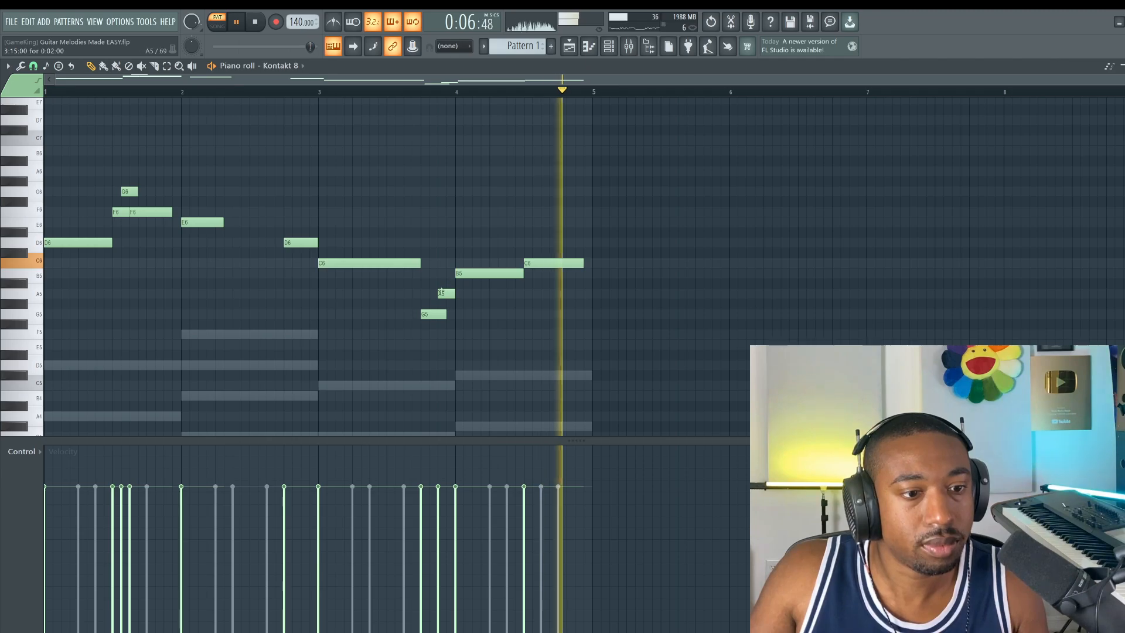
{"action": "mouse_move", "coordinate": [447, 294]}
{"action": "left_mouse_down"}
{"action": "mouse_move", "coordinate": [437, 311]}
{"action": "mouse_move", "coordinate": [454, 294]}
{"action": "left_mouse_up"}
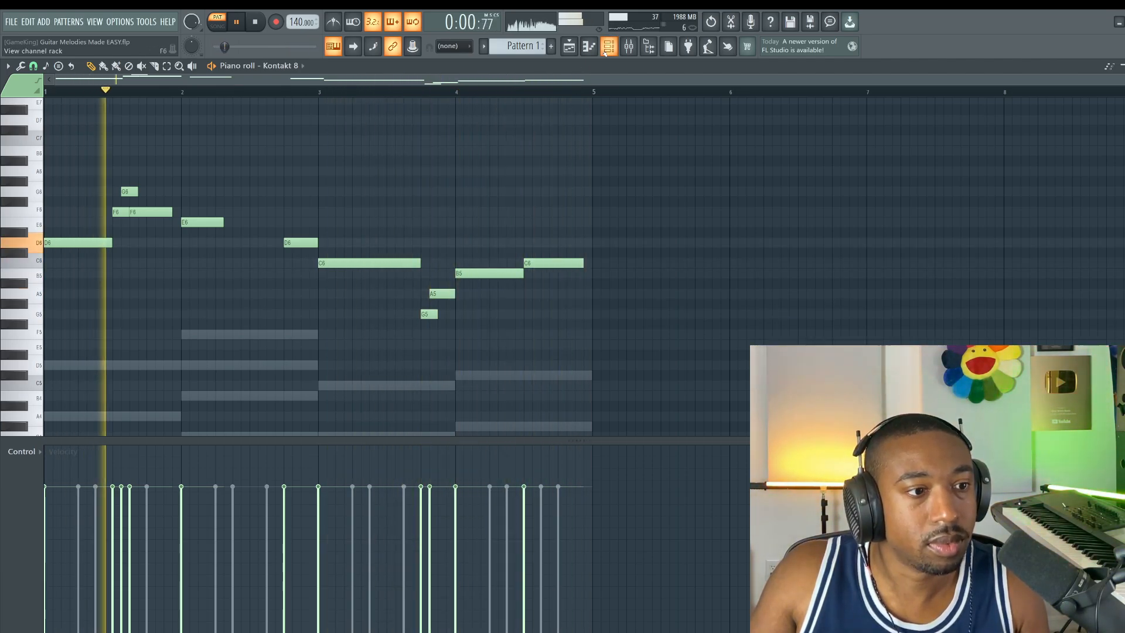
{"action": "key", "text": "F6"}
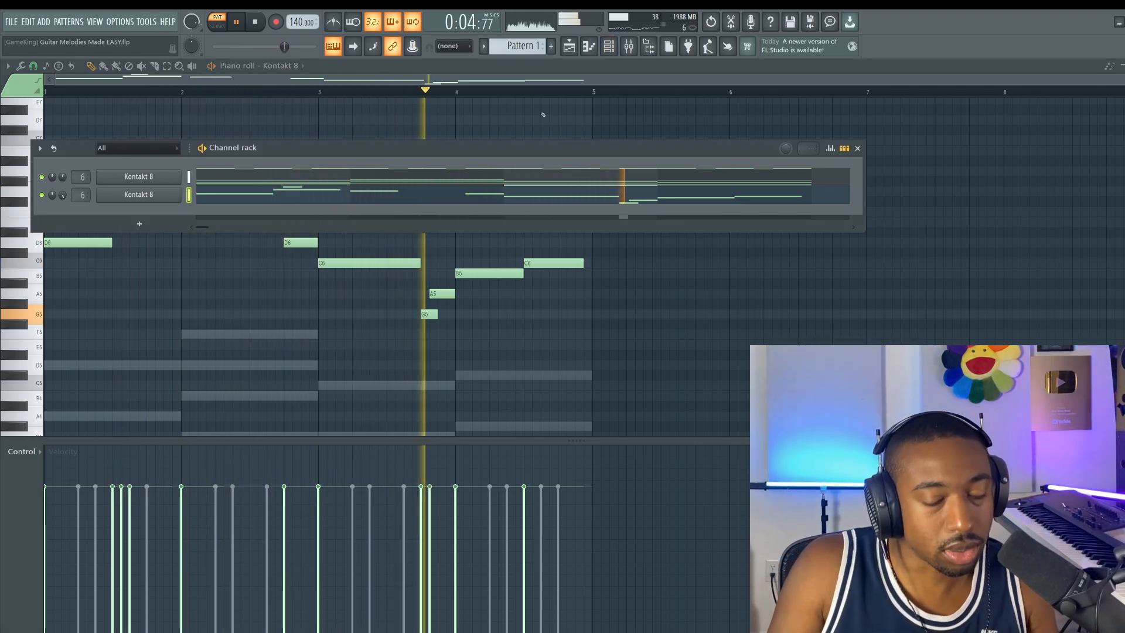
{"action": "key", "text": "space"}
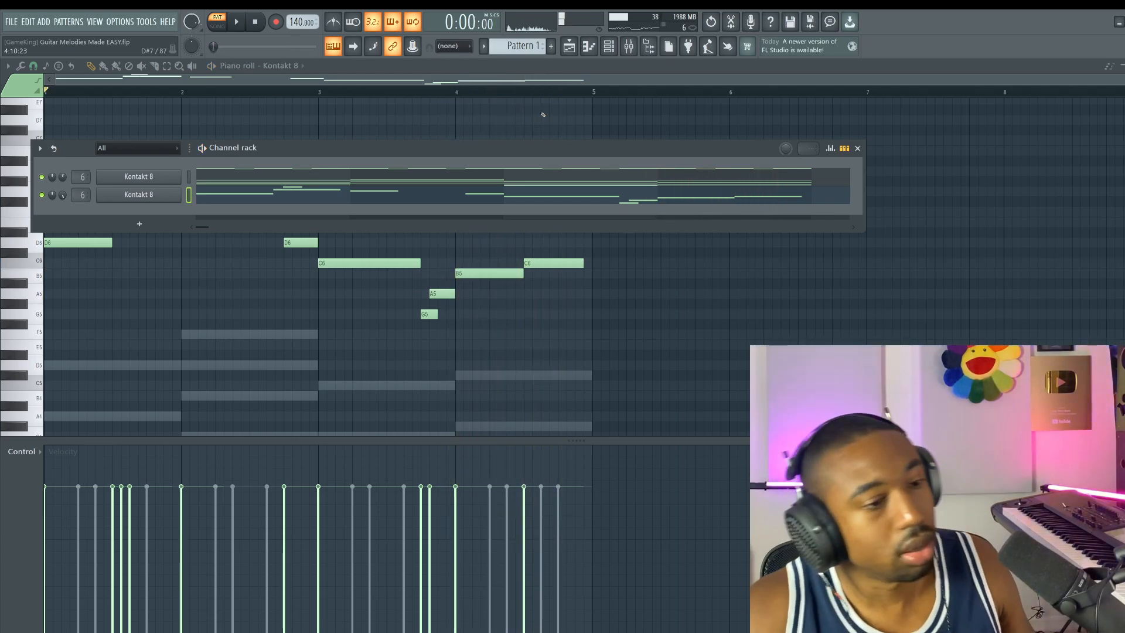
Switch to Pattern 2, open the first Kontakt 8 channel's piano roll and choose the Minor Harmonic scale stamp
{"action": "scroll", "coordinate": [518, 46], "scroll_direction": "up", "scroll_amount": 1}
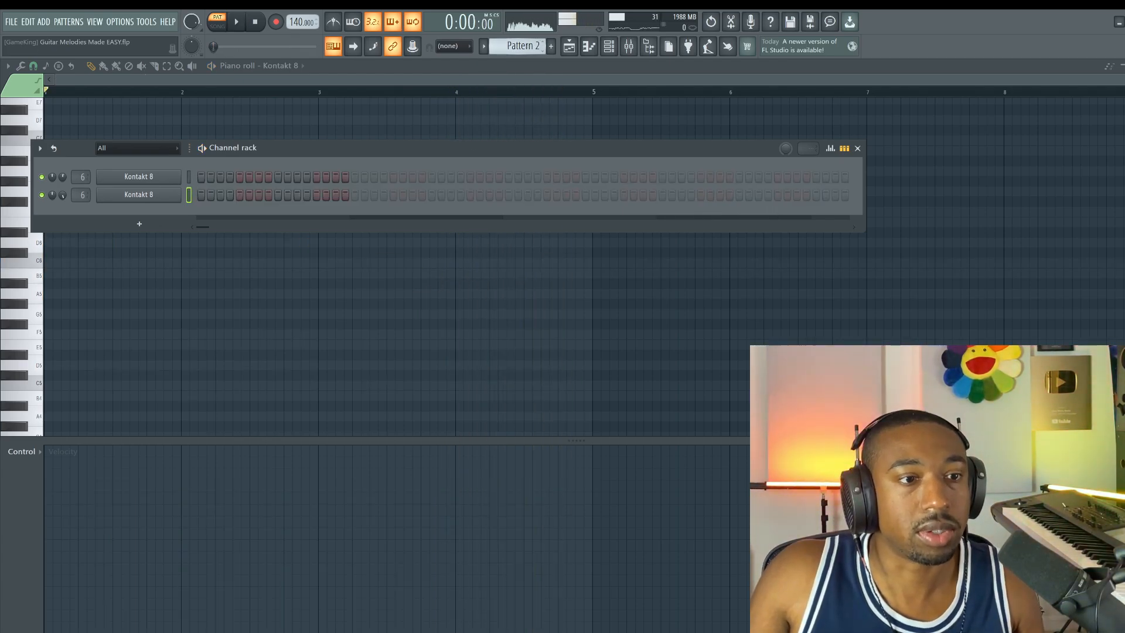
{"action": "right_click", "coordinate": [182, 173]}
{"action": "key", "text": "Escape"}
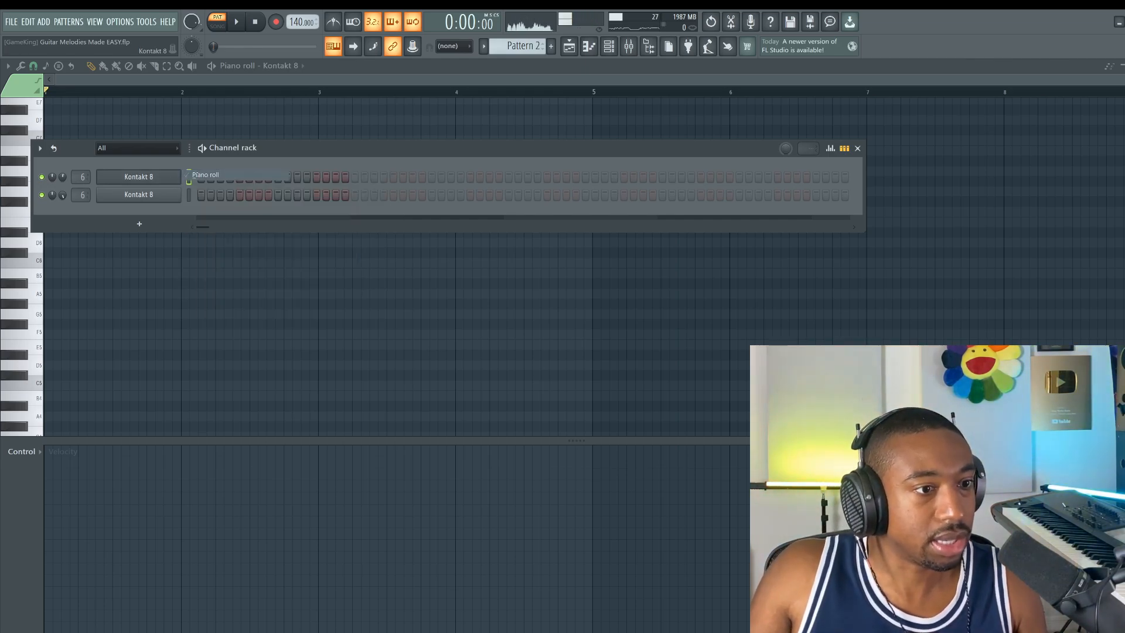
{"action": "key", "text": "F6"}
{"action": "scroll", "coordinate": [76, 99], "scroll_direction": "up", "scroll_amount": 2}
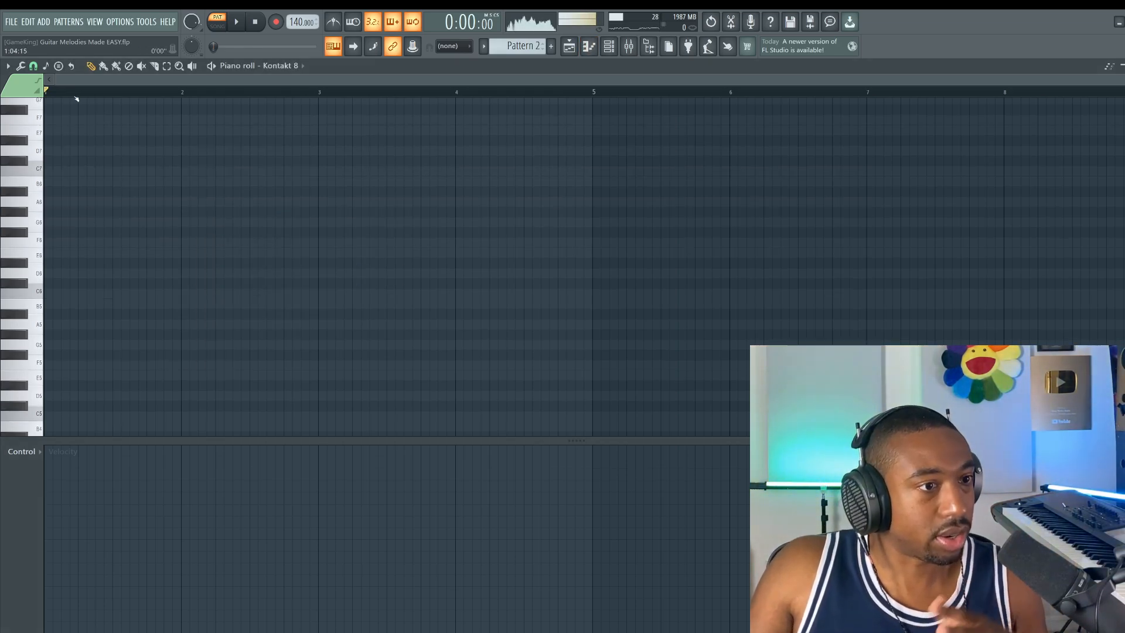
{"action": "left_click", "coordinate": [64, 66]}
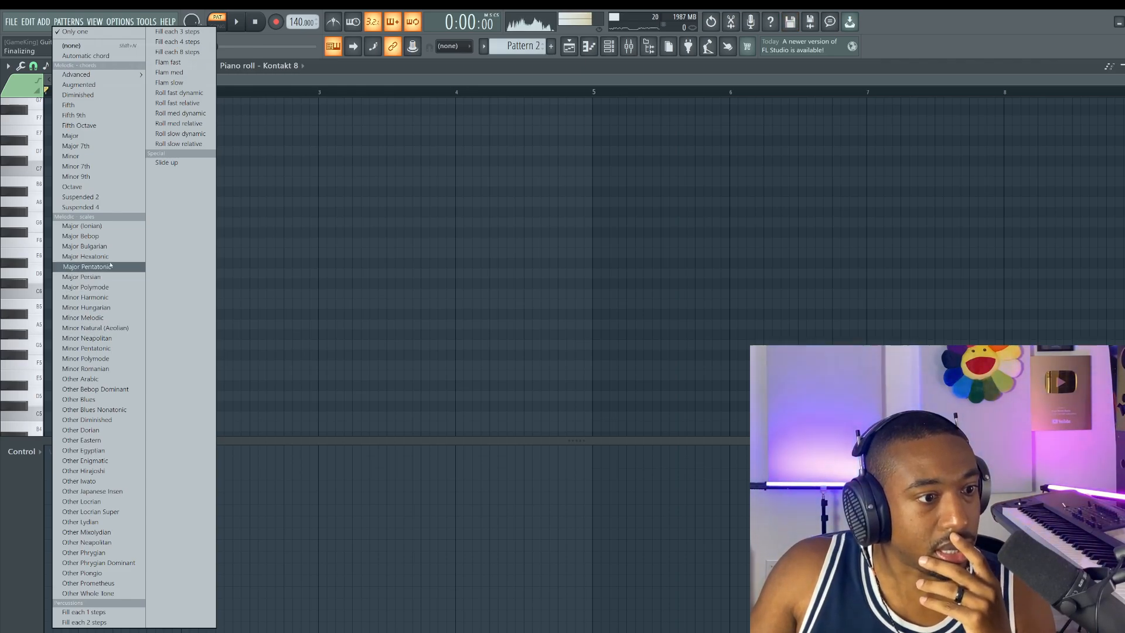
{"action": "left_click", "coordinate": [117, 298]}
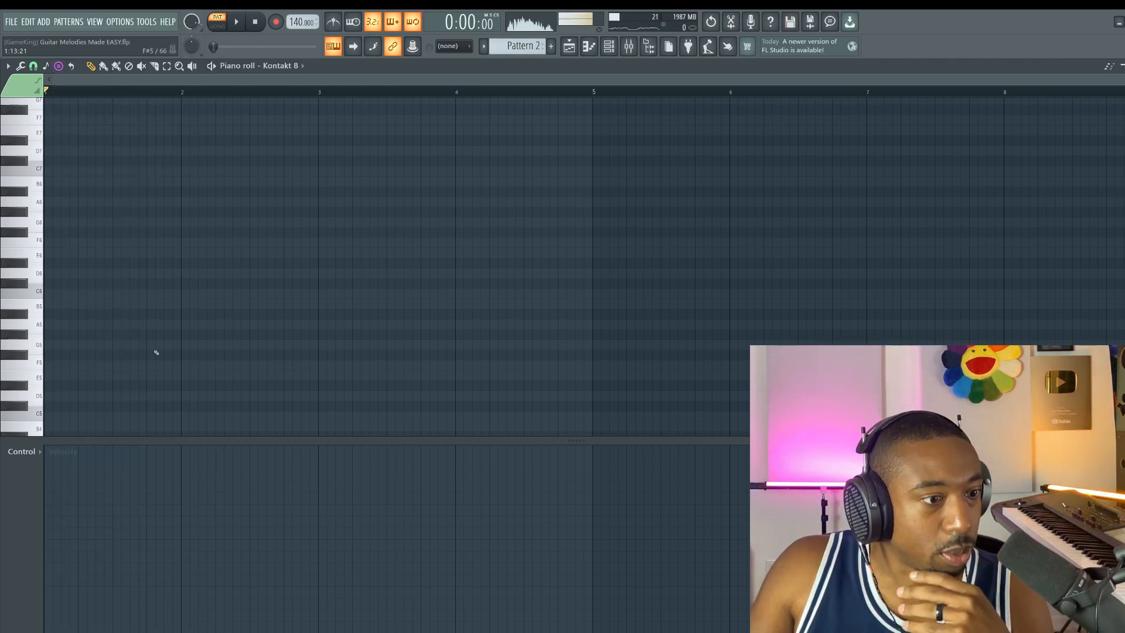
Stamp the C minor harmonic scale from C5 at bar 3, add C6 on top and stretch the notes to one bar
{"action": "scroll", "coordinate": [157, 351], "scroll_direction": "down", "scroll_amount": 2}
{"action": "left_click", "coordinate": [176, 345]}
{"action": "left_click_drag", "start_coordinate": [176, 345], "coordinate": [332, 355]}
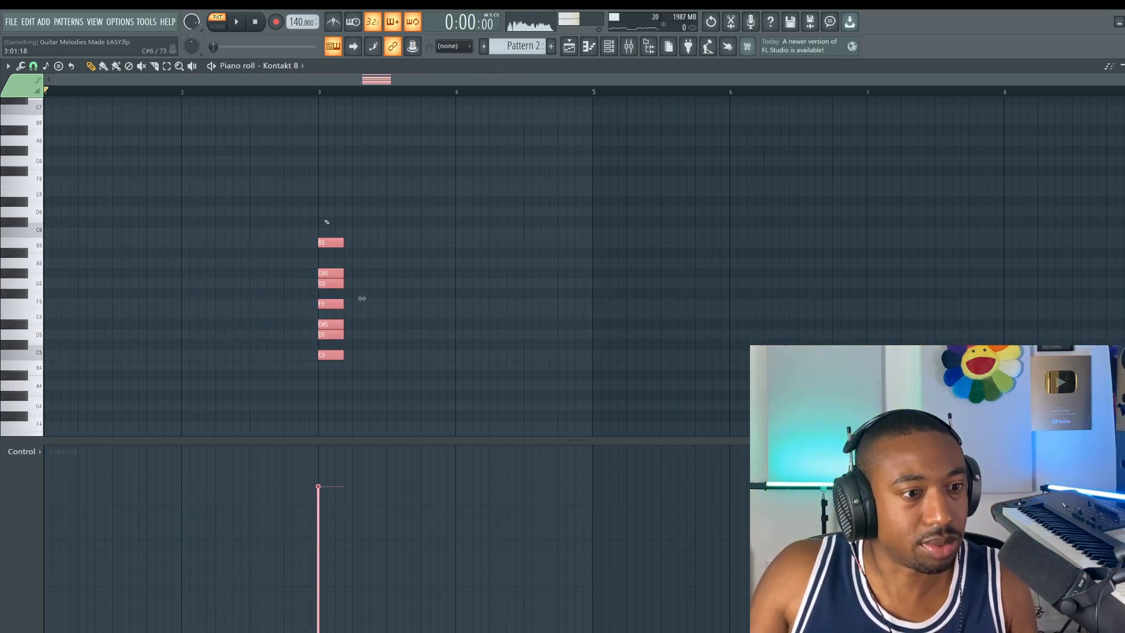
{"action": "mouse_move", "coordinate": [328, 232]}
{"action": "left_mouse_down"}
{"action": "mouse_move", "coordinate": [358, 359]}
{"action": "mouse_move", "coordinate": [338, 229]}
{"action": "left_mouse_up"}
{"action": "left_click", "coordinate": [354, 358], "text": "ctrl"}
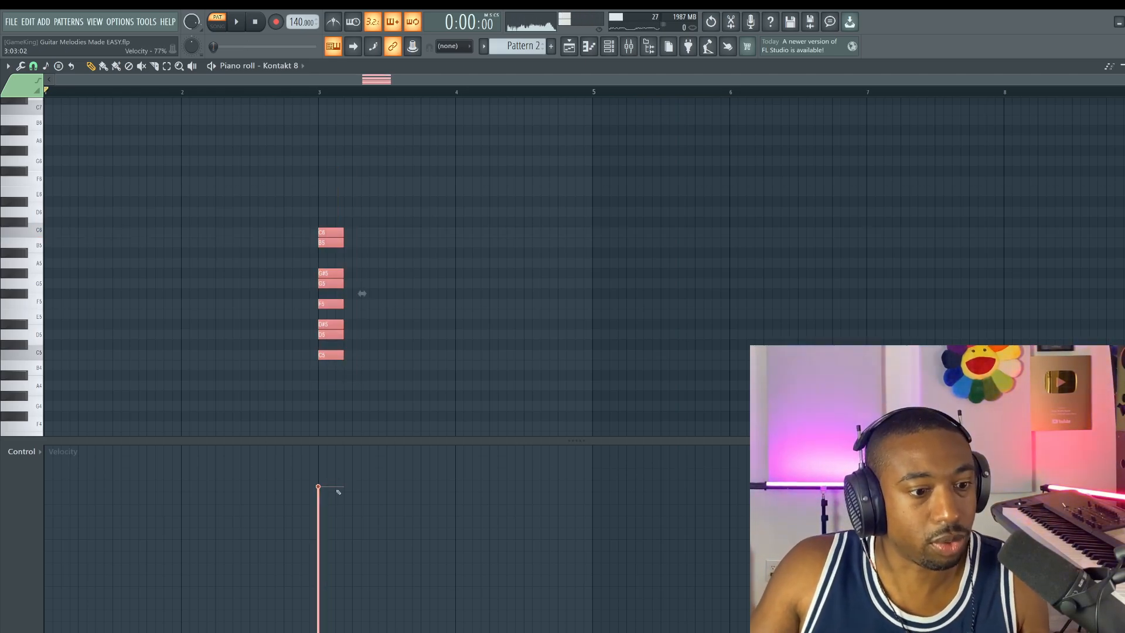
{"action": "left_click_drag", "start_coordinate": [343, 354], "coordinate": [453, 353]}
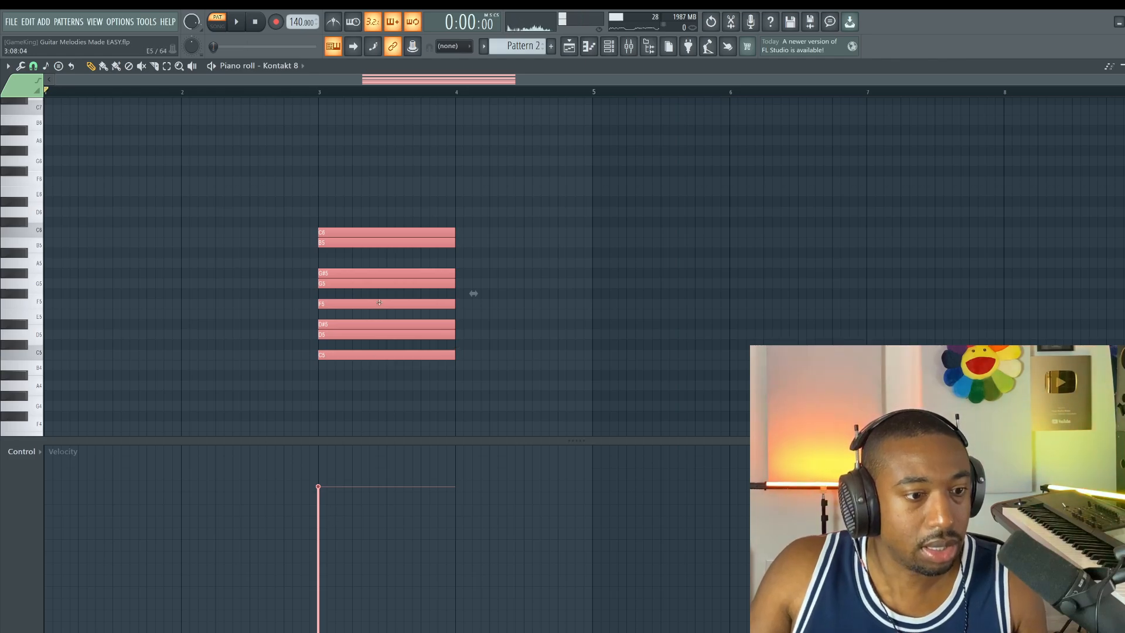
Extend the scale notes to two octaves from C4 to C6, move them to bar 5 and clear the selection
{"action": "left_click_drag", "start_coordinate": [335, 358], "coordinate": [335, 235]}
{"action": "left_click_drag", "start_coordinate": [338, 397], "coordinate": [364, 88]}
{"action": "scroll", "coordinate": [345, 328], "scroll_direction": "down", "scroll_amount": 3}
{"action": "left_click_drag", "start_coordinate": [473, 188], "coordinate": [746, 186]}
{"action": "left_click", "coordinate": [276, 304]}
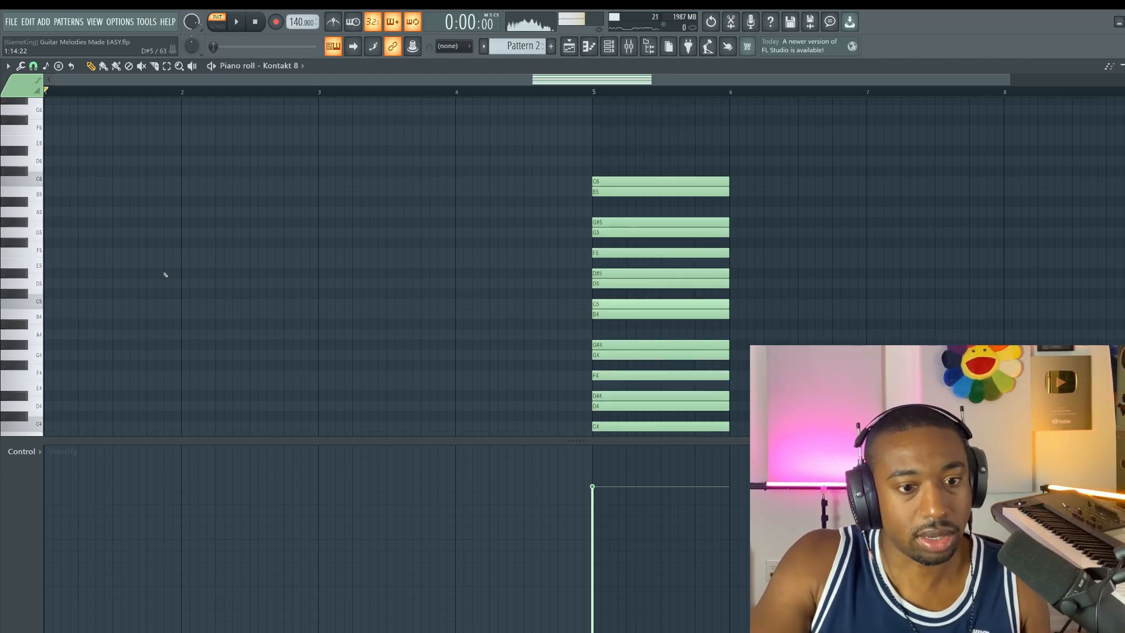
Build a one-bar C minor chord at bar 1 from C4, D#4 and G4, and play it
{"action": "scroll", "coordinate": [176, 301], "scroll_direction": "down", "scroll_amount": 3}
{"action": "left_click", "coordinate": [68, 333]}
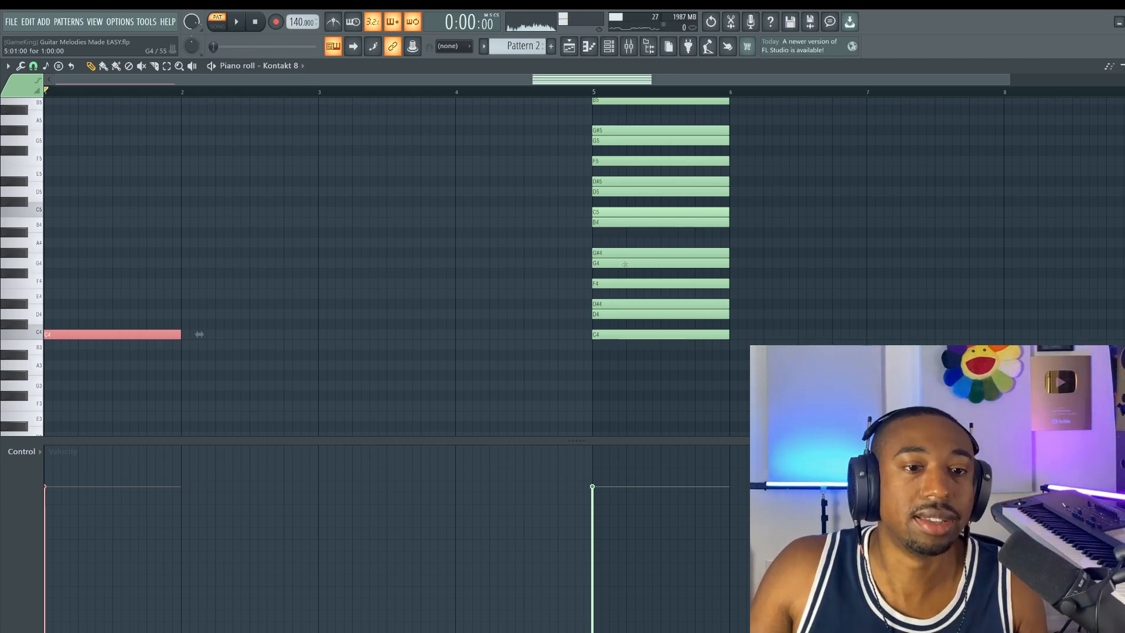
{"action": "left_click", "coordinate": [603, 336]}
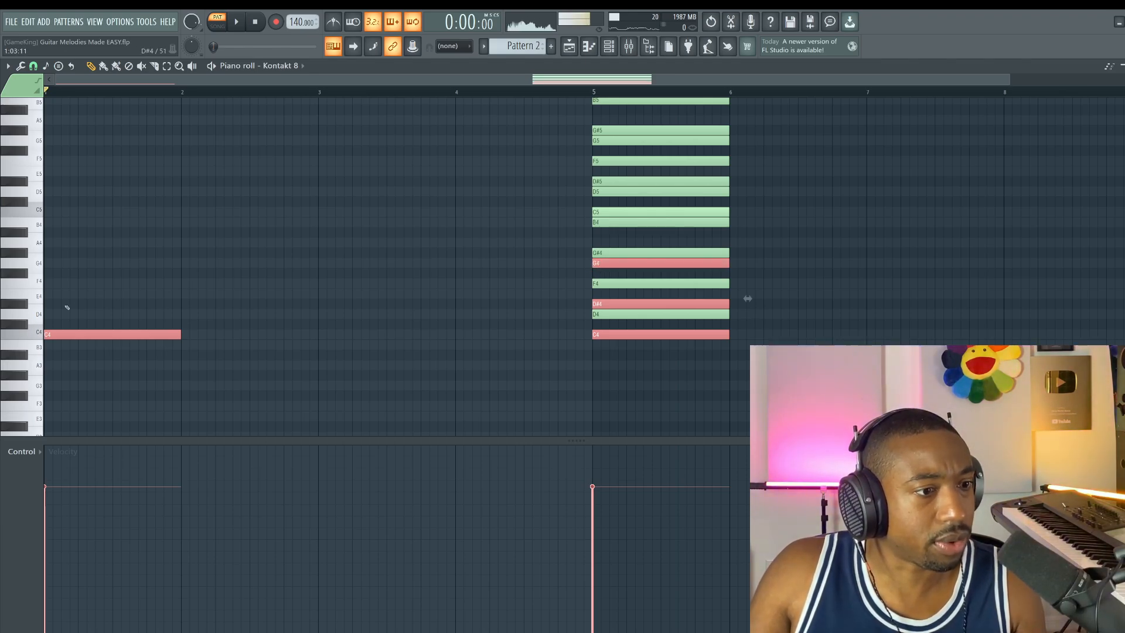
{"action": "left_click", "coordinate": [67, 304]}
{"action": "left_click", "coordinate": [58, 263]}
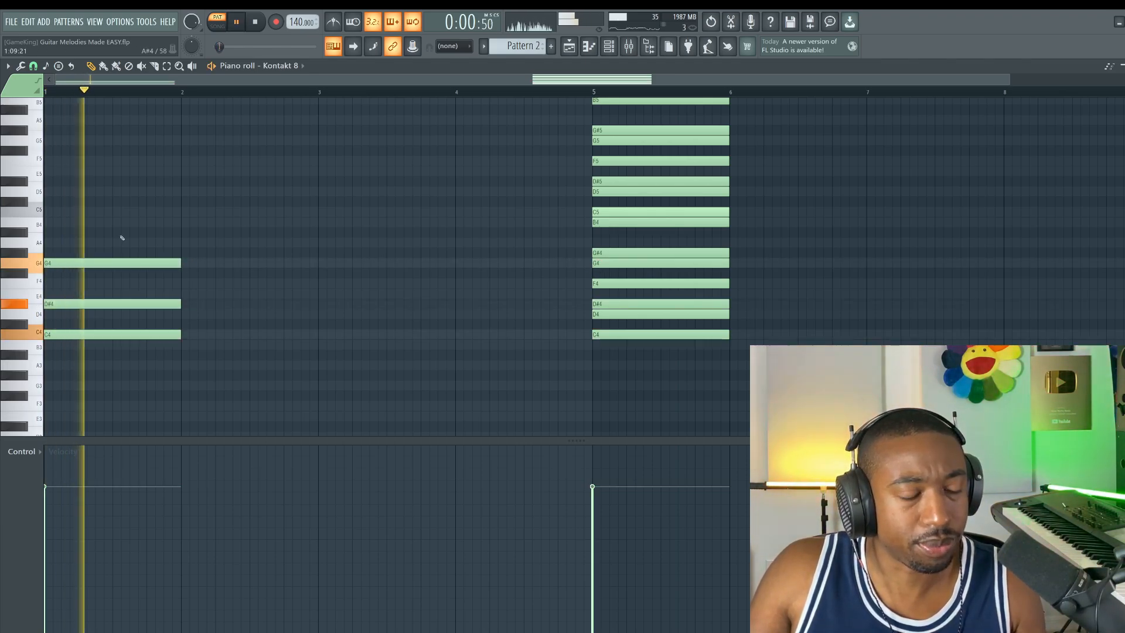
{"action": "key", "text": "space"}
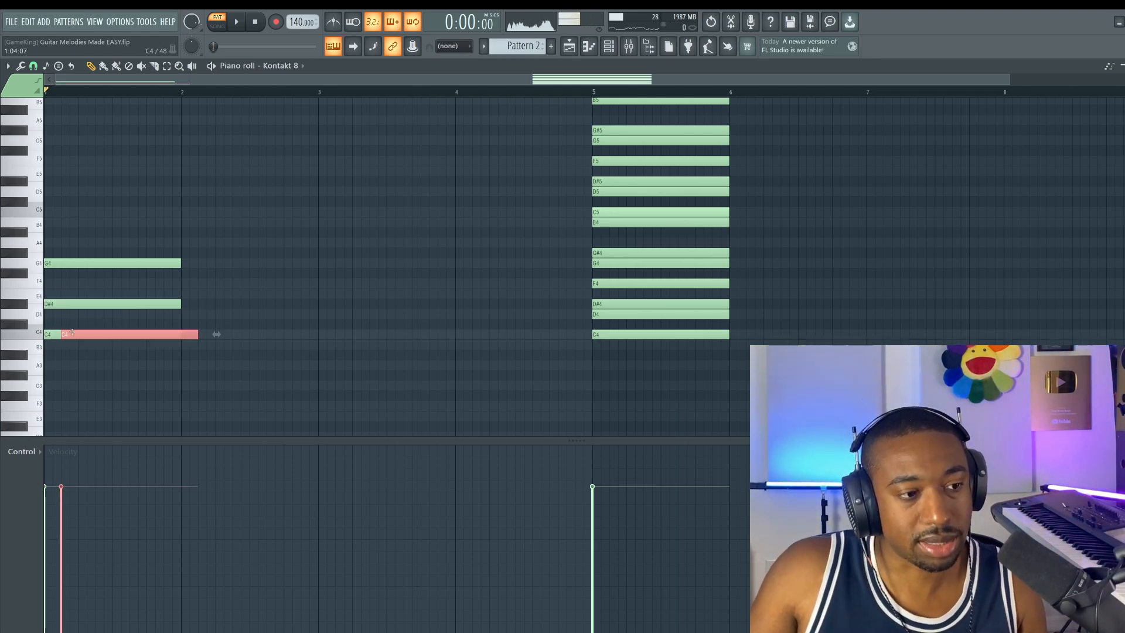
Add C5 to the bar 1 chord, raise its D#4 an octave to D#5 and play the new voicing
{"action": "left_click", "coordinate": [199, 211]}
{"action": "left_click_drag", "start_coordinate": [84, 316], "coordinate": [69, 305]}
{"action": "key", "text": "ctrl+Up"}
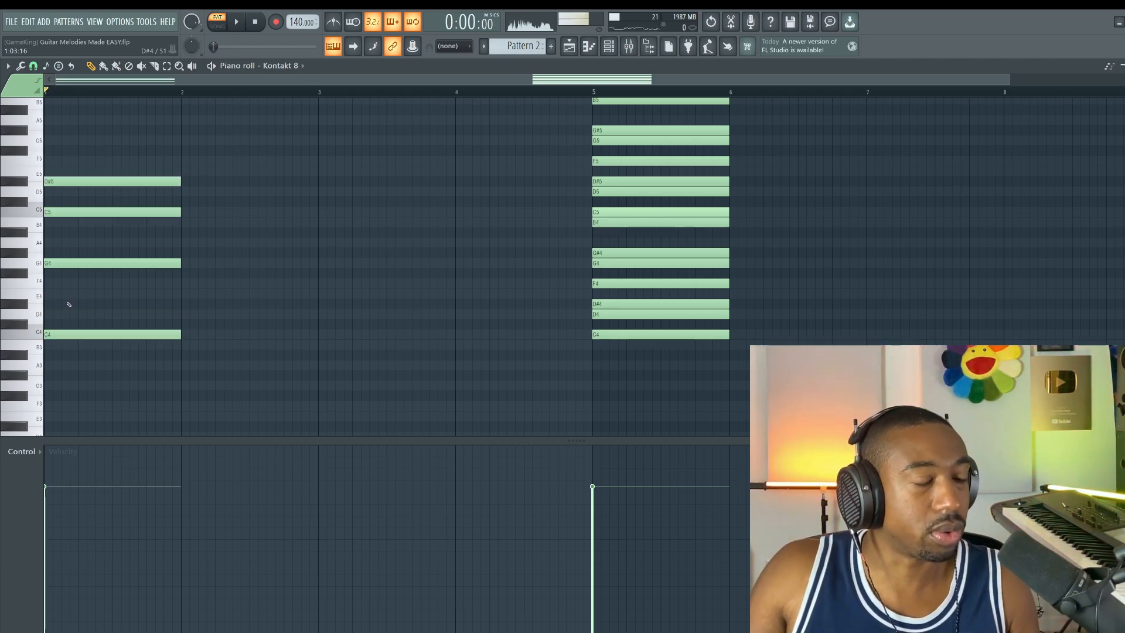
{"action": "key", "text": "space"}
{"action": "key", "text": "space"}
Compare the bar 1 chord with its third at D#4 and at D#5, playing each version and ending on D#5
{"action": "left_click", "coordinate": [85, 186]}
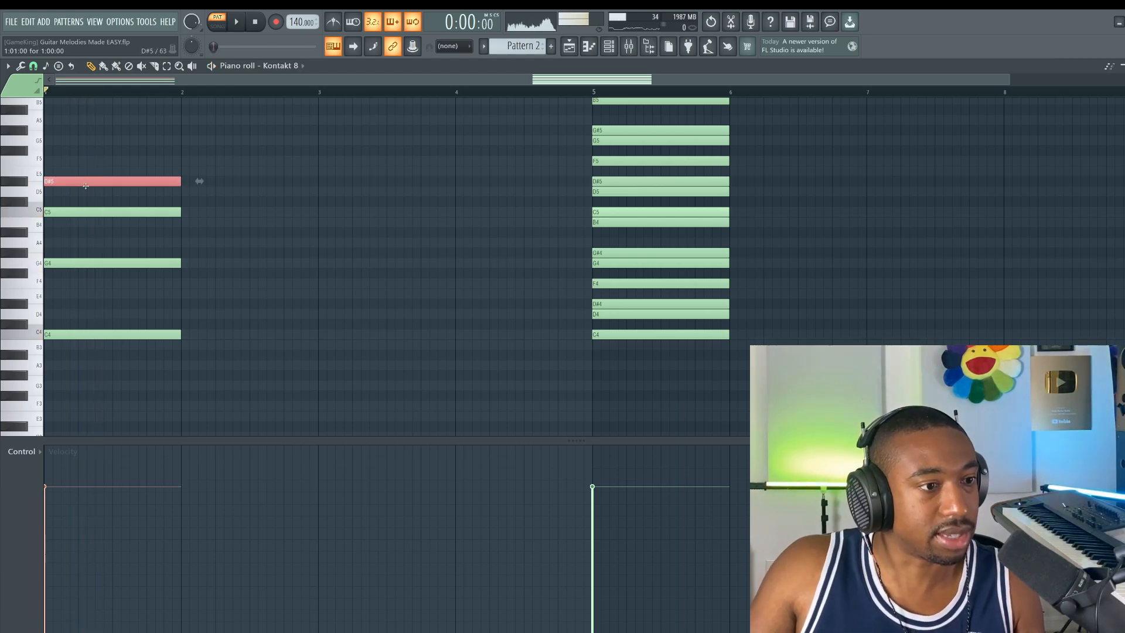
{"action": "key", "text": "ctrl+Down"}
{"action": "key", "text": "space"}
{"action": "key", "text": "space"}
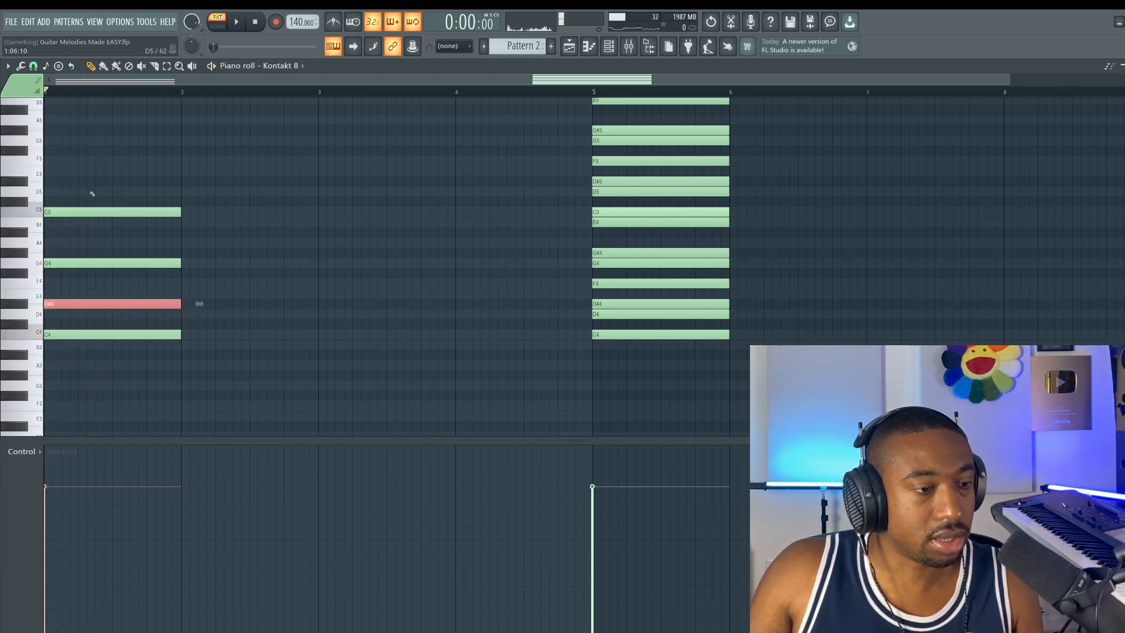
{"action": "key", "text": "ctrl+Up"}
{"action": "key", "text": "space"}
{"action": "key", "text": "space"}
{"action": "key", "text": "ctrl+Down"}
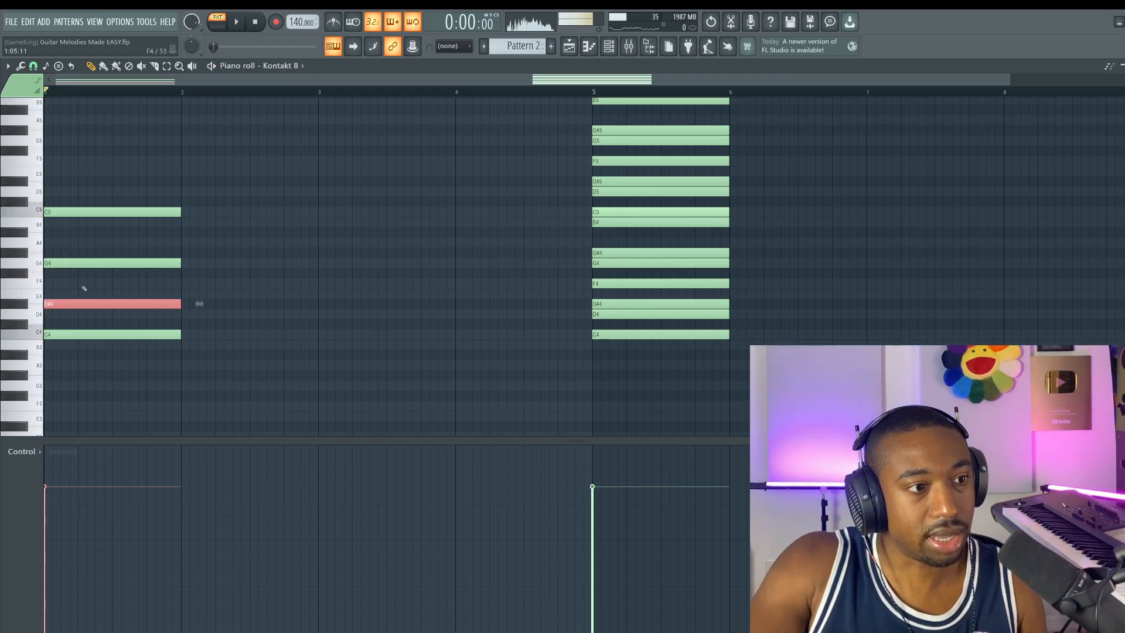
{"action": "key", "text": "space"}
{"action": "key", "text": "space"}
{"action": "key", "text": "ctrl+Up"}
{"action": "key", "text": "space"}
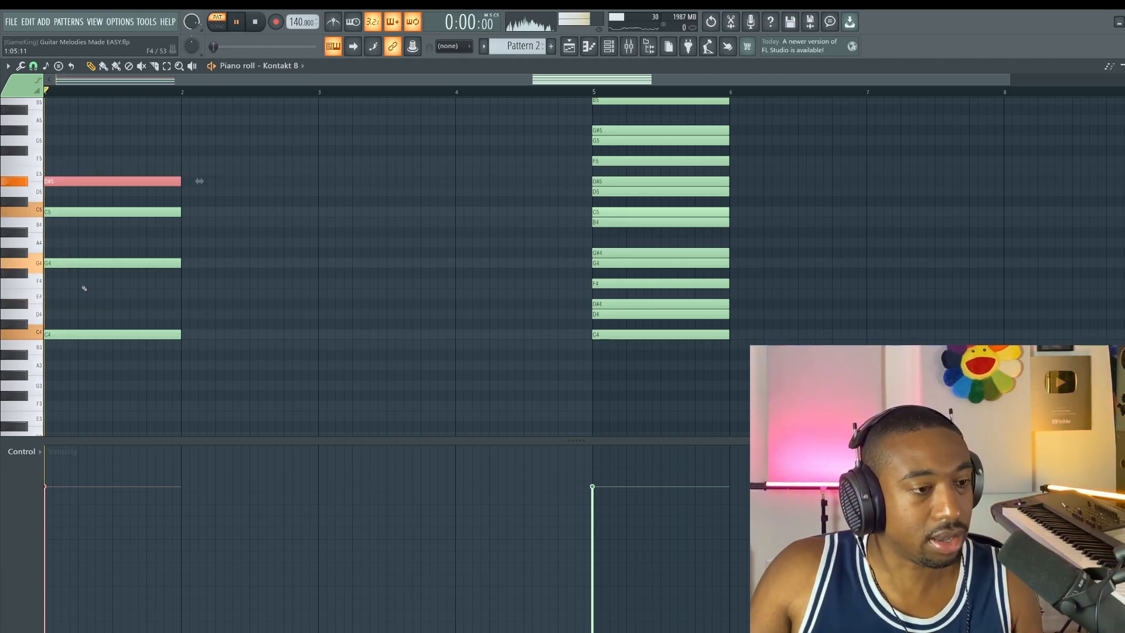
Add one-bar root notes F4 at bar 2, B4 at bar 3 and D#5 at bar 4
{"action": "left_click_drag", "start_coordinate": [107, 136], "coordinate": [101, 390]}
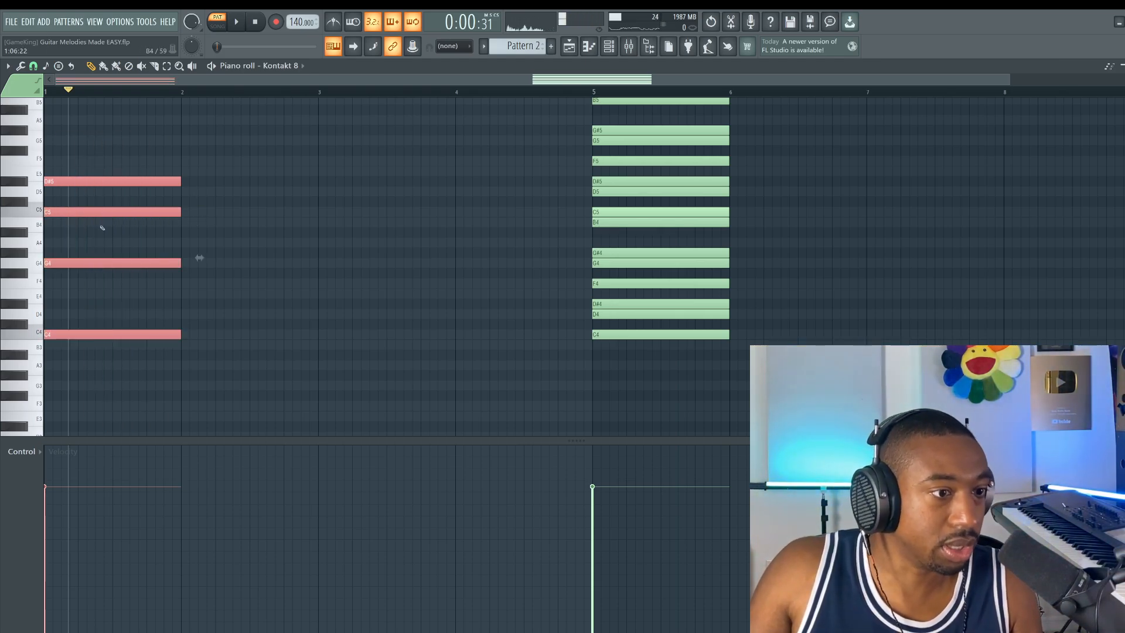
{"action": "left_click", "coordinate": [284, 261]}
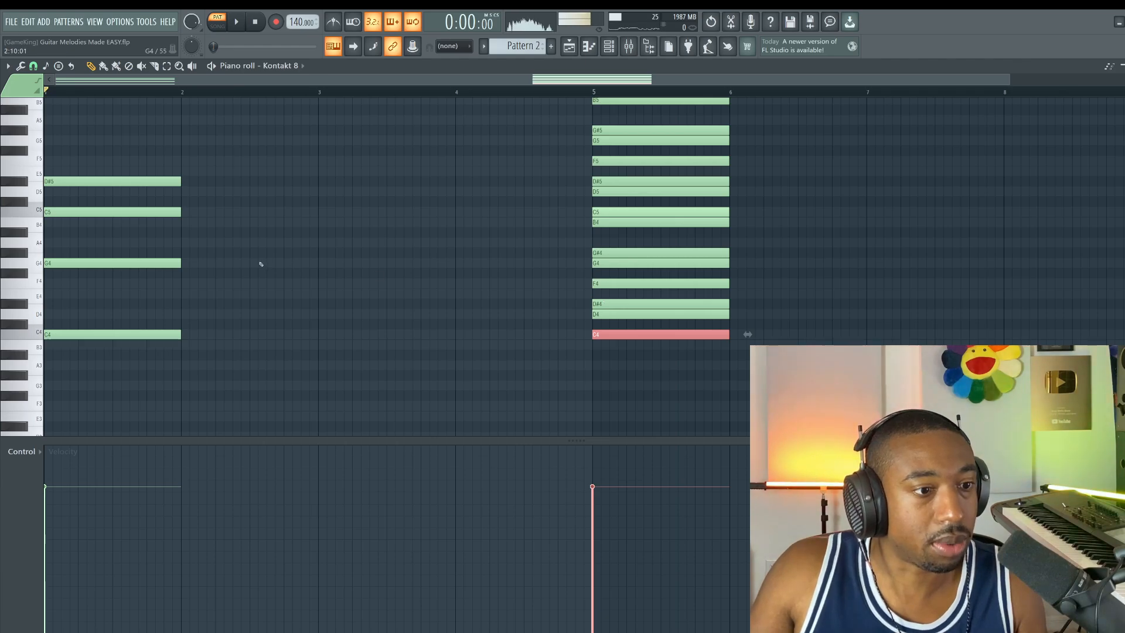
{"action": "left_click_drag", "start_coordinate": [201, 283], "coordinate": [181, 283]}
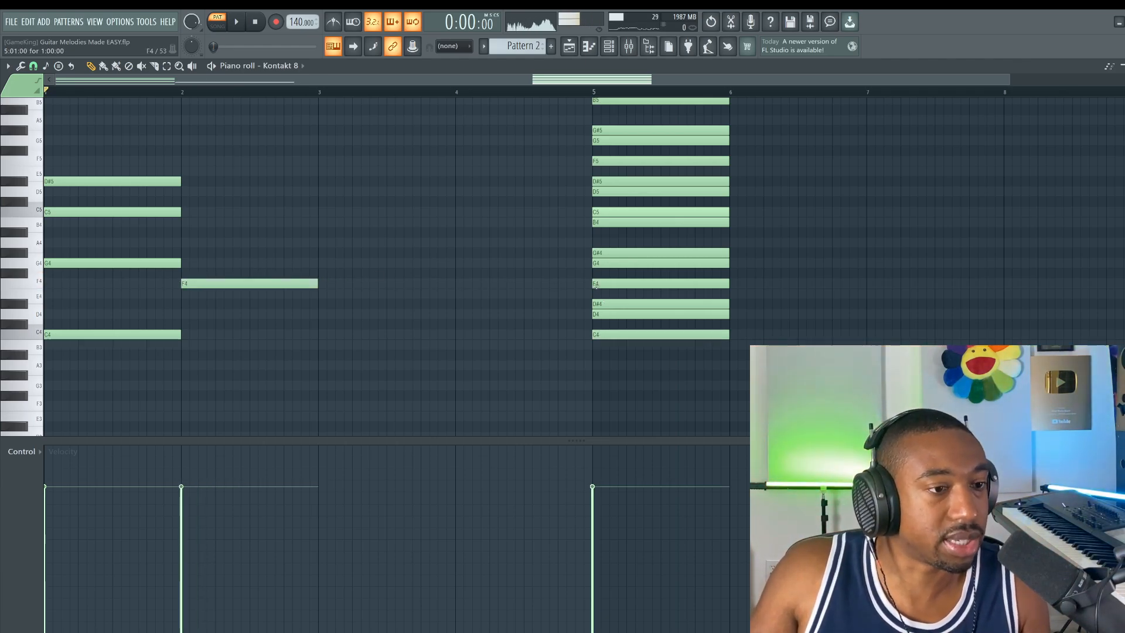
{"action": "left_click", "coordinate": [320, 221]}
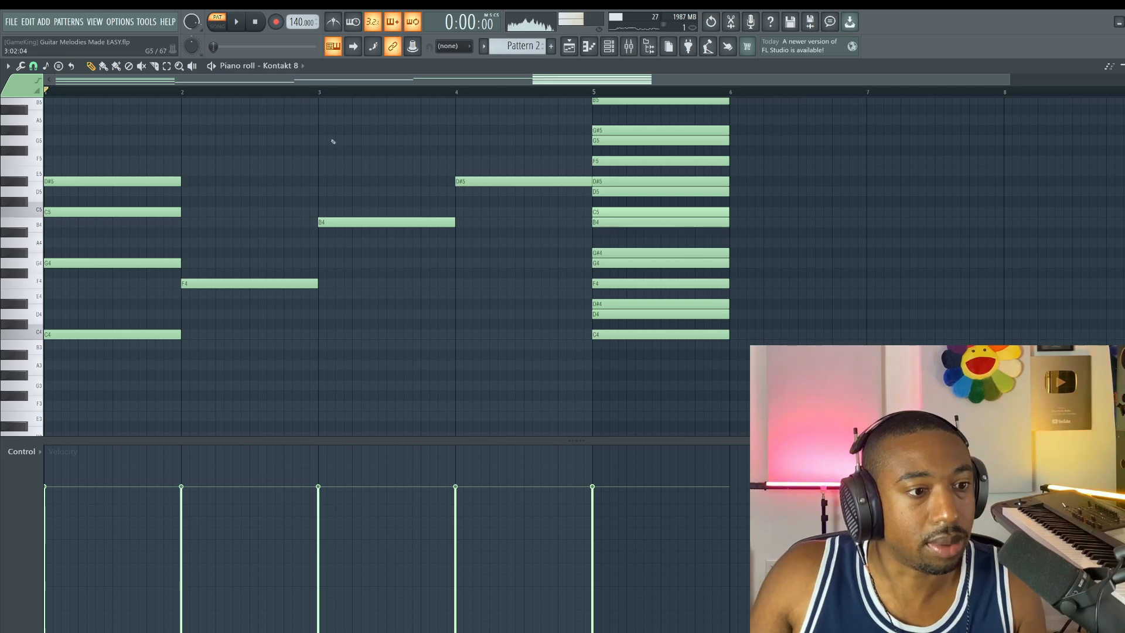
Complete the triads with G#4 and C5 at bar 2, D5 and F5 at bar 3, and G5 and B5 at bar 4
{"action": "scroll", "coordinate": [512, 281], "scroll_direction": "up", "scroll_amount": 3}
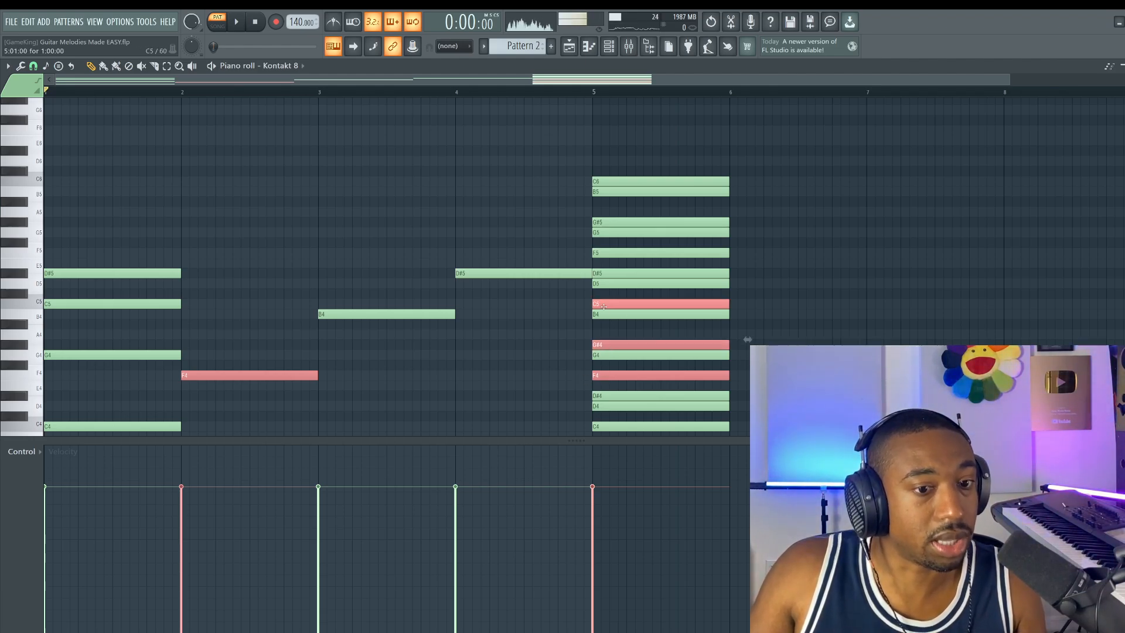
{"action": "left_click", "coordinate": [188, 335]}
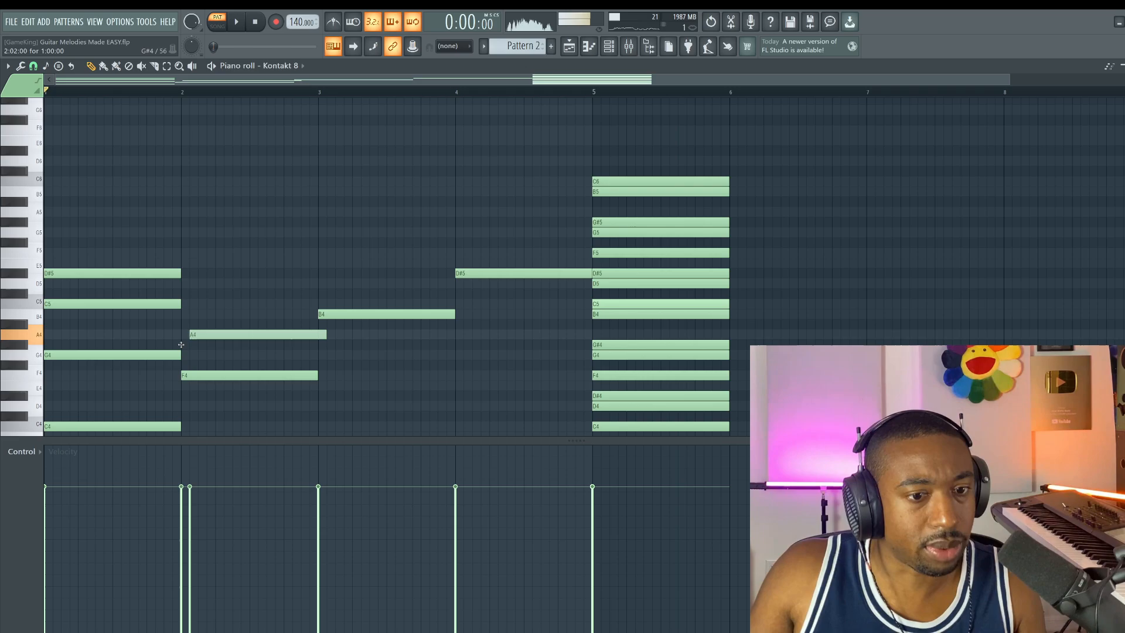
{"action": "left_click_drag", "start_coordinate": [180, 338], "coordinate": [180, 348]}
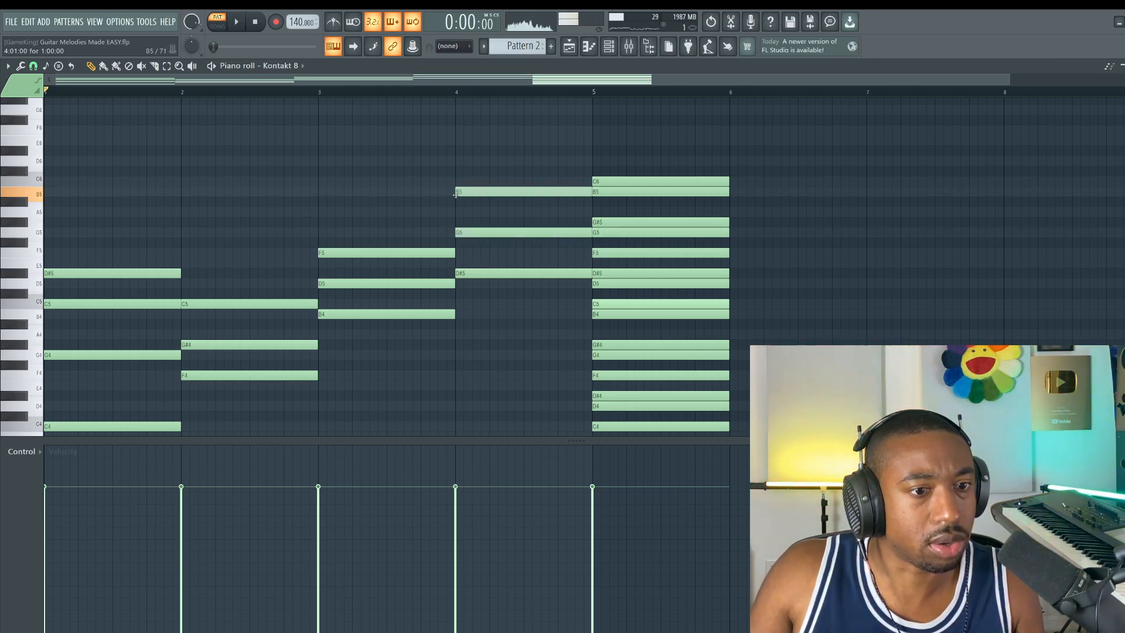
Set the time selection over bars 1 to 4 so the progression loops without the scale notes, and play it
{"action": "left_click_drag", "start_coordinate": [505, 167], "coordinate": [507, 322]}
{"action": "scroll", "coordinate": [361, 170], "scroll_direction": "down", "scroll_amount": 1}
{"action": "scroll", "coordinate": [359, 95], "scroll_direction": "down", "scroll_amount": 2}
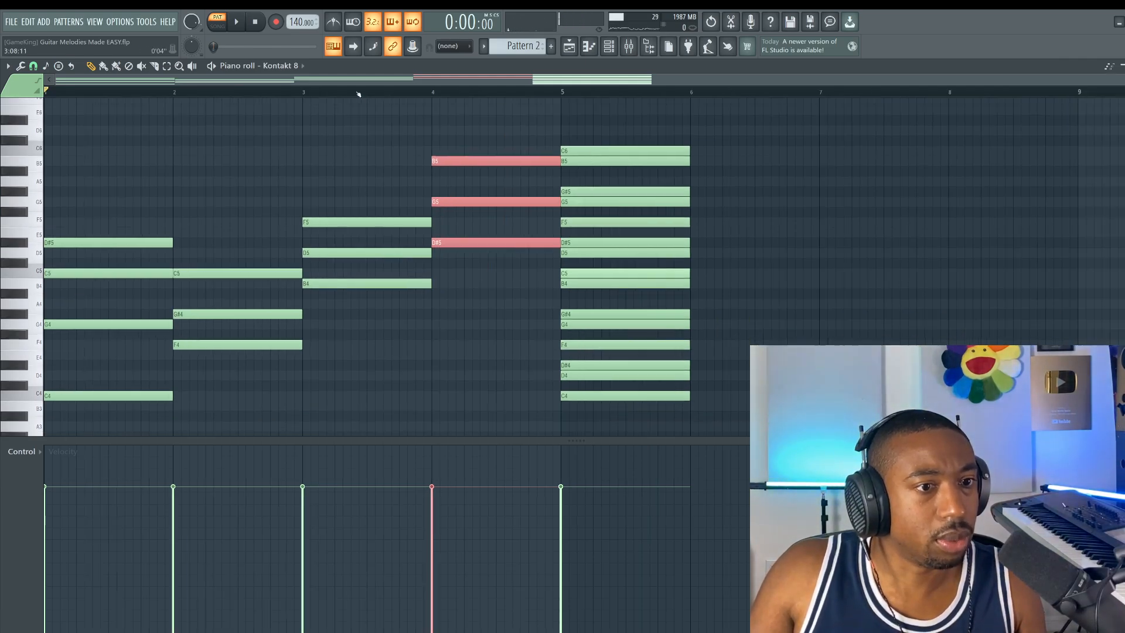
{"action": "left_click_drag", "start_coordinate": [477, 146], "coordinate": [479, 296]}
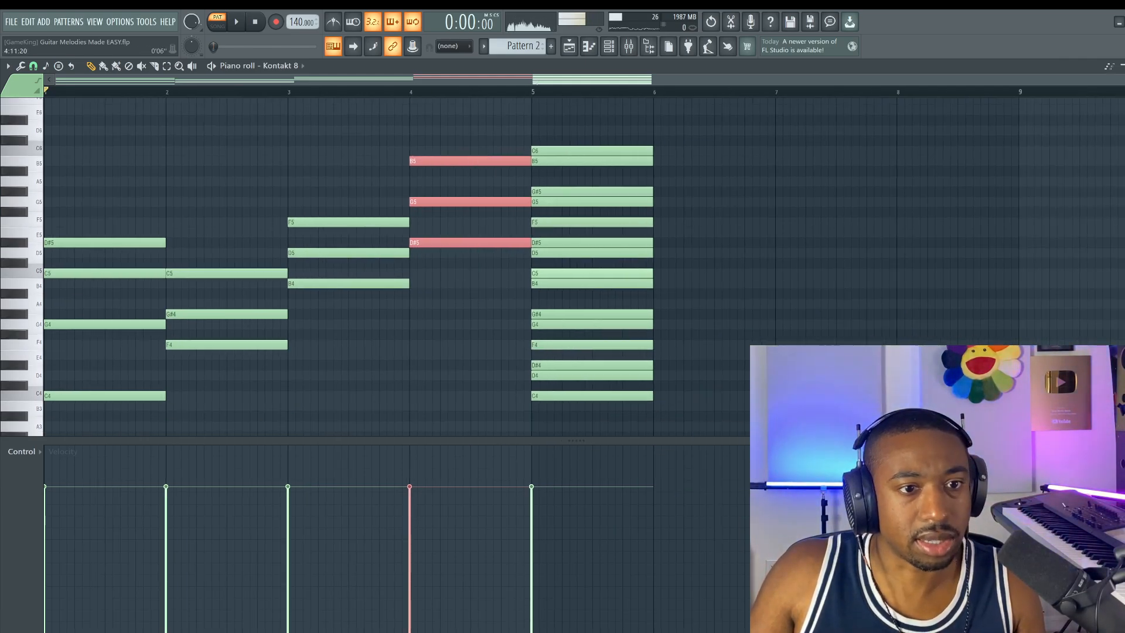
{"action": "left_click_drag", "start_coordinate": [490, 100], "coordinate": [2, 105]}
{"action": "key", "text": "space"}
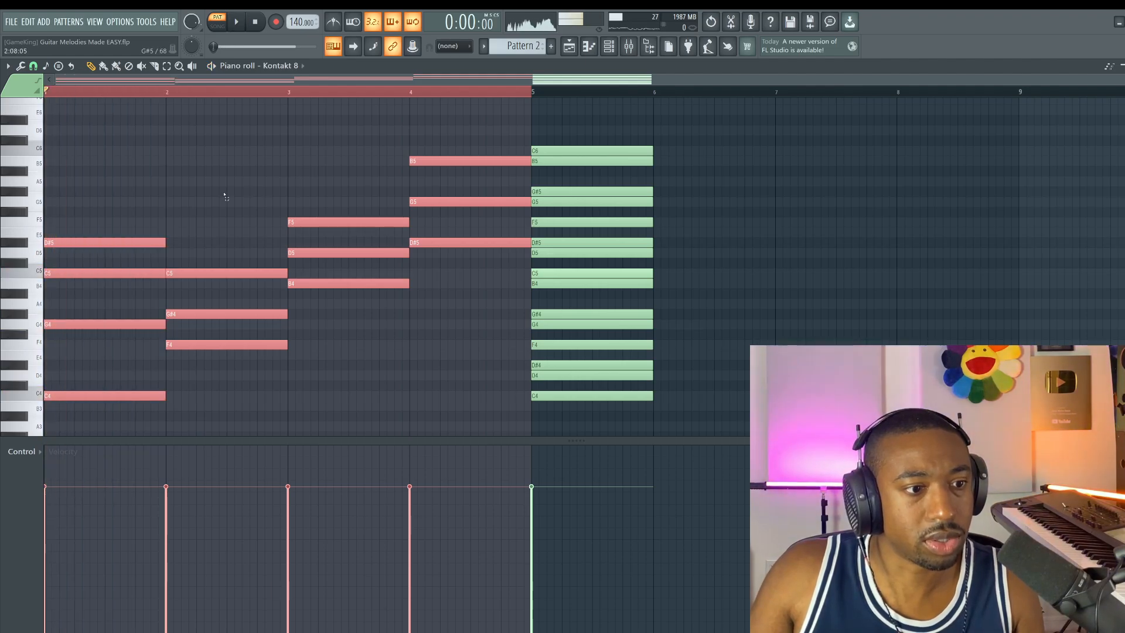
Lower the bar 3 chord and the bar 4 chord by one octave each and play the progression
{"action": "left_click_drag", "start_coordinate": [221, 187], "coordinate": [369, 375]}
{"action": "key", "text": "ctrl+Down"}
{"action": "key", "text": "space"}
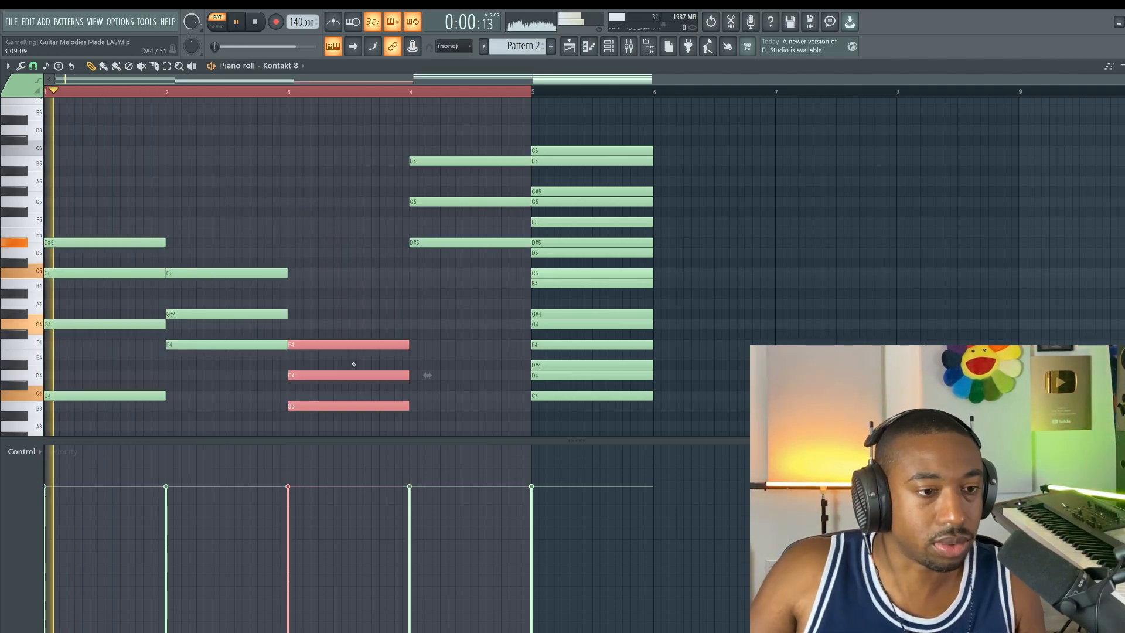
{"action": "left_click_drag", "start_coordinate": [410, 154], "coordinate": [457, 258]}
{"action": "key", "text": "ctrl+Down"}
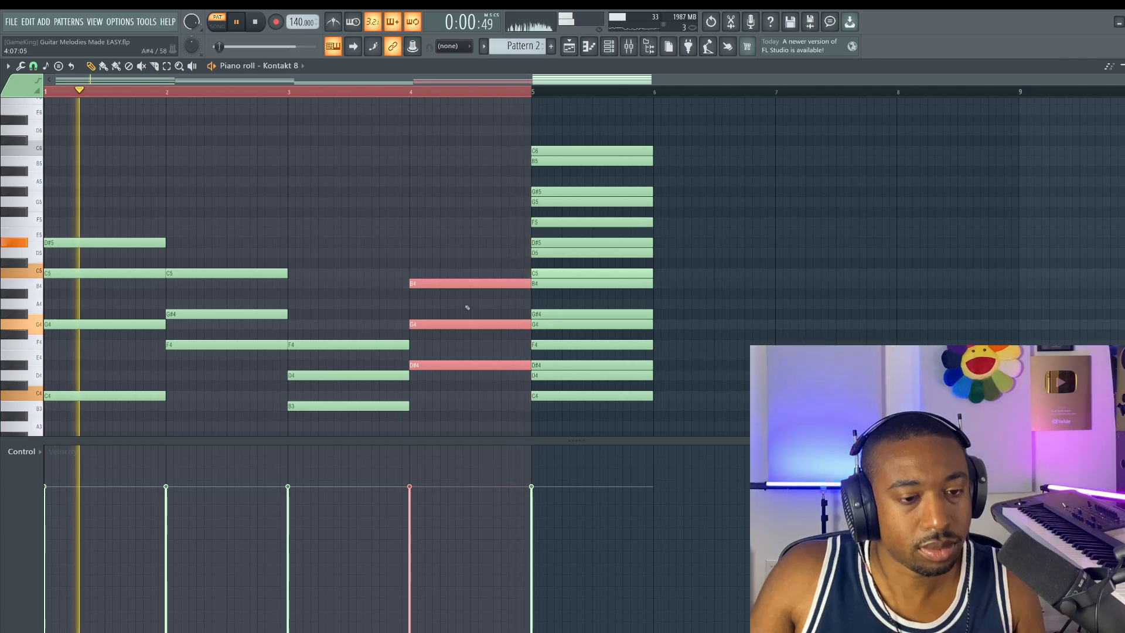
Add a one-bar D5 on top of the bar 4 chord and stop playback
{"action": "scroll", "coordinate": [463, 267], "scroll_direction": "down", "scroll_amount": 1}
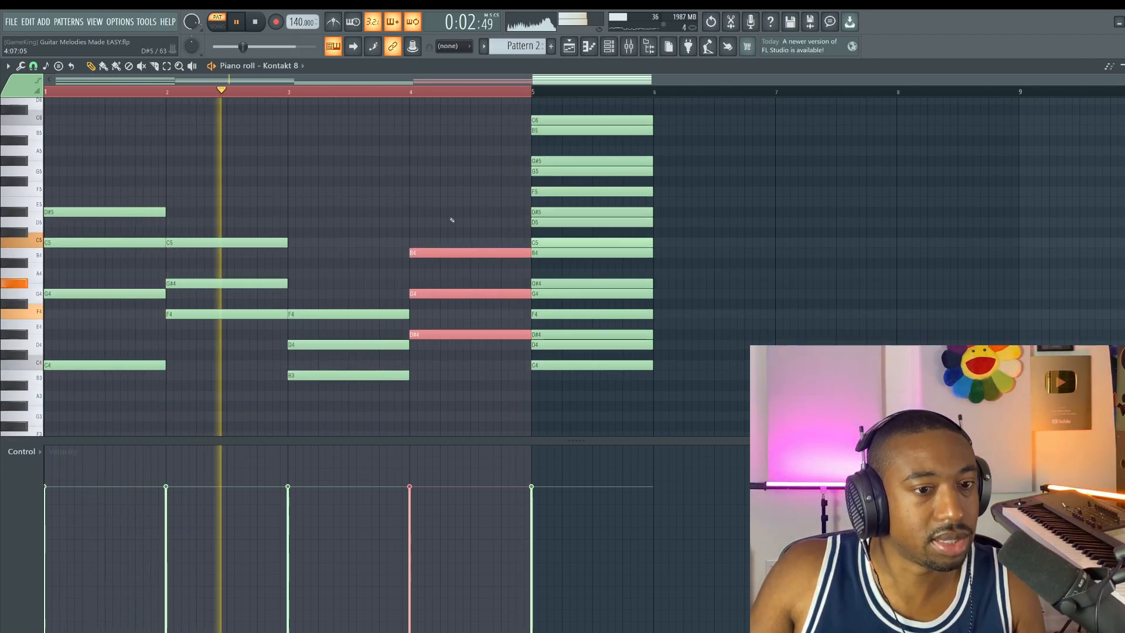
{"action": "left_click", "coordinate": [411, 224]}
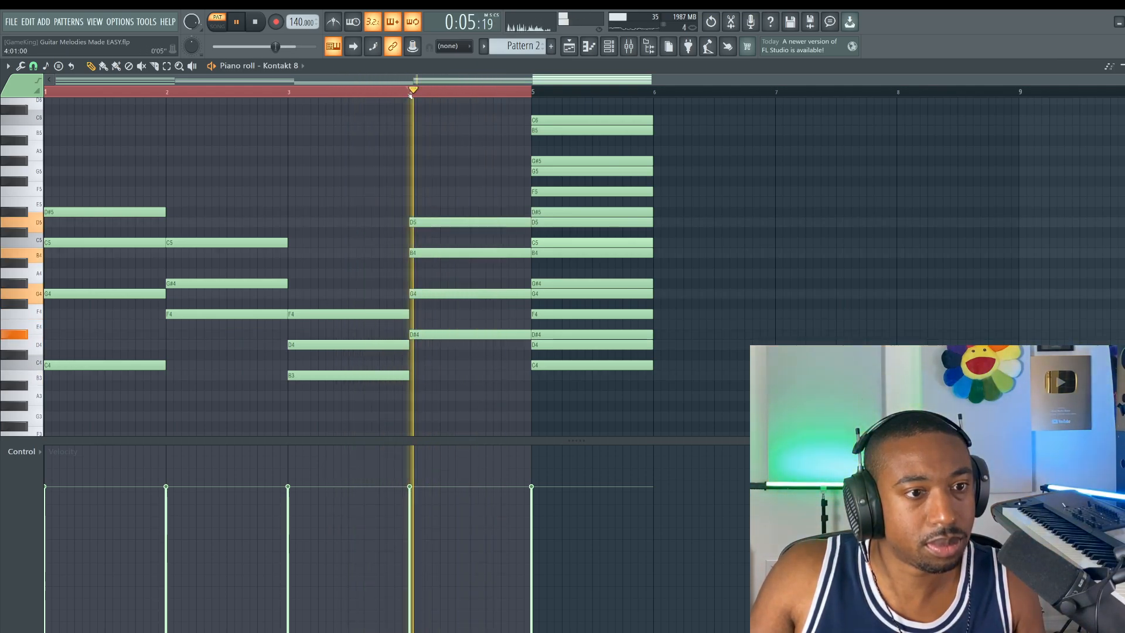
{"action": "key", "text": "space"}
Add a bass note to the bar 4 chord, lower it to A3, play the chord and stop
{"action": "left_click_drag", "start_coordinate": [431, 198], "coordinate": [443, 283]}
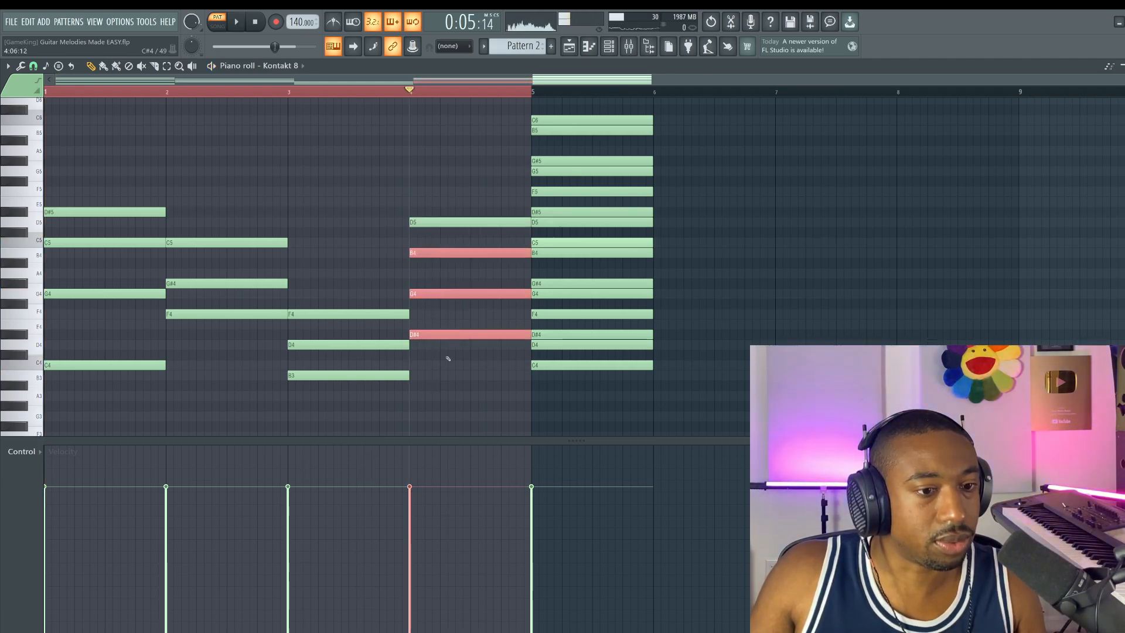
{"action": "left_click", "coordinate": [449, 285]}
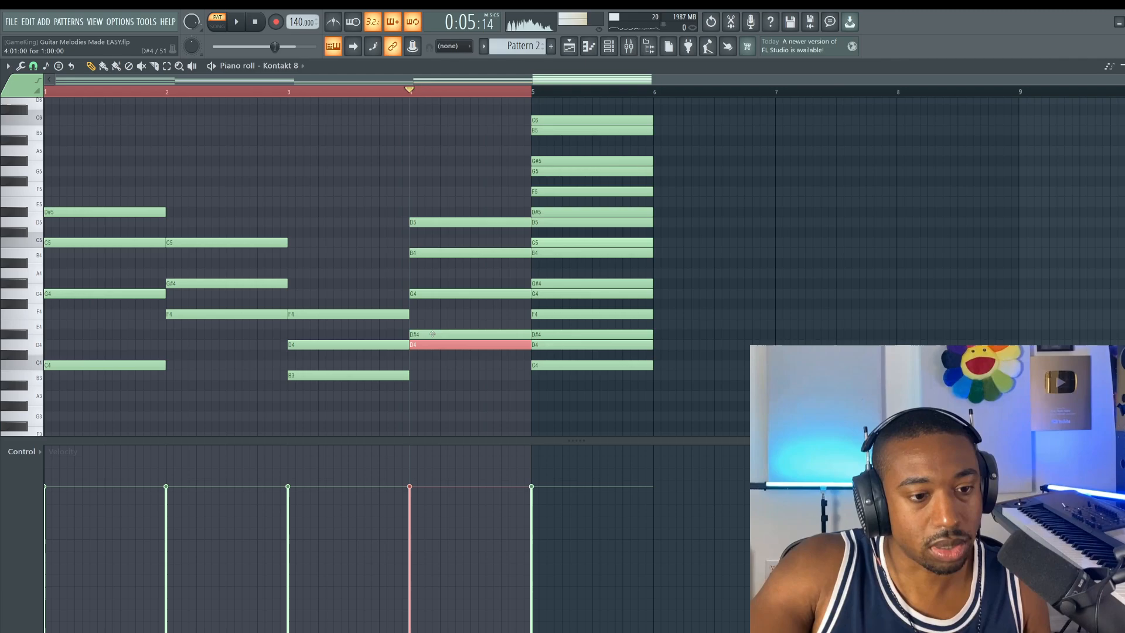
{"action": "key", "text": "shift+Down"}
{"action": "key", "text": "shift+Down"}
{"action": "key", "text": "shift+Down"}
{"action": "key", "text": "shift+Down"}
{"action": "key", "text": "shift+Down"}
{"action": "key", "text": "space"}
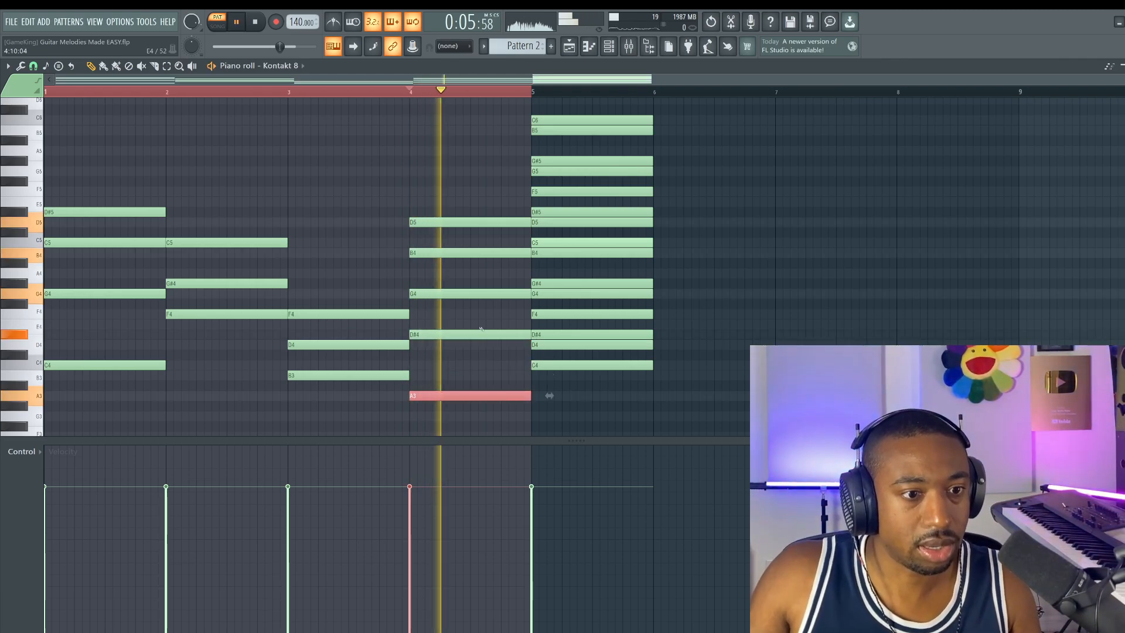
{"action": "key", "text": "space"}
{"action": "left_click", "coordinate": [259, 24]}
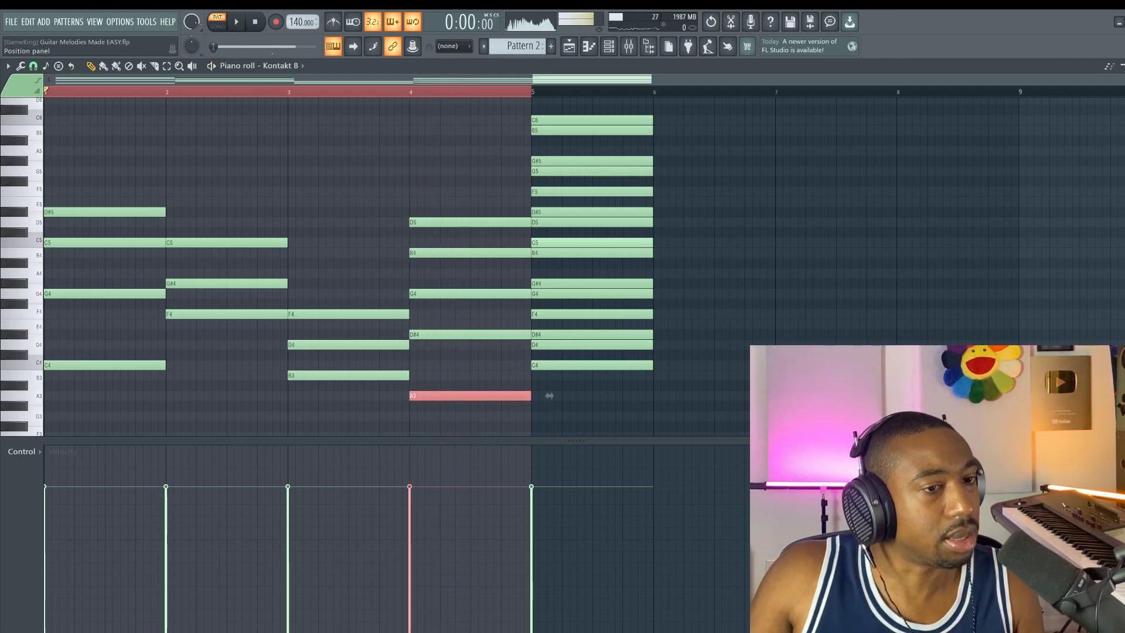
Delete D5 from the bar 4 chord and play the progression
{"action": "left_click", "coordinate": [424, 186]}
{"action": "right_click", "coordinate": [440, 222]}
{"action": "key", "text": "space"}
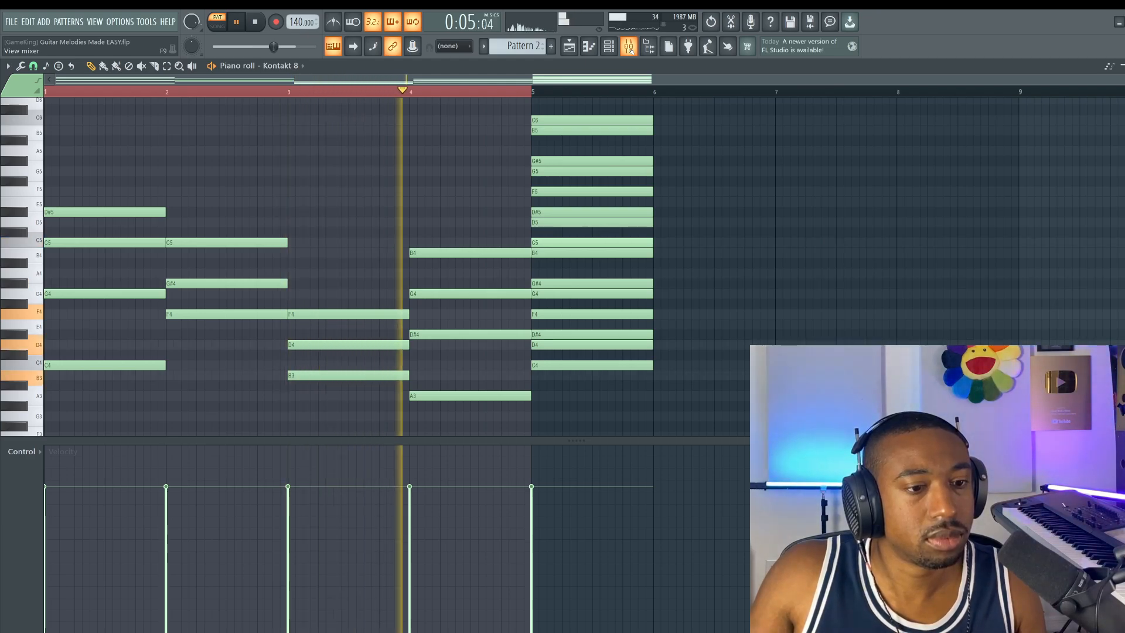
{"action": "key", "text": "space"}
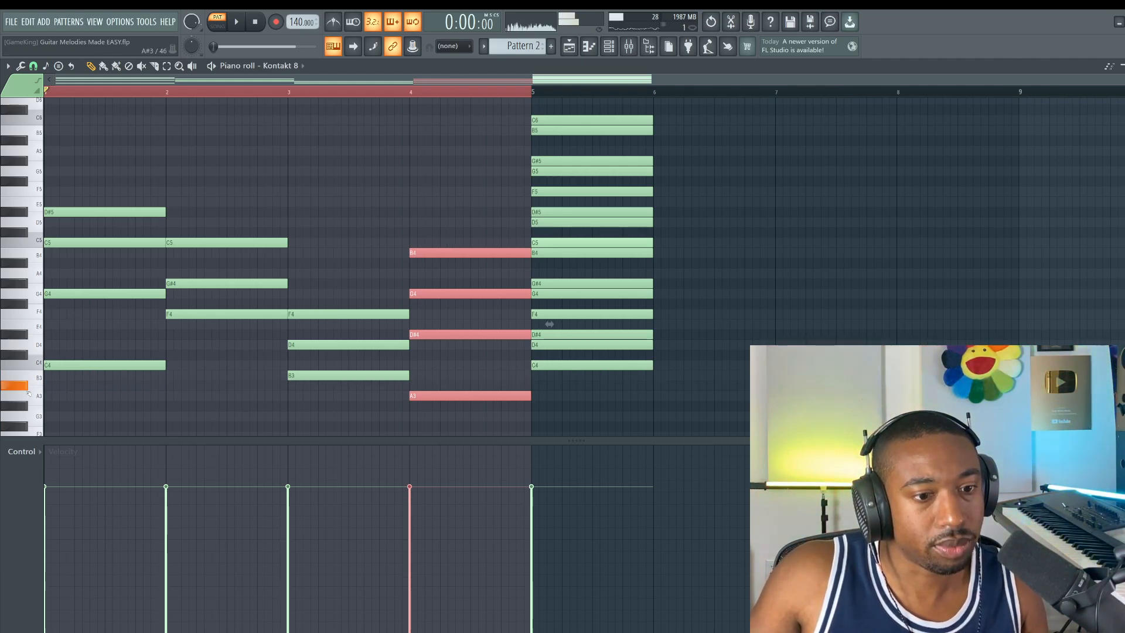
Try the bar 4 chord a semitone higher, move it back down and delete its A3 bass note
{"action": "key", "text": "Up"}
{"action": "key", "text": "space"}
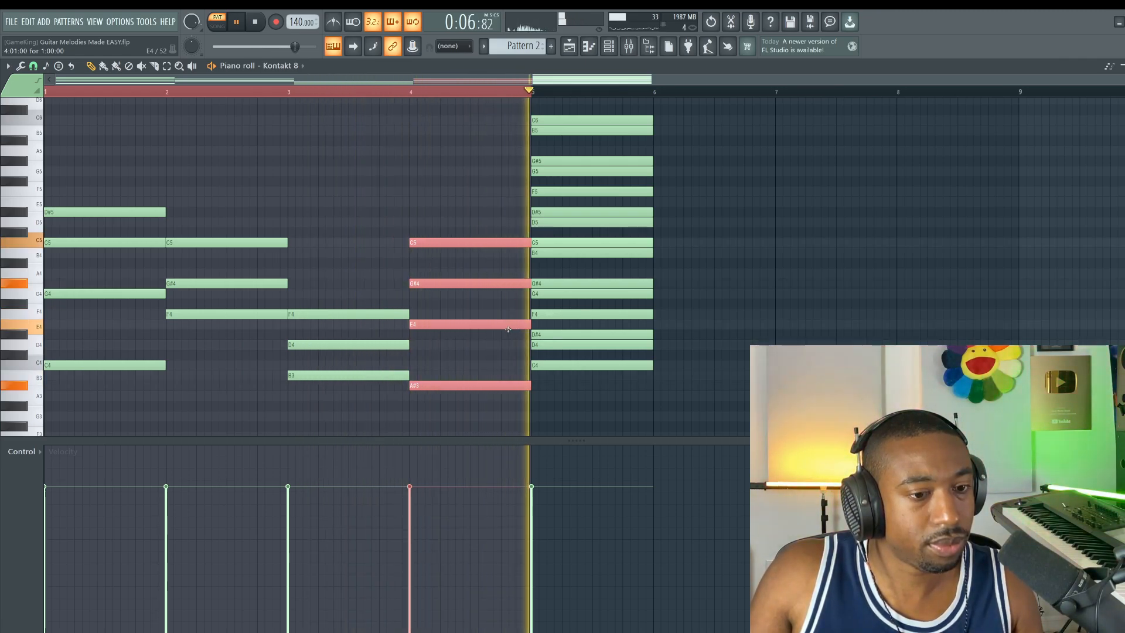
{"action": "left_click_drag", "start_coordinate": [505, 331], "coordinate": [505, 335]}
{"action": "right_click", "coordinate": [465, 394]}
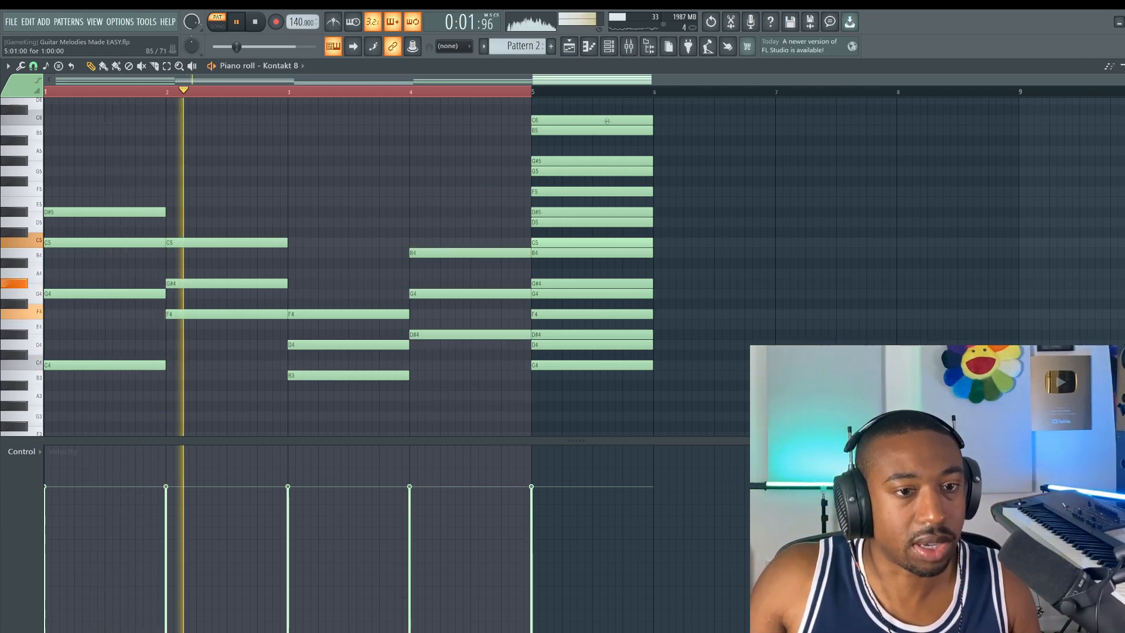
{"action": "left_click", "coordinate": [630, 47]}
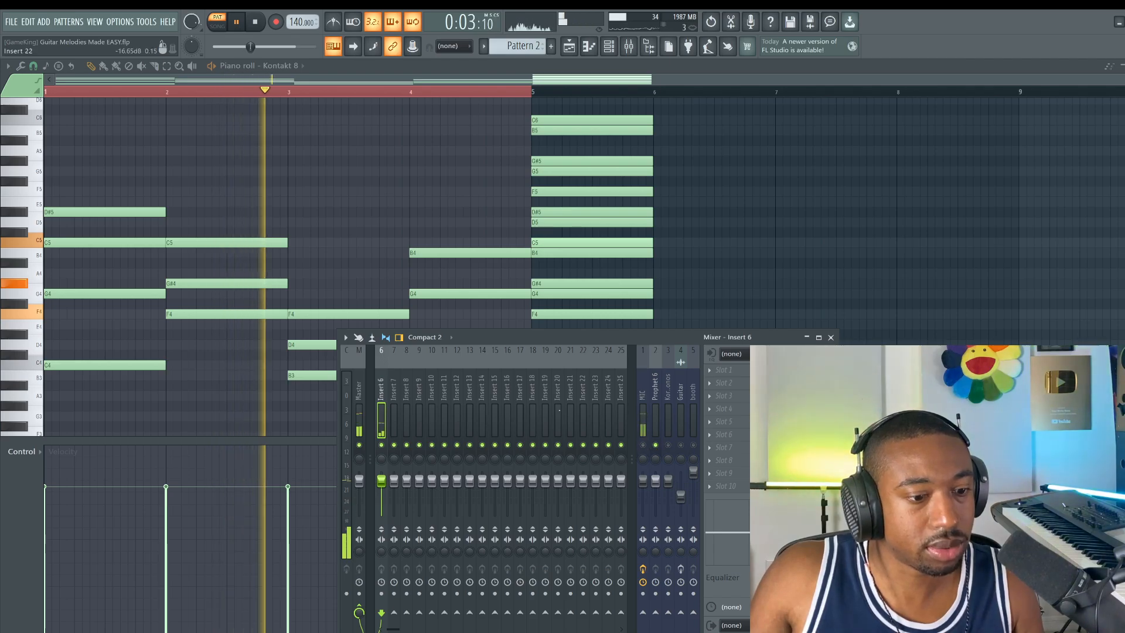
{"action": "key", "text": "F9"}
Raise the bar 2 chord's G#4 an octave to G#5 and add a copy of its F4 at F5
{"action": "left_click", "coordinate": [251, 287]}
{"action": "key", "text": "ctrl+Up"}
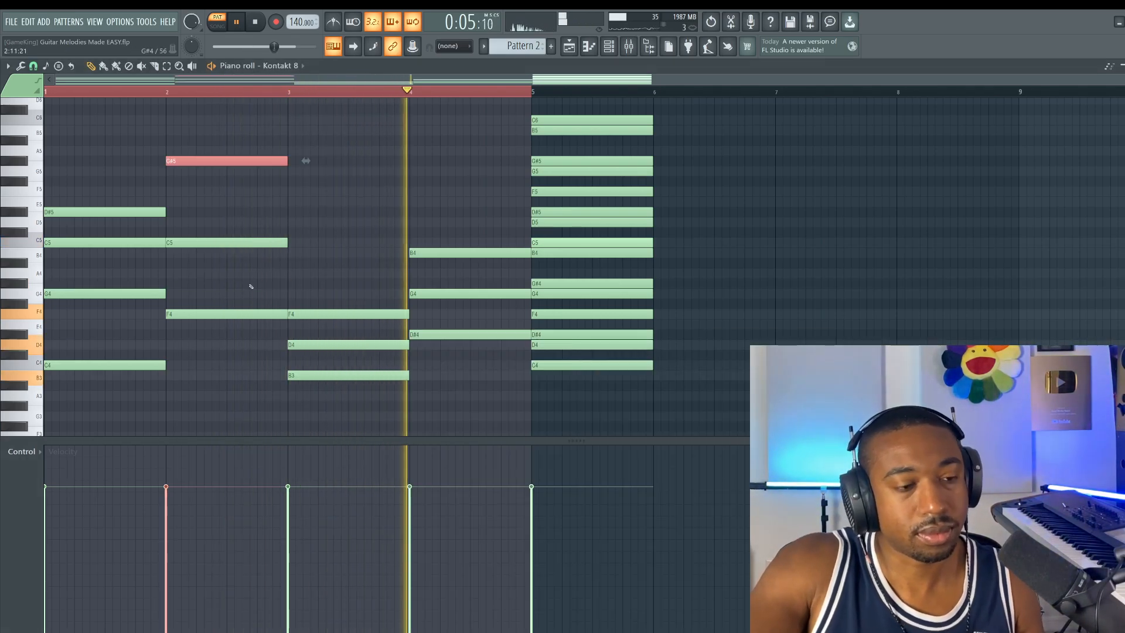
{"action": "left_click", "coordinate": [191, 315]}
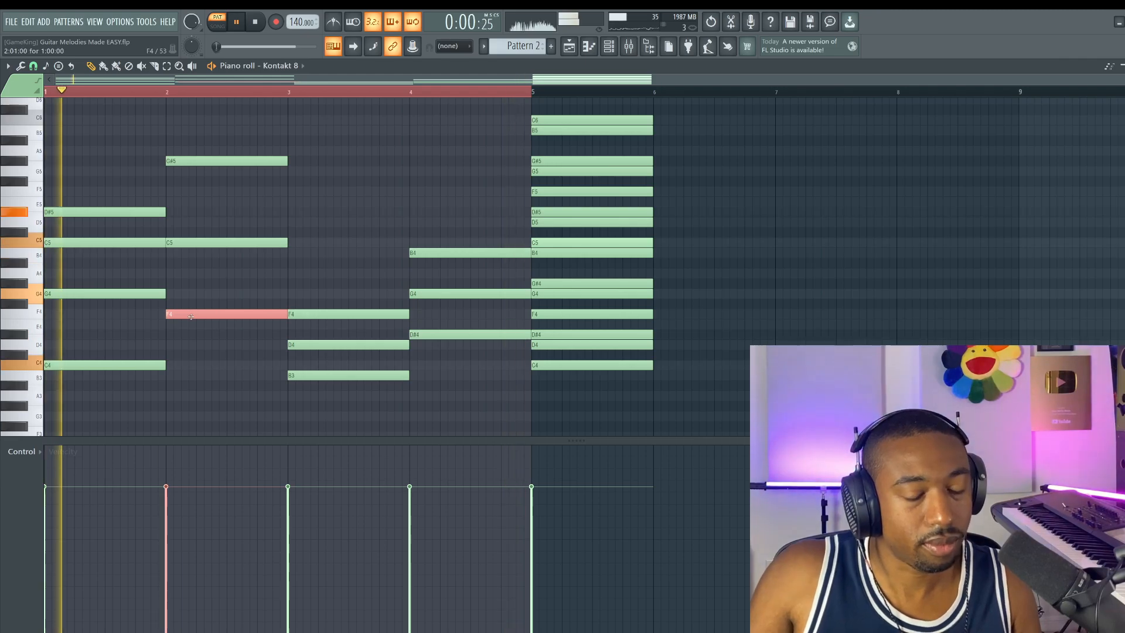
{"action": "left_click_drag", "start_coordinate": [191, 315], "coordinate": [191, 191]}
Raise the bar 3 chord's D4 an octave to D5 and add a copy of its B3 at B4
{"action": "left_click", "coordinate": [317, 344]}
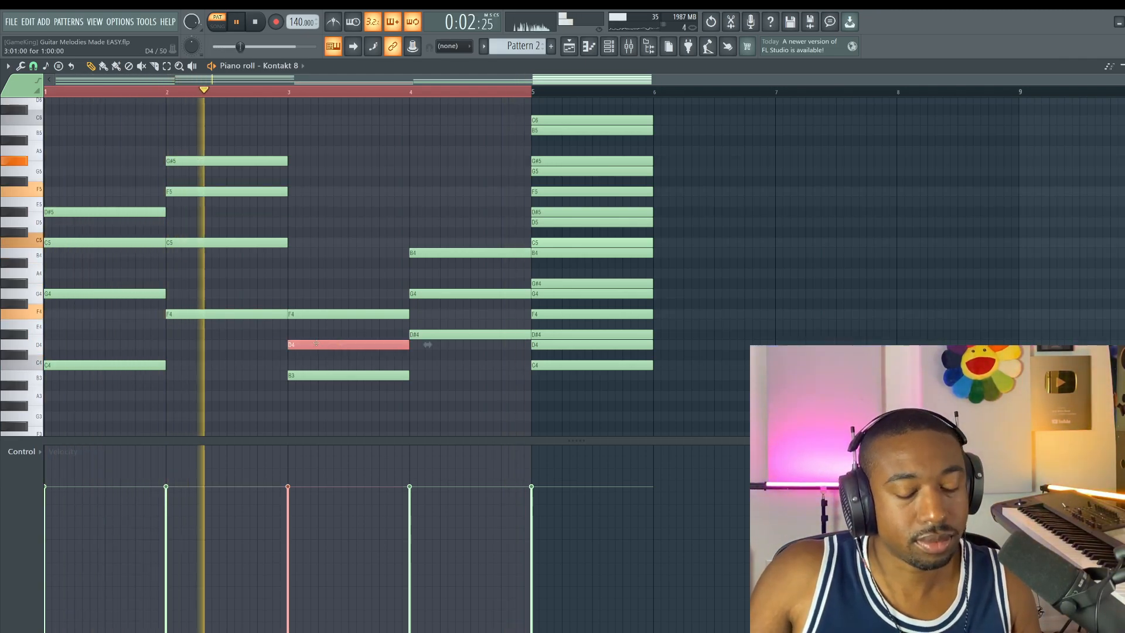
{"action": "key", "text": "ctrl+Up"}
{"action": "left_click_drag", "start_coordinate": [293, 376], "coordinate": [317, 376]}
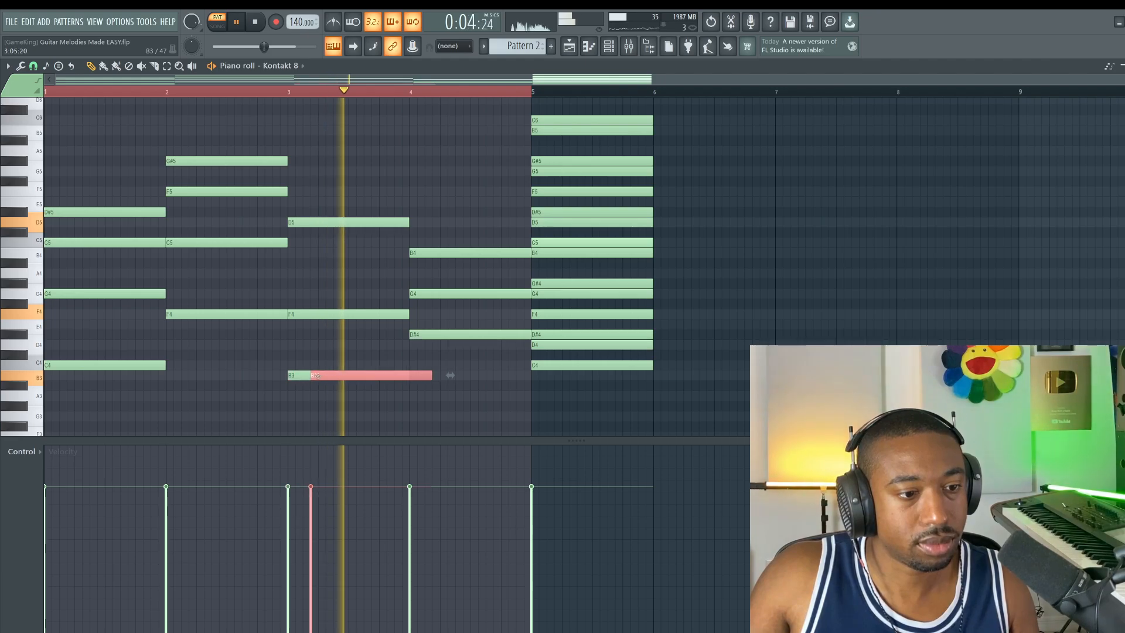
{"action": "left_click_drag", "start_coordinate": [450, 375], "coordinate": [427, 375]}
{"action": "key", "text": "ctrl+Up"}
{"action": "key", "text": "space"}
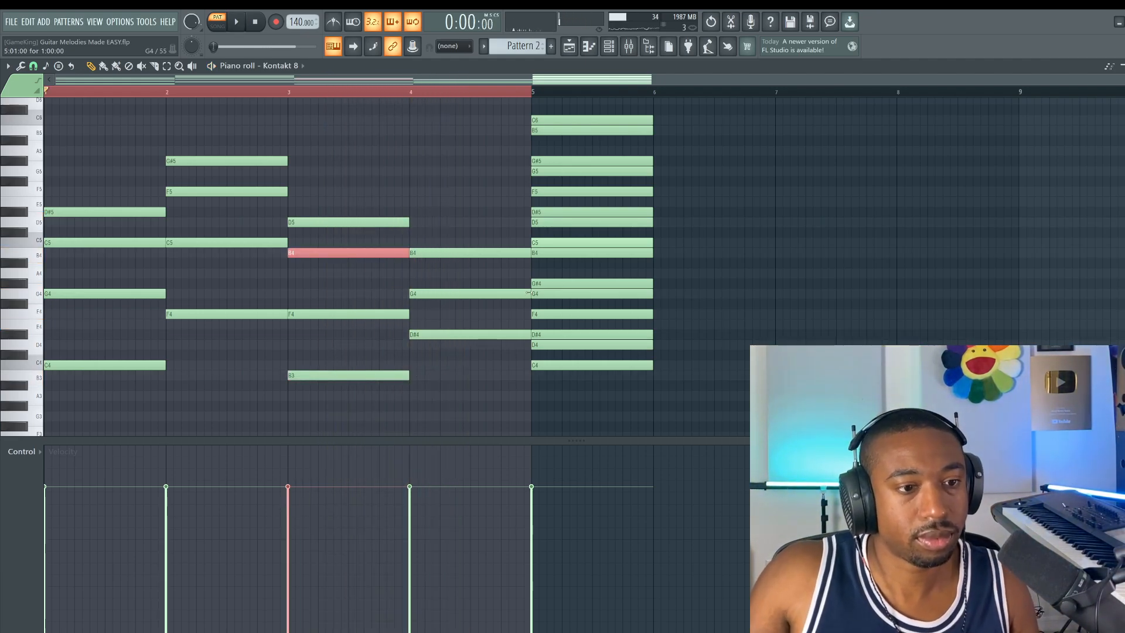
Delete the bar 4 chord's notes and replace them with a copy of the bar 2 chord
{"action": "left_click", "coordinate": [442, 255]}
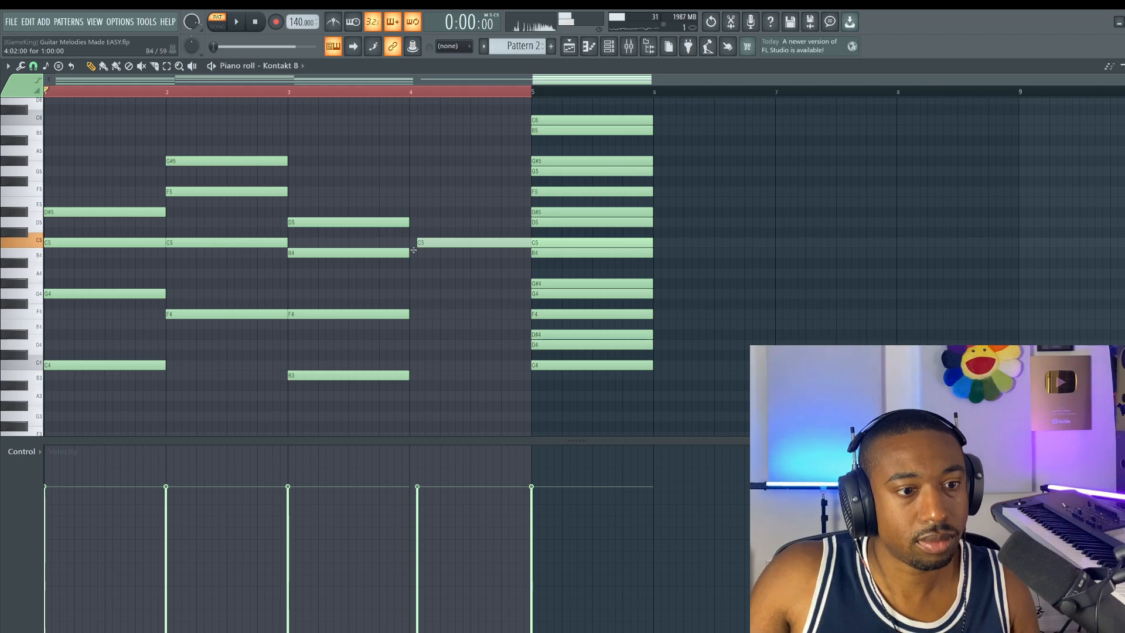
{"action": "left_click_drag", "start_coordinate": [414, 250], "coordinate": [408, 249]}
{"action": "key", "text": "space"}
{"action": "right_click", "coordinate": [435, 243]}
{"action": "left_click_drag", "start_coordinate": [212, 136], "coordinate": [240, 319]}
{"action": "left_click_drag", "start_coordinate": [208, 154], "coordinate": [452, 154]}
{"action": "key", "text": "space"}
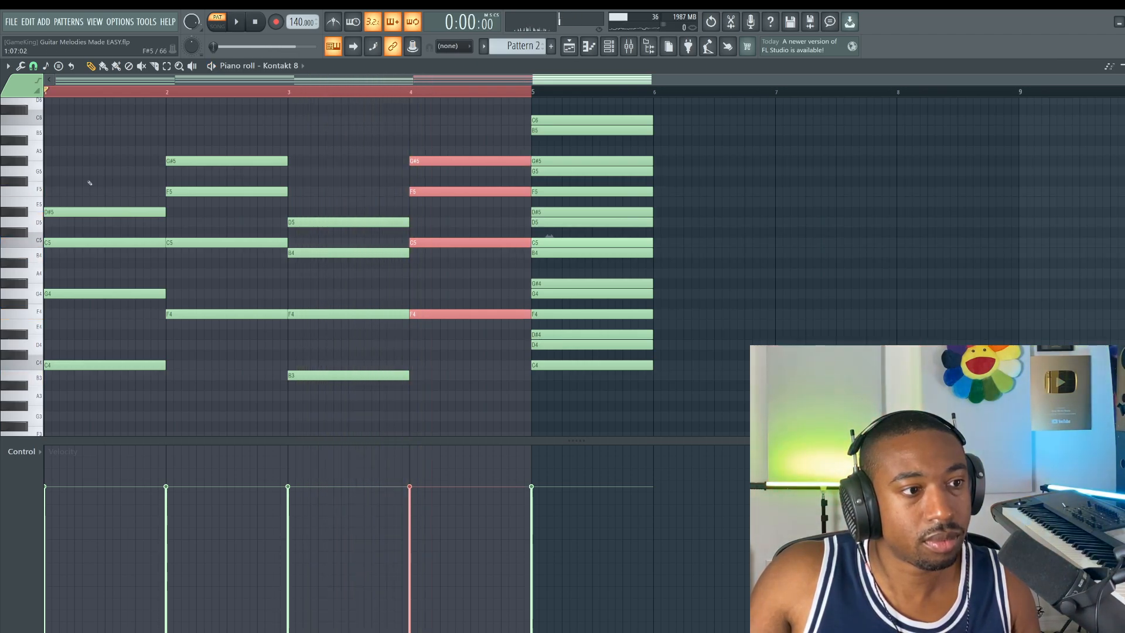
Lower the copied bar 4 chord a semitone, then move its E5 down to D5 and its E4 up to F4
{"action": "key", "text": "space"}
{"action": "key", "text": "shift+Down"}
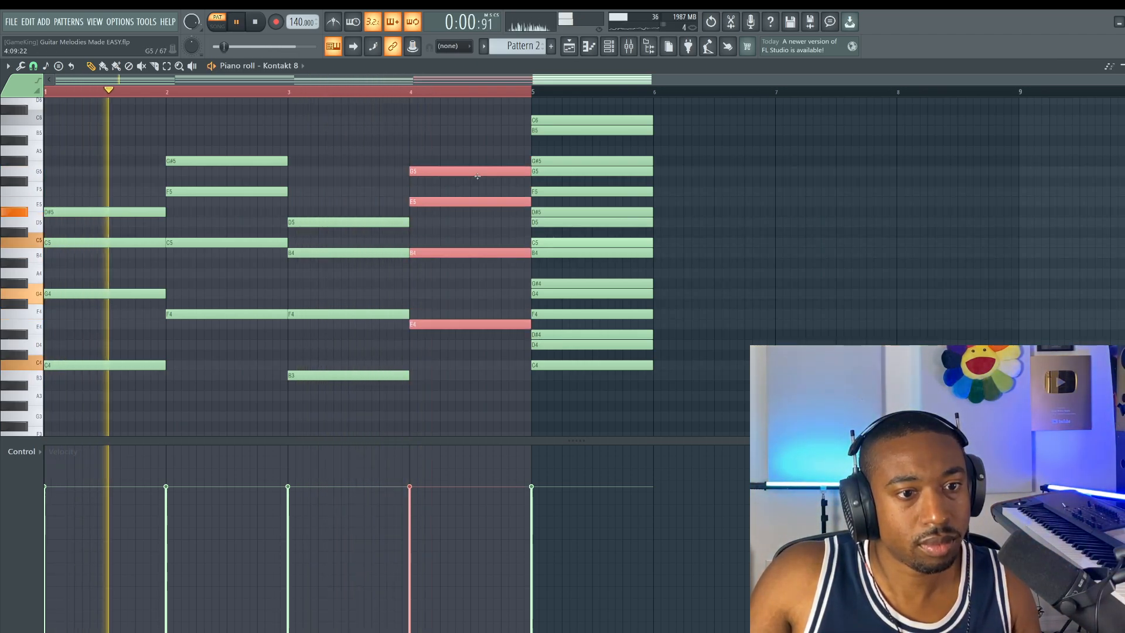
{"action": "left_click", "coordinate": [468, 200]}
{"action": "left_click_drag", "start_coordinate": [467, 200], "coordinate": [466, 223]}
{"action": "mouse_move", "coordinate": [468, 324]}
{"action": "left_mouse_down"}
{"action": "mouse_move", "coordinate": [469, 304]}
{"action": "mouse_move", "coordinate": [469, 314]}
{"action": "left_mouse_up"}
Play the revoiced four-bar progression and check its output in the mixer
{"action": "key", "text": "F9"}
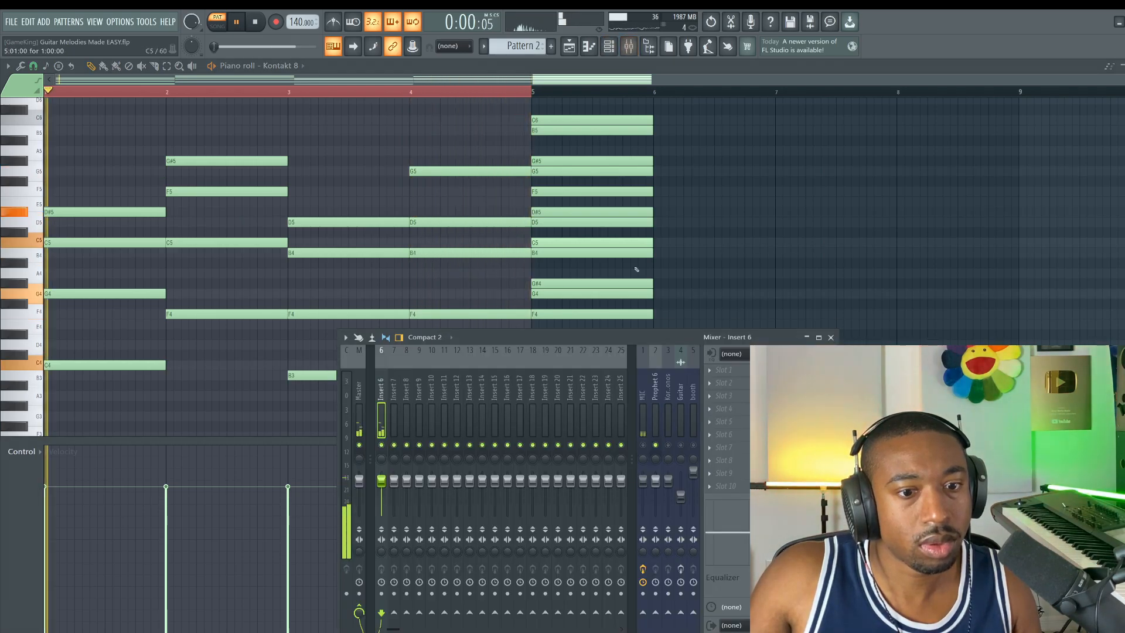
{"action": "key", "text": "F9"}
{"action": "key", "text": "space"}
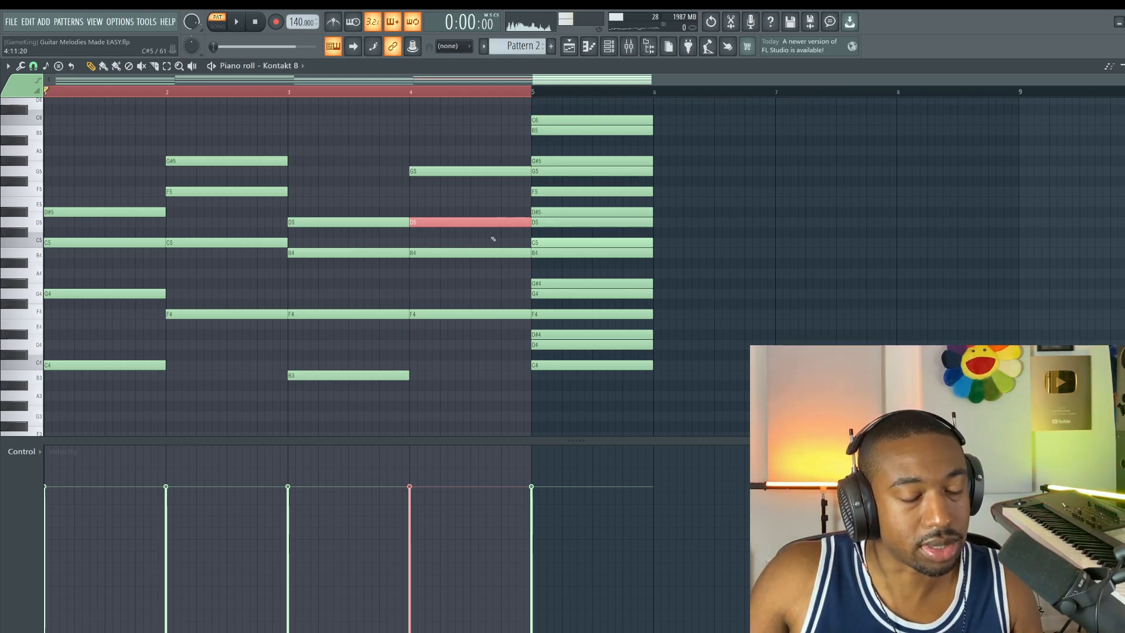
{"action": "key", "text": "space"}
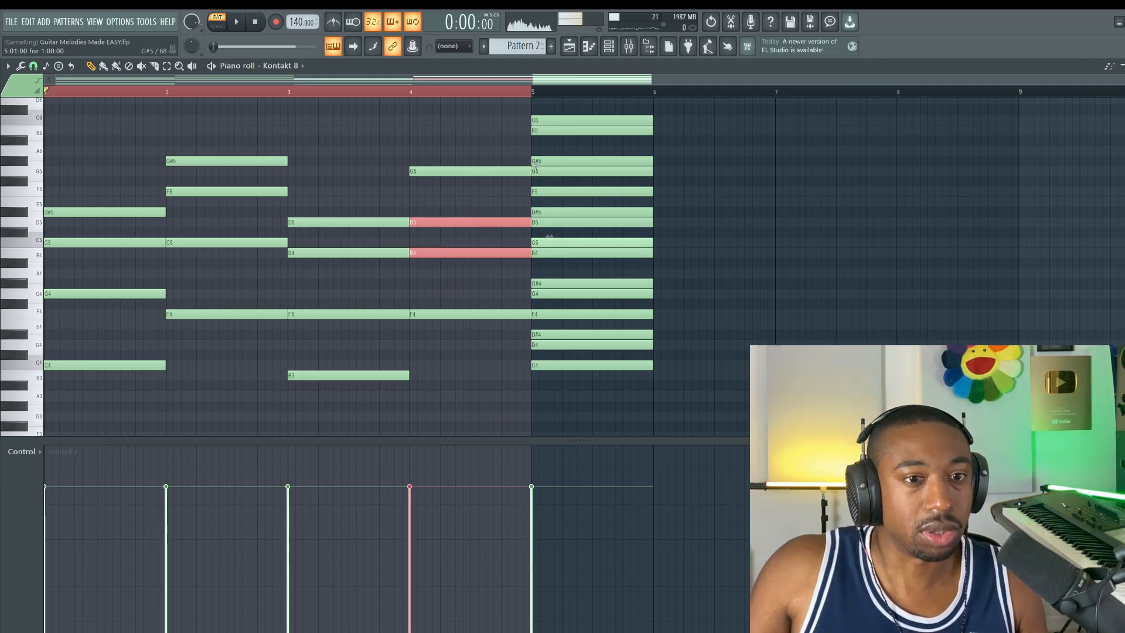
{"action": "key", "text": "space"}
{"action": "key", "text": "F9"}
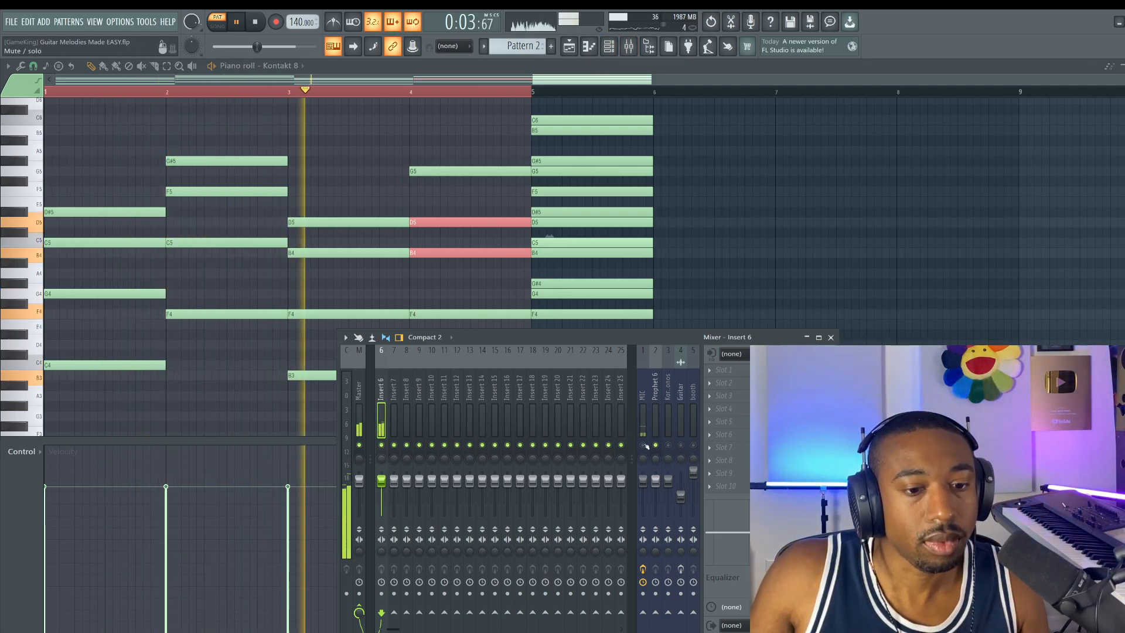
{"action": "key", "text": "F9"}
Draw a six-step C8 note at the start of bar 1, followed by two-step C#8 and C8 notes
{"action": "scroll", "coordinate": [346, 268], "scroll_direction": "up", "scroll_amount": 6}
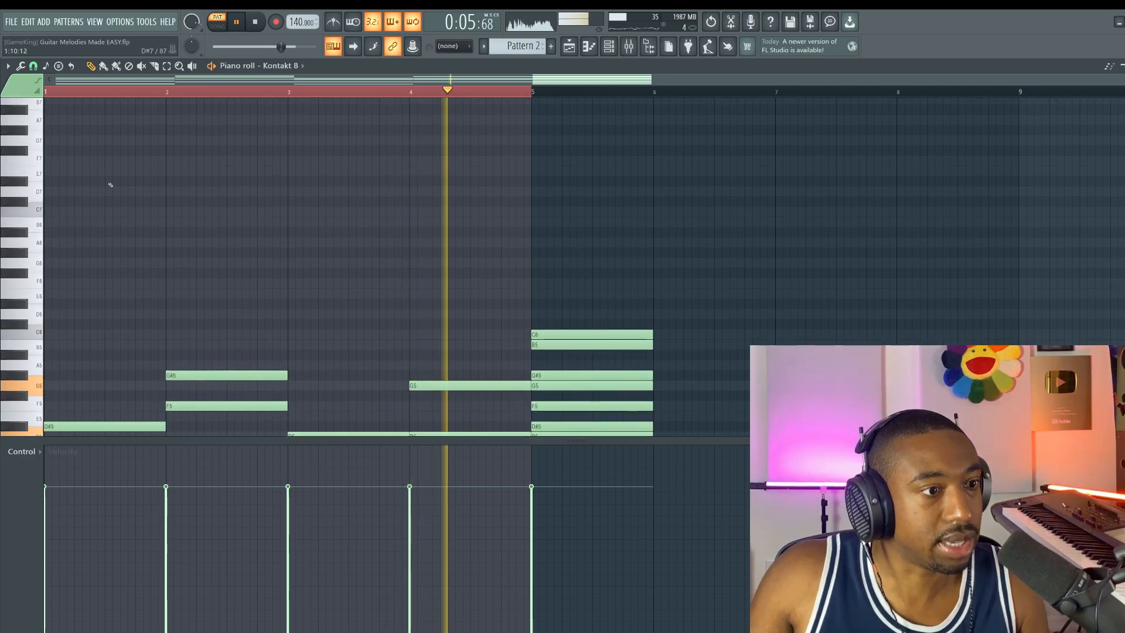
{"action": "scroll", "coordinate": [110, 185], "scroll_direction": "up", "scroll_amount": 3}
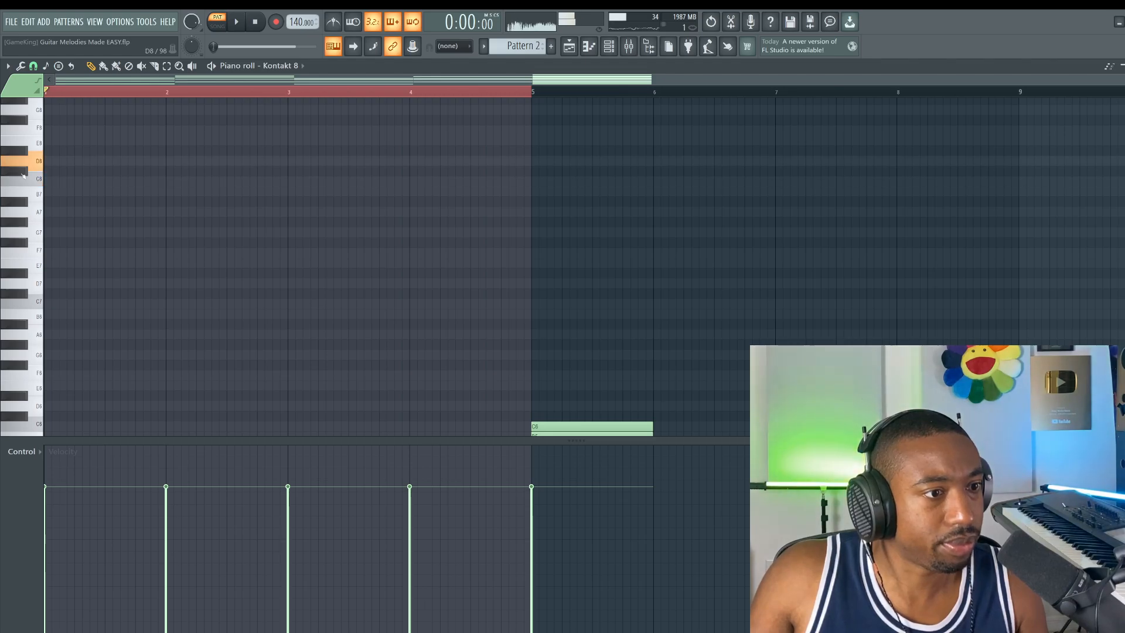
{"action": "left_click_drag", "start_coordinate": [165, 181], "coordinate": [156, 179]}
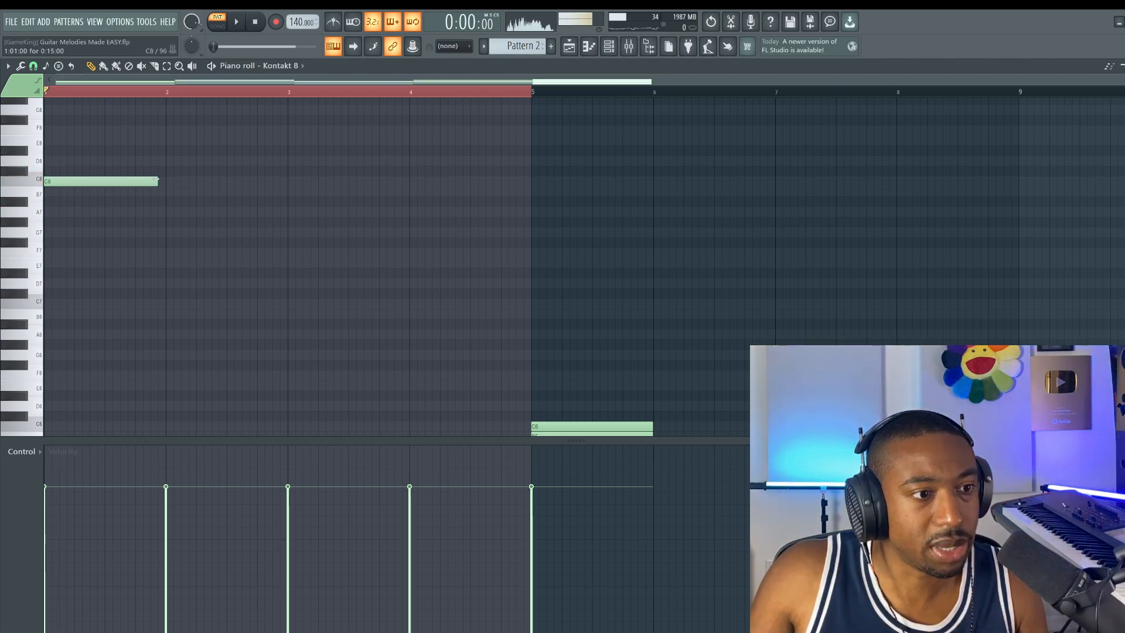
{"action": "left_click_drag", "start_coordinate": [82, 178], "coordinate": [74, 179]}
{"action": "key", "text": "space"}
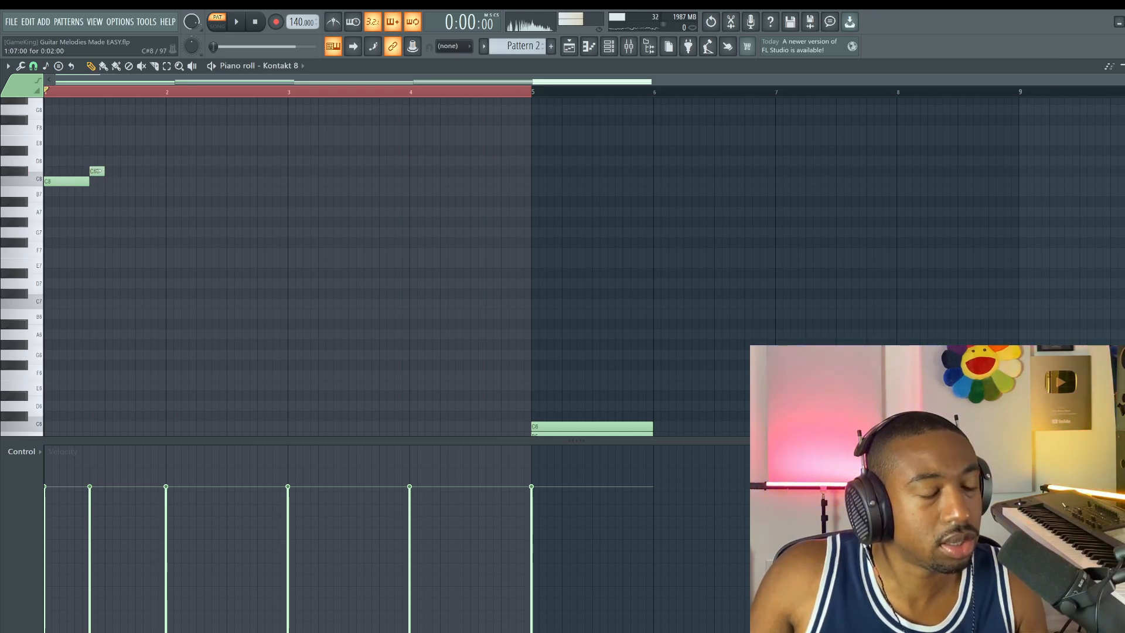
{"action": "left_click", "coordinate": [115, 181]}
{"action": "key", "text": "space"}
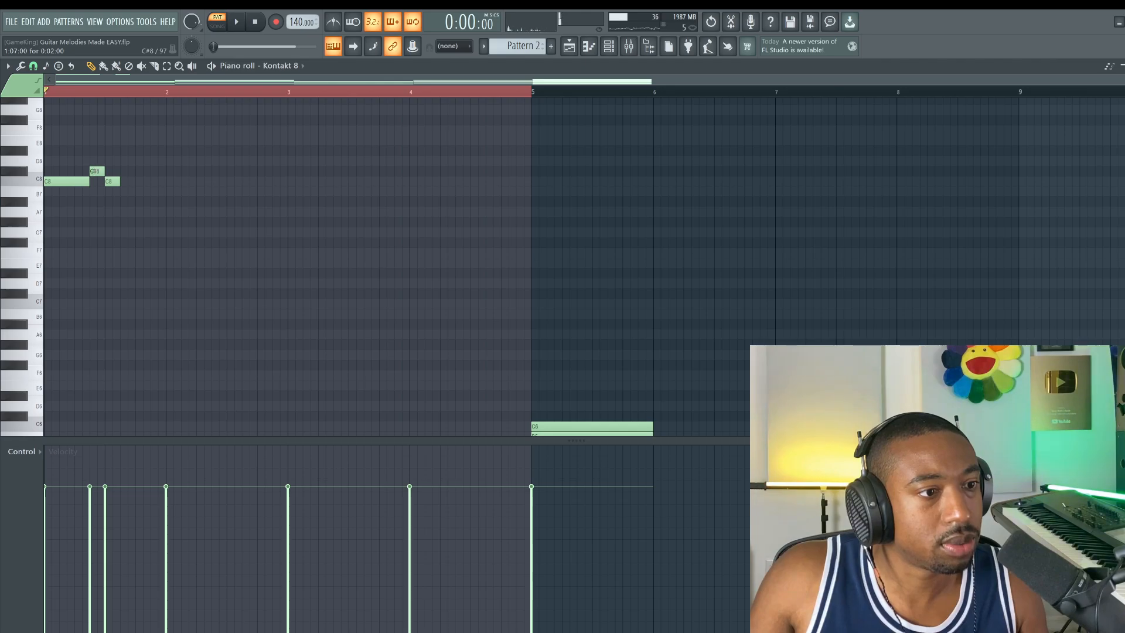
Rework the bar 1 trigger notes into a C8, B7, C8, B7, C8 rhythm with four-step C8 and two-step B7 notes
{"action": "left_click_drag", "start_coordinate": [95, 171], "coordinate": [79, 171]}
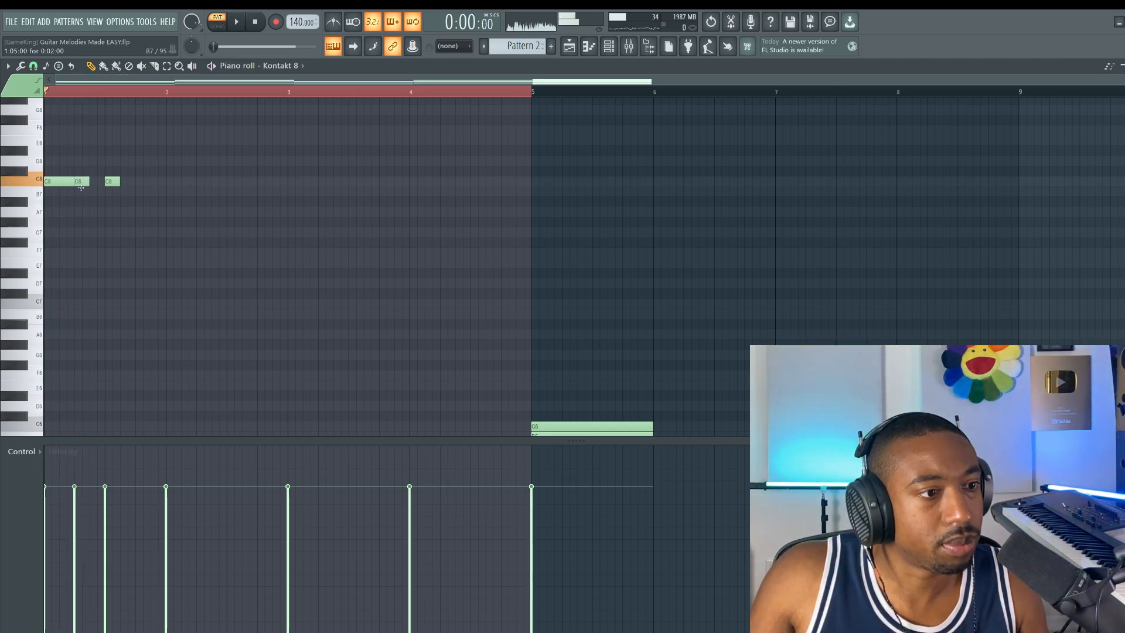
{"action": "key", "text": "space"}
{"action": "key", "text": "space"}
{"action": "mouse_move", "coordinate": [111, 181]}
{"action": "left_mouse_down"}
{"action": "mouse_move", "coordinate": [96, 182]}
{"action": "mouse_move", "coordinate": [115, 182]}
{"action": "left_mouse_up"}
{"action": "key", "text": "space"}
{"action": "key", "text": "space"}
{"action": "key", "text": "space"}
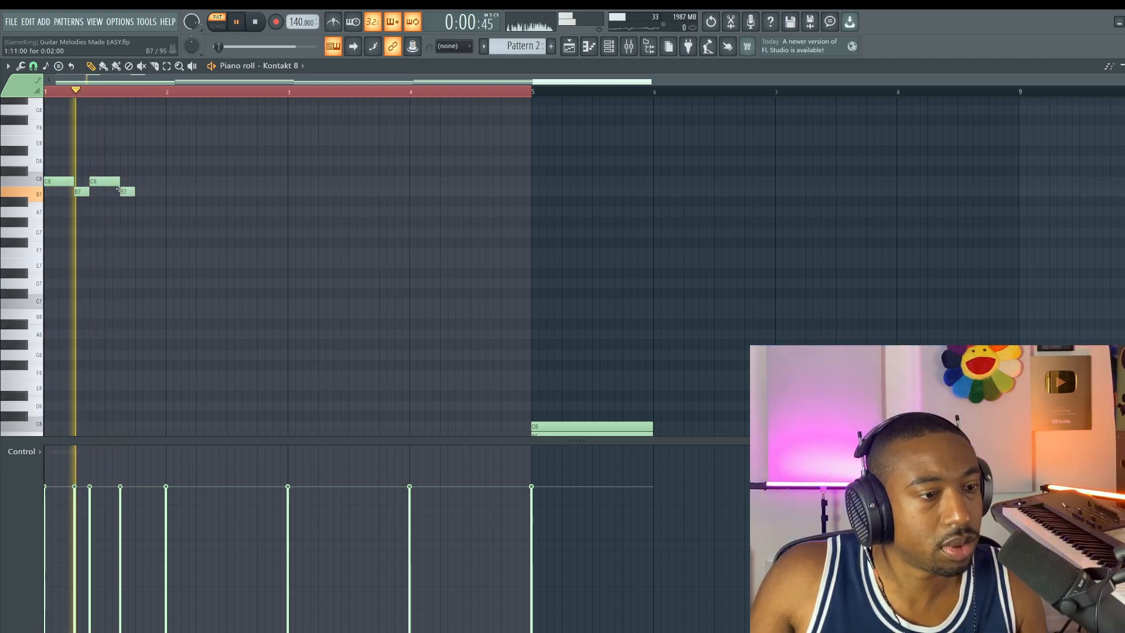
{"action": "left_click", "coordinate": [124, 192]}
{"action": "left_click", "coordinate": [137, 181]}
Duplicate the bar 1 C8/B7 rhythm across bars 2 to 4, playing the pattern and deselecting the notes
{"action": "key", "text": "ctrl+a"}
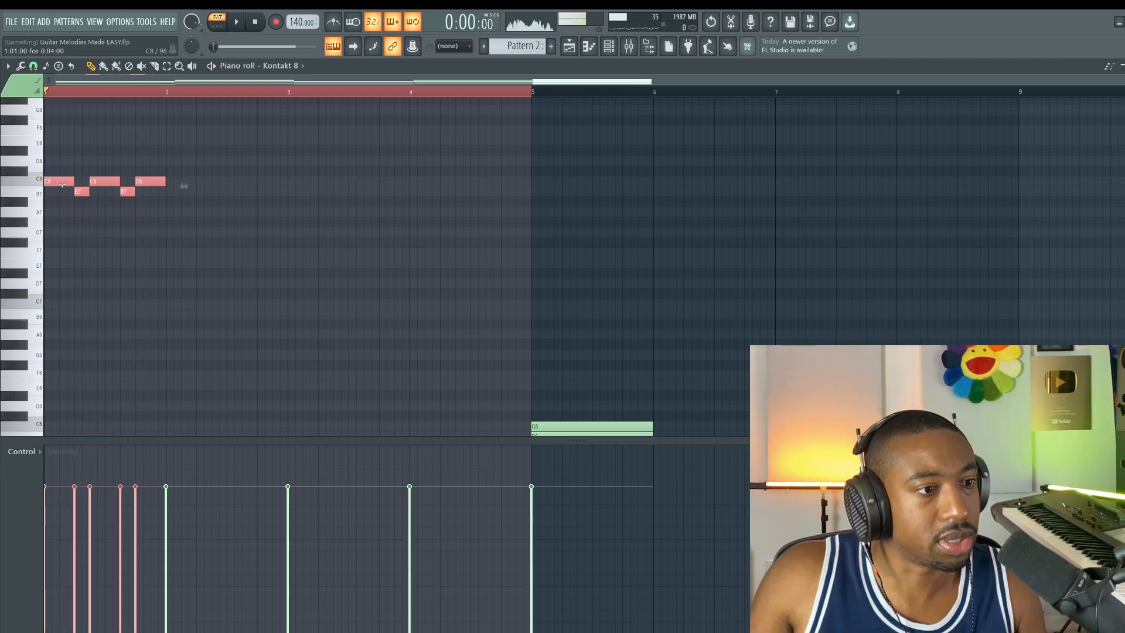
{"action": "key", "text": "ctrl+b"}
{"action": "key", "text": "space"}
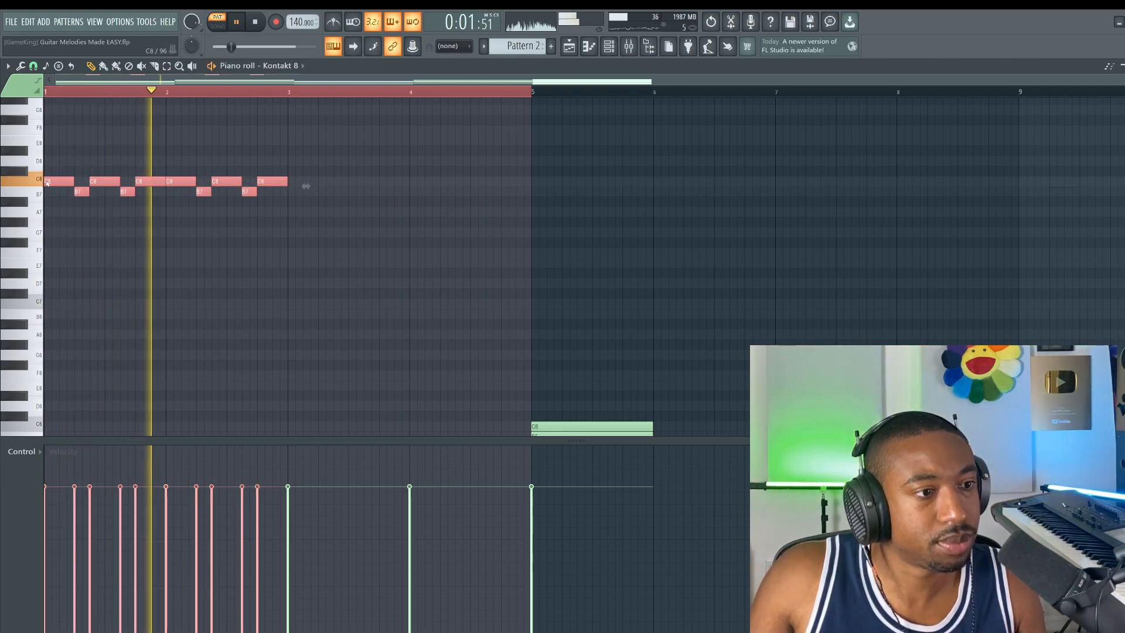
{"action": "key", "text": "ctrl+b"}
{"action": "key", "text": "ctrl+d"}
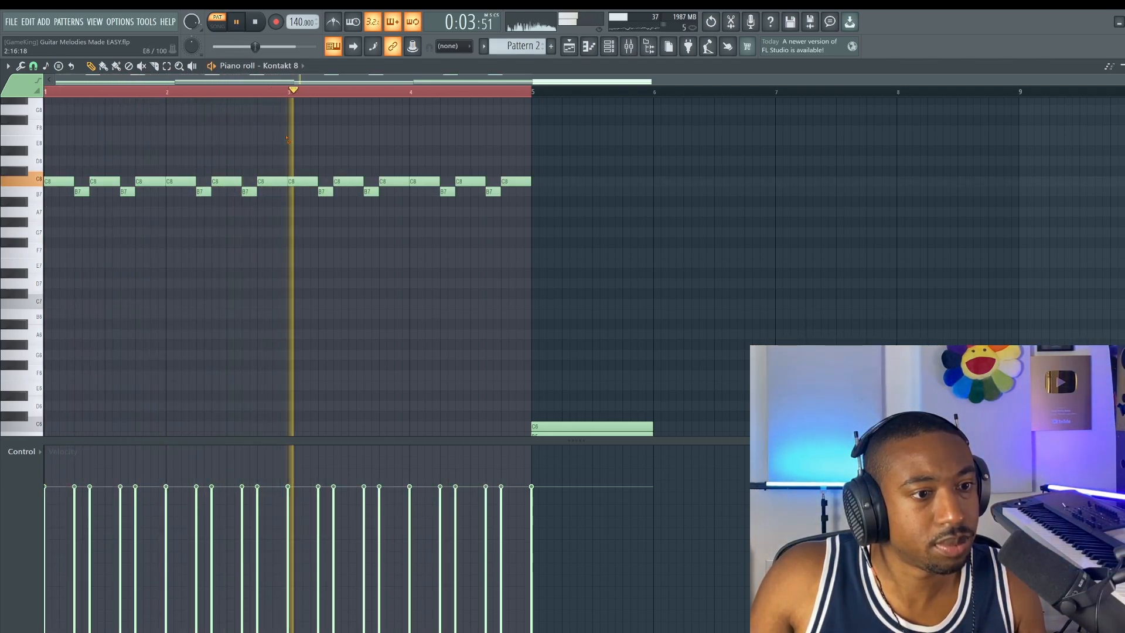
Show the mixer and move it higher, open the channel rack, and play the pattern
{"action": "left_click", "coordinate": [629, 47]}
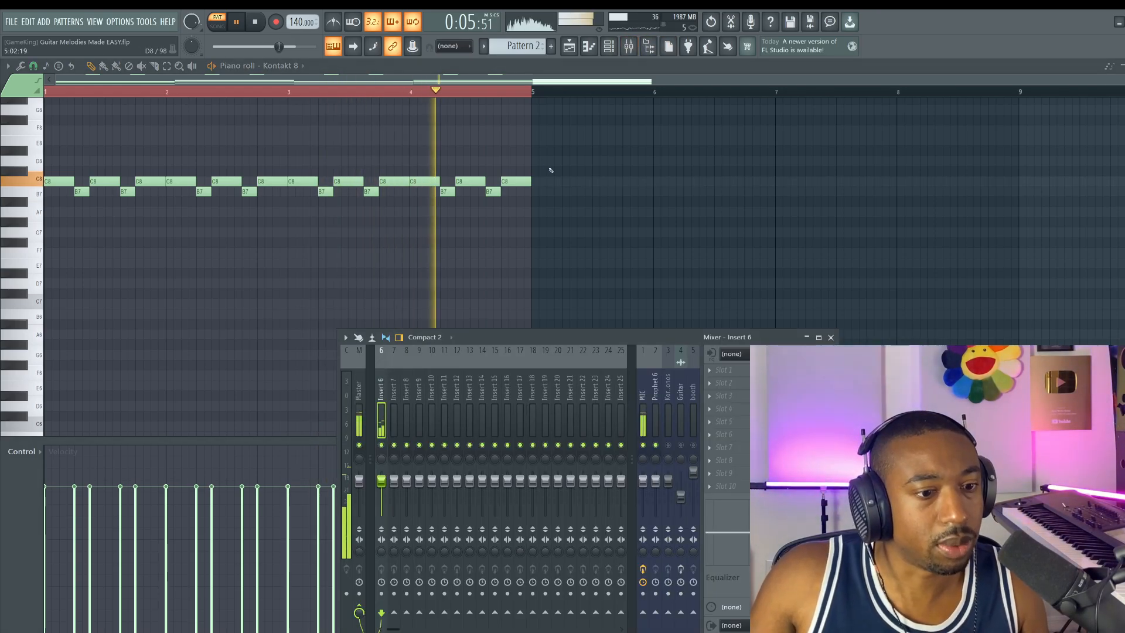
{"action": "left_click_drag", "start_coordinate": [628, 338], "coordinate": [619, 259]}
{"action": "left_click", "coordinate": [608, 47]}
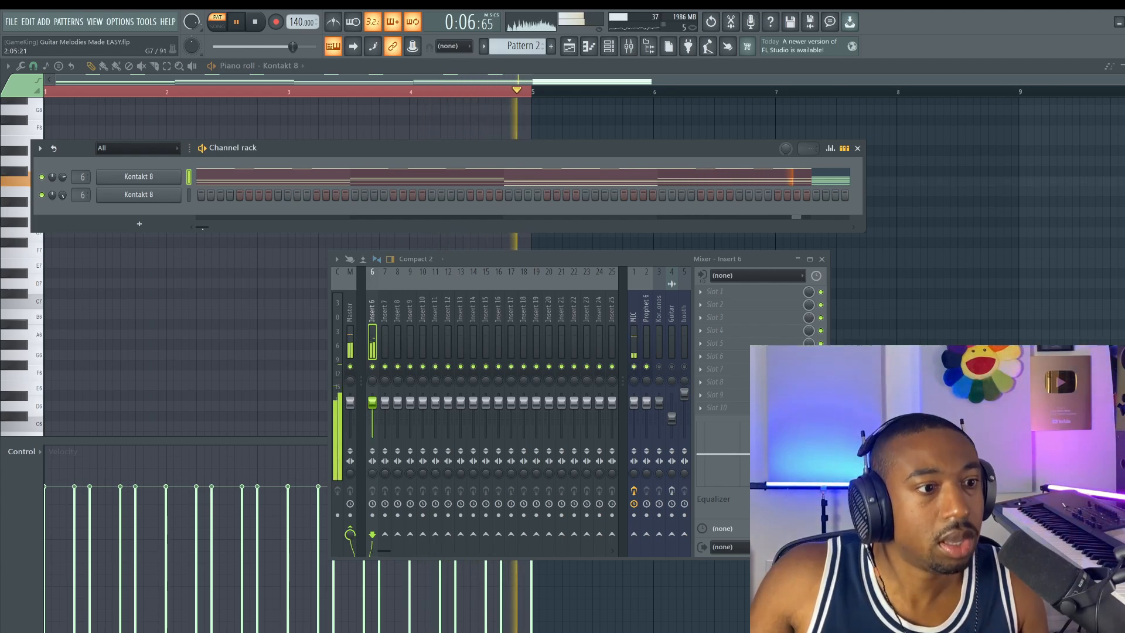
{"action": "key", "text": "space"}
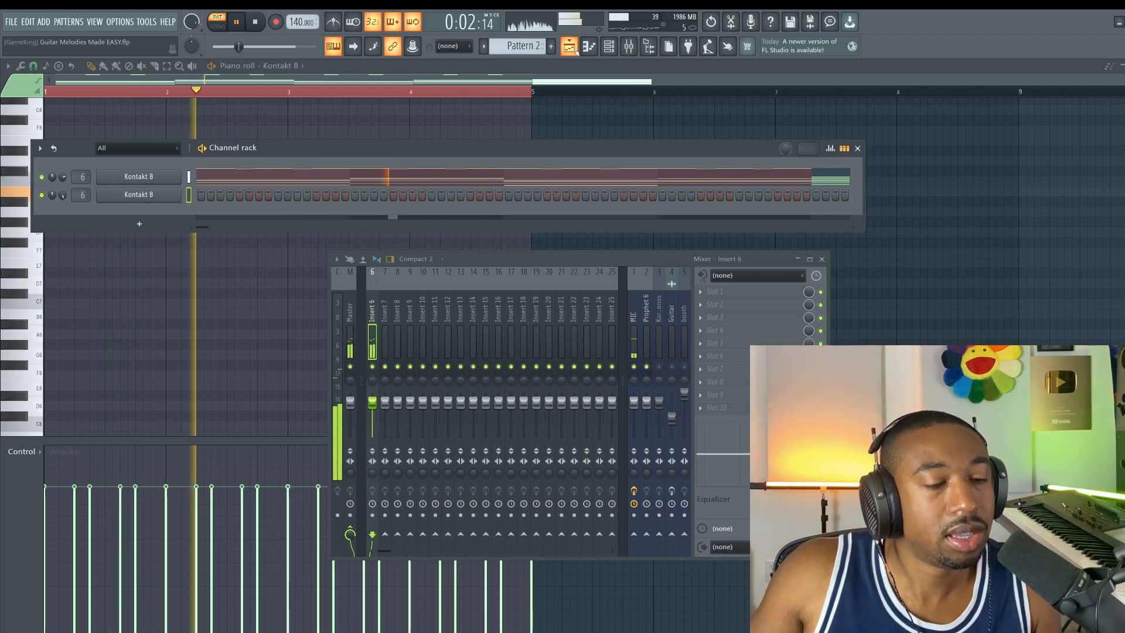
Place Pattern 2 at bar 1 of Track 1 in the playlist, trim the clip to four bars and play it in song mode
{"action": "key", "text": "F5"}
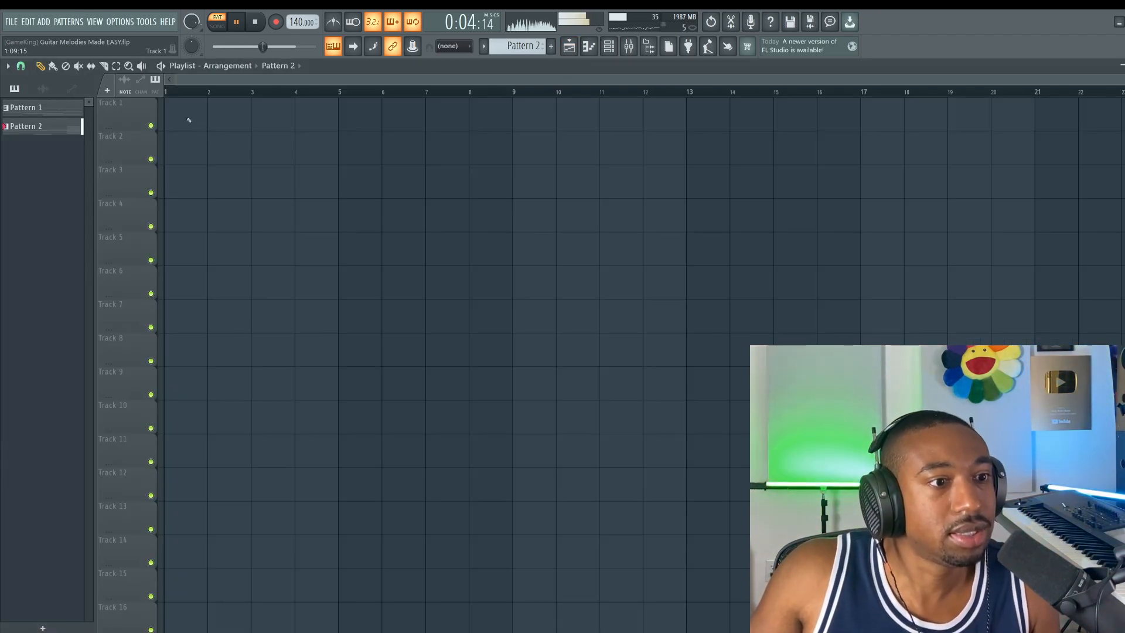
{"action": "left_click", "coordinate": [237, 116]}
{"action": "left_click_drag", "start_coordinate": [268, 108], "coordinate": [225, 106]}
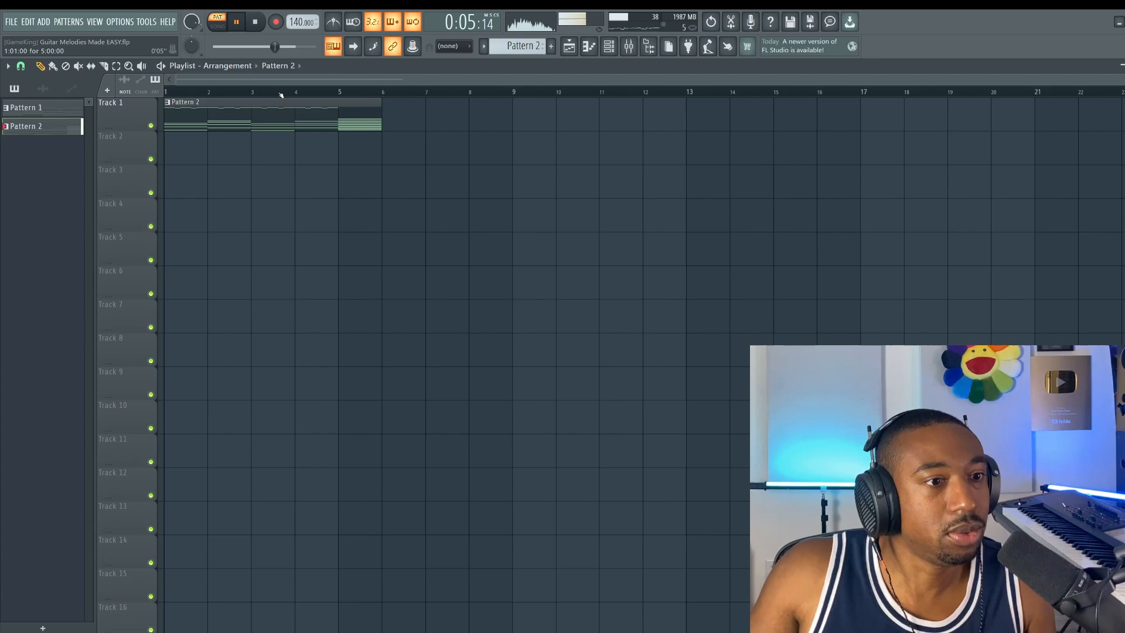
{"action": "left_click", "coordinate": [225, 27]}
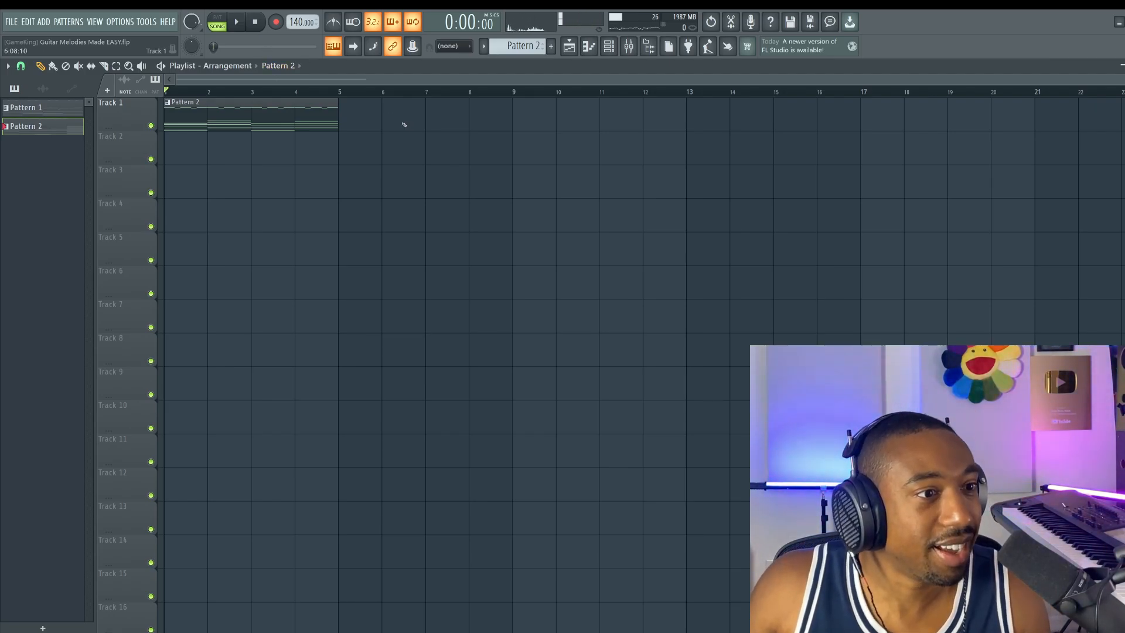
{"action": "key", "text": "space"}
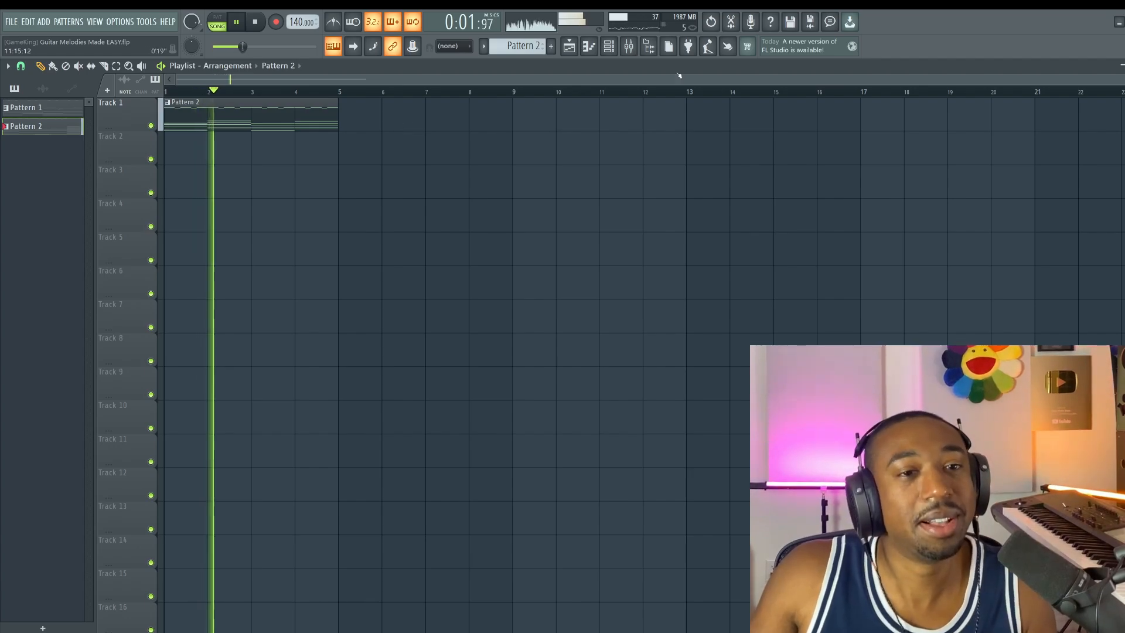
{"action": "key", "text": "space"}
Duplicate the Pattern 2 clip to bar 5 and merge both clips into one eight-bar pattern
{"action": "left_click", "coordinate": [609, 46]}
{"action": "left_click_drag", "start_coordinate": [350, 120], "coordinate": [278, 113]}
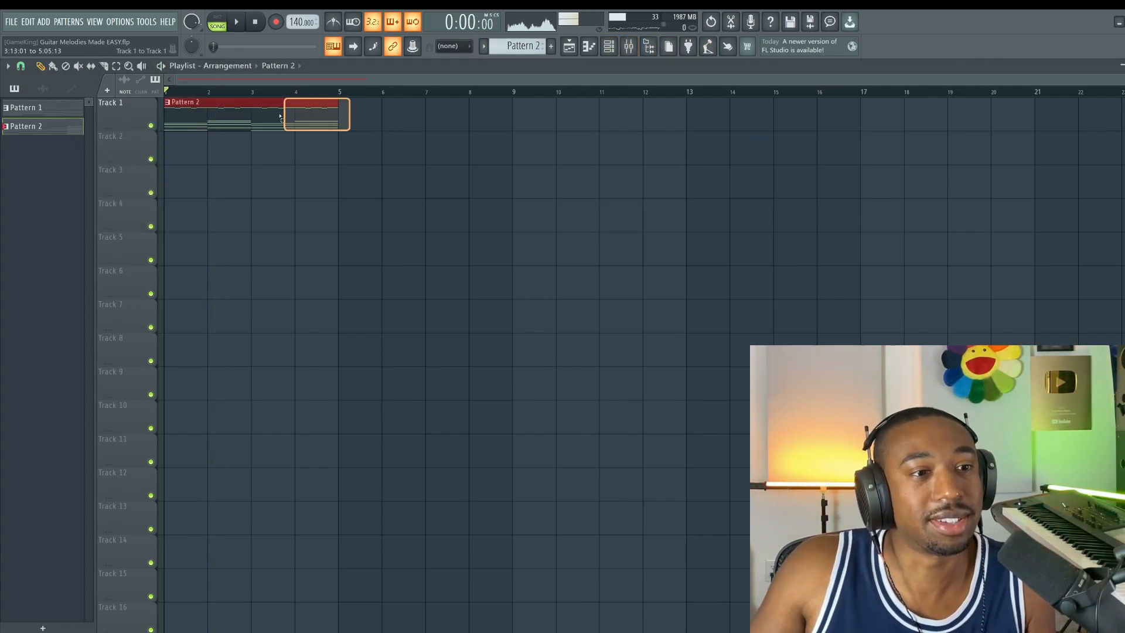
{"action": "key", "text": "ctrl+b"}
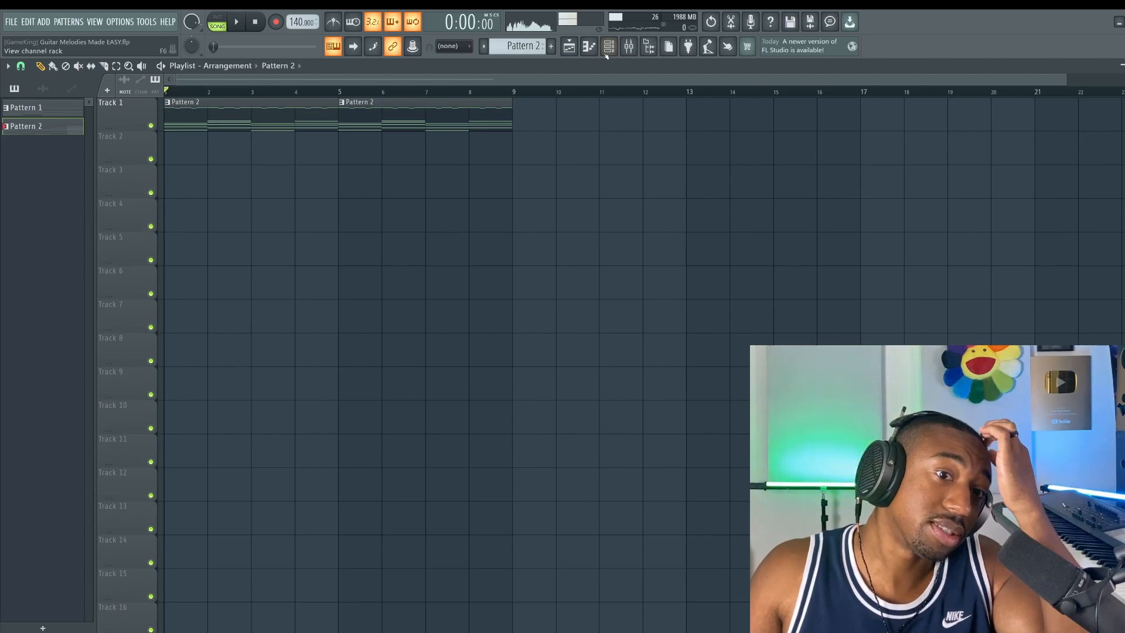
{"action": "left_click", "coordinate": [607, 52]}
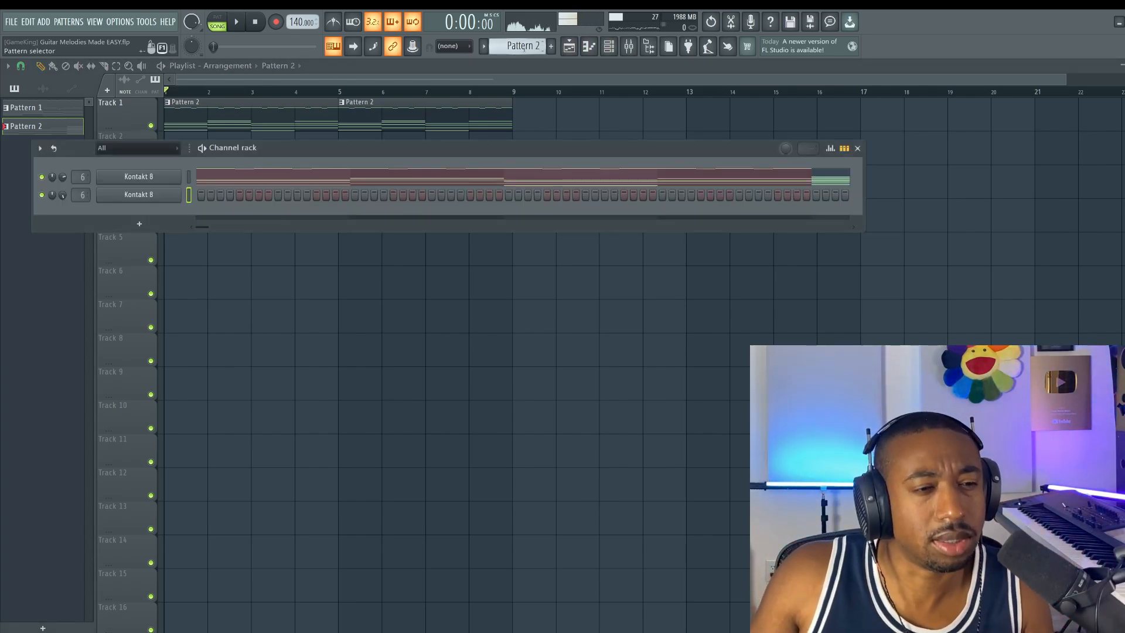
{"action": "left_click", "coordinate": [366, 128]}
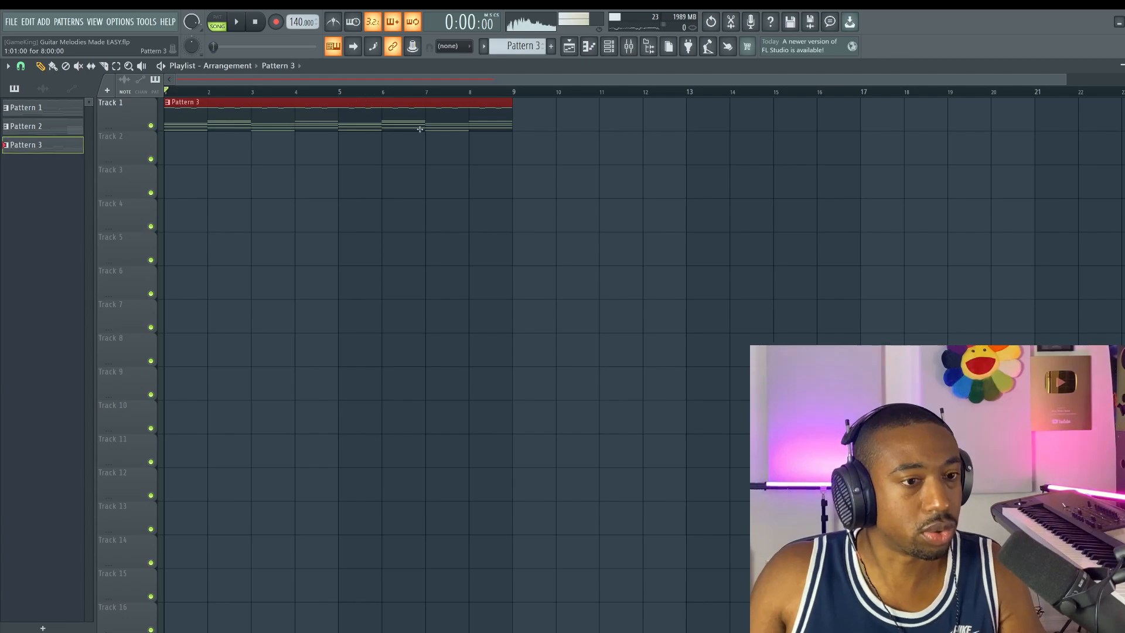
Open the second Kontakt 8 channel's piano roll for the merged eight-bar pattern
{"action": "left_click", "coordinate": [609, 53]}
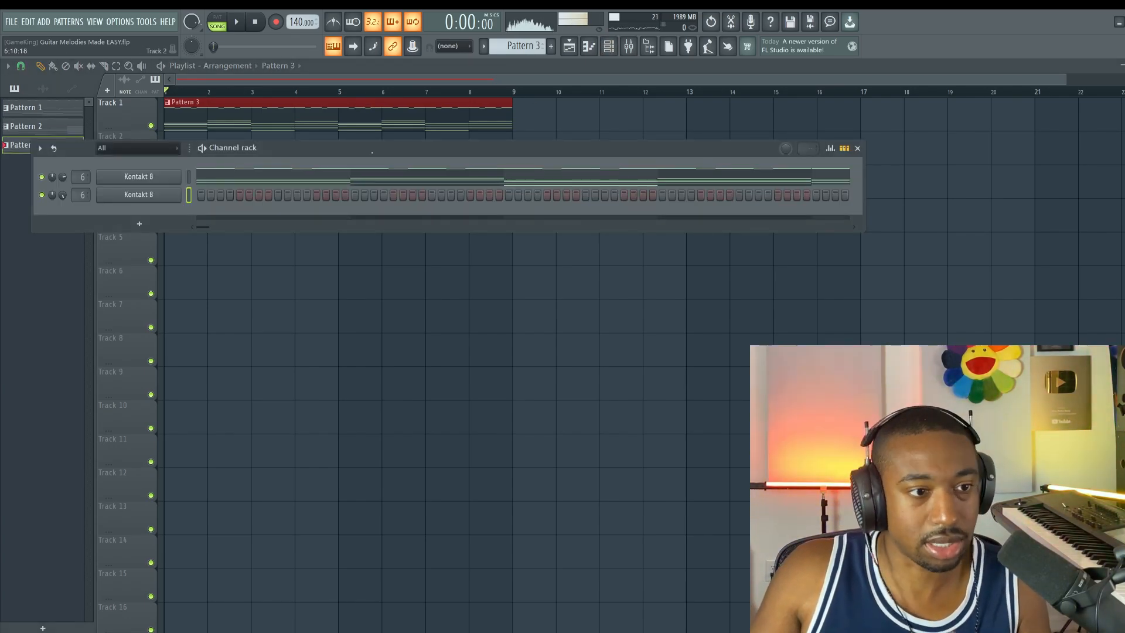
{"action": "right_click", "coordinate": [166, 196]}
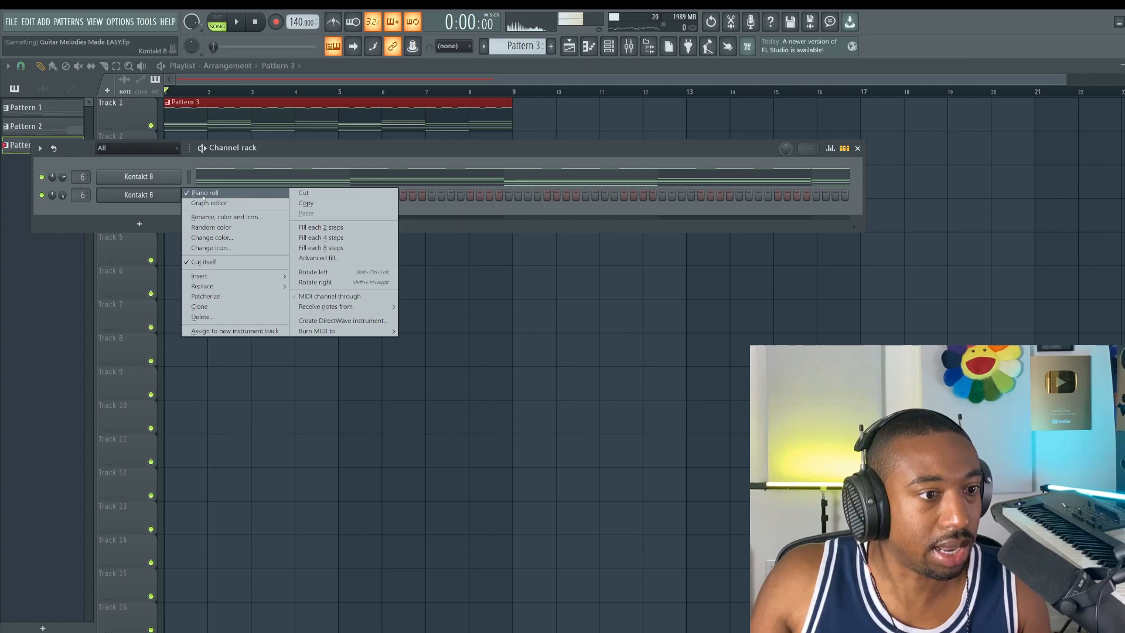
{"action": "left_click", "coordinate": [201, 202]}
{"action": "right_click", "coordinate": [166, 196]}
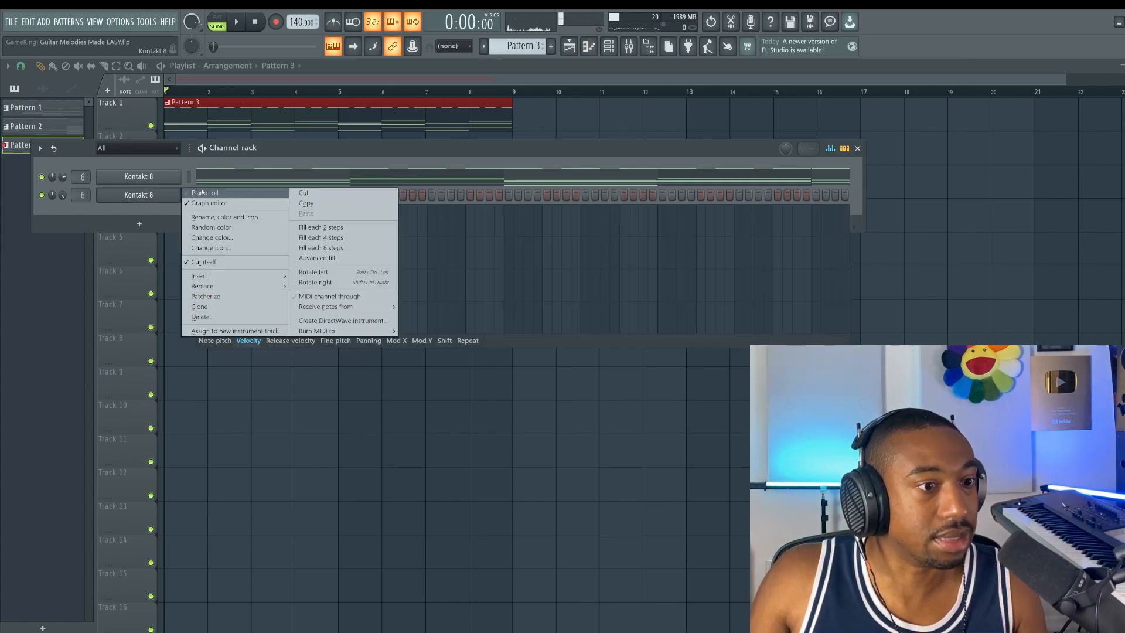
{"action": "left_click", "coordinate": [202, 193]}
{"action": "scroll", "coordinate": [388, 255], "scroll_direction": "down", "scroll_amount": 12}
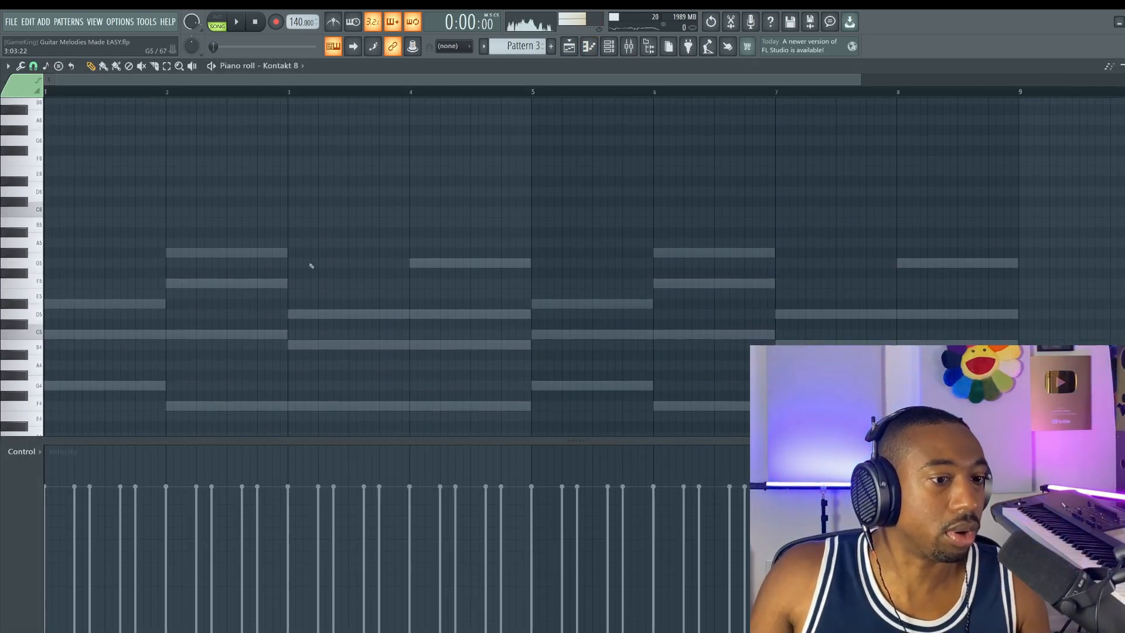
Draw two consecutive eight-step G6 notes filling bar 1 of the second Kontakt 8 part and audition them
{"action": "scroll", "coordinate": [328, 258], "scroll_direction": "up", "scroll_amount": 3}
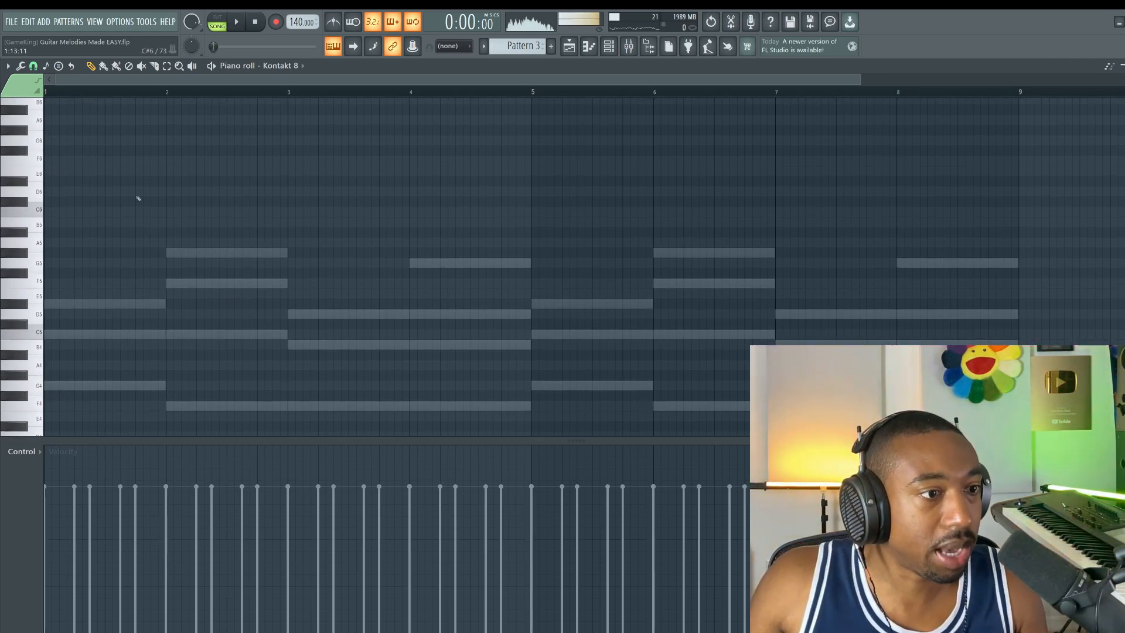
{"action": "scroll", "coordinate": [88, 208], "scroll_direction": "up", "scroll_amount": 2}
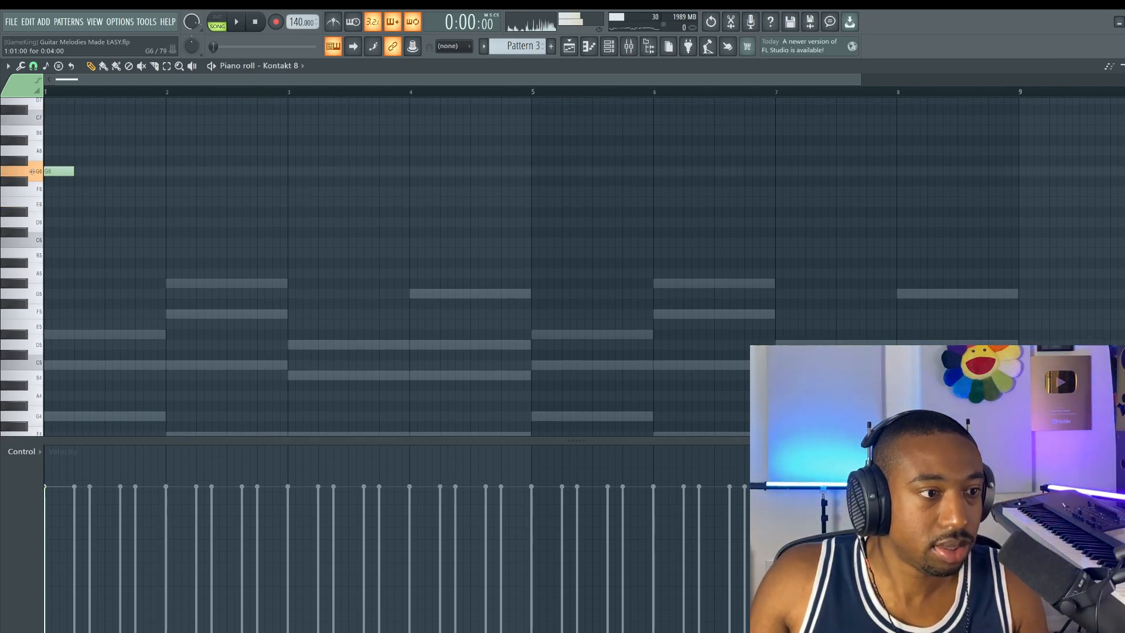
{"action": "key", "text": "space"}
{"action": "left_click_drag", "start_coordinate": [73, 171], "coordinate": [103, 174]}
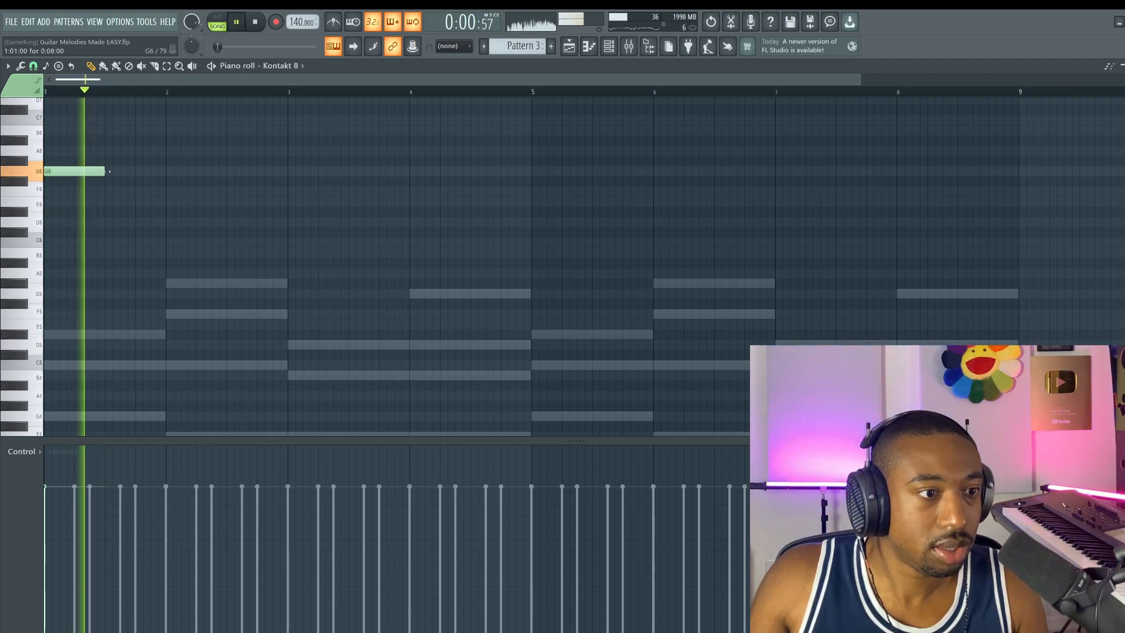
{"action": "left_click", "coordinate": [106, 171]}
{"action": "key", "text": "space"}
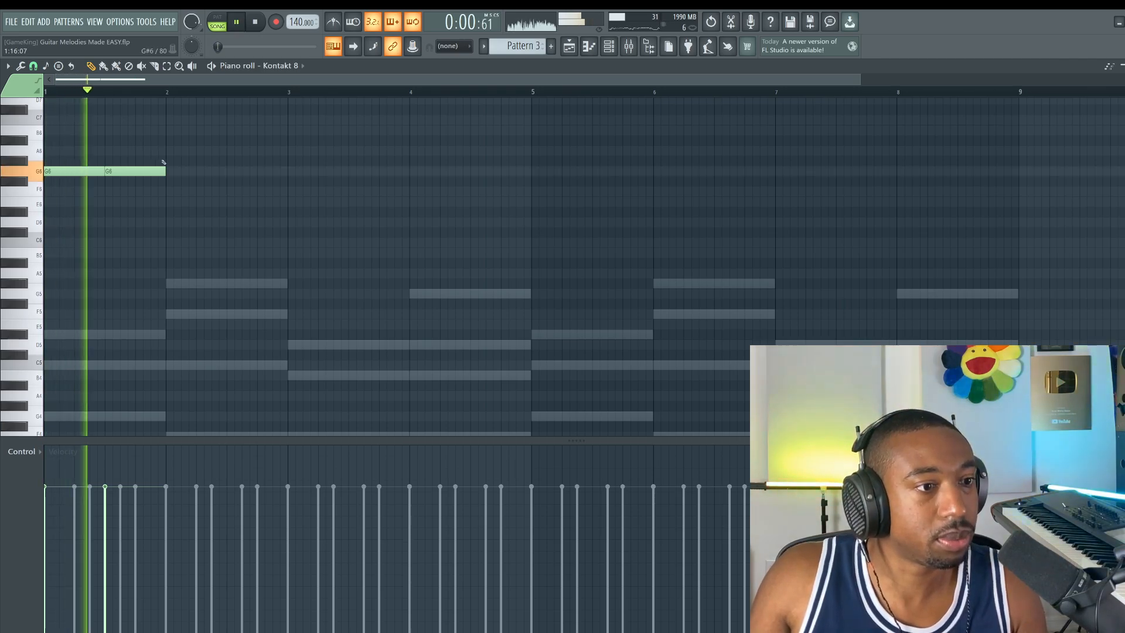
Add a three-step G6 at 2:09 and an A#6 at 2:11, checking the timing against the chord playback
{"action": "left_click", "coordinate": [242, 171]}
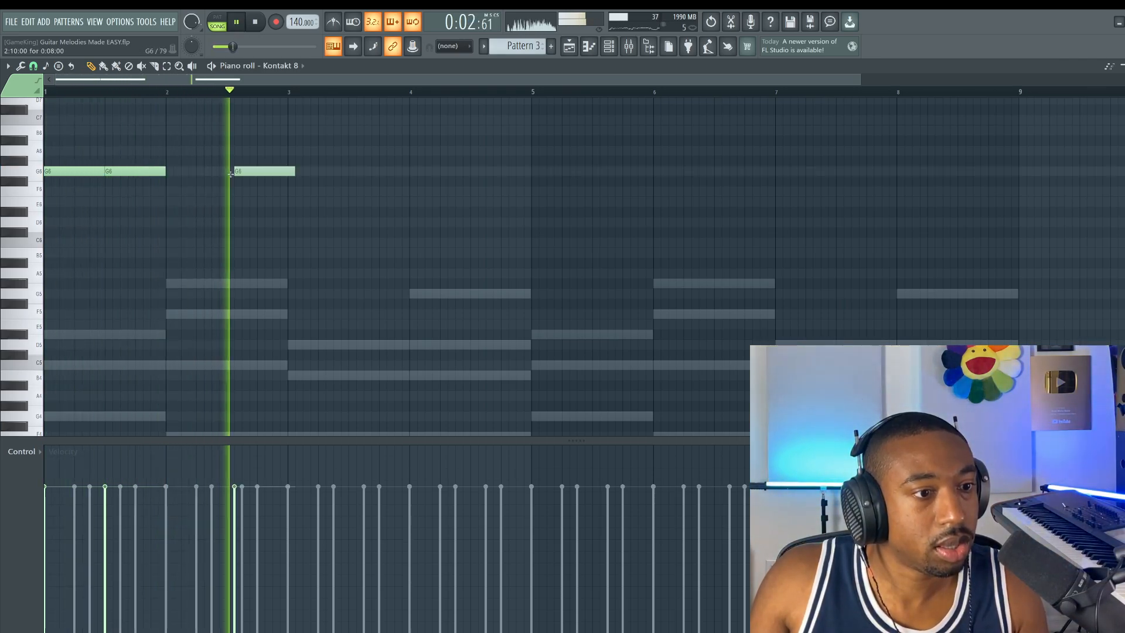
{"action": "key", "text": "space"}
{"action": "key", "text": "space"}
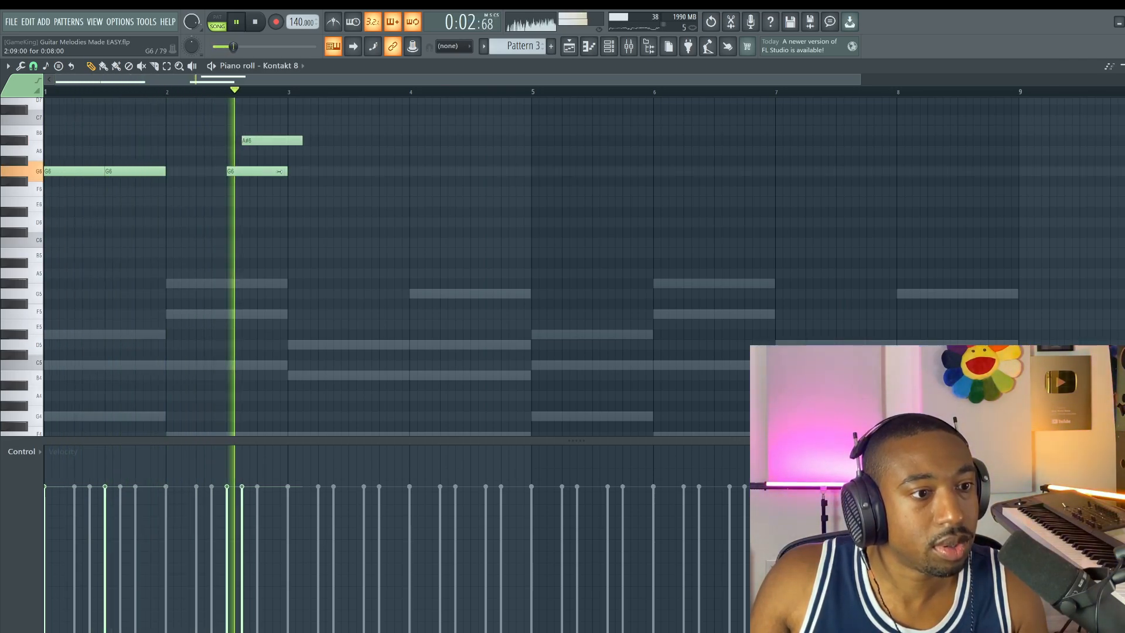
{"action": "left_click_drag", "start_coordinate": [286, 172], "coordinate": [248, 171]}
{"action": "key", "text": "space"}
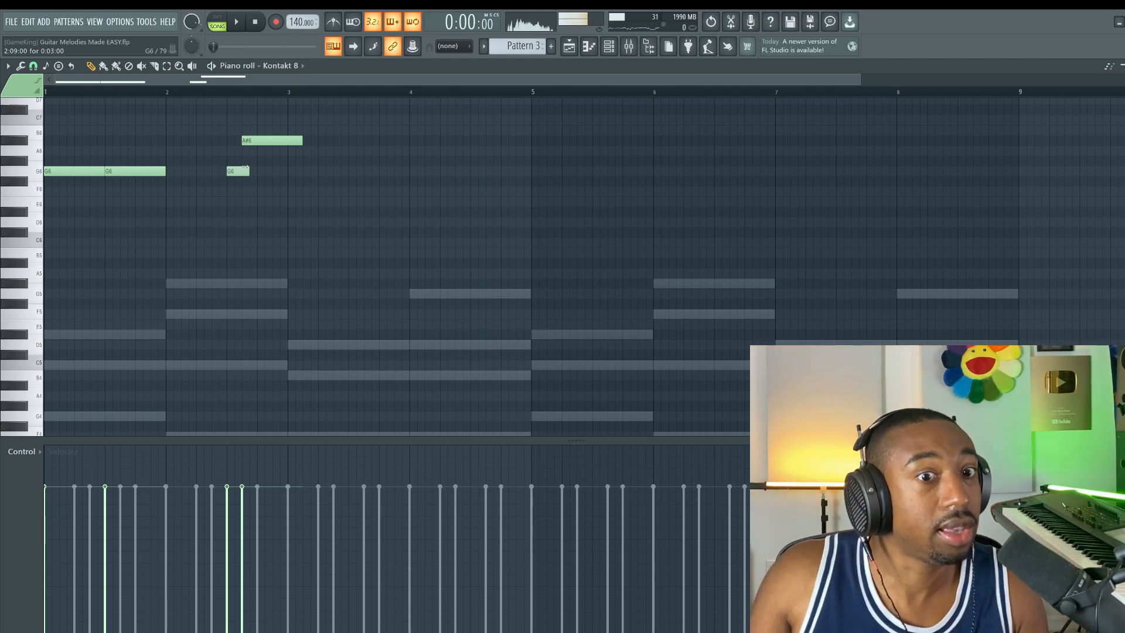
{"action": "key", "text": "space"}
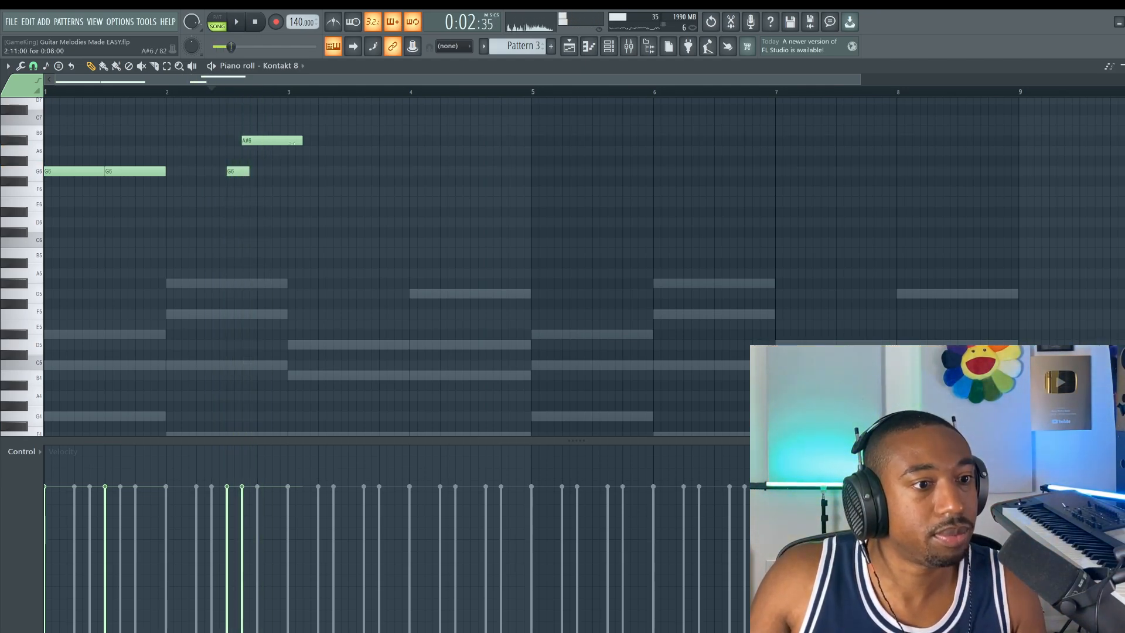
Follow the first A#6 with a five-step A#6 at 2:15 and a three-step G#6 at 3:07
{"action": "left_click_drag", "start_coordinate": [278, 139], "coordinate": [305, 141]}
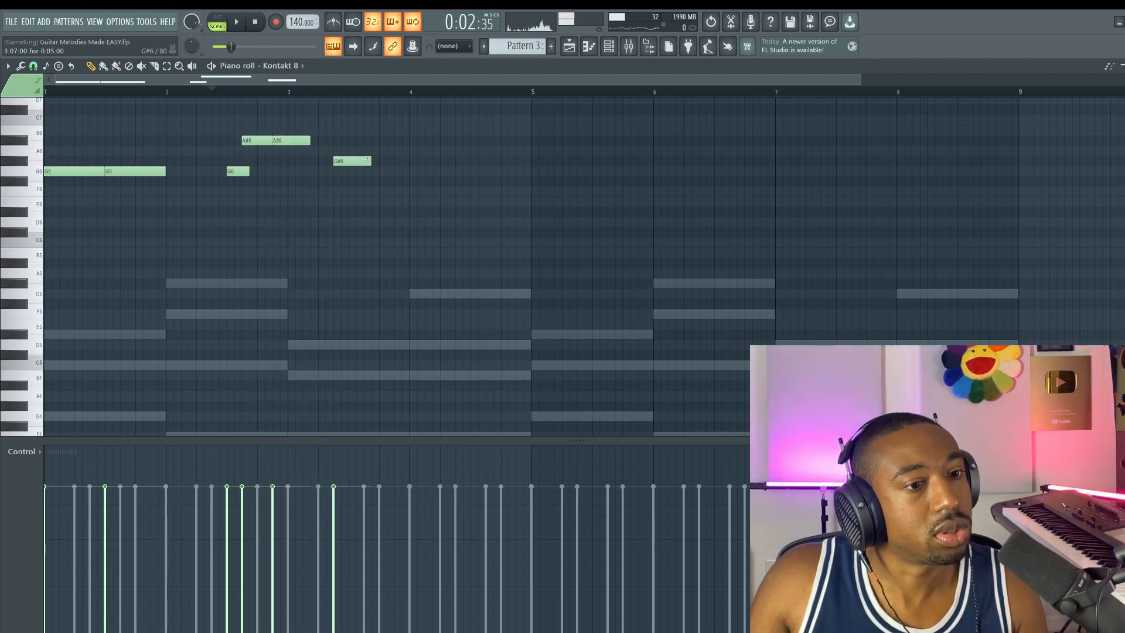
{"action": "left_click_drag", "start_coordinate": [367, 160], "coordinate": [353, 159]}
{"action": "left_click", "coordinate": [630, 45]}
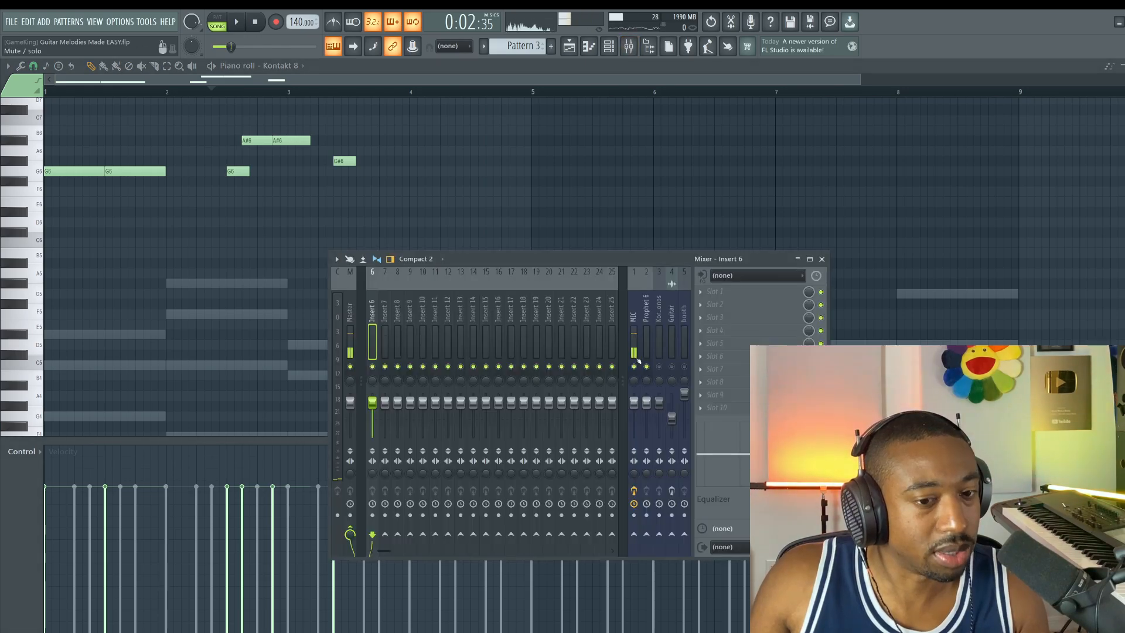
{"action": "key", "text": "space"}
{"action": "key", "text": "F9"}
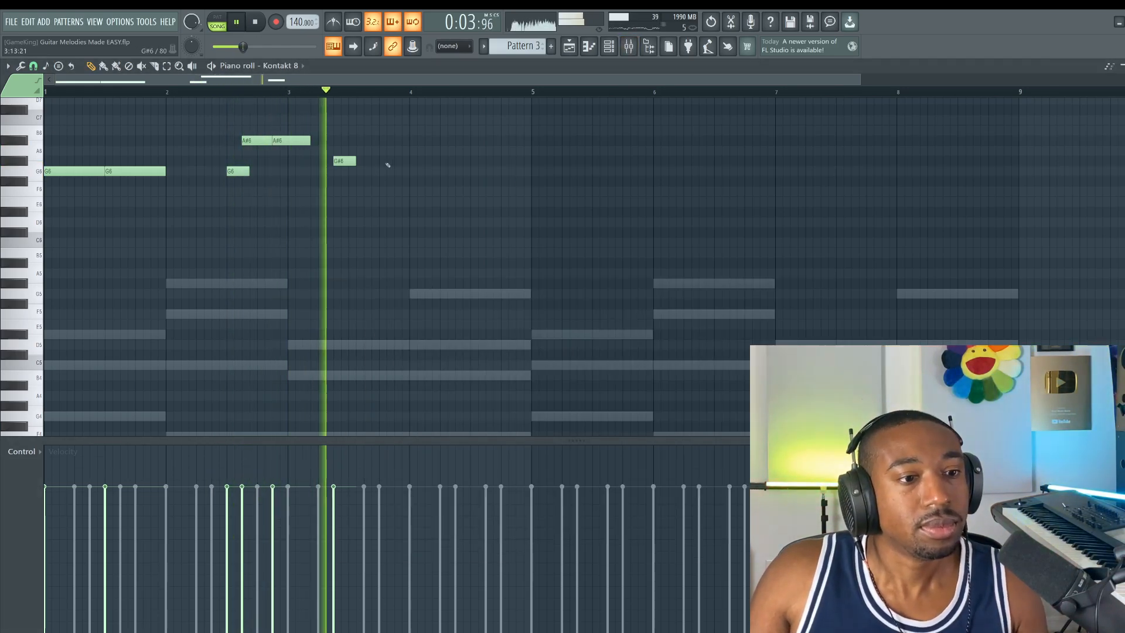
Move the G#6 to 3:09, repeat it at 3:11, and place a G6 at the start of bar 4
{"action": "key", "text": "space"}
{"action": "key", "text": "space"}
{"action": "left_click_drag", "start_coordinate": [343, 161], "coordinate": [379, 161]}
{"action": "key", "text": "space"}
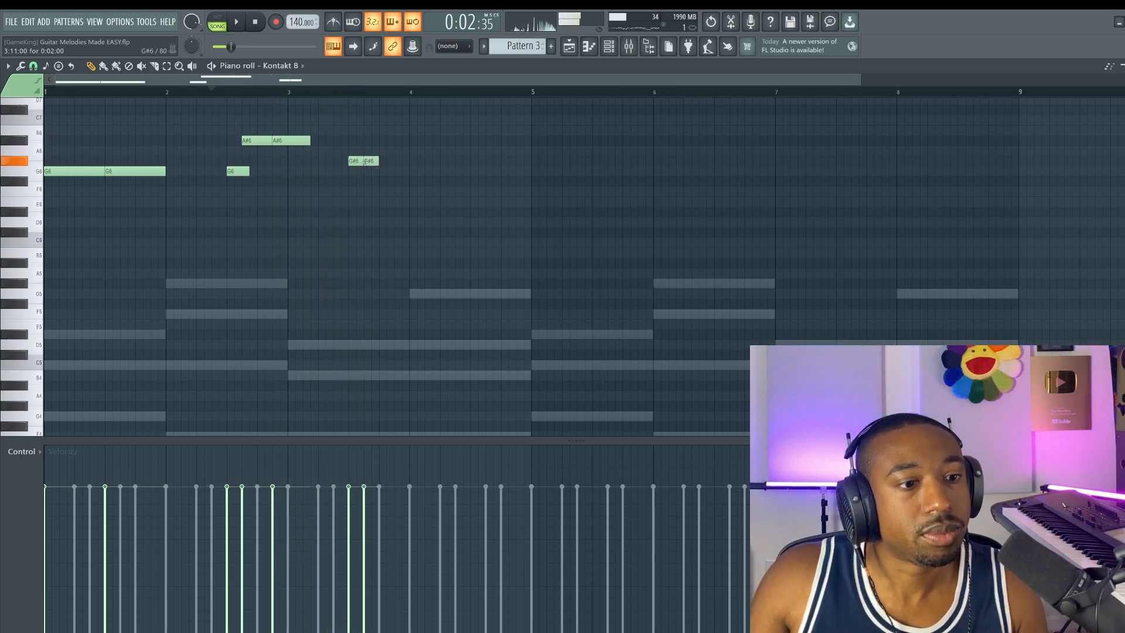
{"action": "left_click_drag", "start_coordinate": [405, 161], "coordinate": [409, 161]}
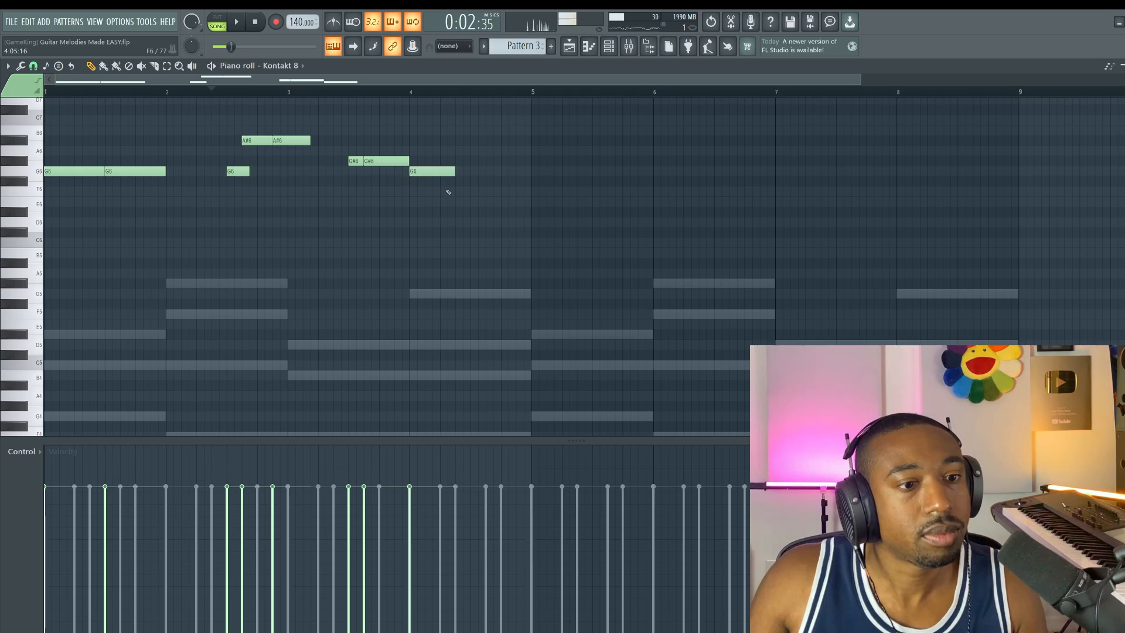
Move the bar 4 G6 back to 3:15 with a four-step length and place a six-step F6 at 4:03
{"action": "key", "text": "space"}
{"action": "left_click_drag", "start_coordinate": [442, 189], "coordinate": [393, 161]}
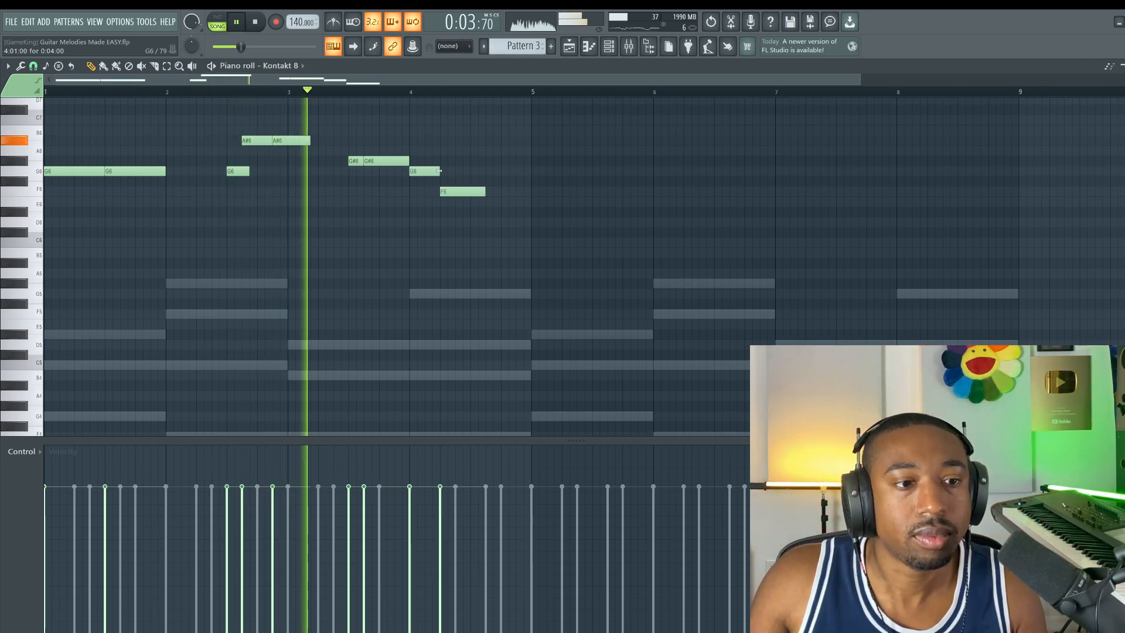
{"action": "key", "text": "space"}
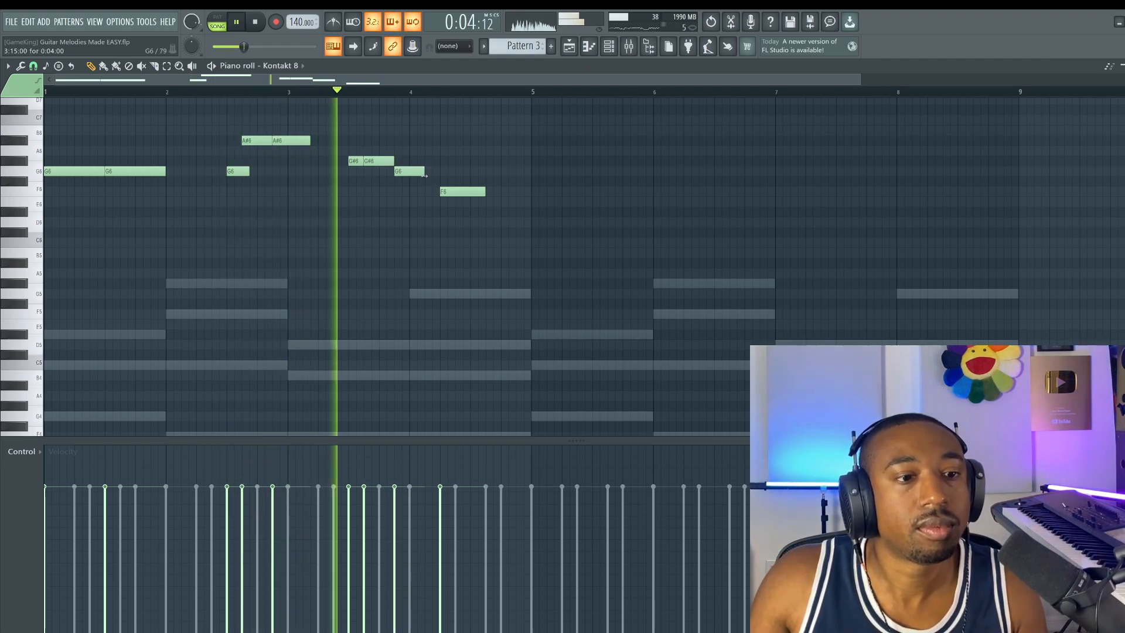
{"action": "left_click_drag", "start_coordinate": [460, 192], "coordinate": [424, 170]}
End the phrase with two-step D#6 notes at 4:13 and 4:15, then play the melody from the start
{"action": "left_click", "coordinate": [480, 212]}
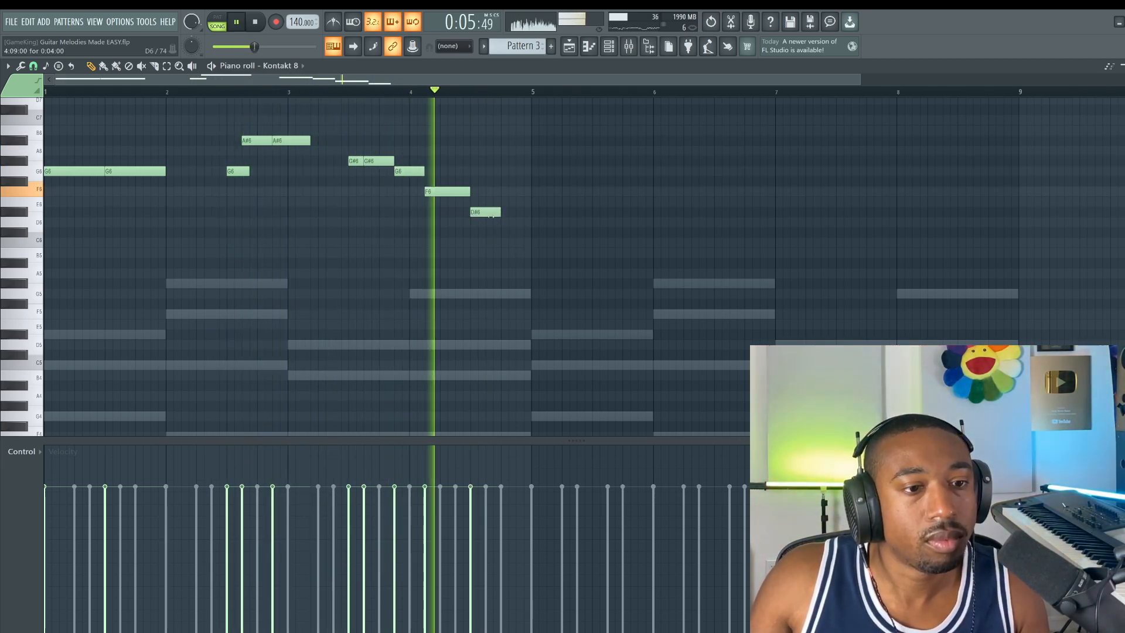
{"action": "left_click_drag", "start_coordinate": [491, 213], "coordinate": [514, 209]}
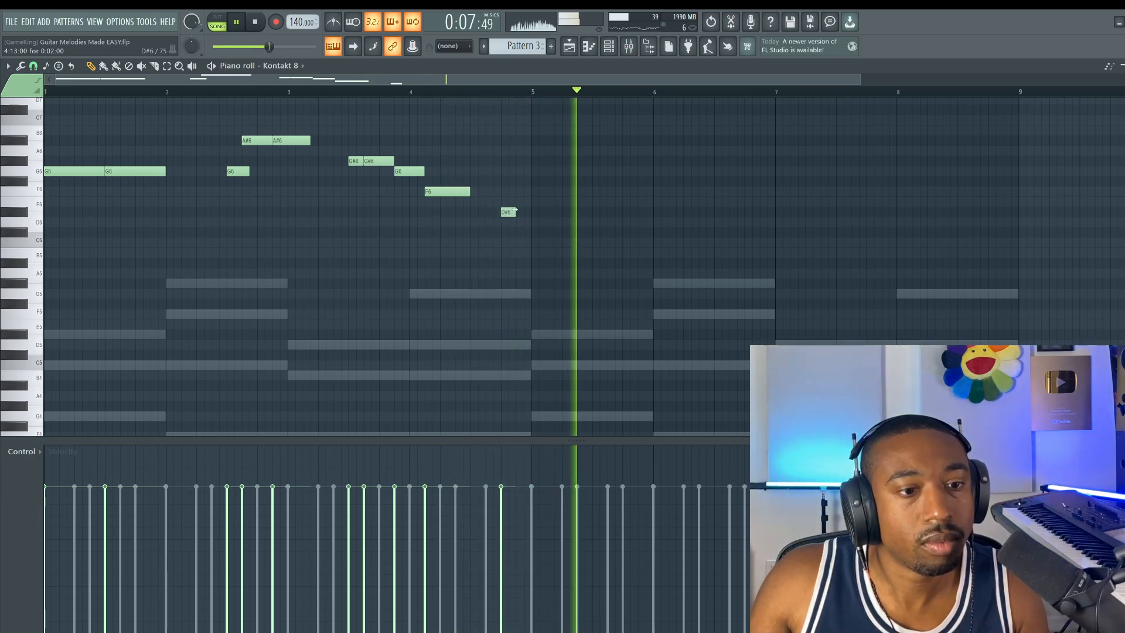
{"action": "left_click", "coordinate": [261, 26]}
{"action": "key", "text": "space"}
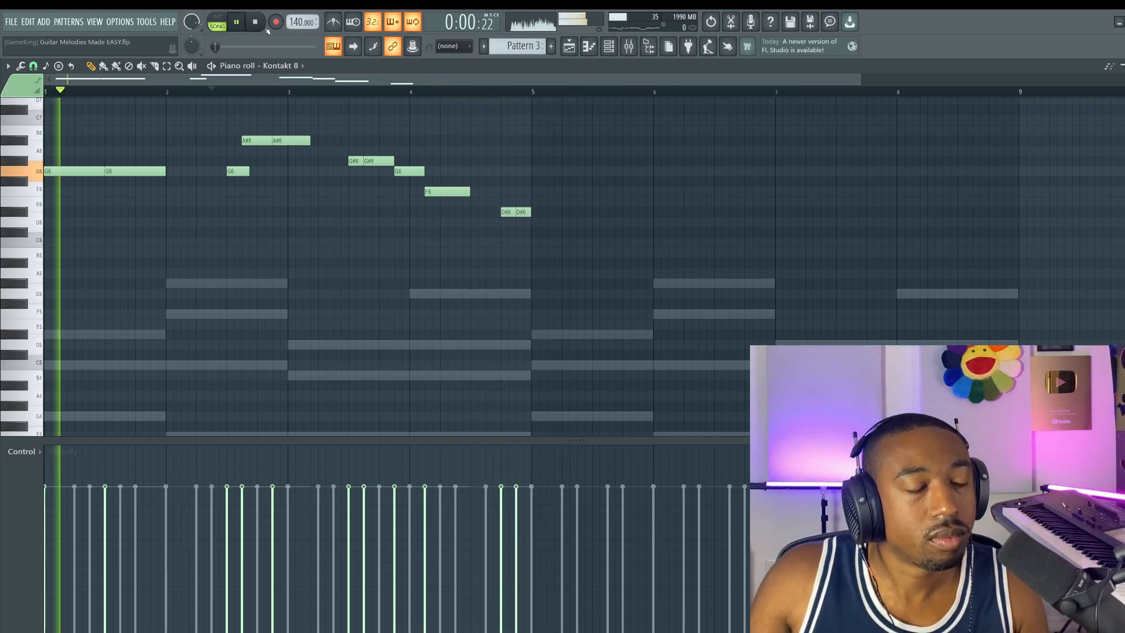
{"action": "key", "text": "space"}
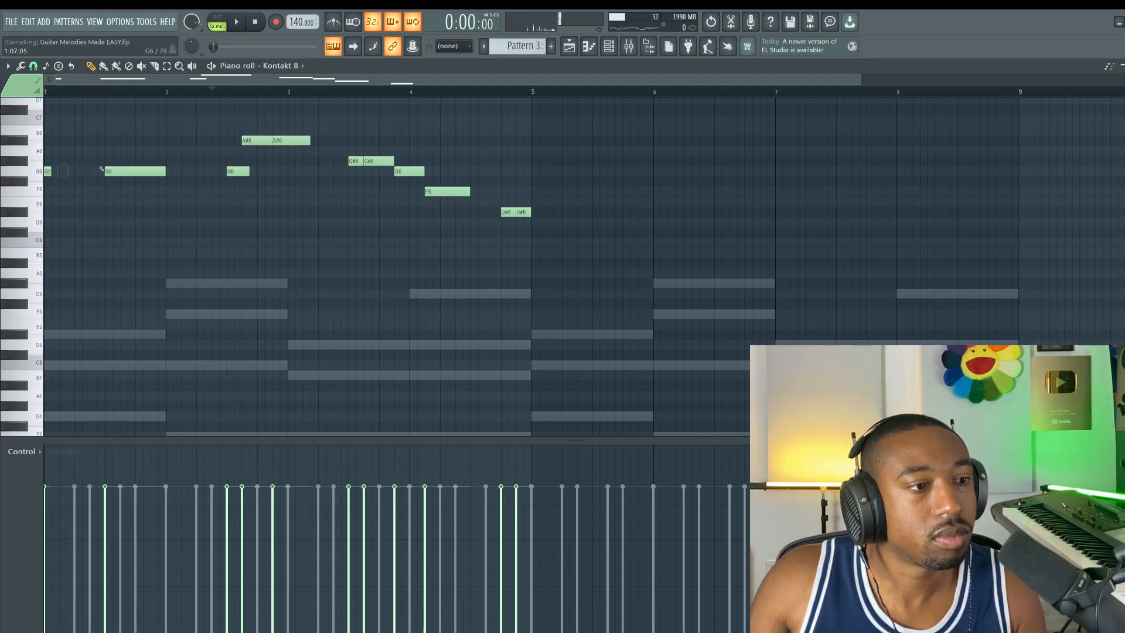
Try short C8 and B7 notes at the start of bar 1 and audition them with the melody
{"action": "left_click", "coordinate": [628, 46]}
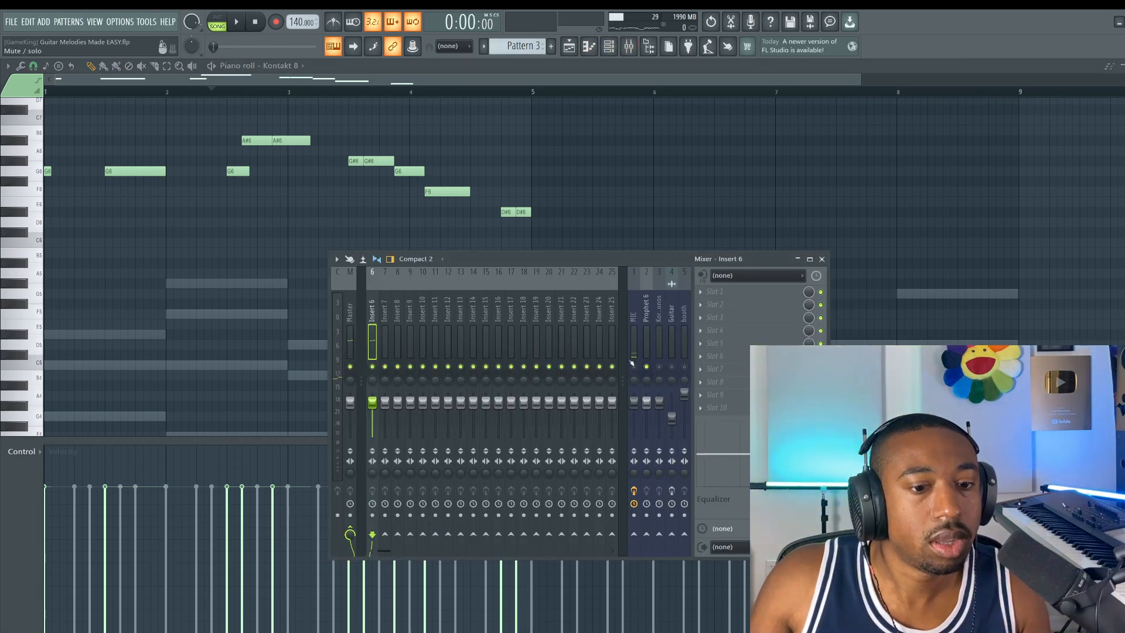
{"action": "key", "text": "F9"}
{"action": "scroll", "coordinate": [49, 193], "scroll_direction": "up", "scroll_amount": 5}
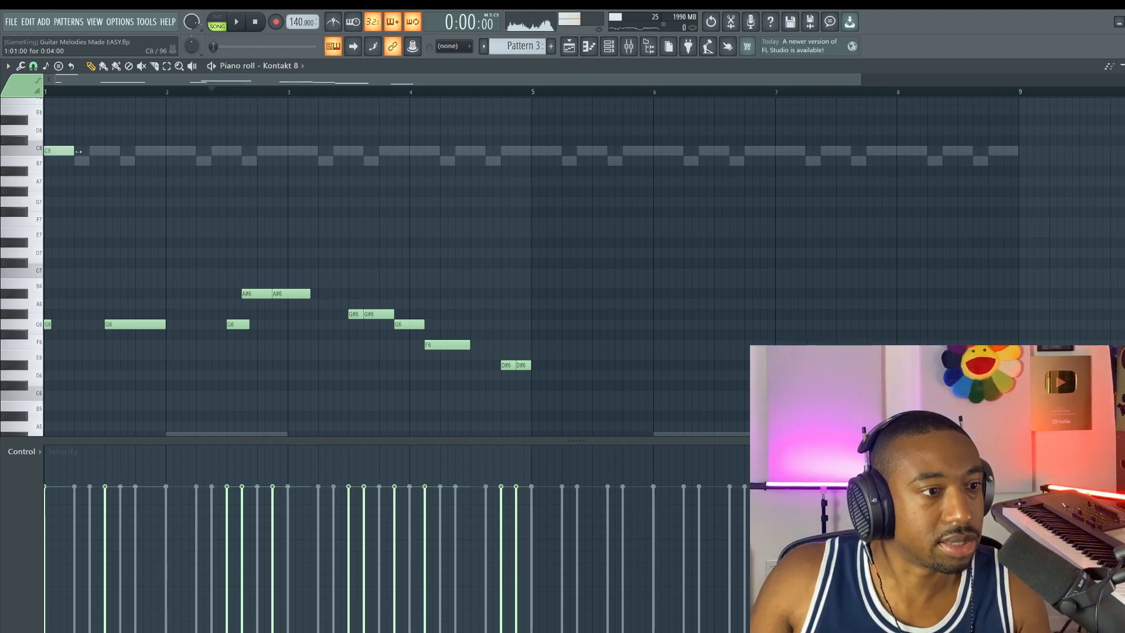
{"action": "left_click_drag", "start_coordinate": [78, 152], "coordinate": [62, 149]}
{"action": "left_click", "coordinate": [63, 161]}
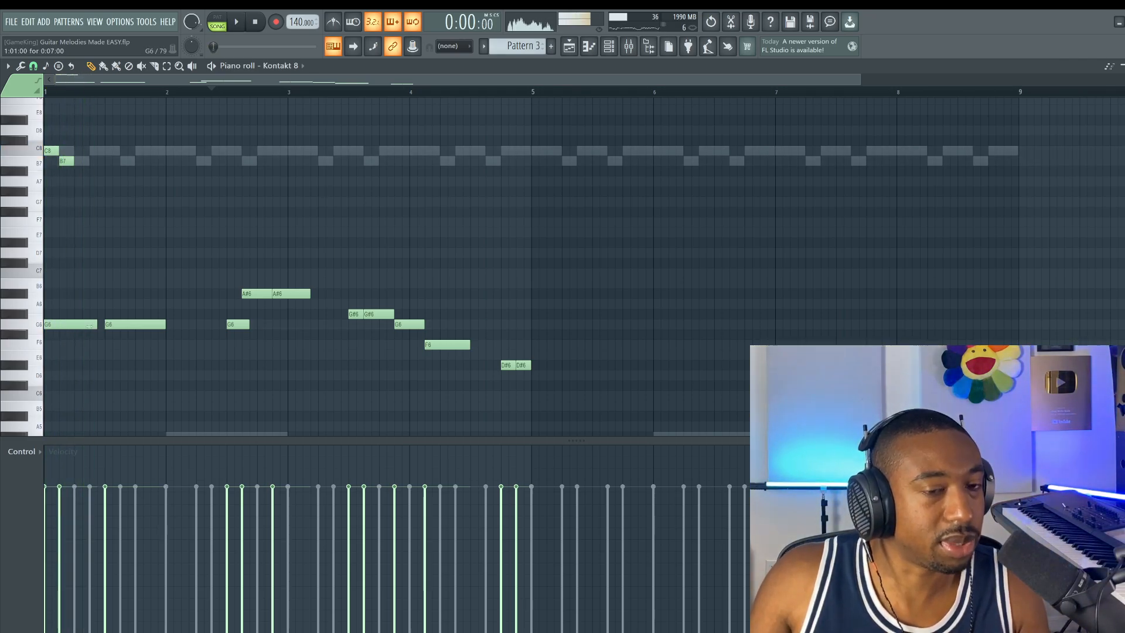
{"action": "key", "text": "space"}
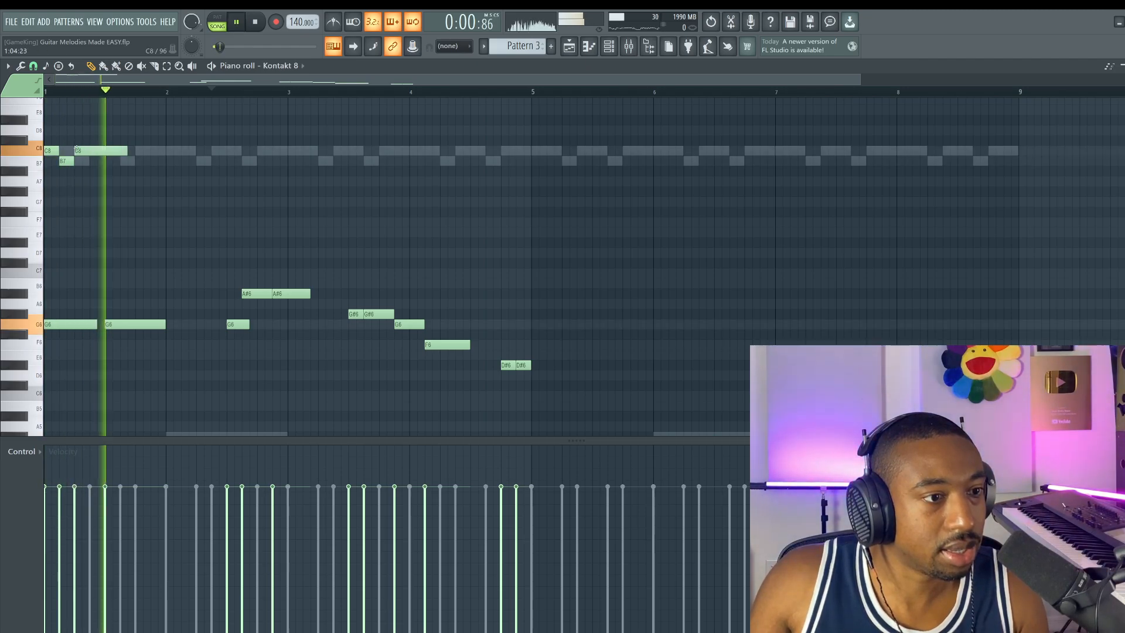
{"action": "key", "text": "space"}
{"action": "right_click", "coordinate": [84, 151]}
{"action": "left_click", "coordinate": [57, 151]}
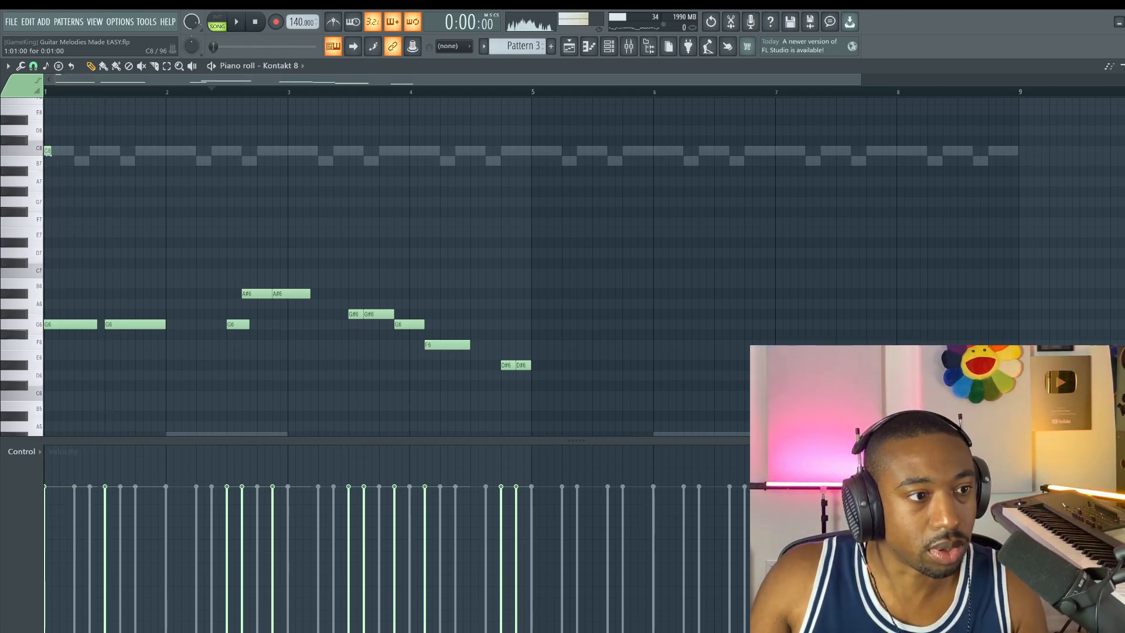
{"action": "key", "text": "space"}
{"action": "key", "text": "space"}
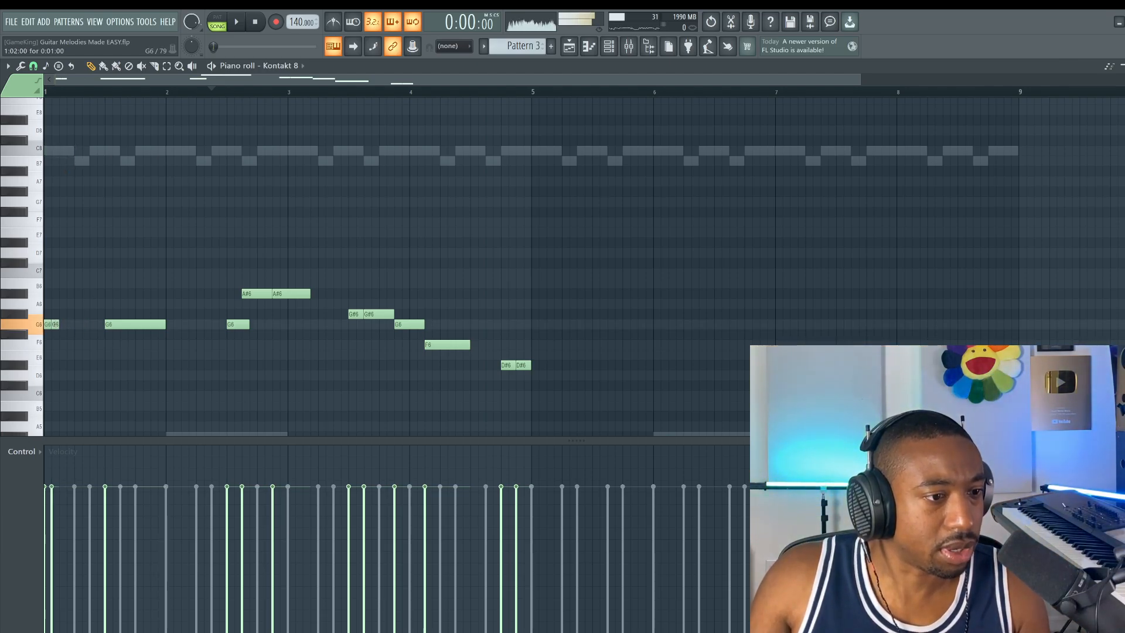
Place one-step G6 notes at 1:01, 1:03 and 1:05, auditioning their spacing
{"action": "key", "text": "space"}
{"action": "key", "text": "space"}
{"action": "left_click_drag", "start_coordinate": [55, 324], "coordinate": [63, 324]}
{"action": "key", "text": "space"}
{"action": "key", "text": "space"}
{"action": "left_click", "coordinate": [83, 323]}
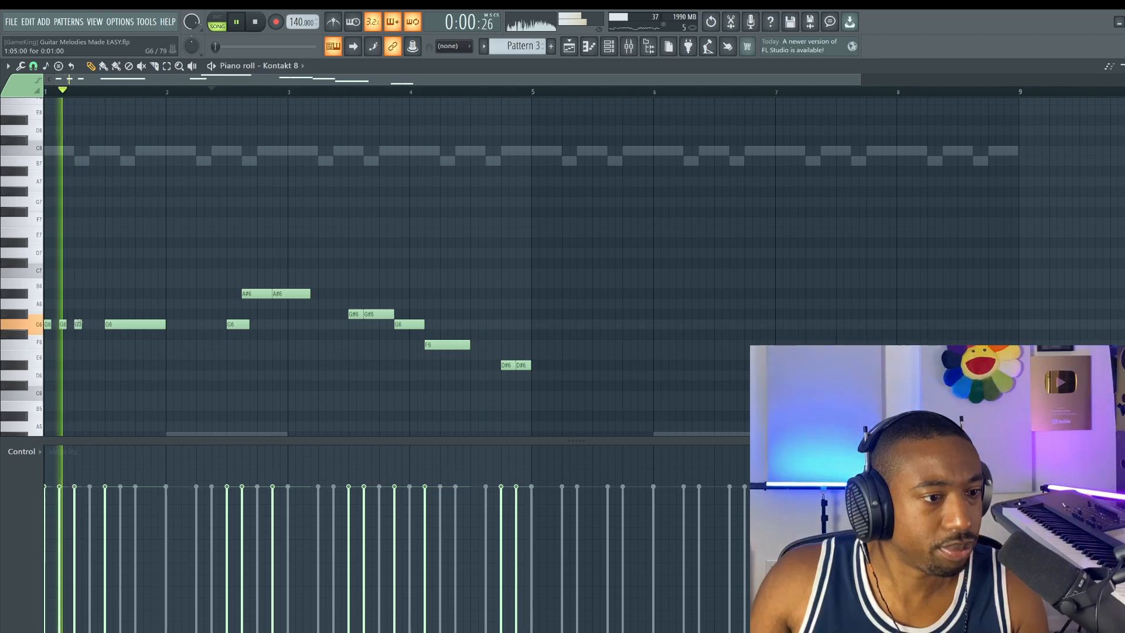
Lengthen the three opening G6 notes so they run into each other and the half-bar G6, and play them
{"action": "key", "text": "space"}
{"action": "left_click", "coordinate": [82, 324], "text": "ctrl"}
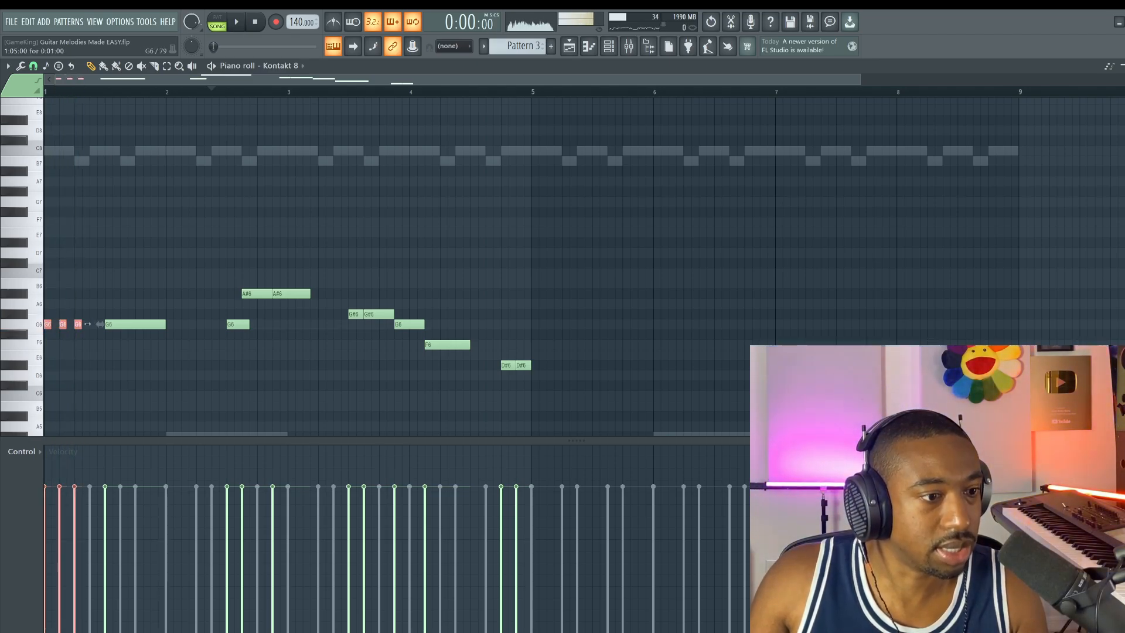
{"action": "key", "text": "space"}
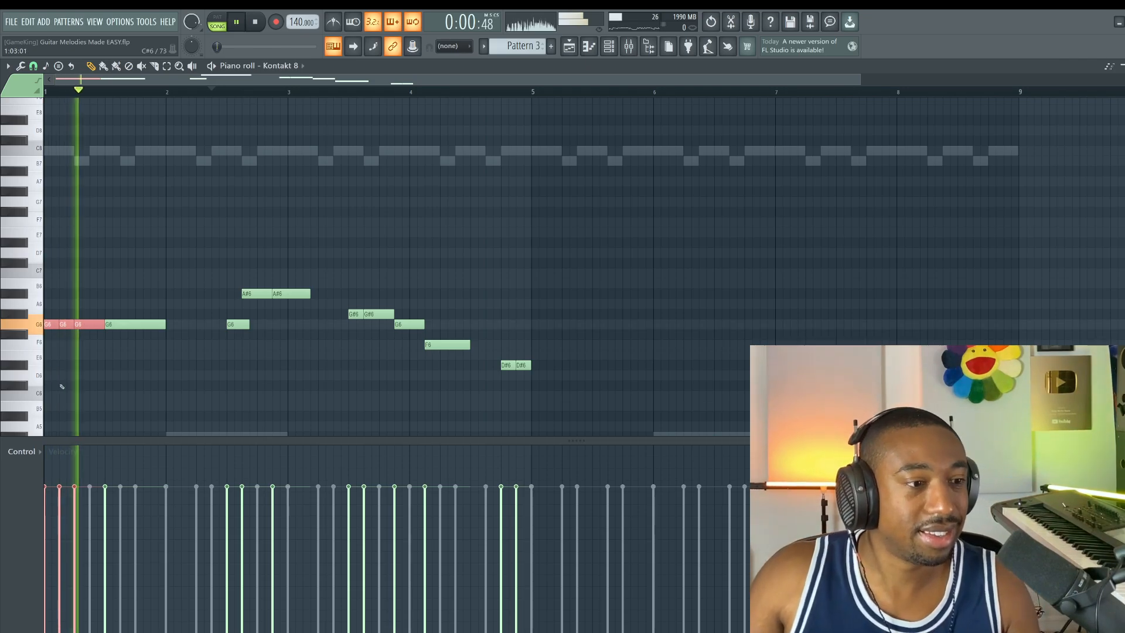
Lower the velocities of the second and third G6 notes, keeping the third louder than the second, and play
{"action": "key", "text": "space"}
{"action": "left_click", "coordinate": [64, 387], "text": "ctrl"}
{"action": "left_click_drag", "start_coordinate": [63, 538], "coordinate": [74, 510]}
{"action": "key", "text": "space"}
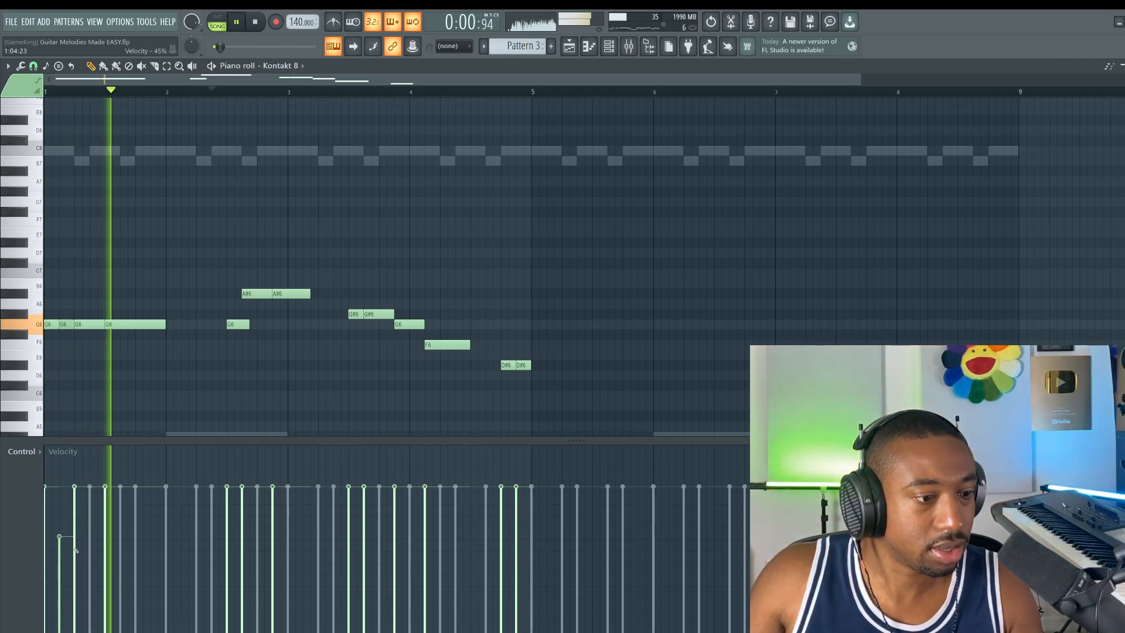
Extend the last D#6 note at 4:15 to ten steps so it carries into bar 5
{"action": "scroll", "coordinate": [319, 284], "scroll_direction": "down", "scroll_amount": 2}
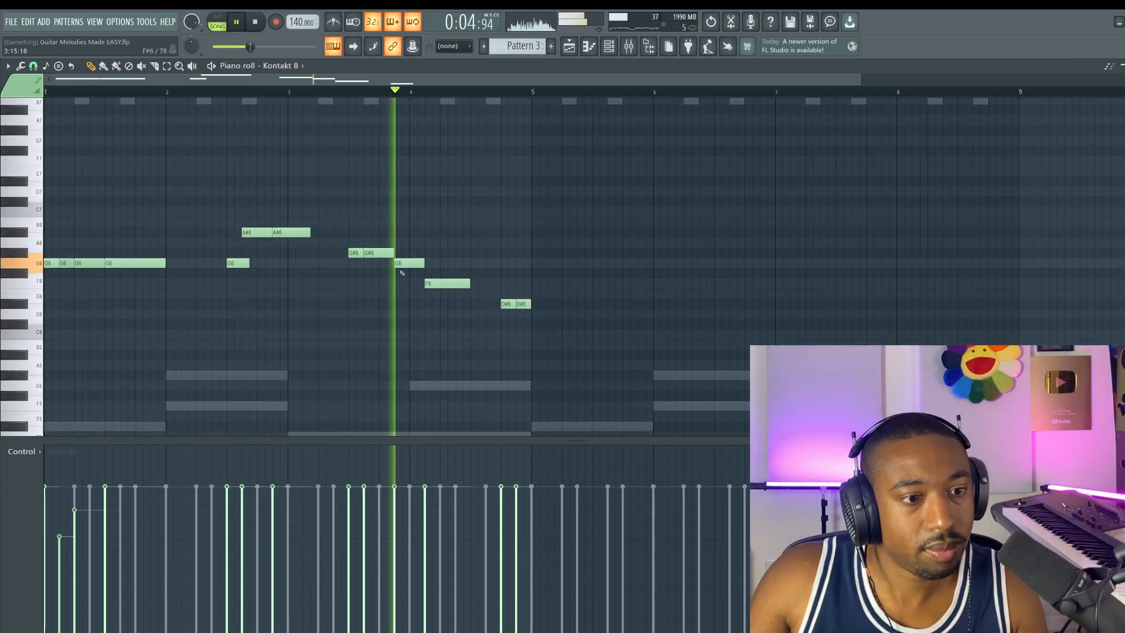
{"action": "left_click_drag", "start_coordinate": [531, 303], "coordinate": [582, 311]}
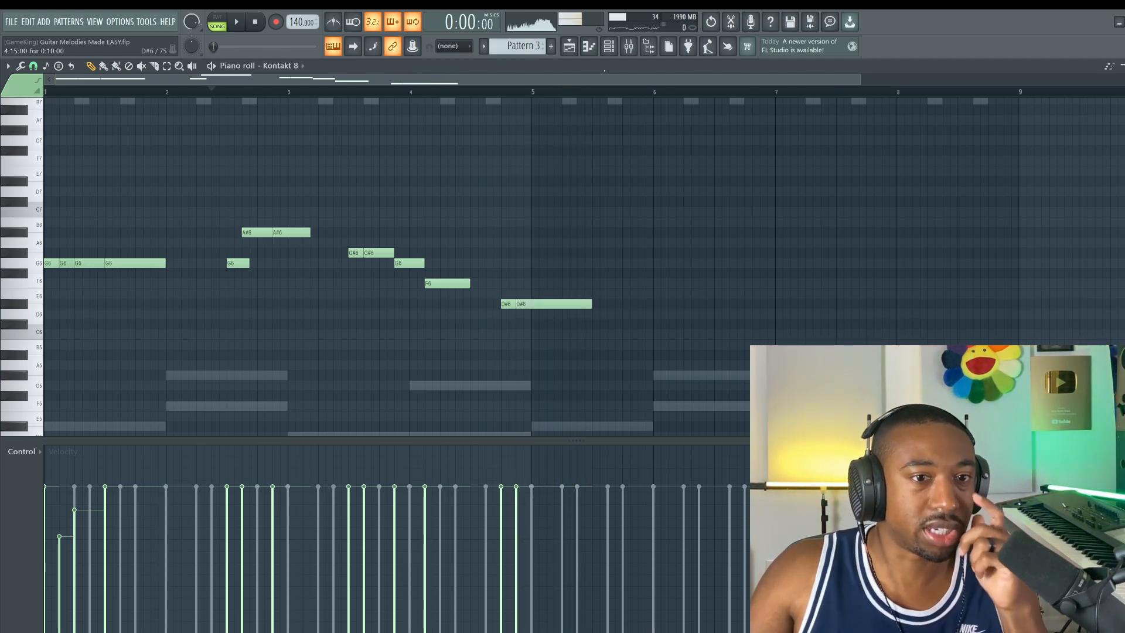
Check the first Kontakt 8 channel's chord notes, then return to the second channel's melody and play it
{"action": "left_click", "coordinate": [609, 52]}
{"action": "left_click", "coordinate": [387, 177]}
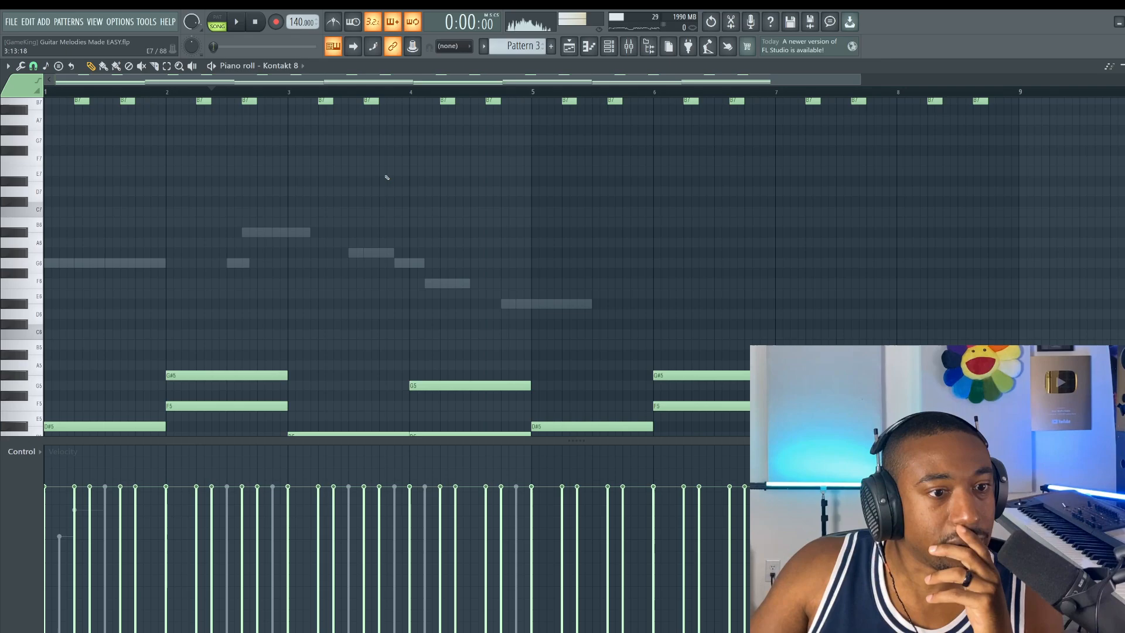
{"action": "left_click", "coordinate": [611, 51]}
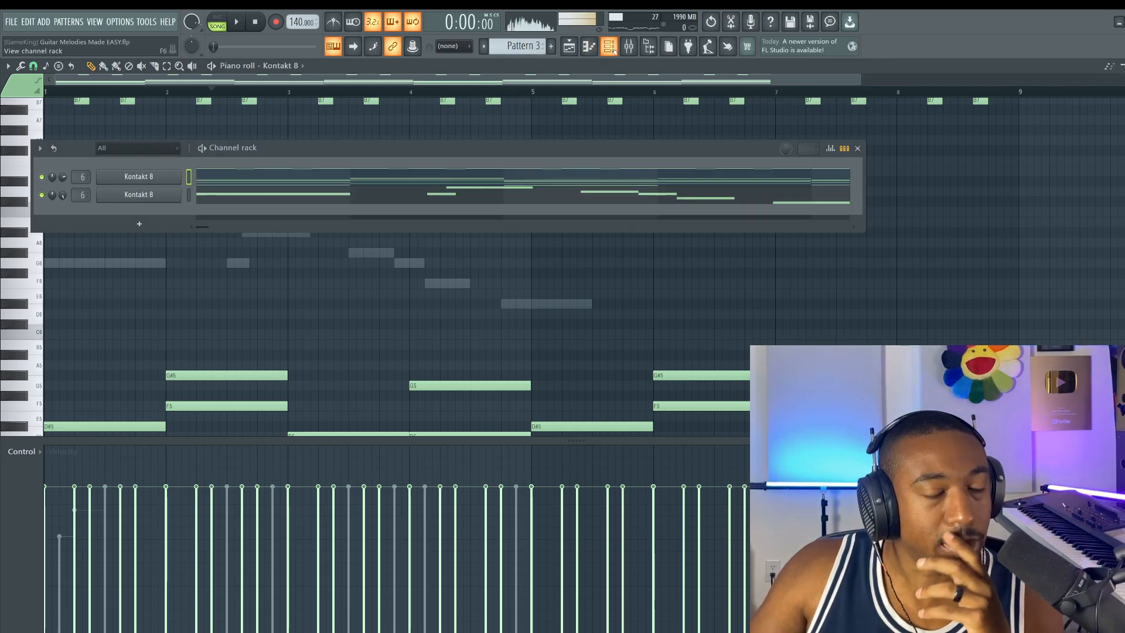
{"action": "left_click", "coordinate": [442, 190]}
{"action": "scroll", "coordinate": [339, 100], "scroll_direction": "down", "scroll_amount": 2}
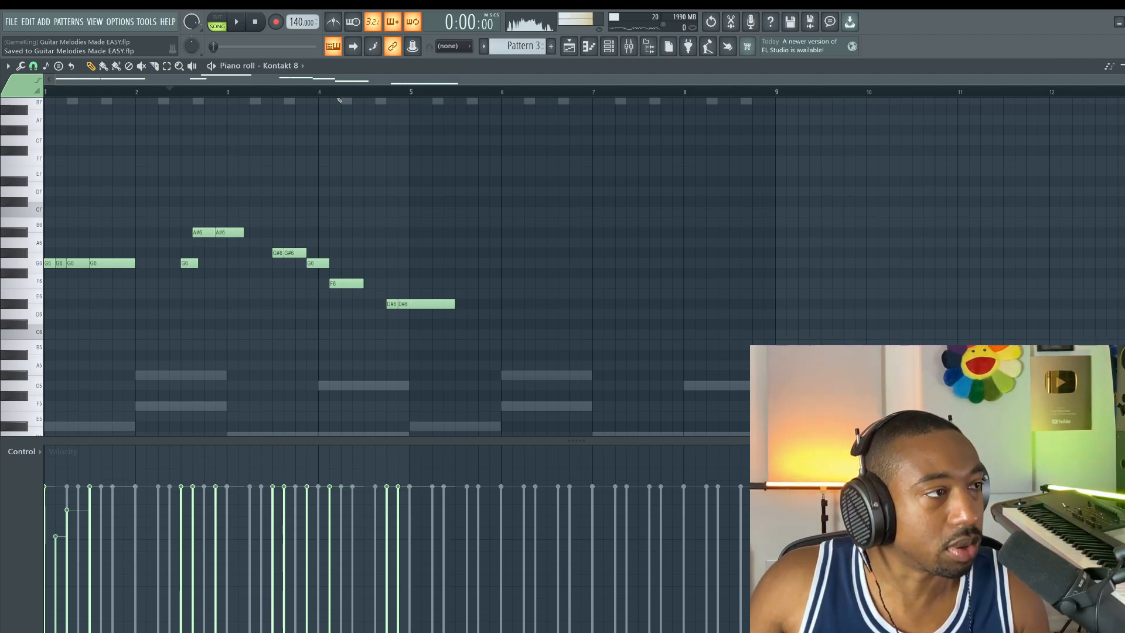
{"action": "key", "text": "space"}
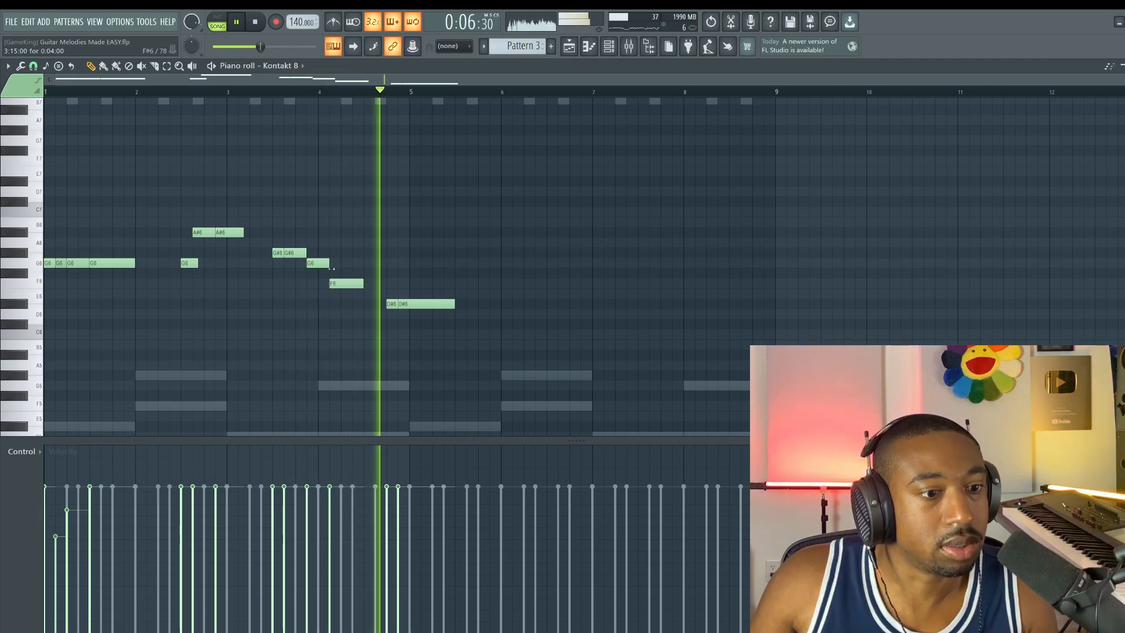
Lengthen the G6 note at 3:15 to five steps, add a C6 note at 5:09, and play
{"action": "left_click_drag", "start_coordinate": [331, 268], "coordinate": [336, 267]}
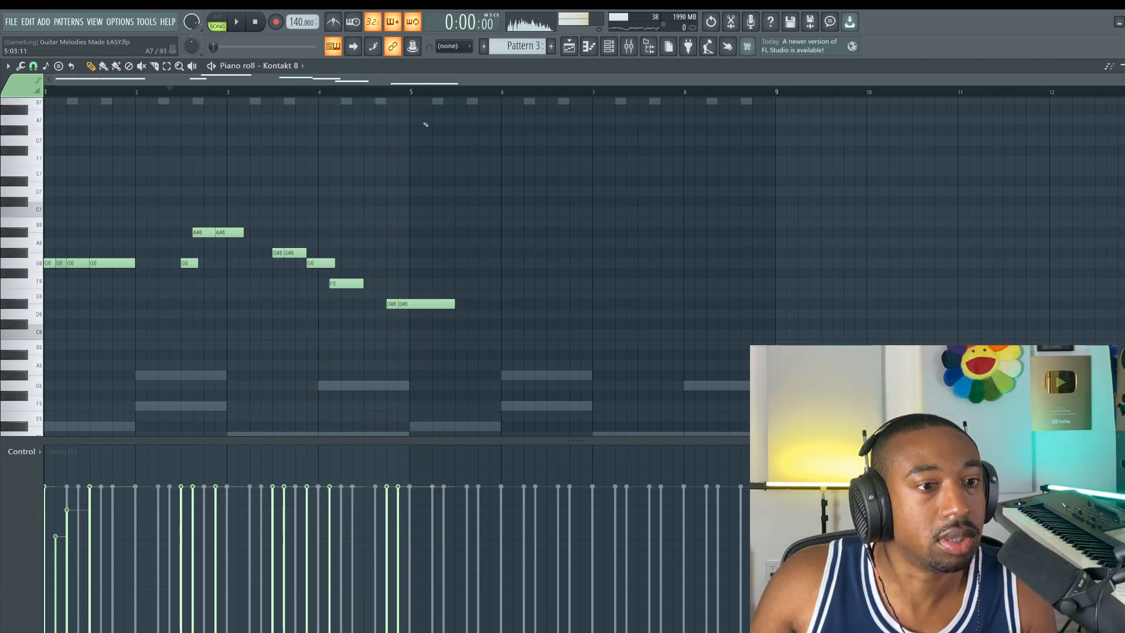
{"action": "key", "text": "space"}
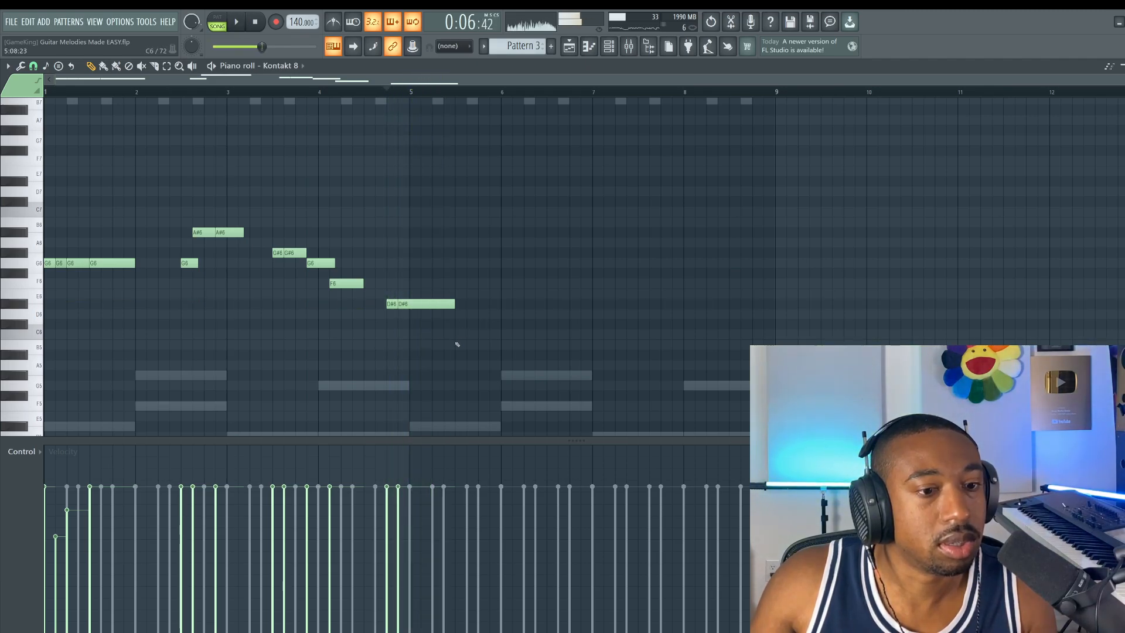
{"action": "left_click", "coordinate": [456, 346]}
{"action": "key", "text": "space"}
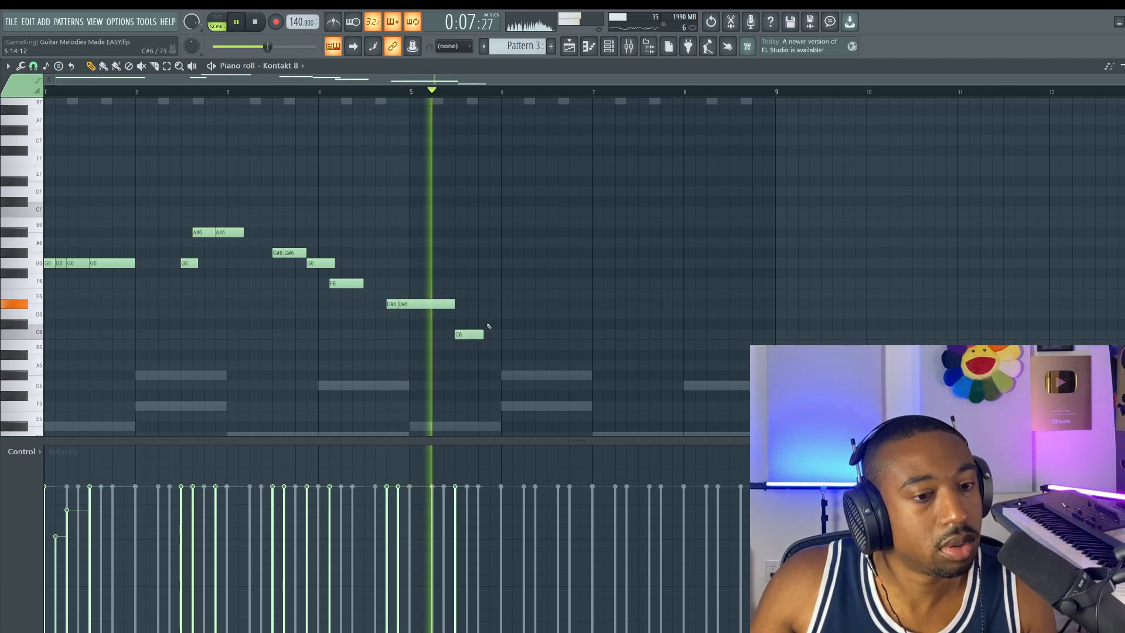
Add an F6 note at 5:11 and a G6 note at 5:13 following the C6, and play the phrase
{"action": "key", "text": "space"}
{"action": "left_click", "coordinate": [473, 293]}
{"action": "left_click_drag", "start_coordinate": [477, 273], "coordinate": [476, 263]}
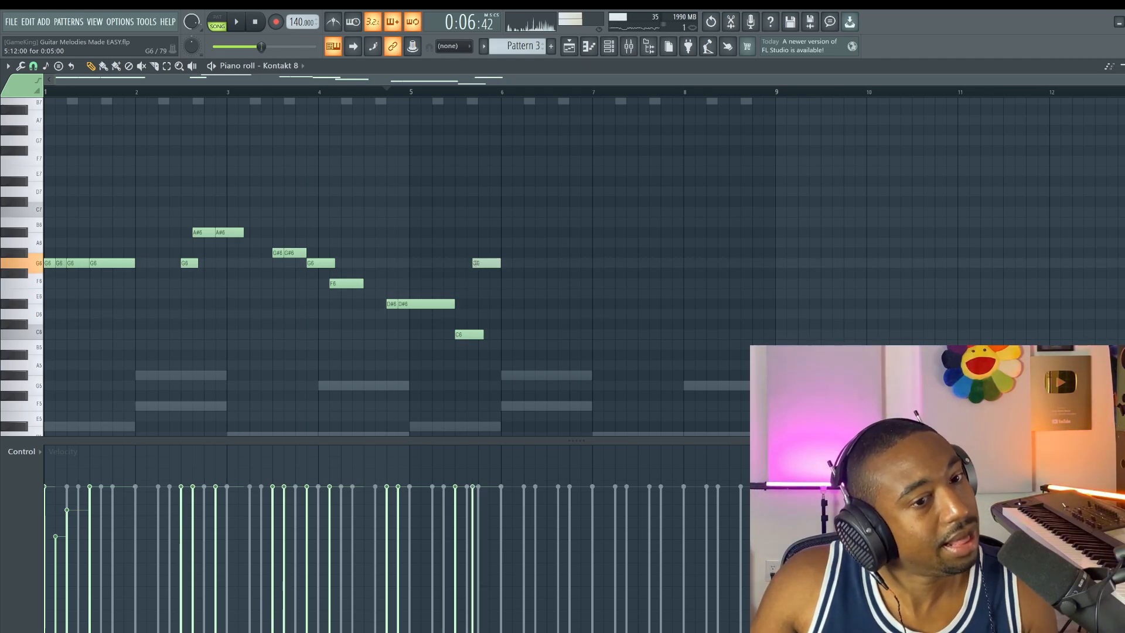
{"action": "key", "text": "space"}
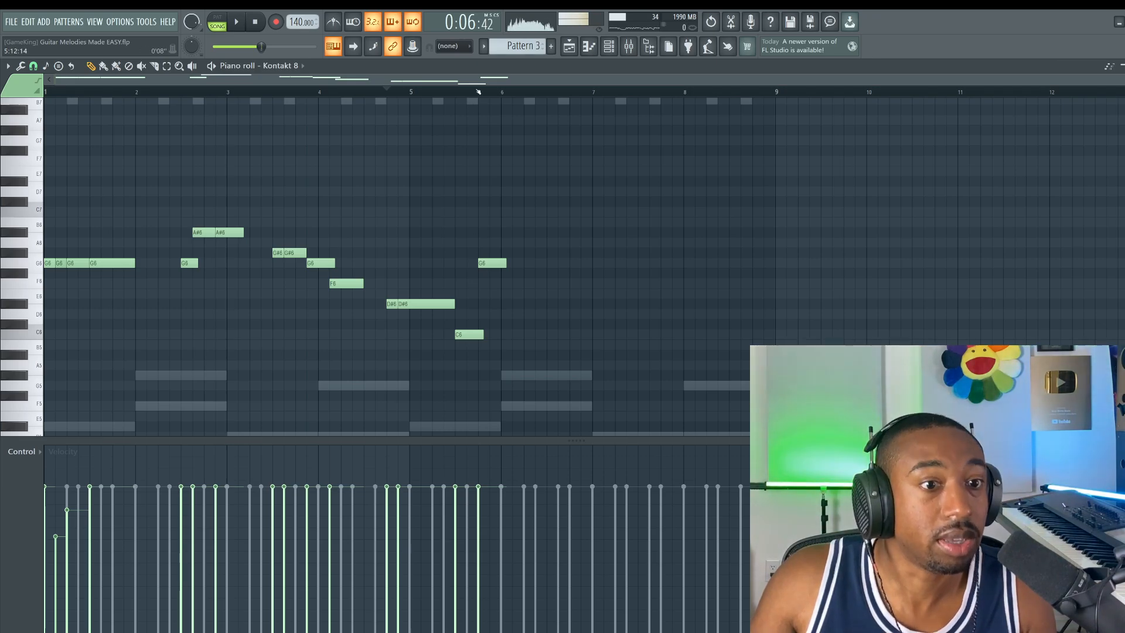
{"action": "scroll", "coordinate": [478, 92], "scroll_direction": "up", "scroll_amount": 2}
{"action": "key", "text": "space"}
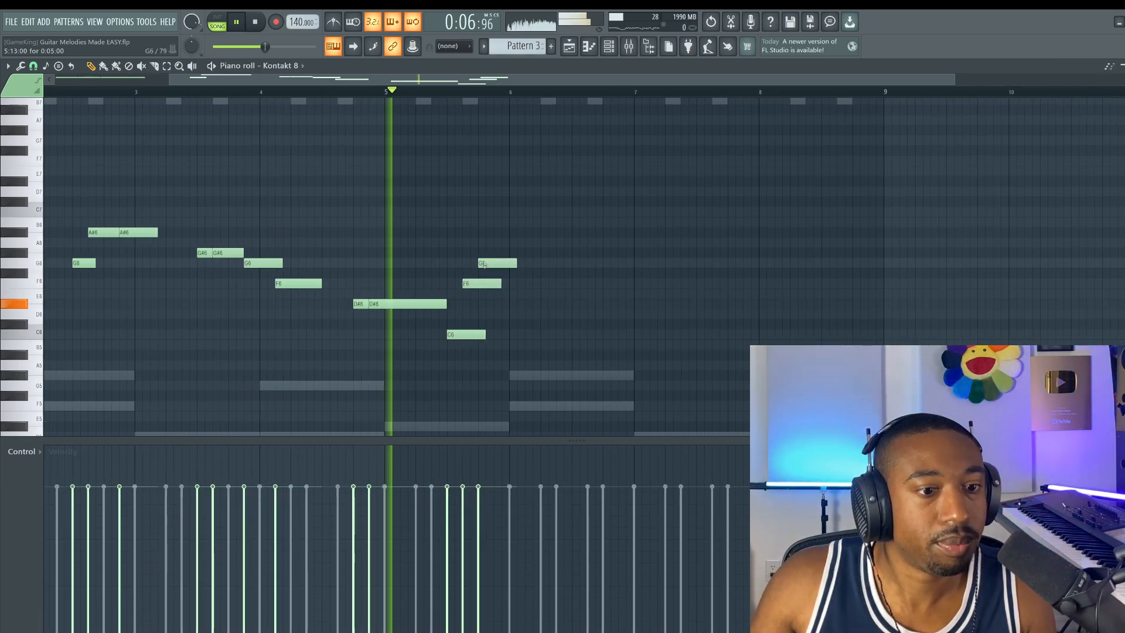
Move bar 5's G6 to 5:12, shorten the C6 to two steps, and add a three-step F6 at 5:15
{"action": "left_click_drag", "start_coordinate": [491, 263], "coordinate": [483, 263]}
{"action": "left_click_drag", "start_coordinate": [485, 335], "coordinate": [462, 334]}
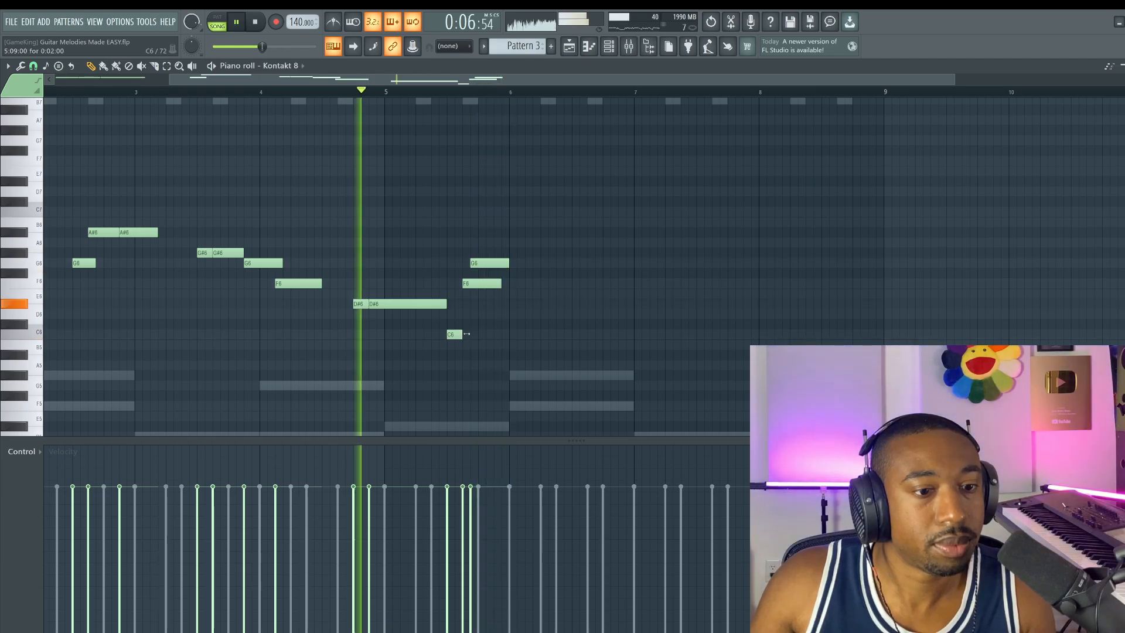
{"action": "key", "text": "space"}
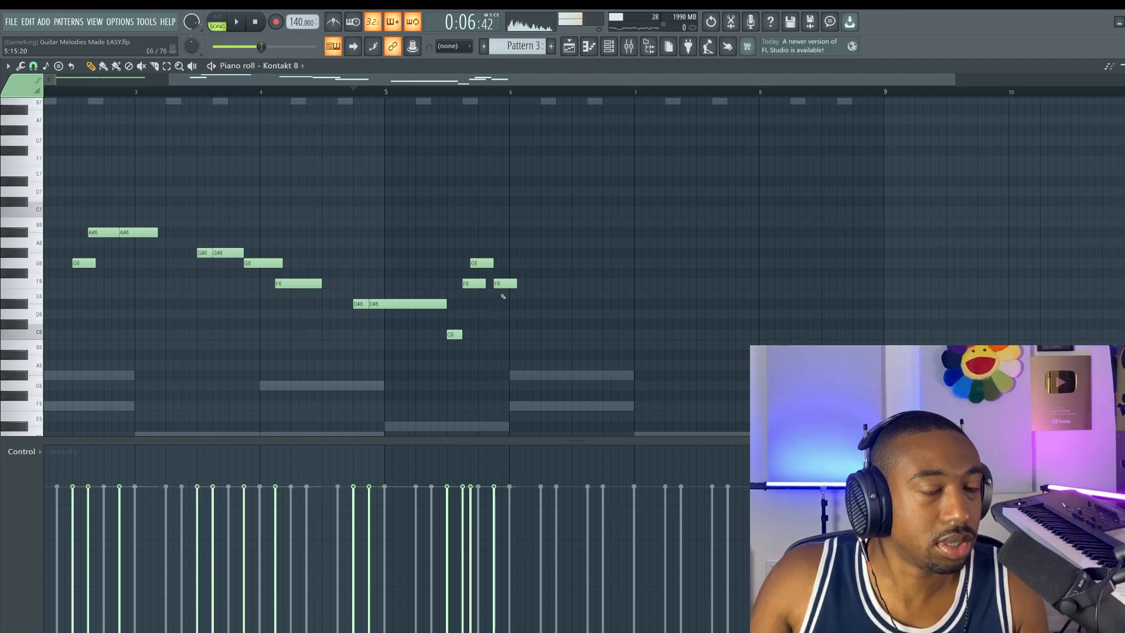
{"action": "key", "text": "space"}
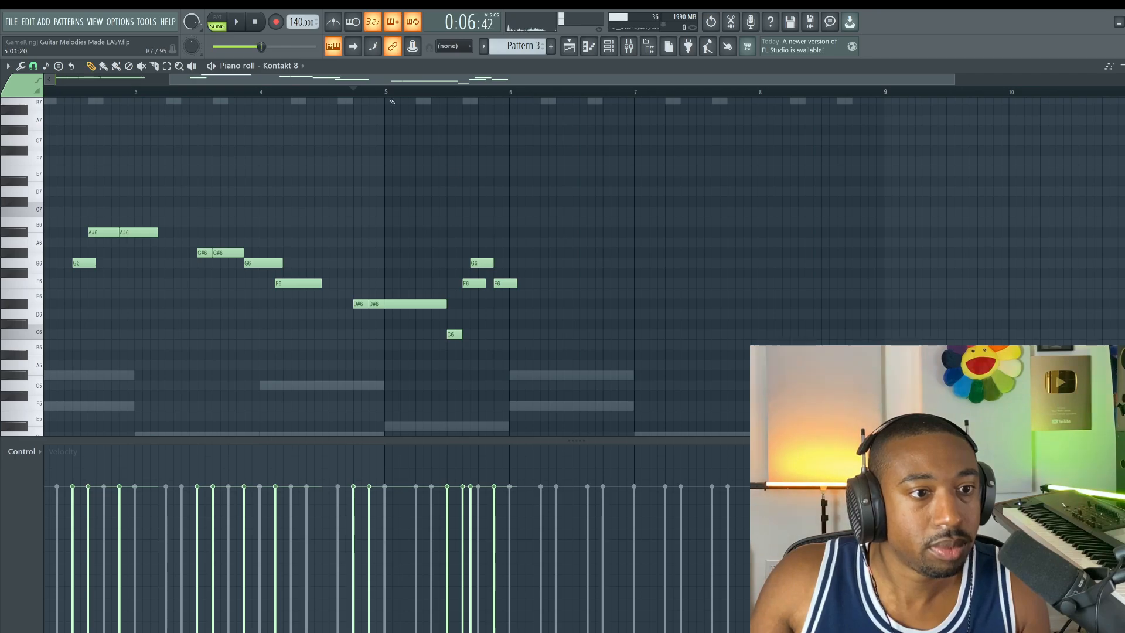
{"action": "key", "text": "space"}
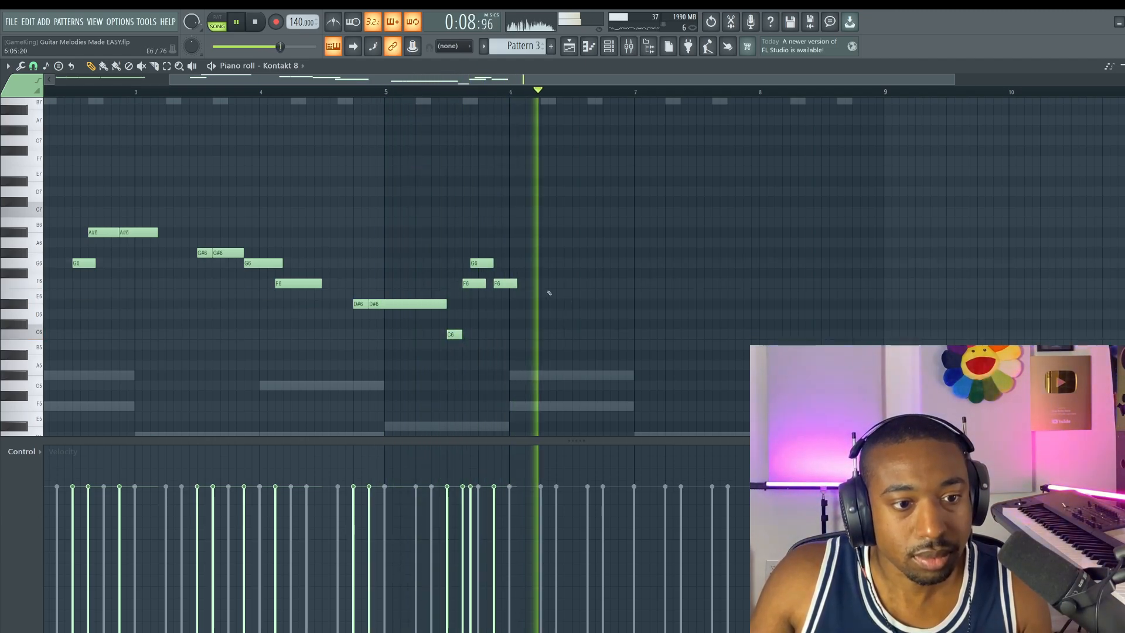
Add a two-step D#6 note at 6:11 and a three-step D6 note at 6:15, checking them in playback
{"action": "key", "text": "space"}
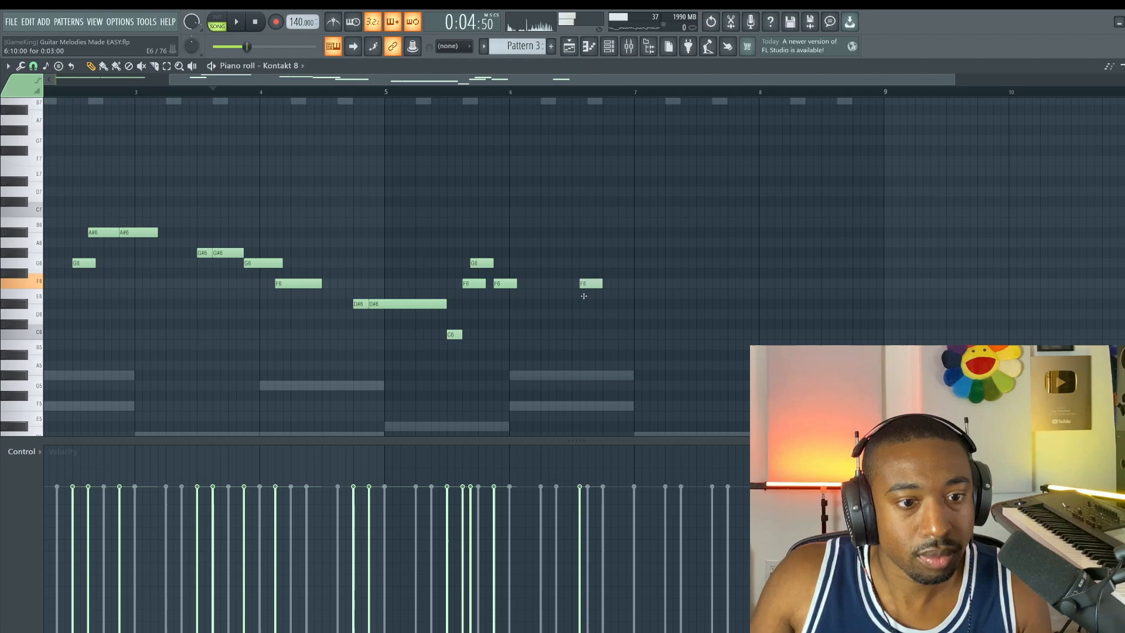
{"action": "key", "text": "space"}
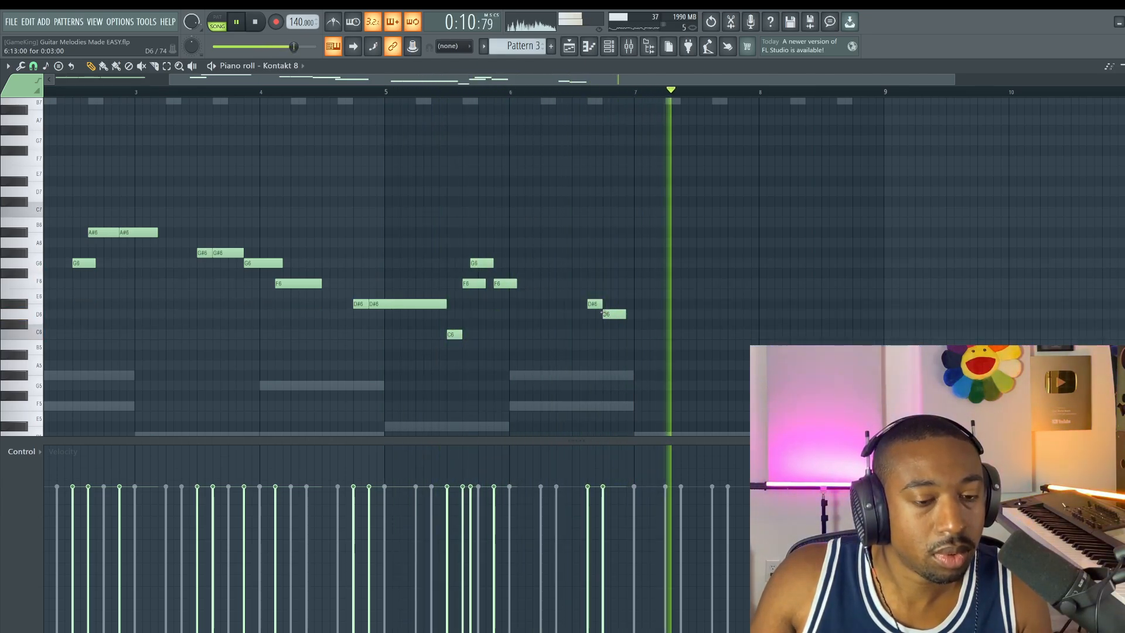
{"action": "left_click_drag", "start_coordinate": [576, 289], "coordinate": [618, 332]}
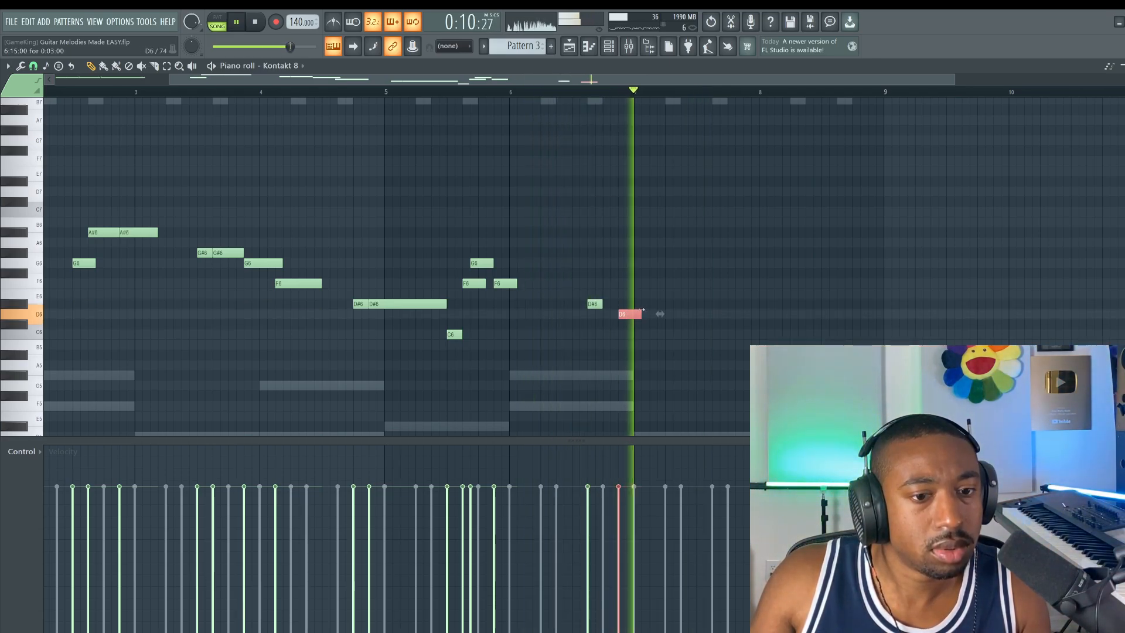
Add B5 at 7:11, C6 at 8:01 and D6 at 8:09, lengthened to run into each other up to bar 9
{"action": "right_click", "coordinate": [672, 344]}
{"action": "key", "text": "space"}
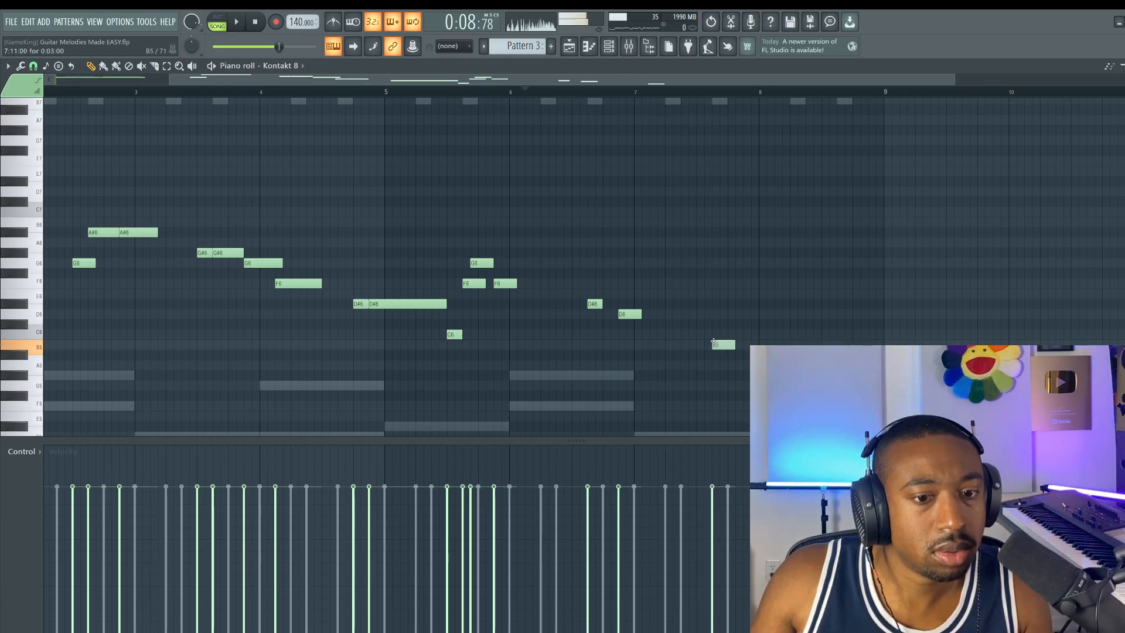
{"action": "key", "text": "space"}
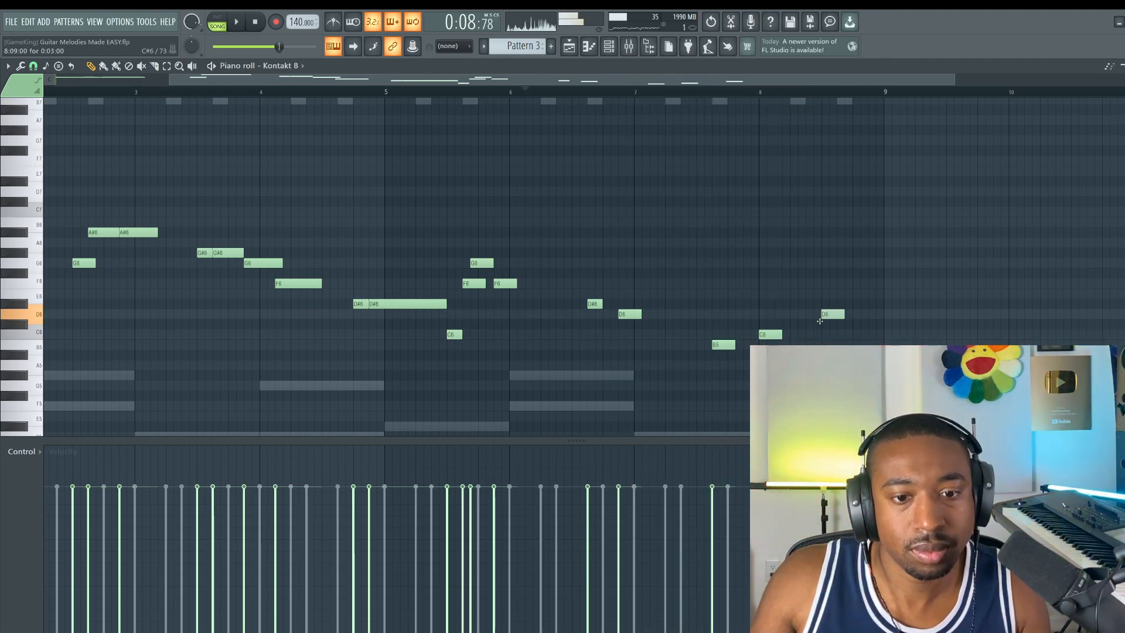
{"action": "left_click_drag", "start_coordinate": [859, 301], "coordinate": [710, 385]}
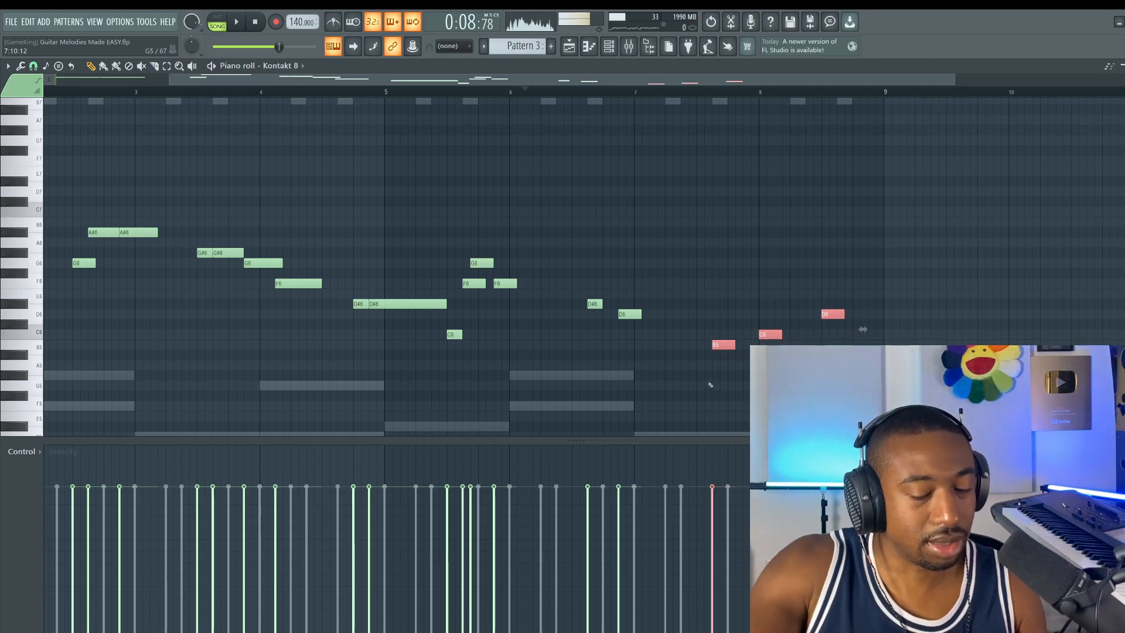
{"action": "scroll", "coordinate": [463, 171], "scroll_direction": "down", "scroll_amount": 5}
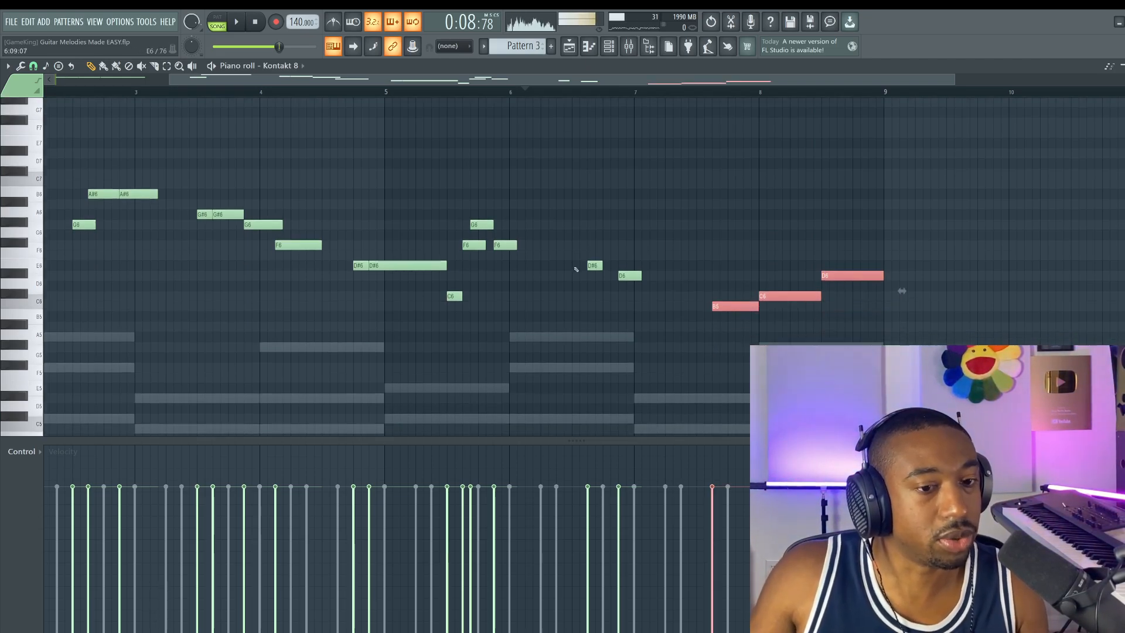
Play the full eight-bar melody against the ghosted chord notes
{"action": "scroll", "coordinate": [498, 195], "scroll_direction": "up", "scroll_amount": 2}
{"action": "key", "text": "space"}
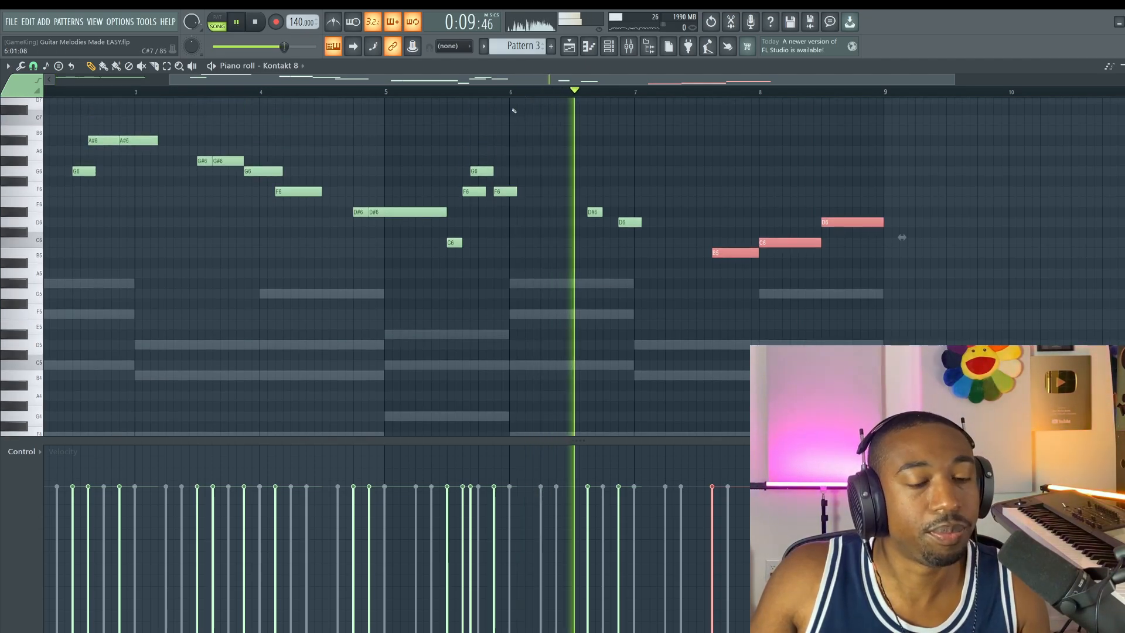
{"action": "scroll", "coordinate": [547, 146], "scroll_direction": "down", "scroll_amount": 1}
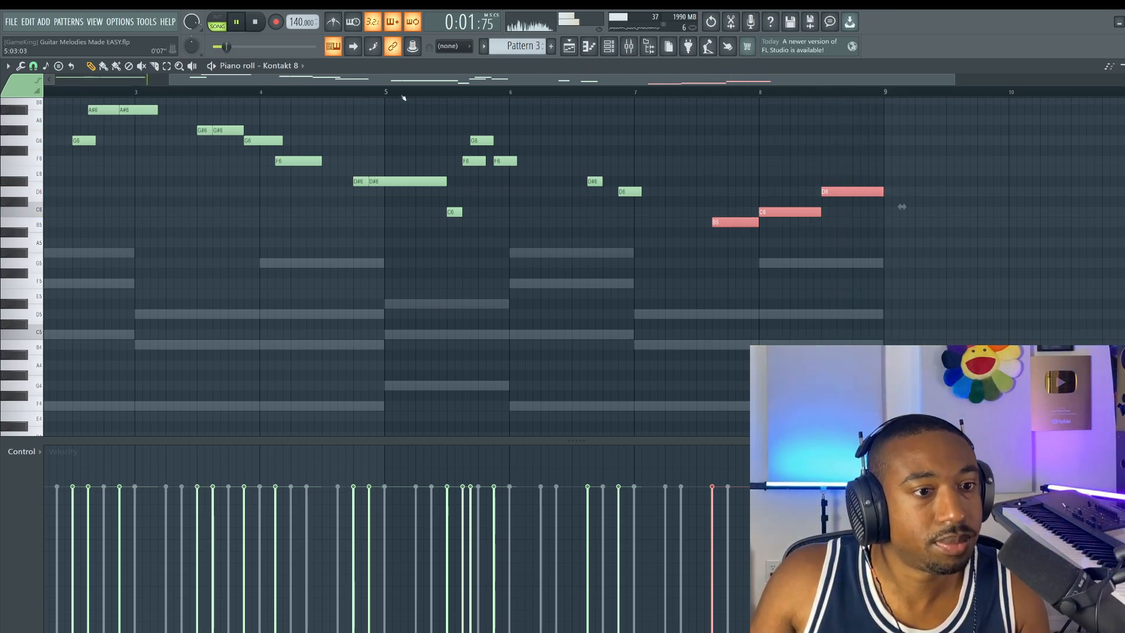
{"action": "scroll", "coordinate": [413, 106], "scroll_direction": "down", "scroll_amount": 2, "text": "ctrl"}
{"action": "scroll", "coordinate": [434, 153], "scroll_direction": "down", "scroll_amount": 2}
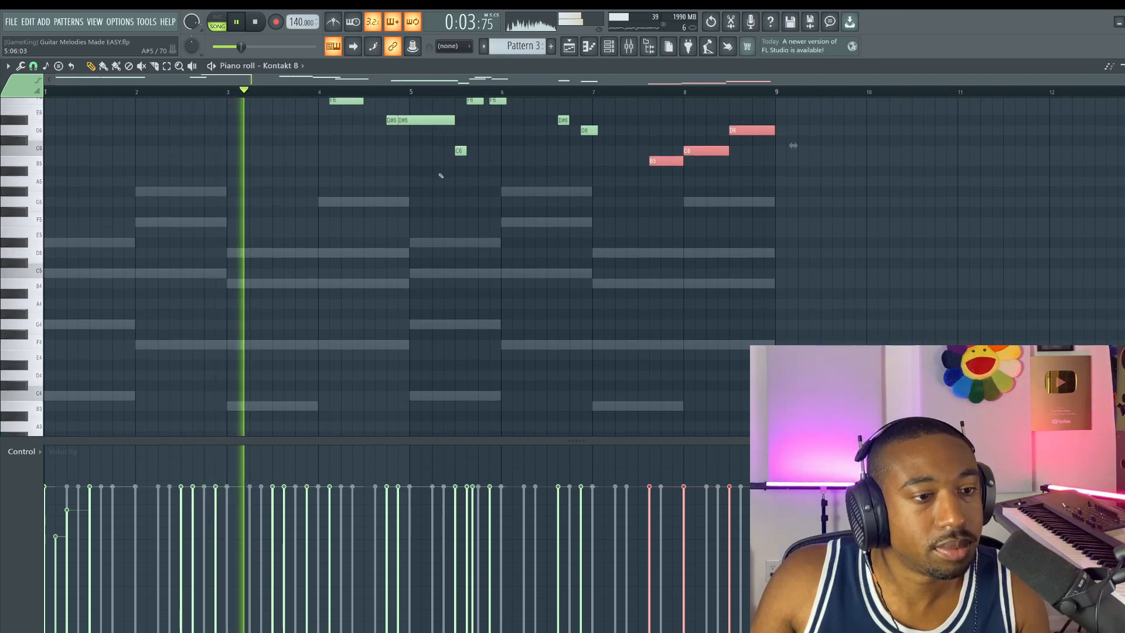
{"action": "scroll", "coordinate": [445, 181], "scroll_direction": "up", "scroll_amount": 2}
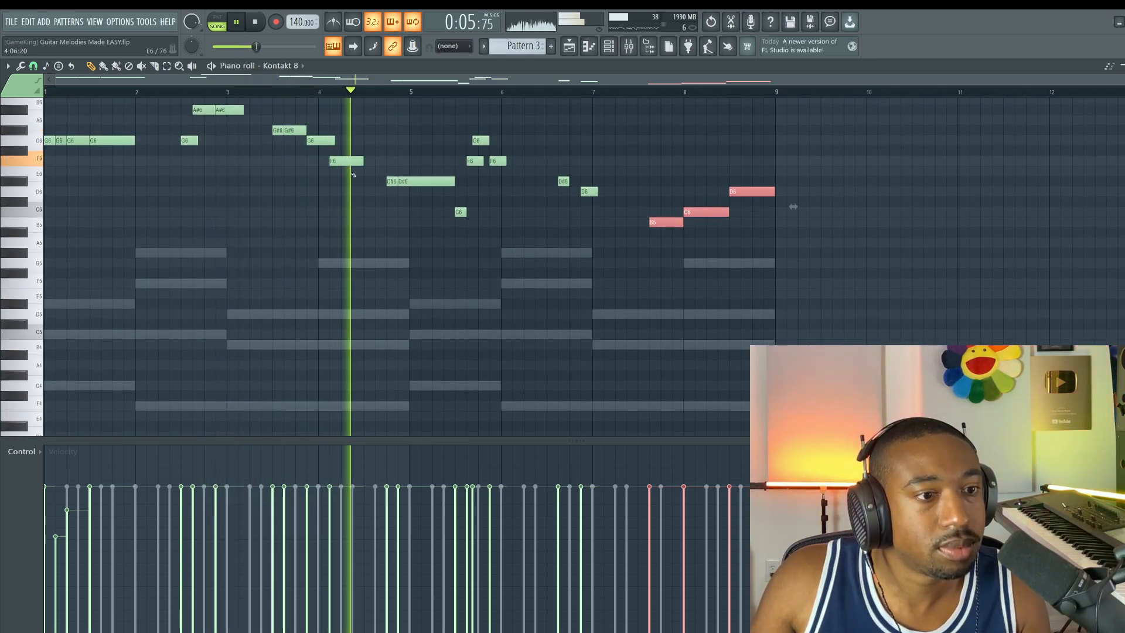
{"action": "key", "text": "space"}
Trim the second G#6 and the following G6 and F6 notes around bar 4 by a few ticks, and play them
{"action": "left_click_drag", "start_coordinate": [284, 106], "coordinate": [332, 176]}
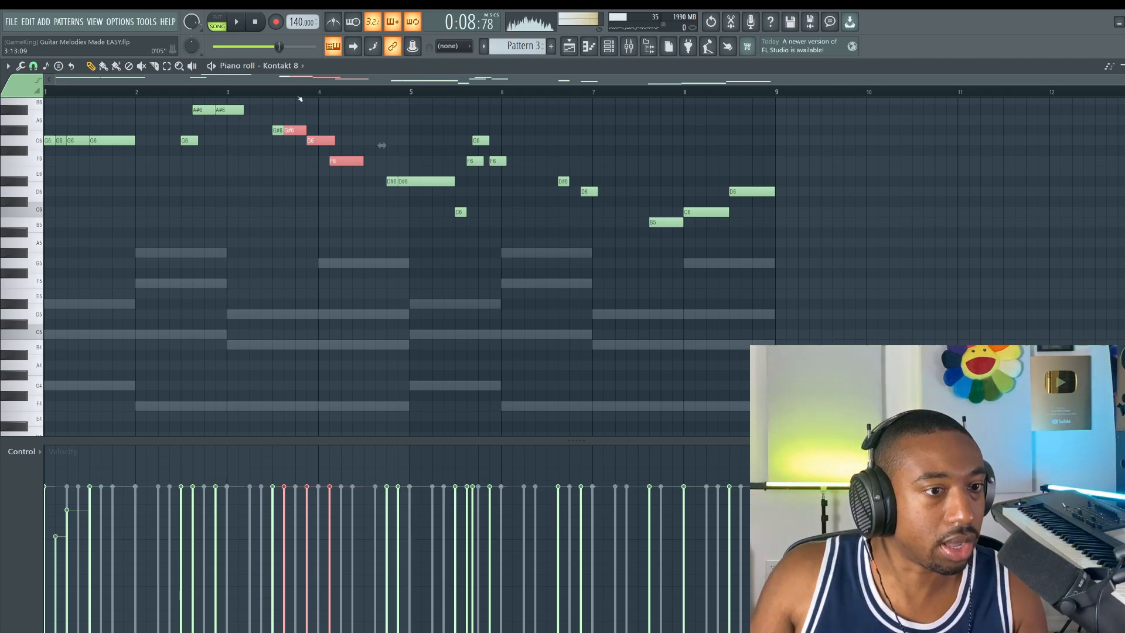
{"action": "scroll", "coordinate": [300, 100], "scroll_direction": "up", "scroll_amount": 3, "text": "ctrl"}
{"action": "left_click_drag", "start_coordinate": [316, 141], "coordinate": [315, 135]}
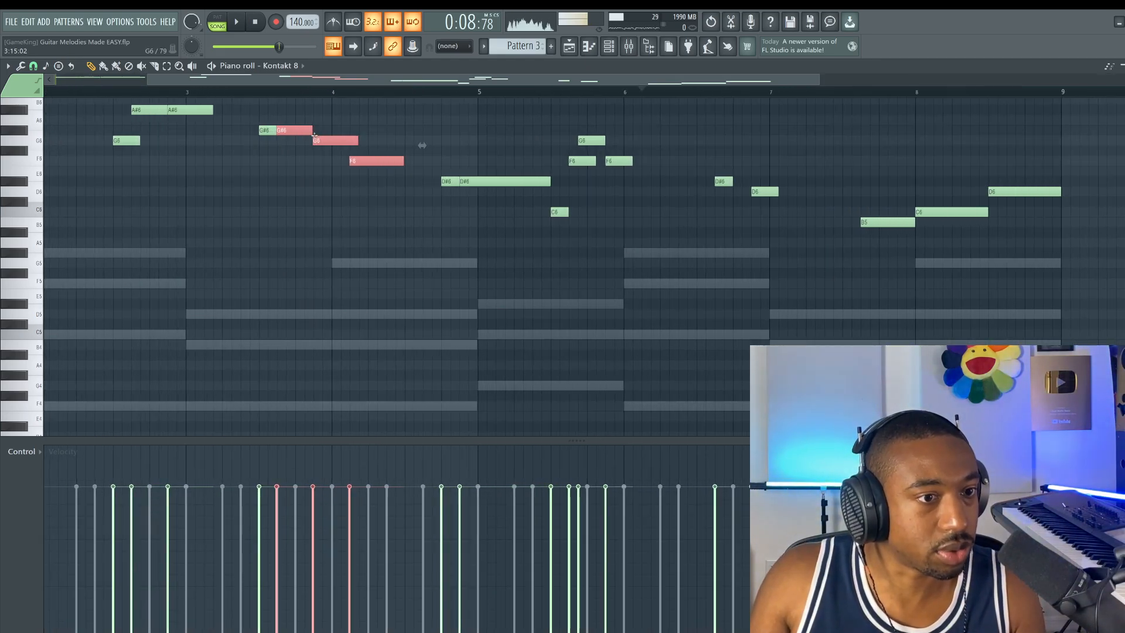
{"action": "key", "text": "space"}
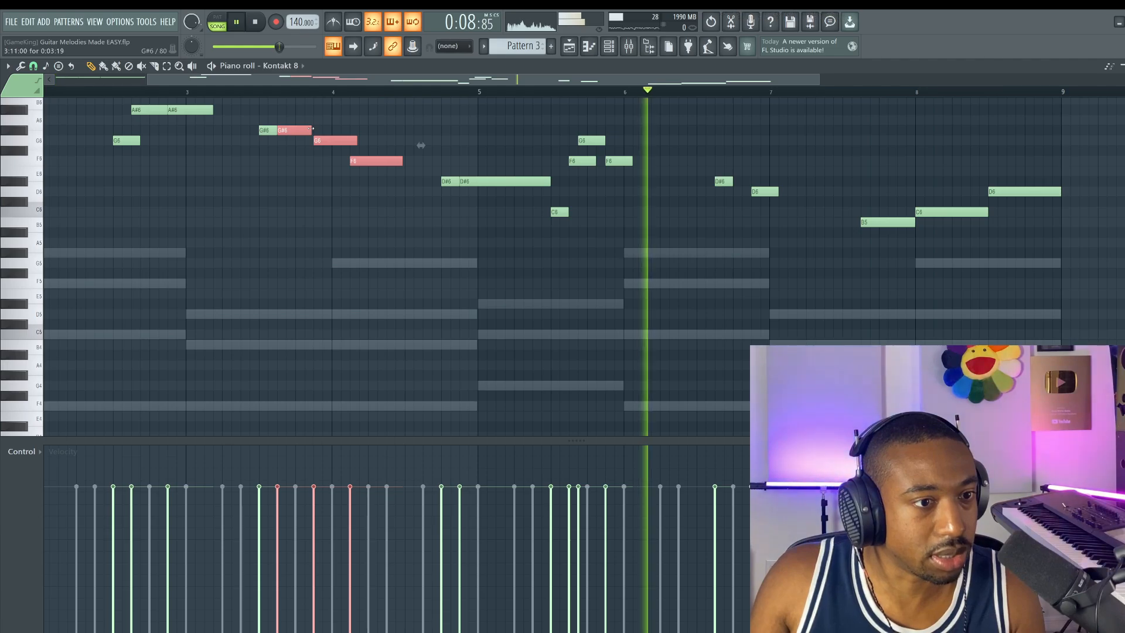
{"action": "left_click", "coordinate": [256, 90]}
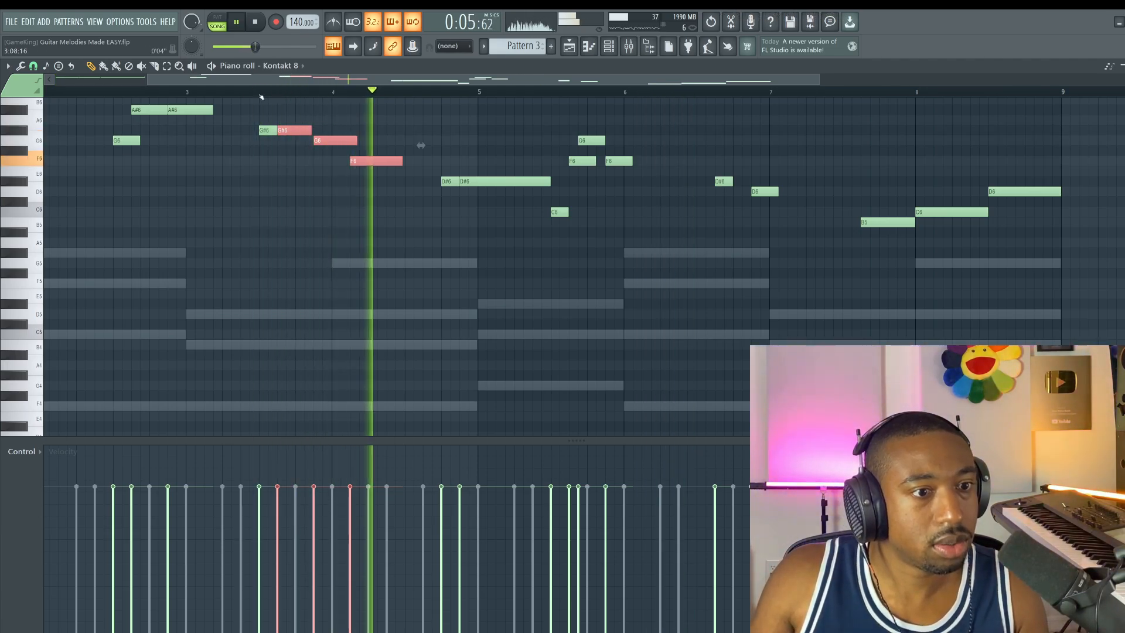
{"action": "key", "text": "space"}
Try shortening the G6 note at 3:15 so it ends where the F6 begins, and play it
{"action": "left_click", "coordinate": [360, 141]}
{"action": "key", "text": "space"}
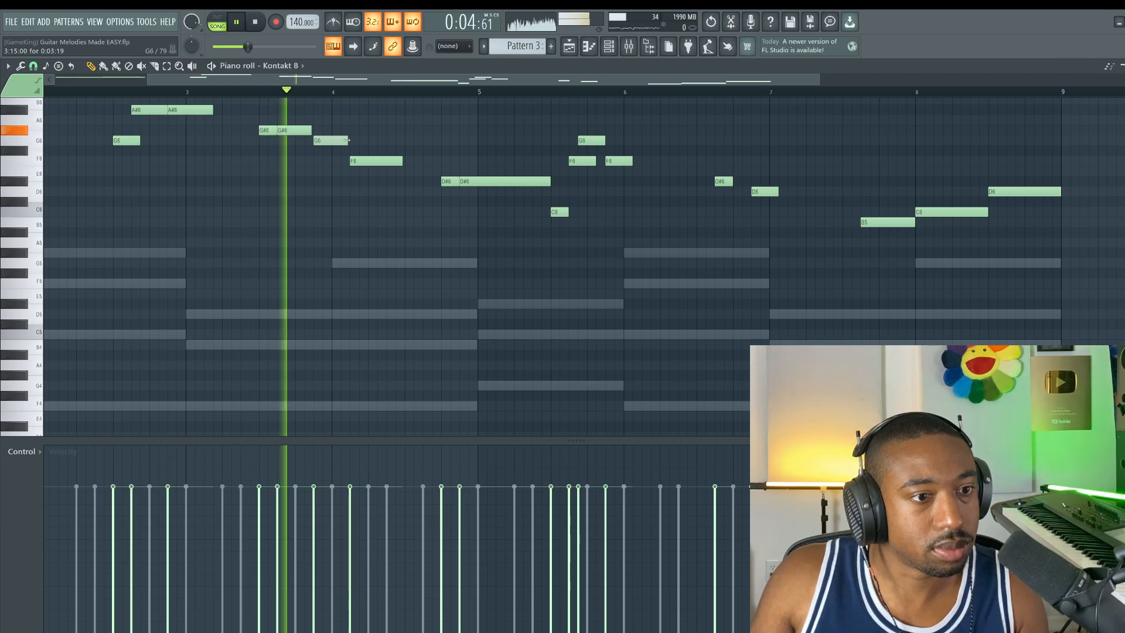
{"action": "left_click_drag", "start_coordinate": [345, 140], "coordinate": [355, 140]}
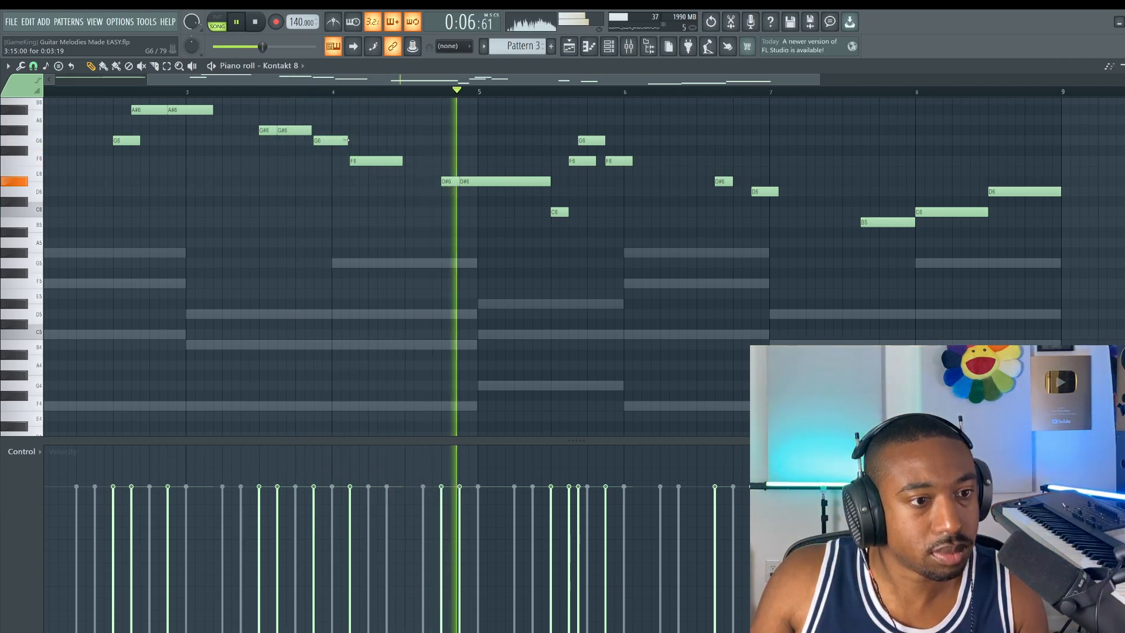
Add a short F6 grace note at 3:15, delay the G6 to 3:15:14, shorten the G6 slightly, and play
{"action": "key", "text": "space"}
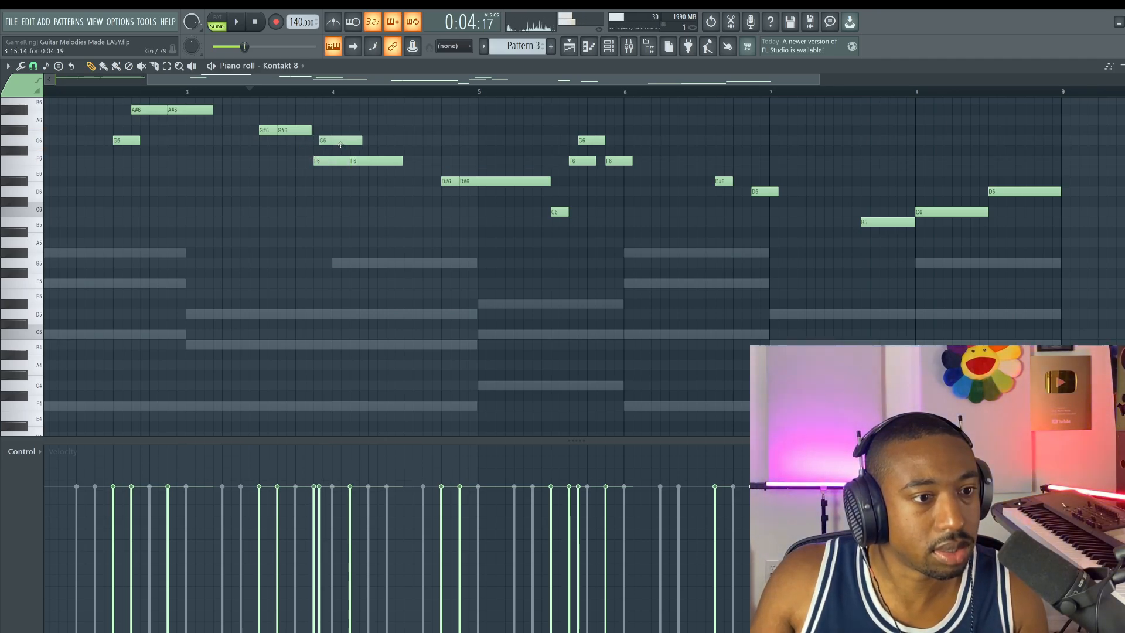
{"action": "key", "text": "space"}
{"action": "left_click_drag", "start_coordinate": [349, 160], "coordinate": [332, 162]}
{"action": "key", "text": "space"}
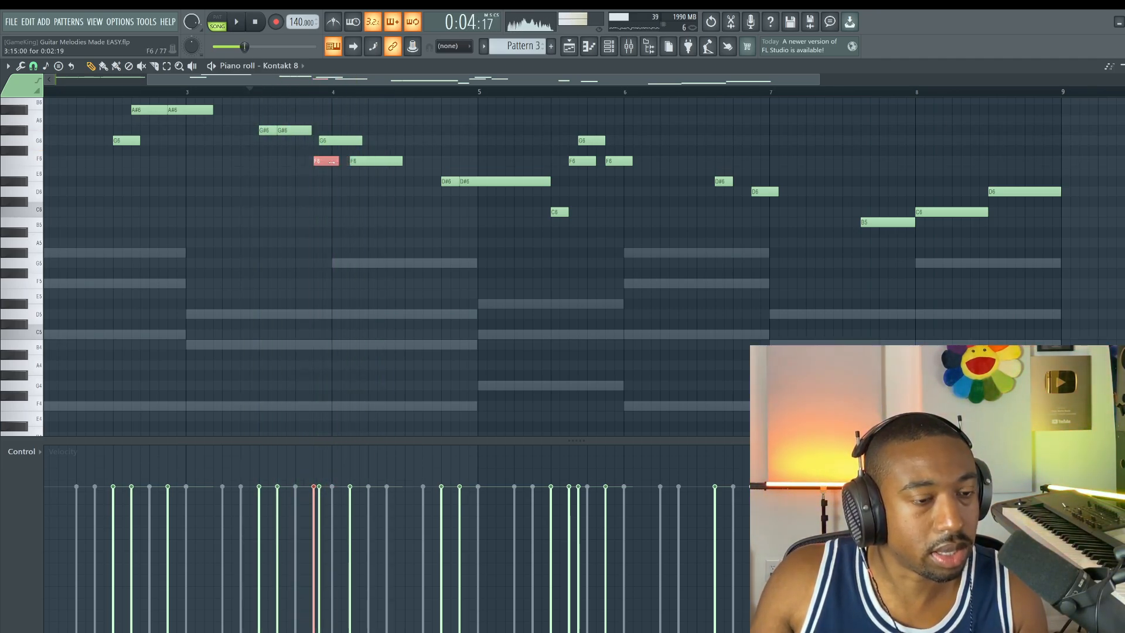
{"action": "key", "text": "space"}
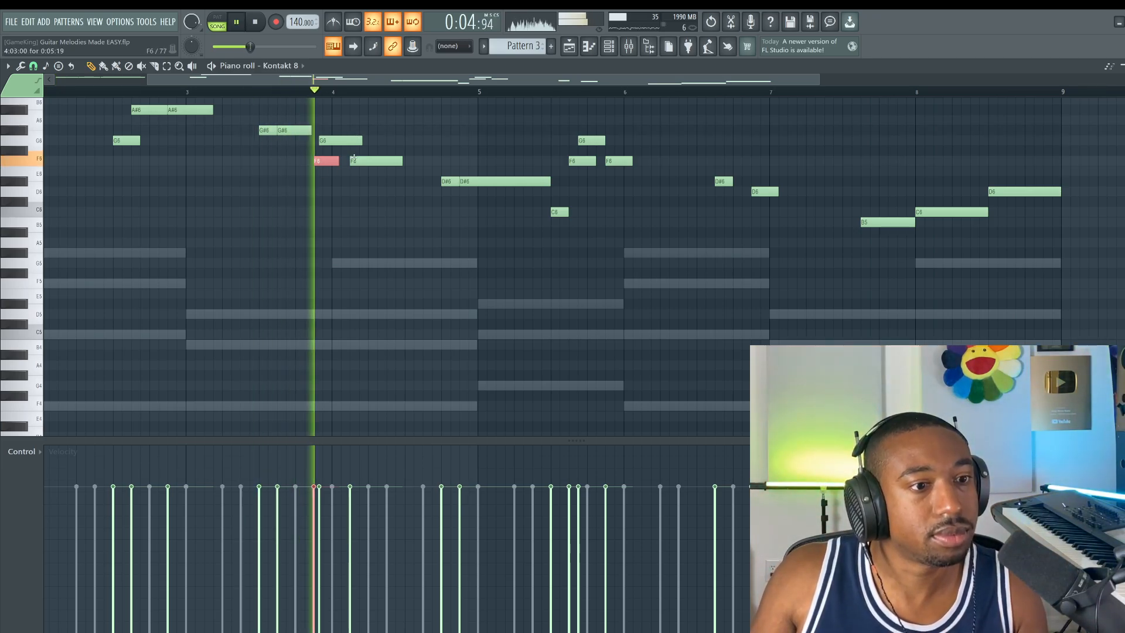
{"action": "key", "text": "space"}
{"action": "left_click_drag", "start_coordinate": [363, 142], "coordinate": [355, 140]}
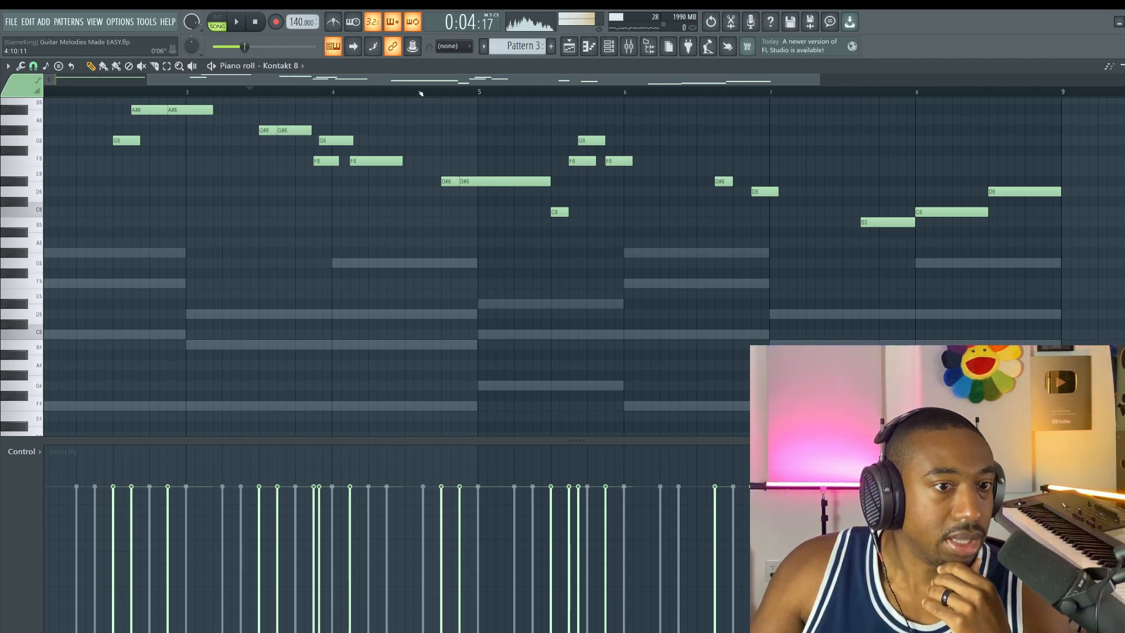
Play the melody through the new F6 grace note before bar 4 and onward
{"action": "scroll", "coordinate": [421, 93], "scroll_direction": "down", "scroll_amount": 2}
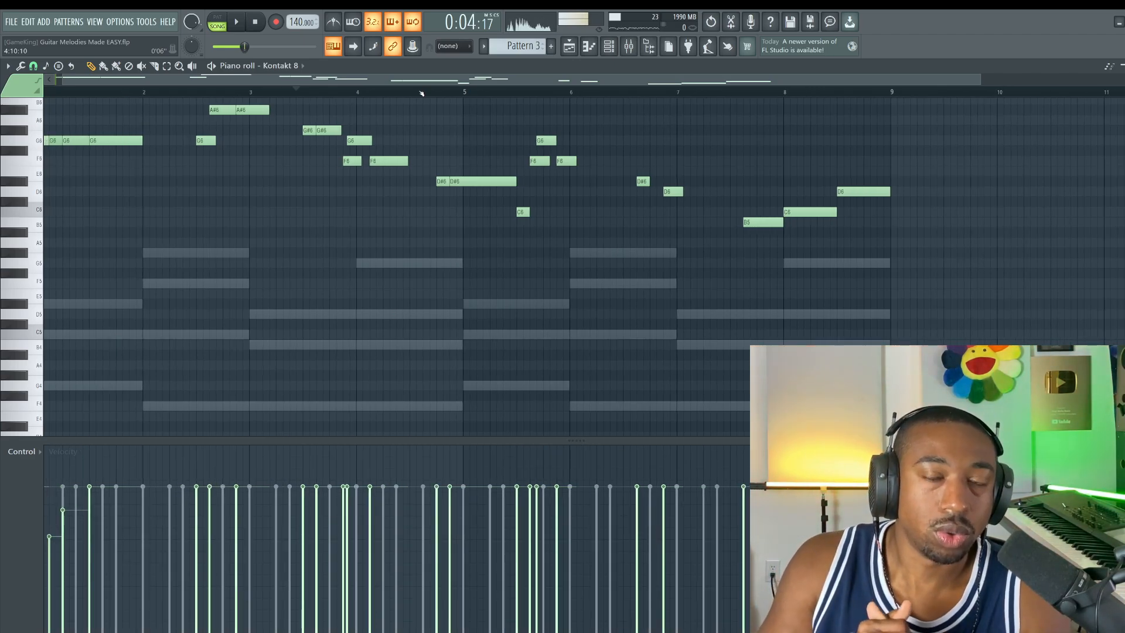
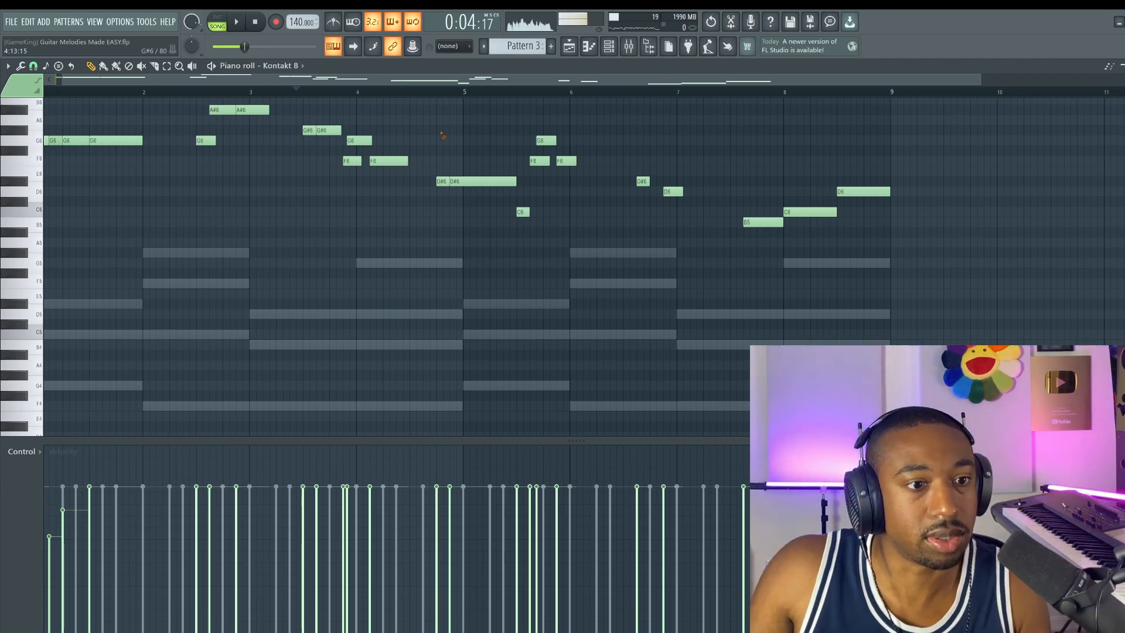
{"action": "scroll", "coordinate": [458, 126], "scroll_direction": "up", "scroll_amount": 1}
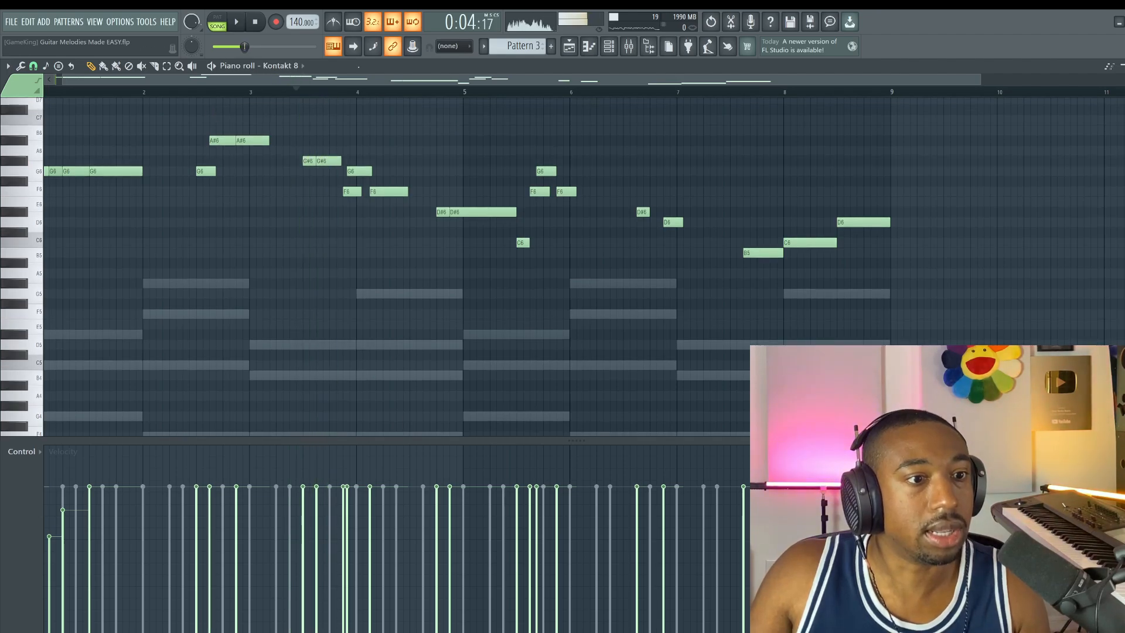
{"action": "key", "text": "space"}
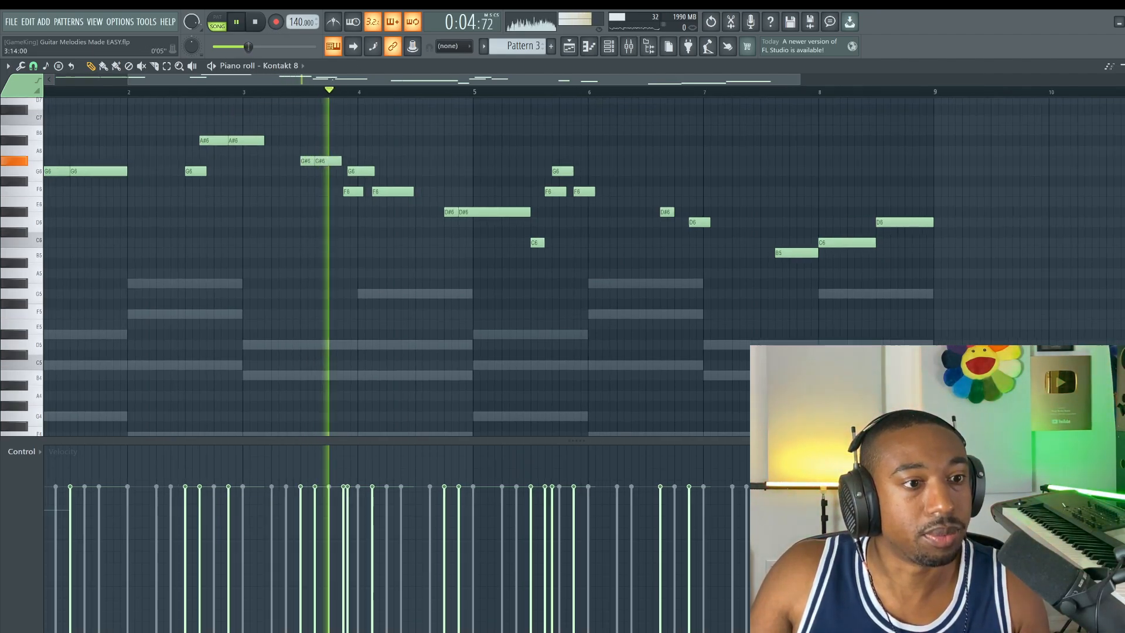
Raise the second G6 note's velocity in bar 1 to match the third G6, and play the melody from the start
{"action": "scroll", "coordinate": [350, 124], "scroll_direction": "up", "scroll_amount": 2}
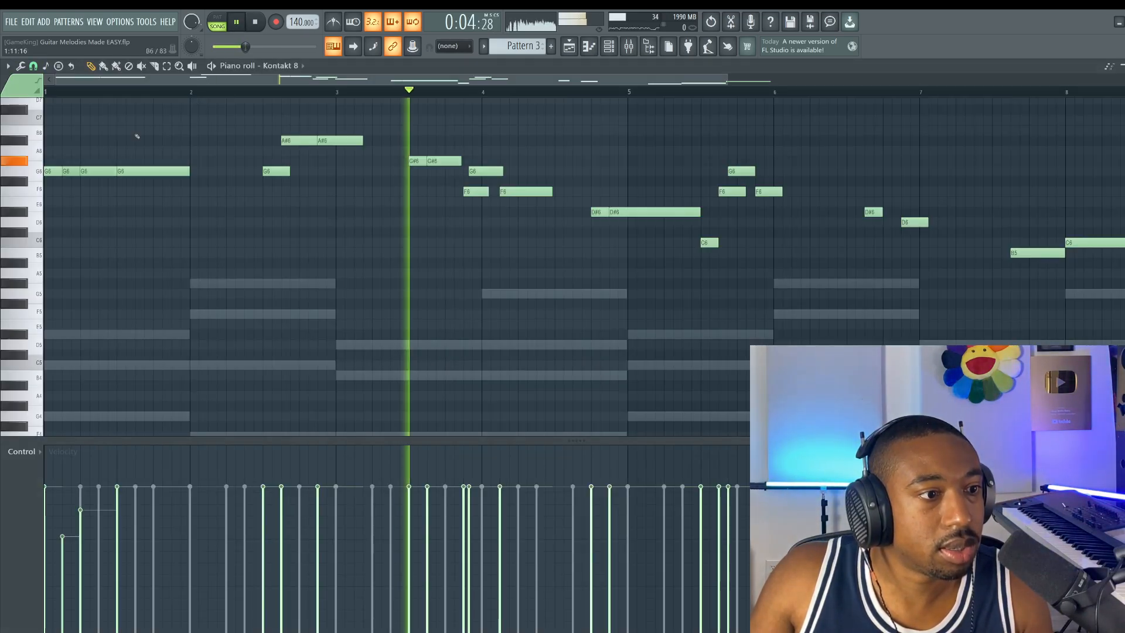
{"action": "key", "text": "space"}
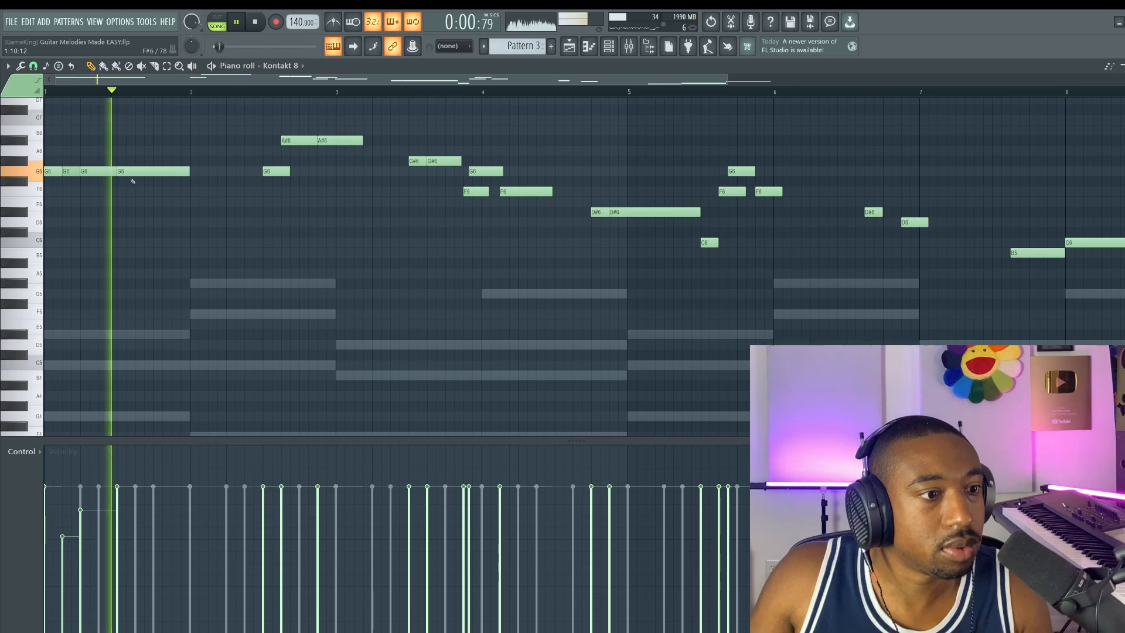
{"action": "key", "text": "space"}
{"action": "key", "text": "space"}
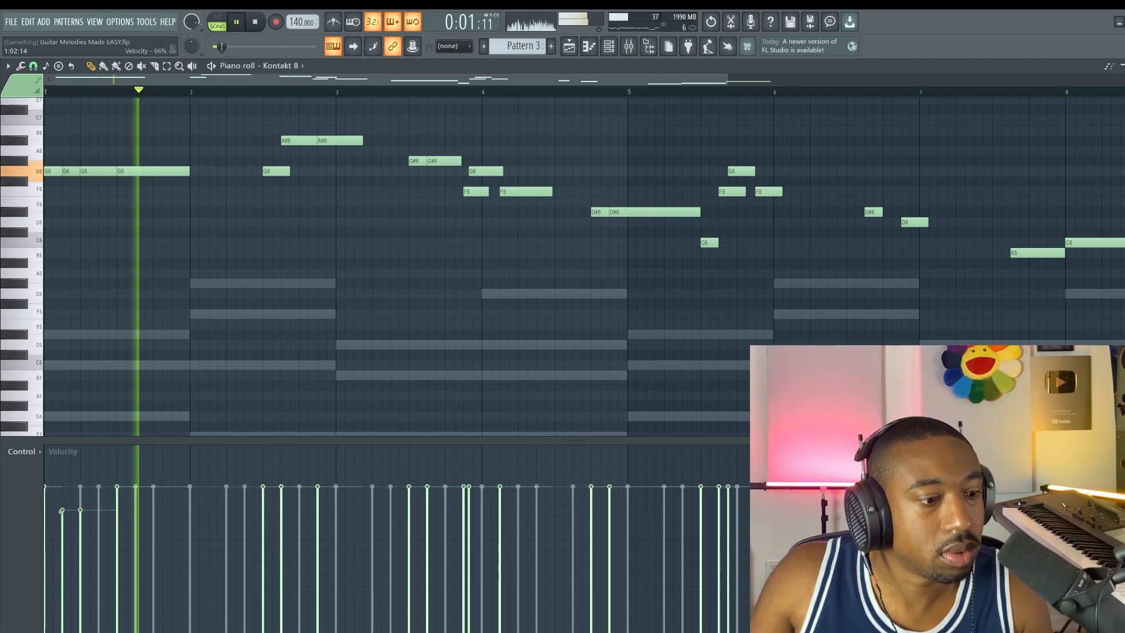
{"action": "key", "text": "space"}
{"action": "key", "text": "space"}
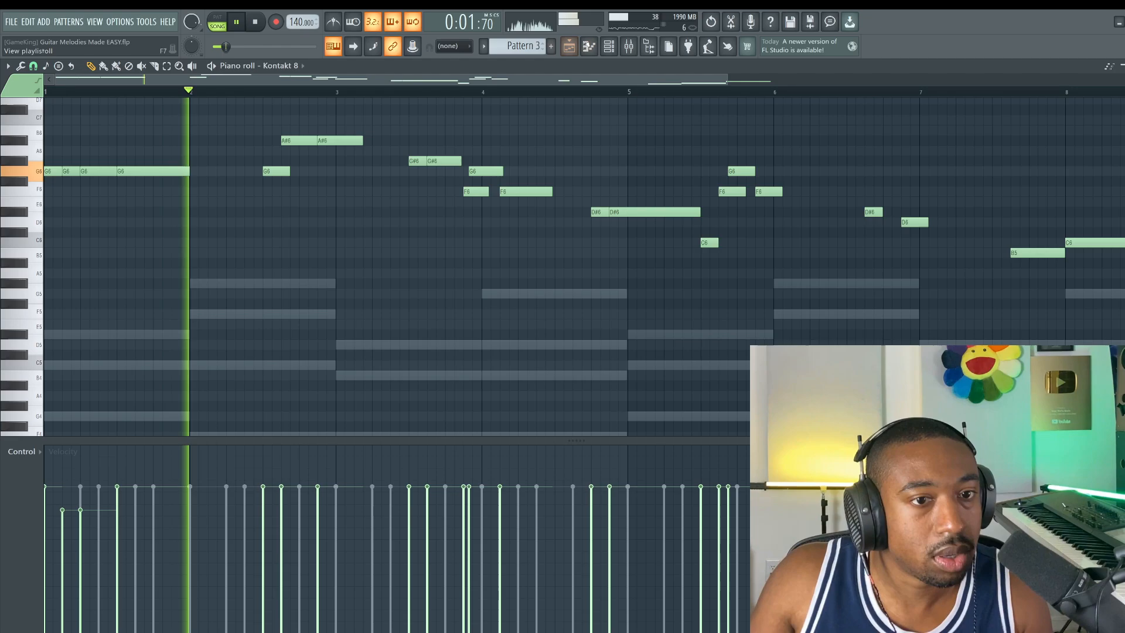
Open the strummed chord channel's notes in the piano roll and play from the start through to bar 4
{"action": "key", "text": "F6"}
{"action": "key", "text": "space"}
{"action": "key", "text": "F6"}
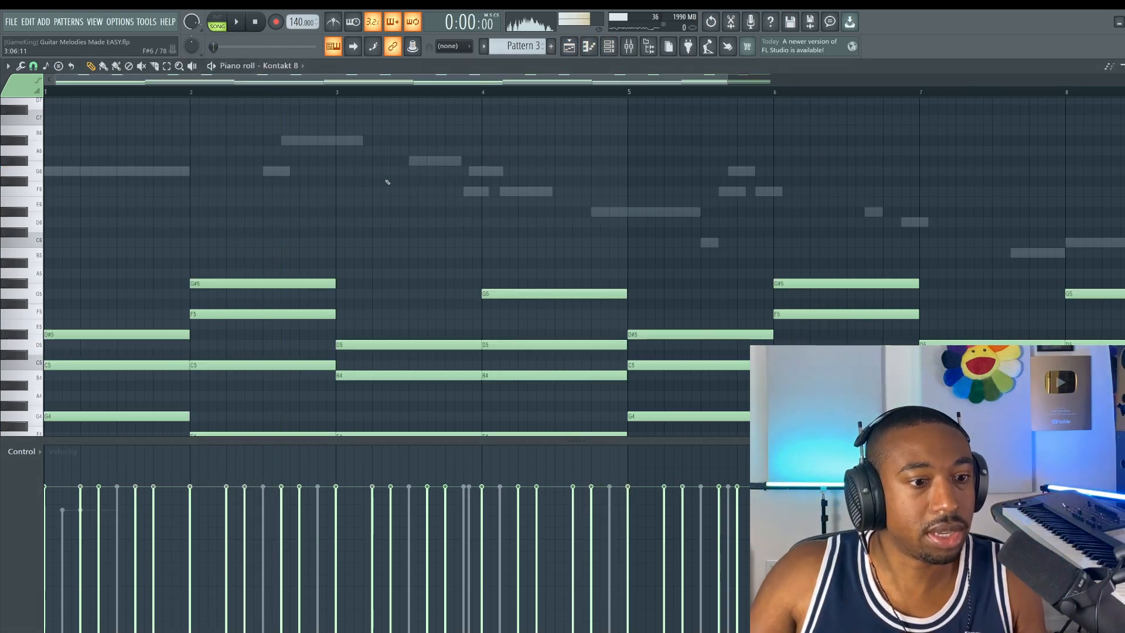
{"action": "key", "text": "space"}
{"action": "scroll", "coordinate": [506, 93], "scroll_direction": "down", "scroll_amount": 3, "text": "ctrl"}
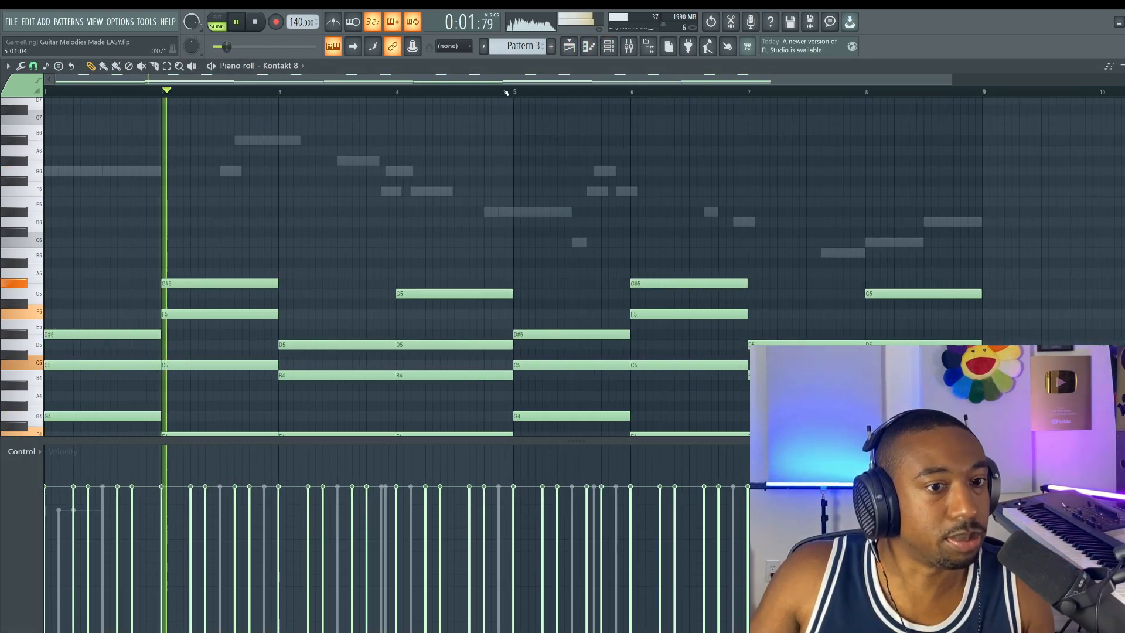
{"action": "scroll", "coordinate": [503, 139], "scroll_direction": "down", "scroll_amount": 2}
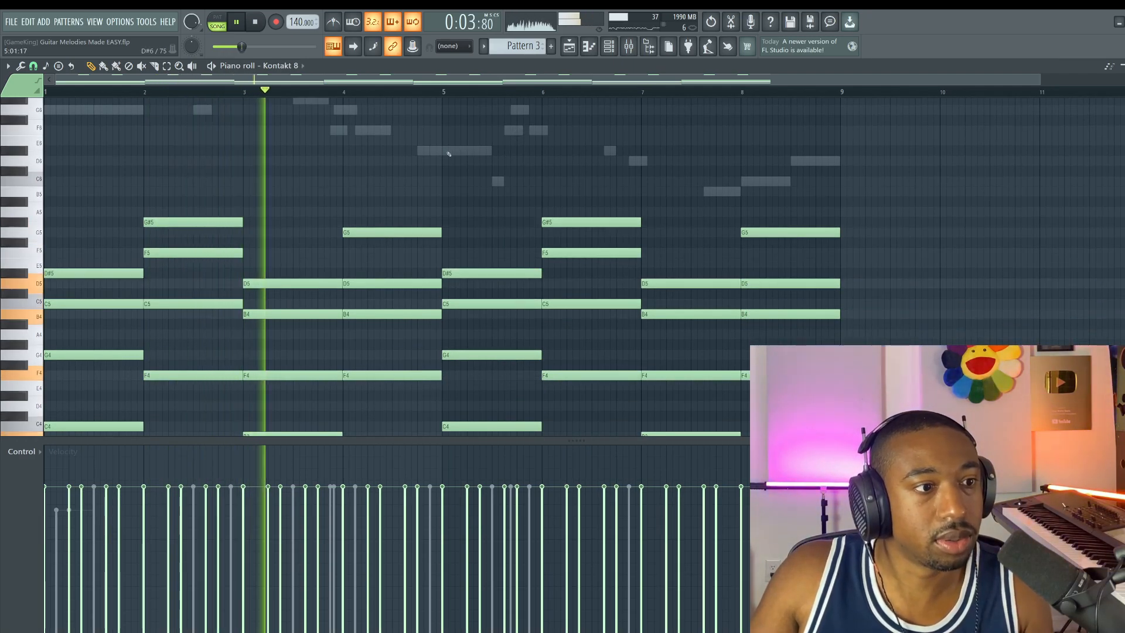
{"action": "left_click", "coordinate": [453, 151]}
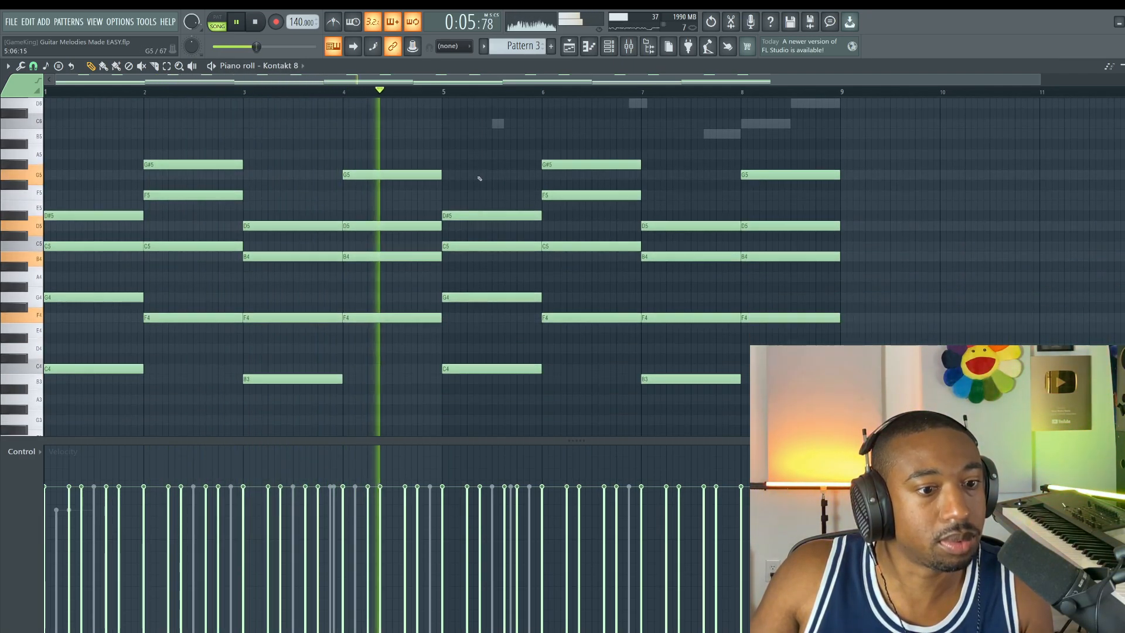
{"action": "scroll", "coordinate": [477, 178], "scroll_direction": "down", "scroll_amount": 2}
Move the D#5 of the bar 5 chord down an octave to D#4, and save the project
{"action": "key", "text": "space"}
{"action": "left_click_drag", "start_coordinate": [495, 156], "coordinate": [444, 420]}
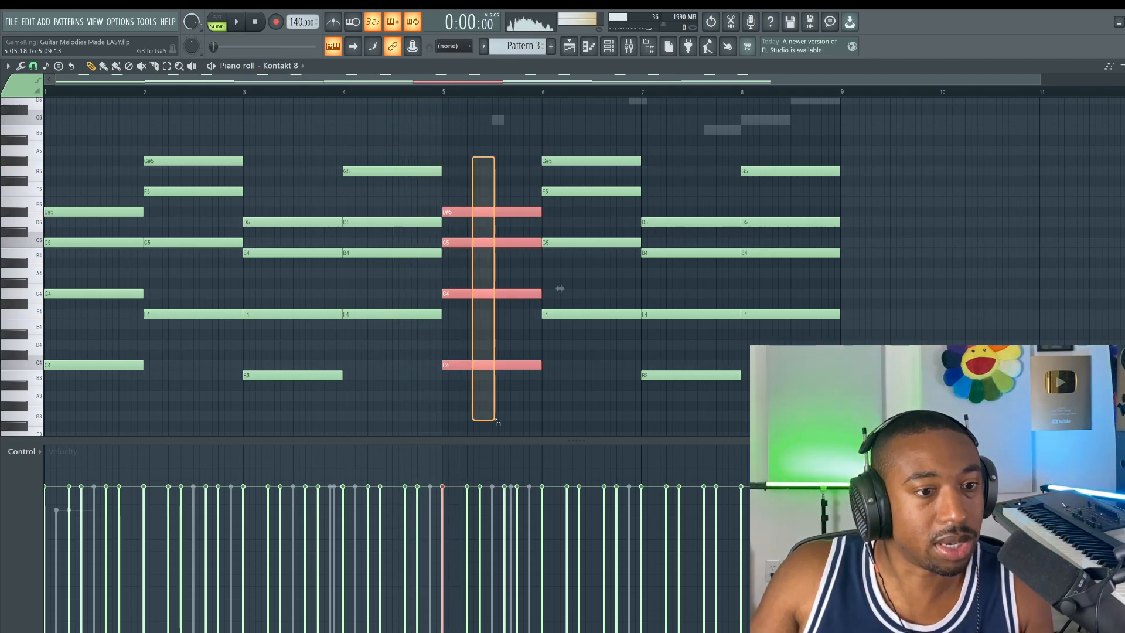
{"action": "left_click", "coordinate": [375, 93]}
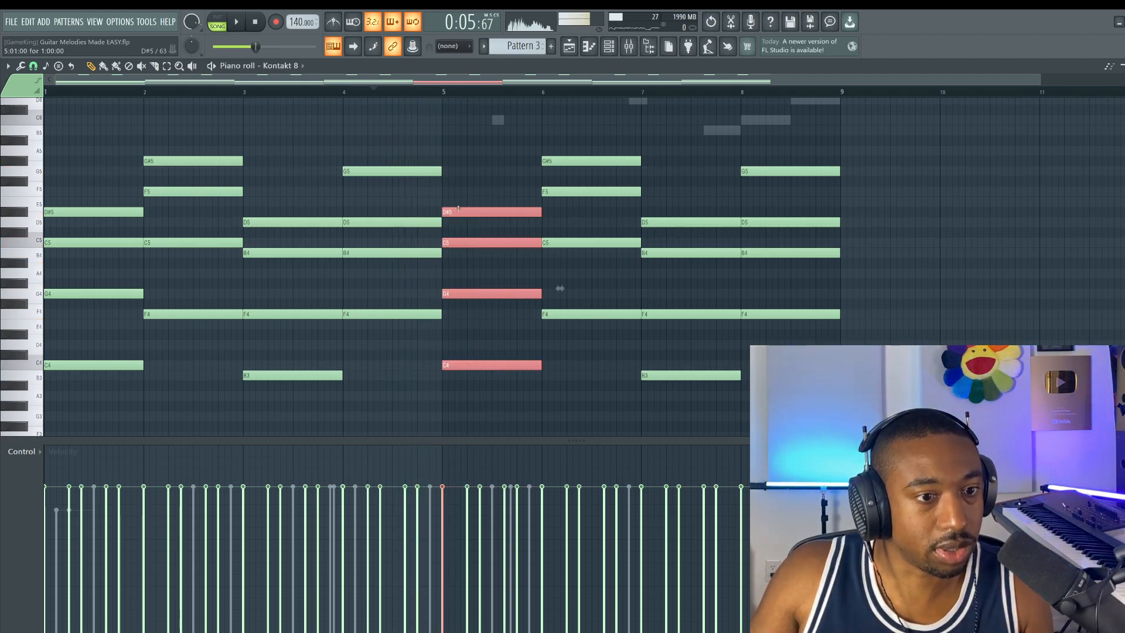
{"action": "key", "text": "ctrl+Down"}
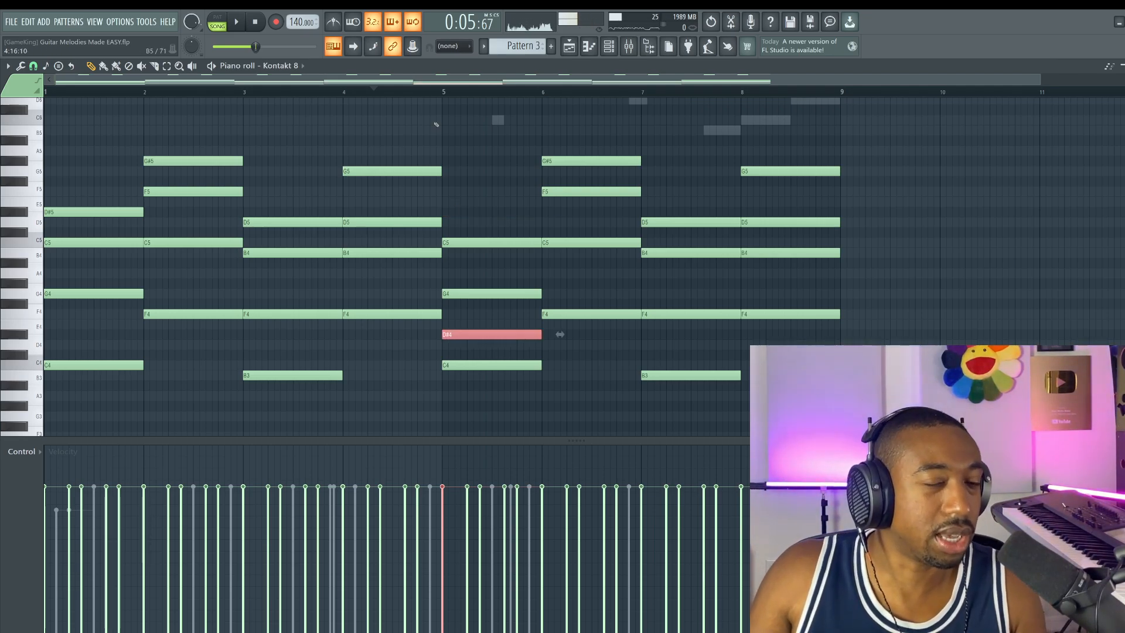
{"action": "key", "text": "ctrl+s"}
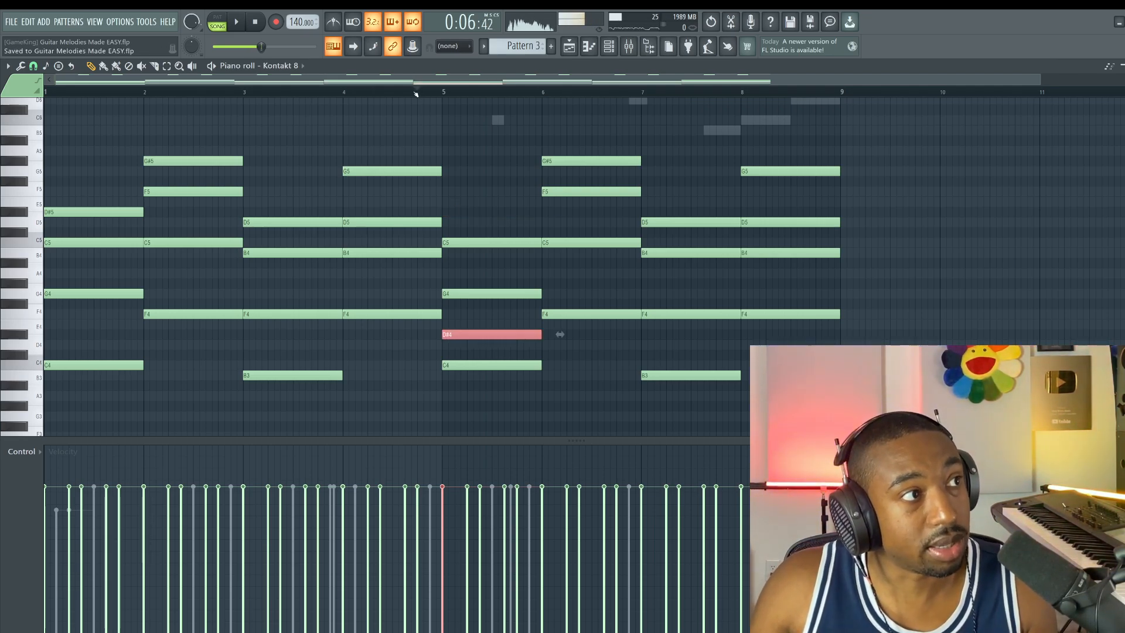
Play the chords from bar 4 toward bar 5, and delete the C5 from the bar 5 chord
{"action": "key", "text": "space"}
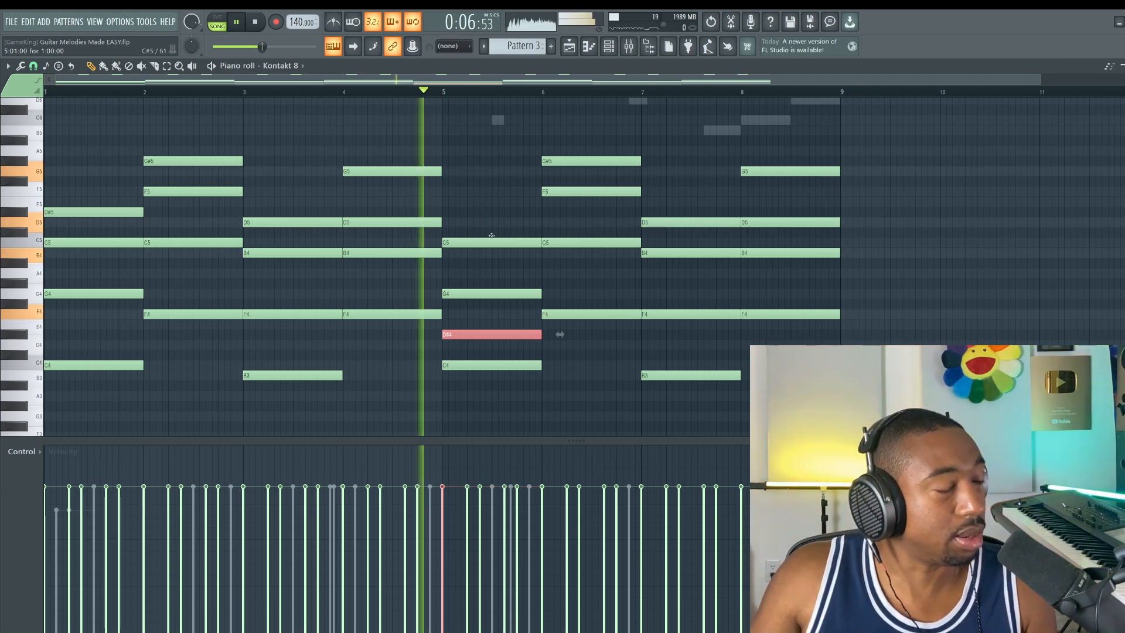
{"action": "left_click", "coordinate": [388, 92]}
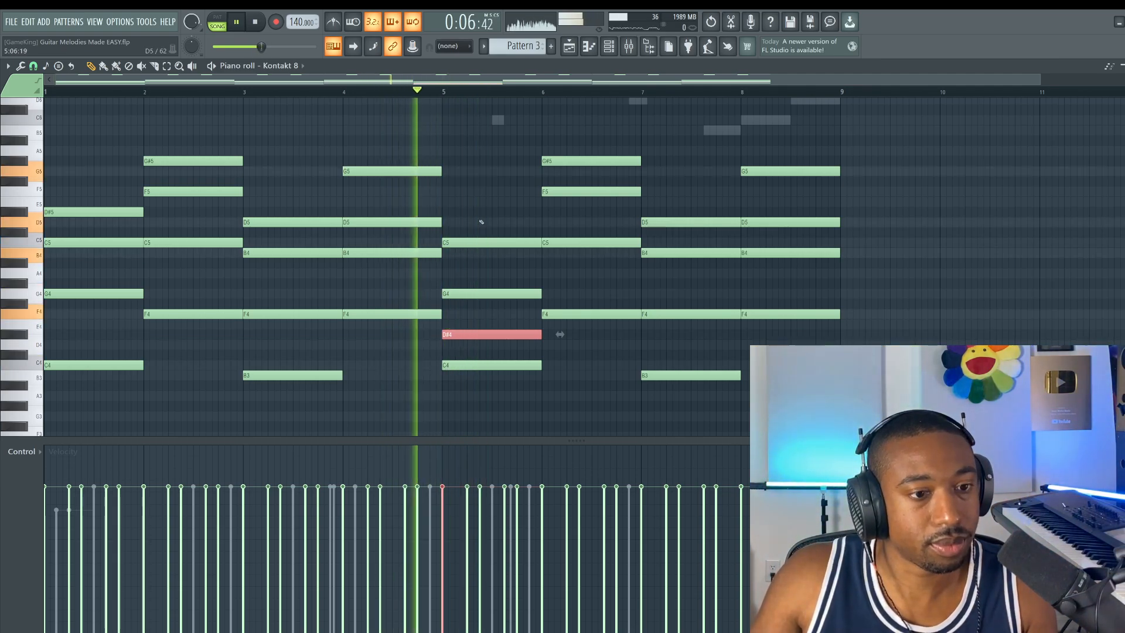
{"action": "key", "text": "space"}
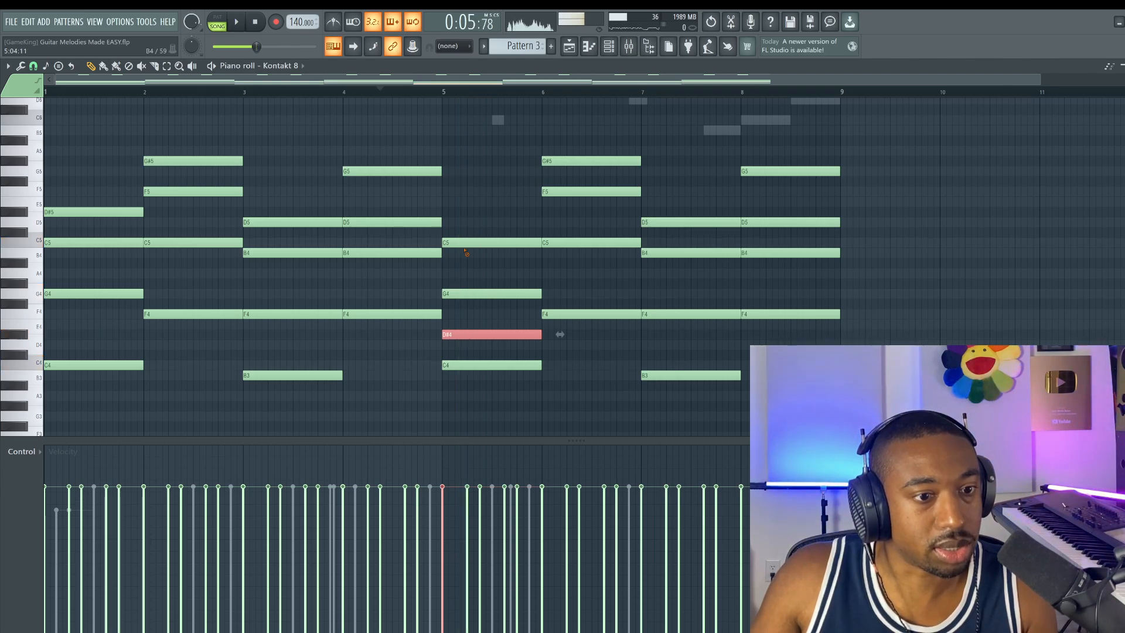
{"action": "left_click_drag", "start_coordinate": [475, 376], "coordinate": [475, 377]}
{"action": "left_click", "coordinate": [469, 274], "text": "ctrl"}
{"action": "left_click", "coordinate": [457, 336], "text": "ctrl"}
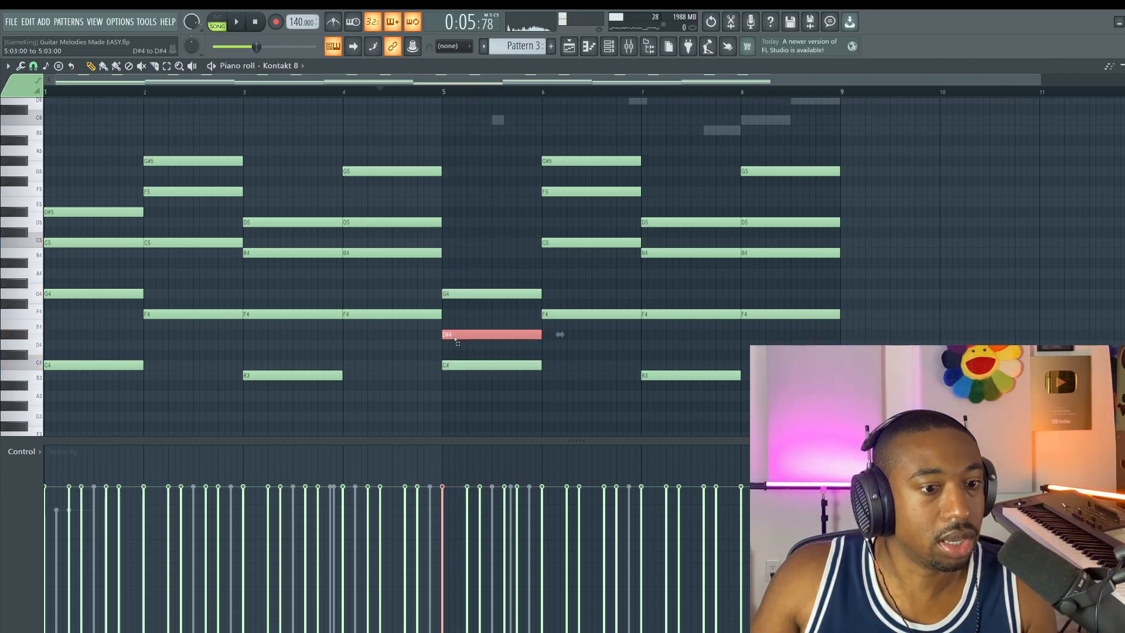
Try lowering the bar 5 chord's G4 and C4 by a semitone, play it, and move both notes back up
{"action": "scroll", "coordinate": [476, 216], "scroll_direction": "up", "scroll_amount": 2}
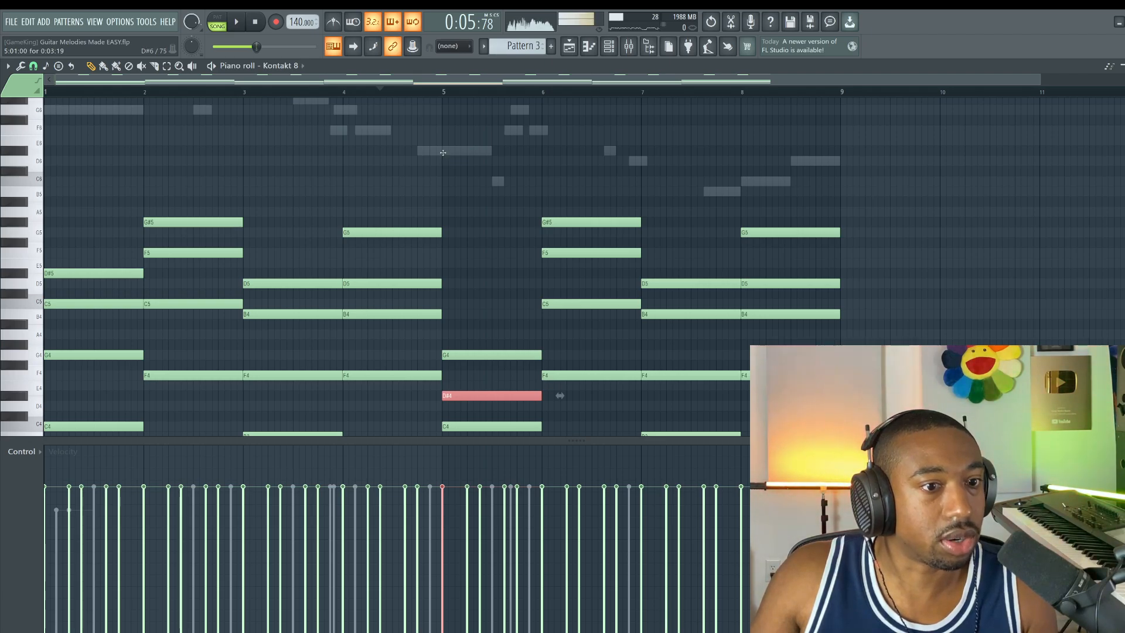
{"action": "scroll", "coordinate": [498, 228], "scroll_direction": "down", "scroll_amount": 2}
{"action": "left_click_drag", "start_coordinate": [470, 249], "coordinate": [480, 357]}
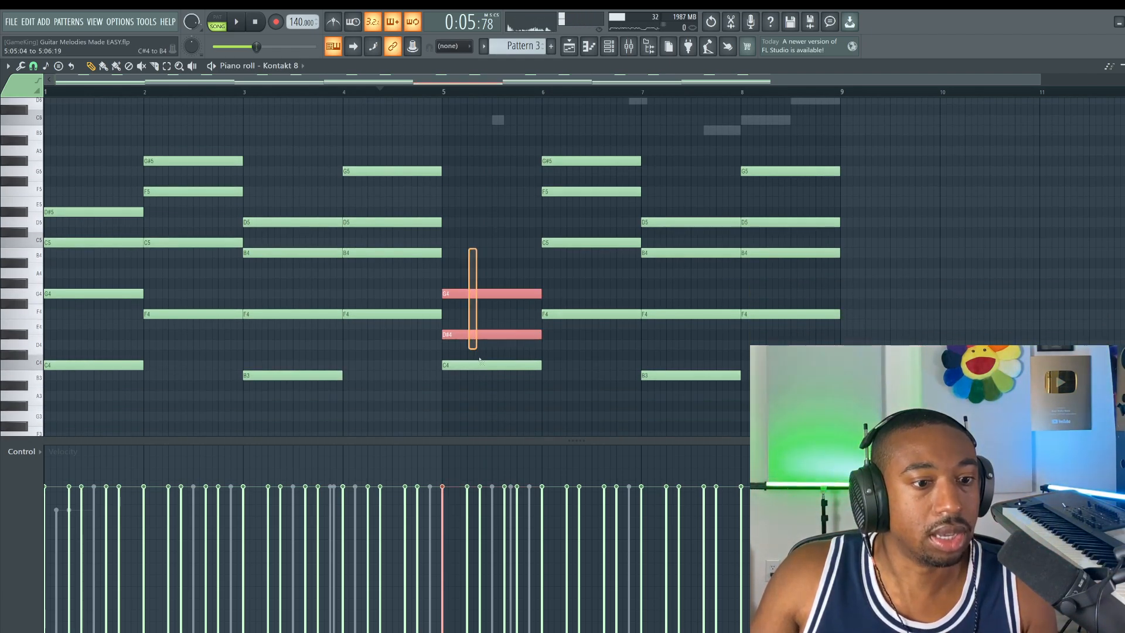
{"action": "scroll", "coordinate": [492, 317], "scroll_direction": "up", "scroll_amount": 1}
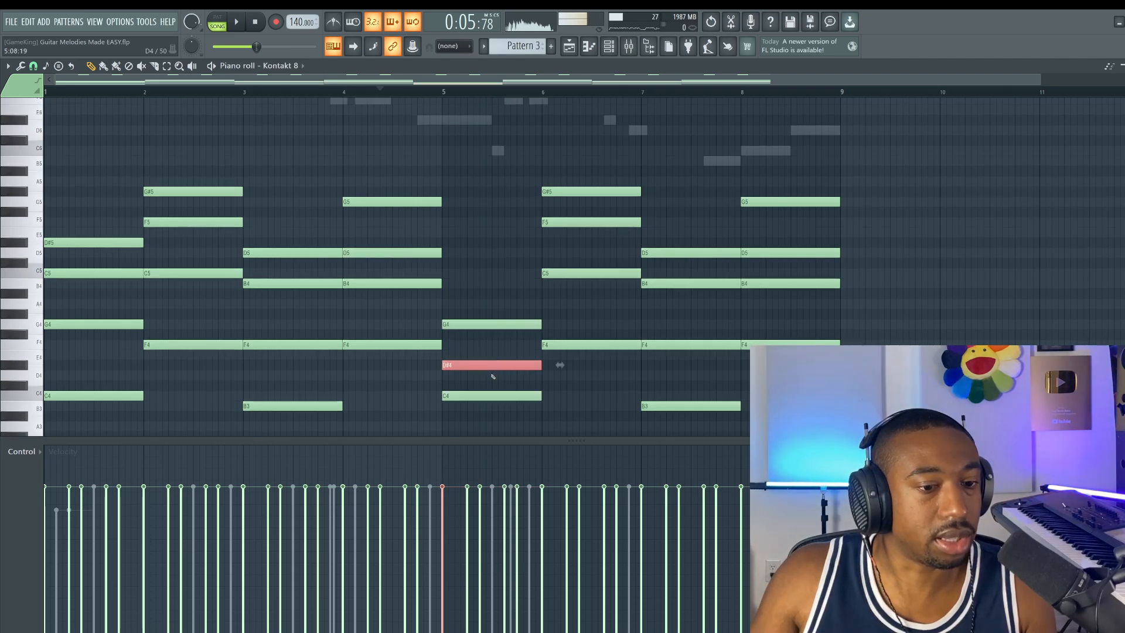
{"action": "scroll", "coordinate": [488, 372], "scroll_direction": "down", "scroll_amount": 2}
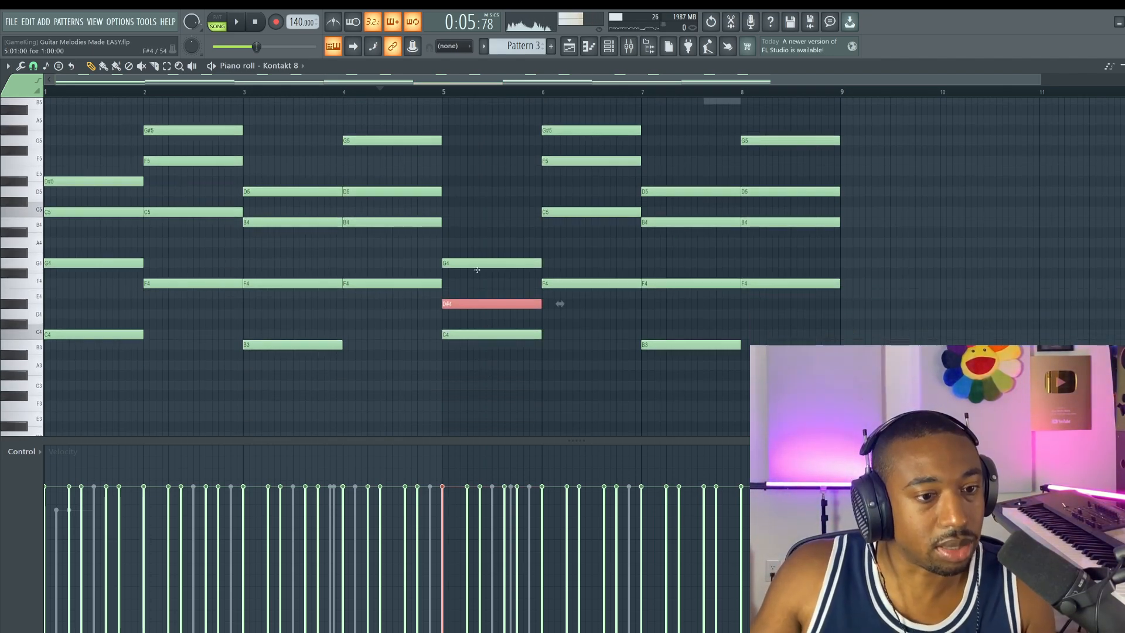
{"action": "left_click_drag", "start_coordinate": [468, 311], "coordinate": [470, 326]}
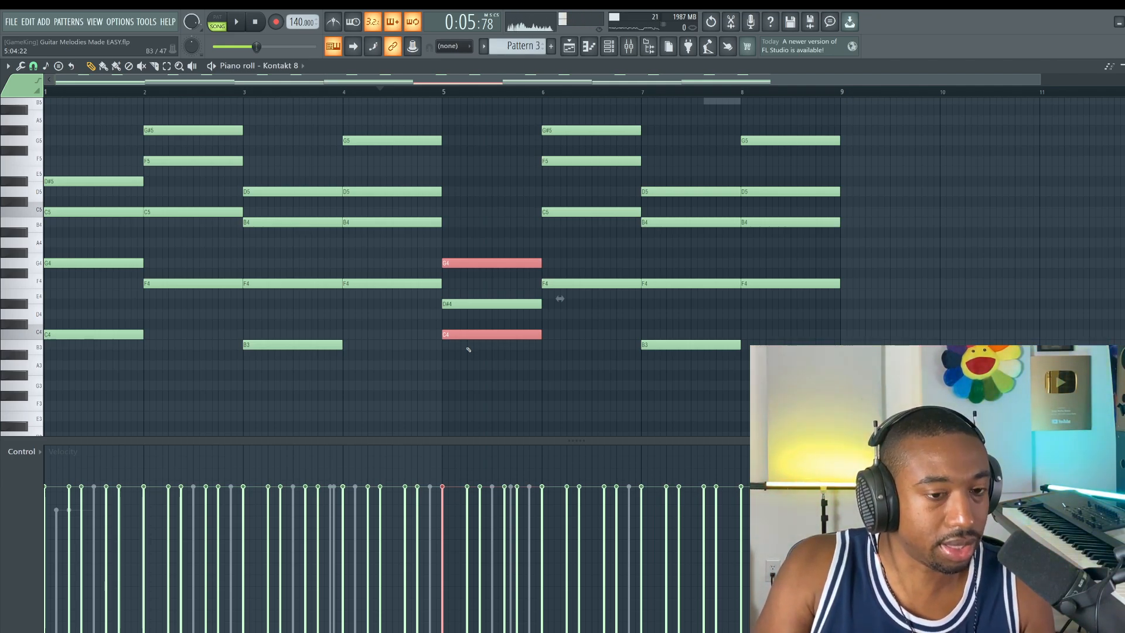
{"action": "key", "text": "Down"}
{"action": "key", "text": "space"}
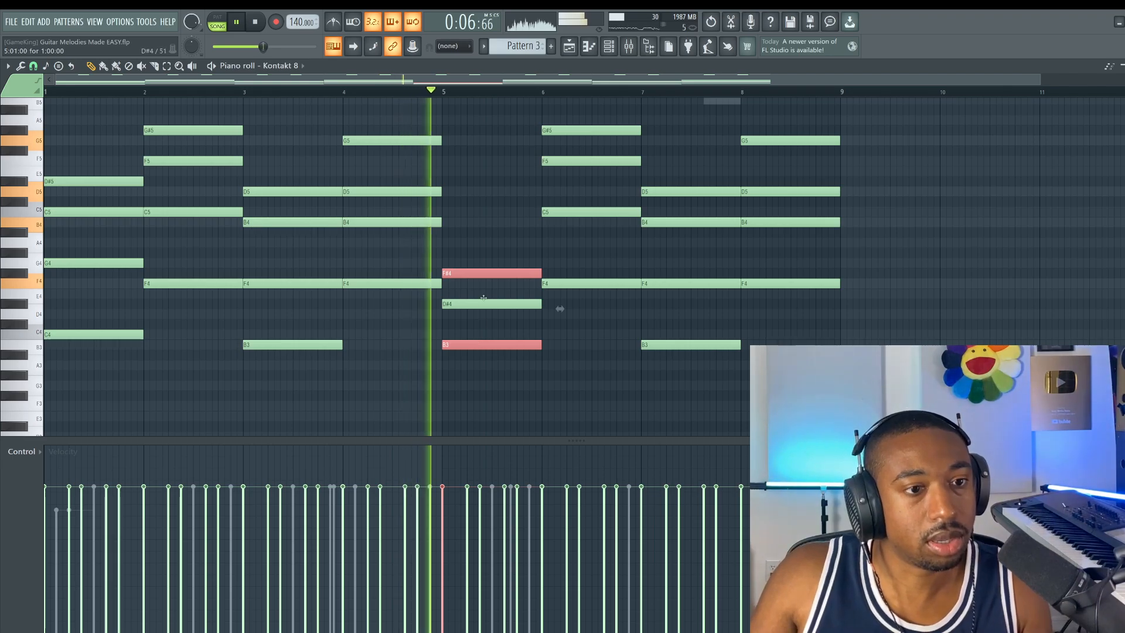
{"action": "key", "text": "space"}
{"action": "key", "text": "Up"}
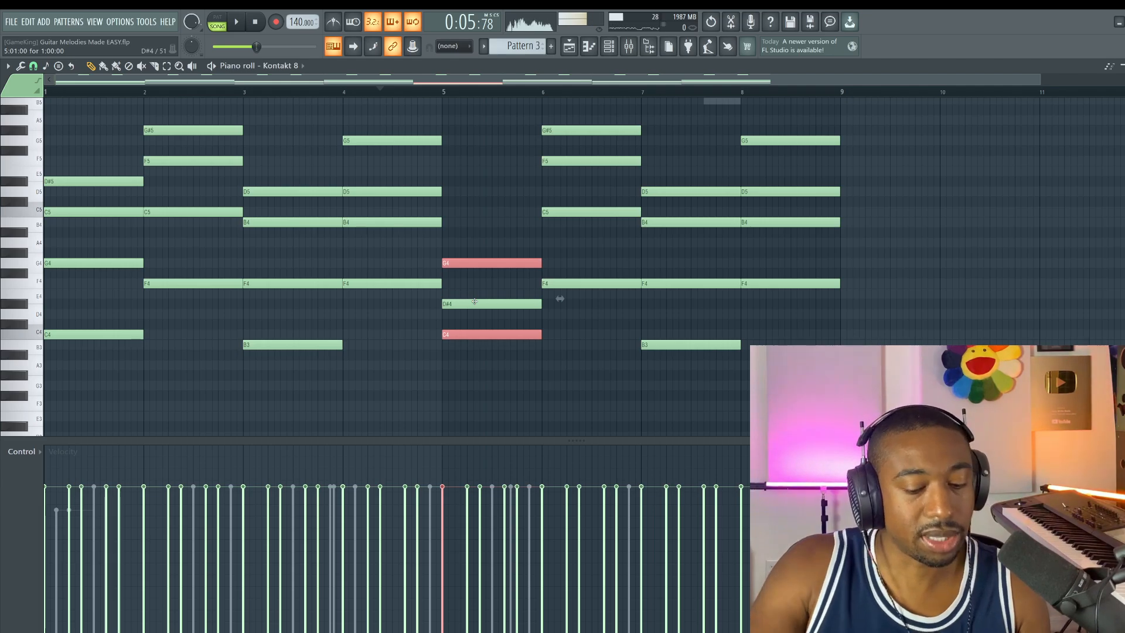
Try raising the bar 5 chord's C4 by a semitone, play it, and move the note back down
{"action": "left_click", "coordinate": [483, 336]}
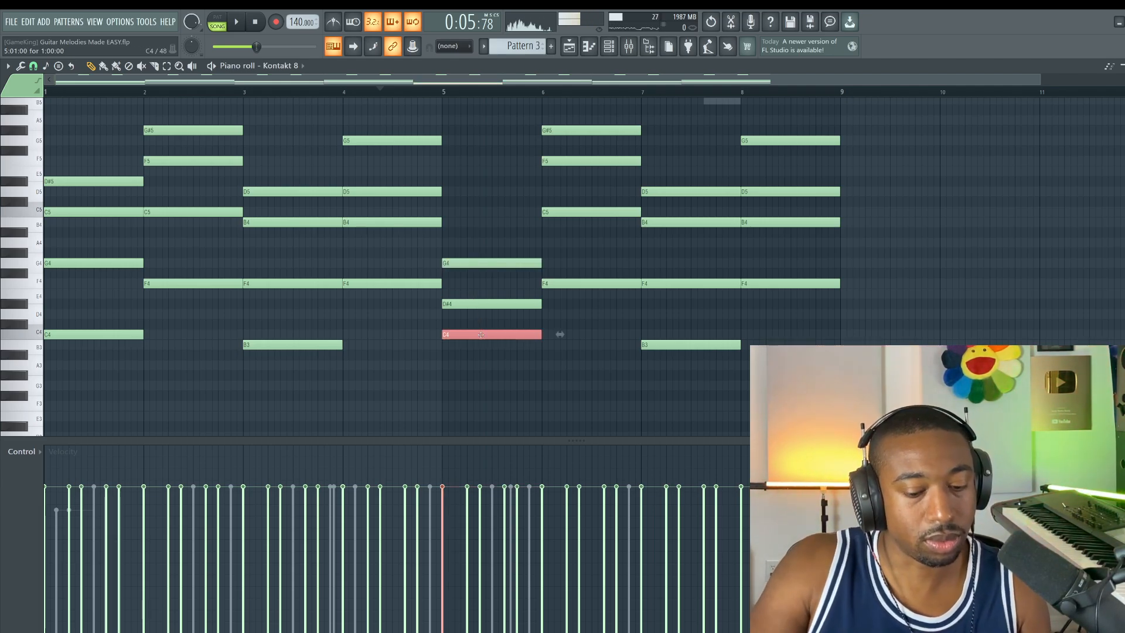
{"action": "key", "text": "Up"}
{"action": "key", "text": "space"}
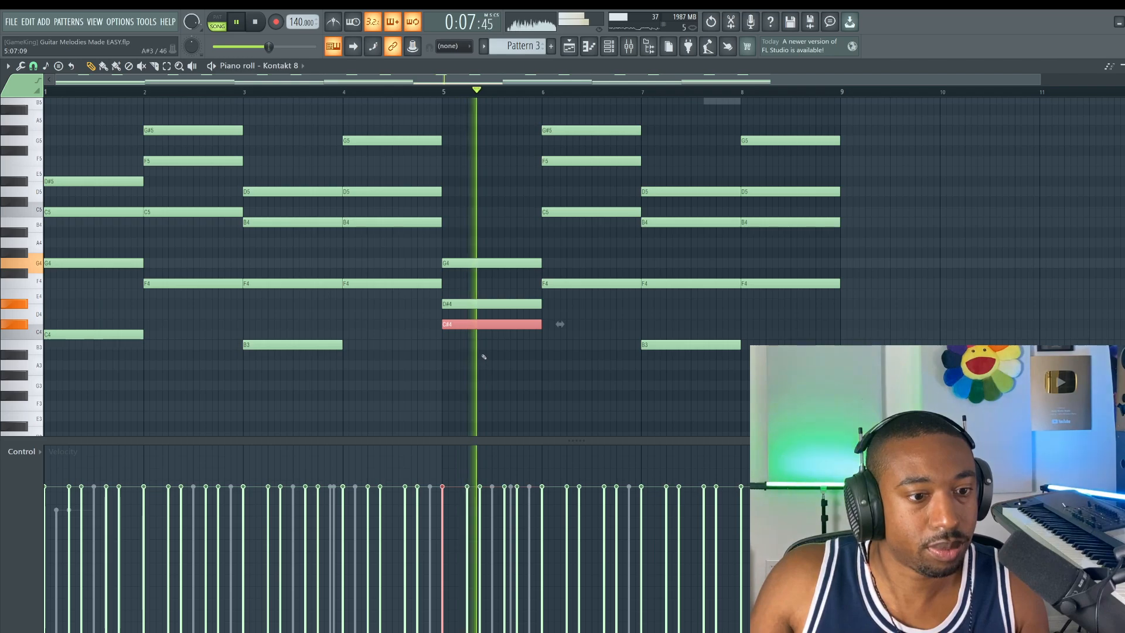
{"action": "key", "text": "space"}
{"action": "key", "text": "Down"}
Lower the G4 of the bar 5 chord to F#4 and play the change from bar 4
{"action": "left_click", "coordinate": [500, 262]}
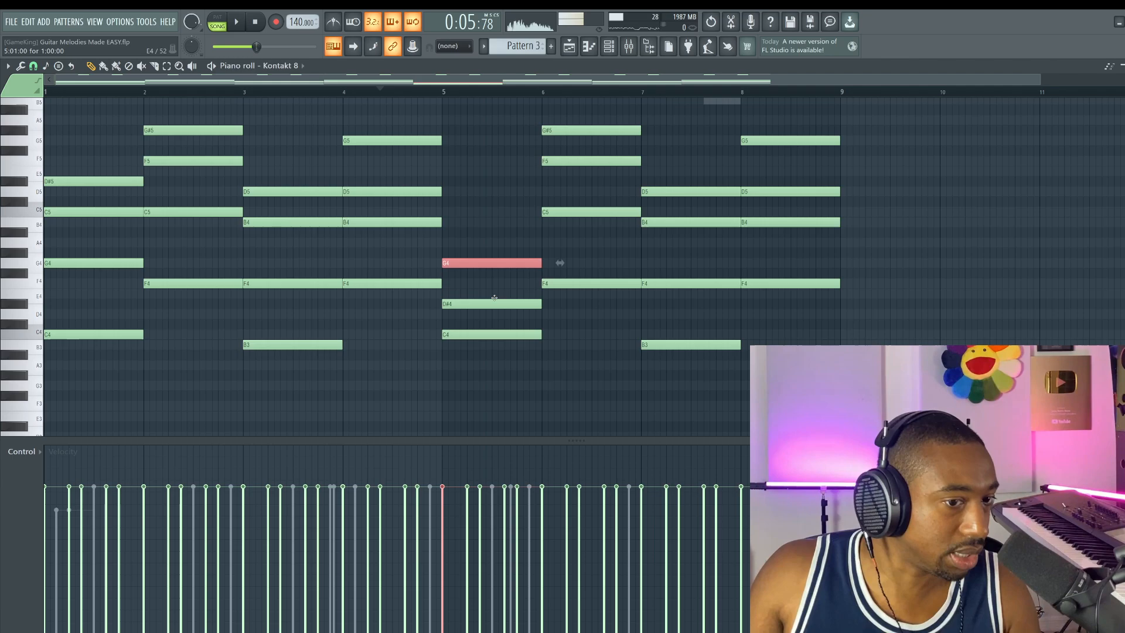
{"action": "key", "text": "Down"}
{"action": "key", "text": "space"}
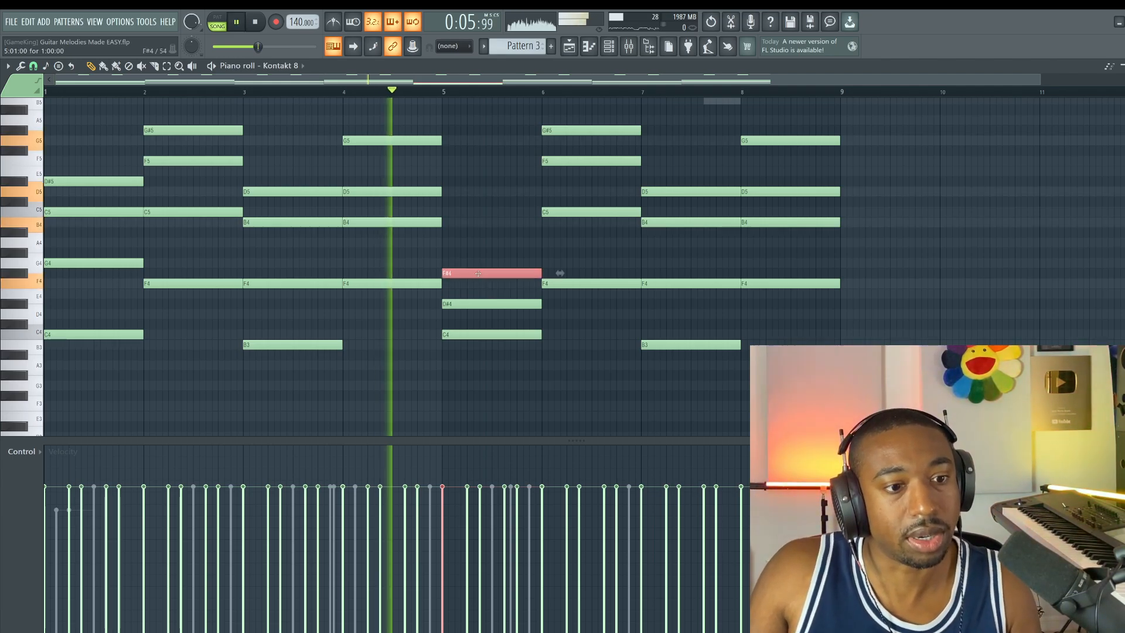
{"action": "key", "text": "space"}
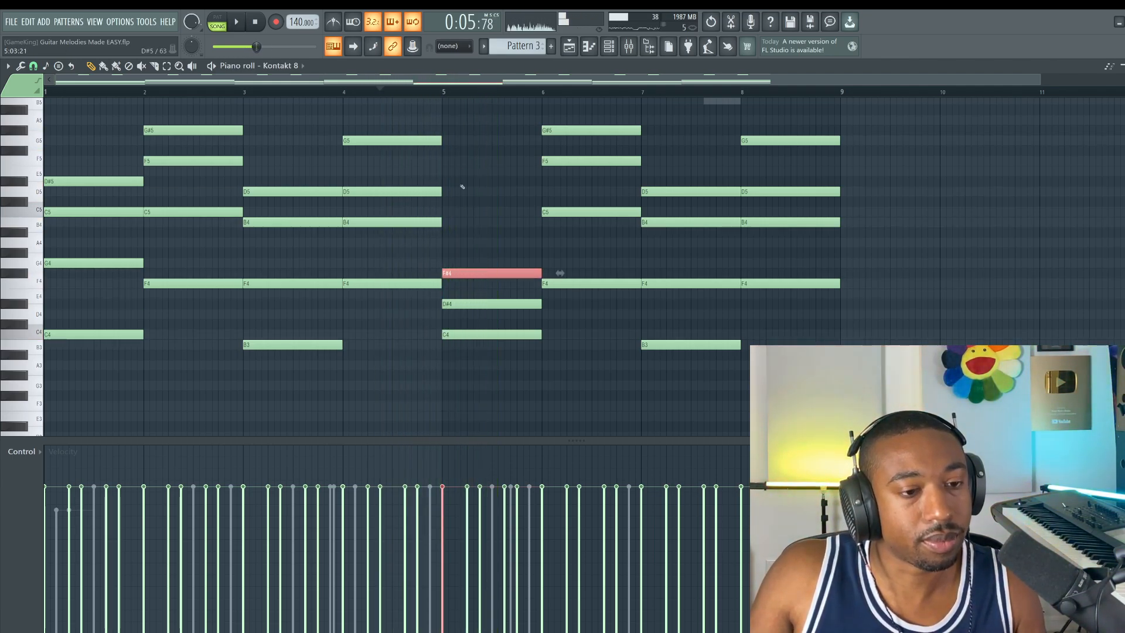
{"action": "key", "text": "space"}
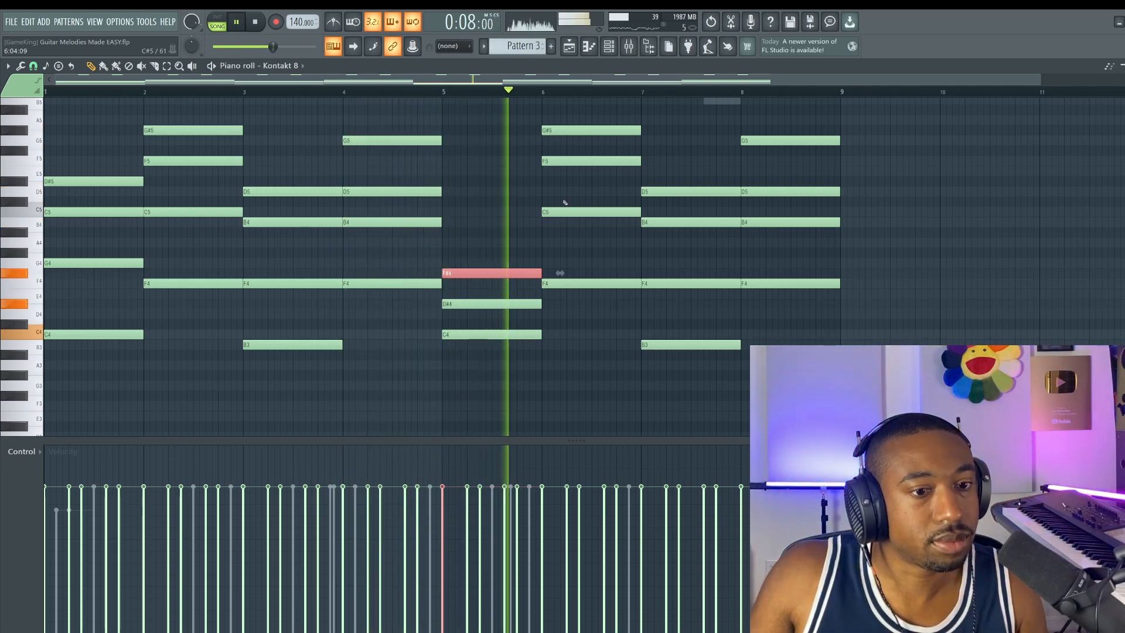
{"action": "key", "text": "space"}
Select all three notes of the bar 5 chord and play the progression from the start of bar 4
{"action": "left_click_drag", "start_coordinate": [486, 231], "coordinate": [485, 358]}
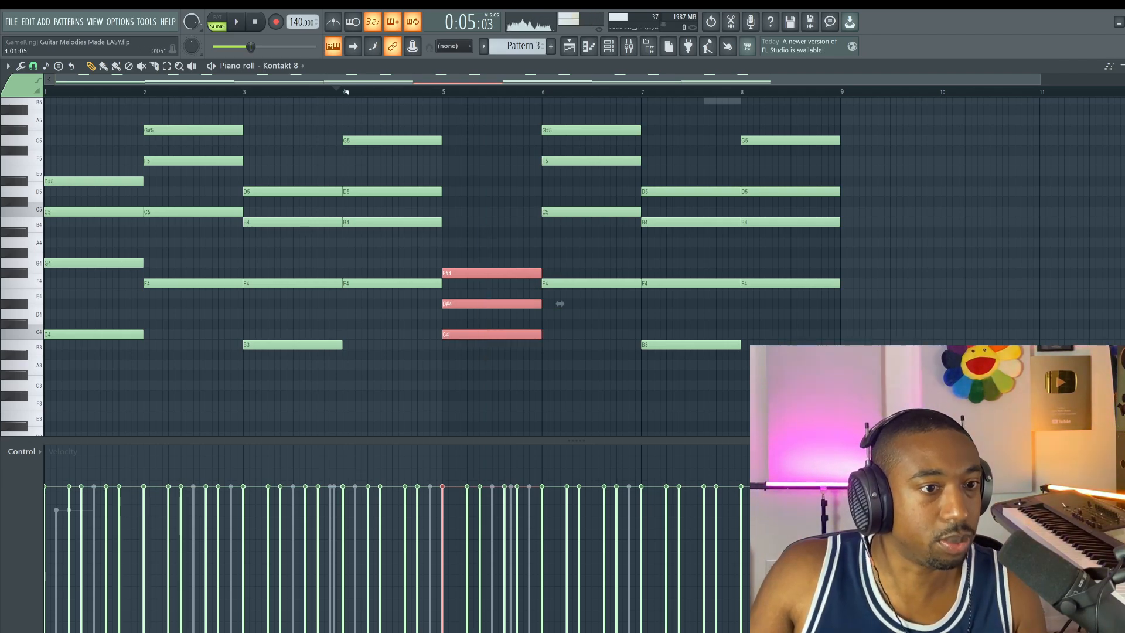
{"action": "key", "text": "space"}
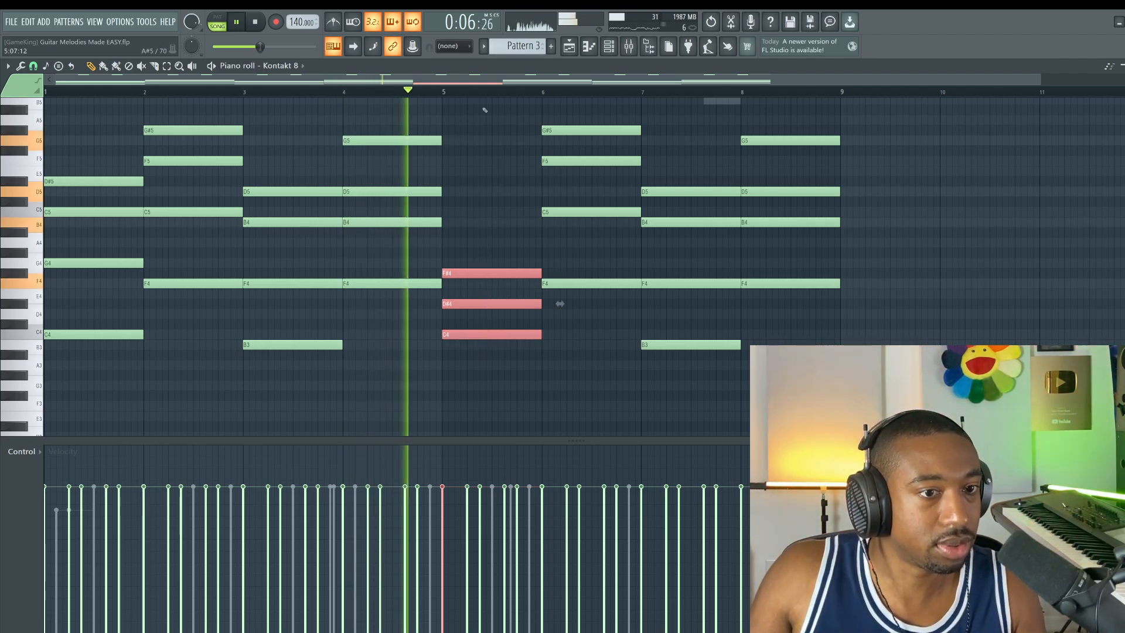
{"action": "scroll", "coordinate": [561, 156], "scroll_direction": "up", "scroll_amount": 2}
{"action": "scroll", "coordinate": [560, 156], "scroll_direction": "up", "scroll_amount": 1}
{"action": "key", "text": "space"}
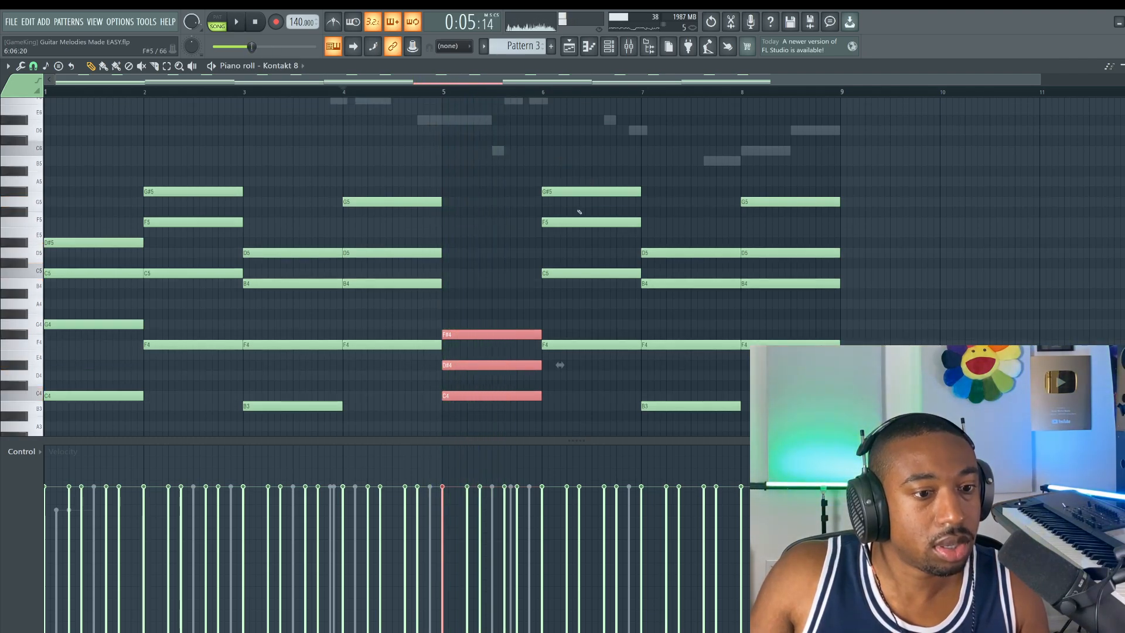
Add a one-bar D4 to the bar 6 chord and change the bar 7 chord's B3 to C4
{"action": "left_click", "coordinate": [561, 349]}
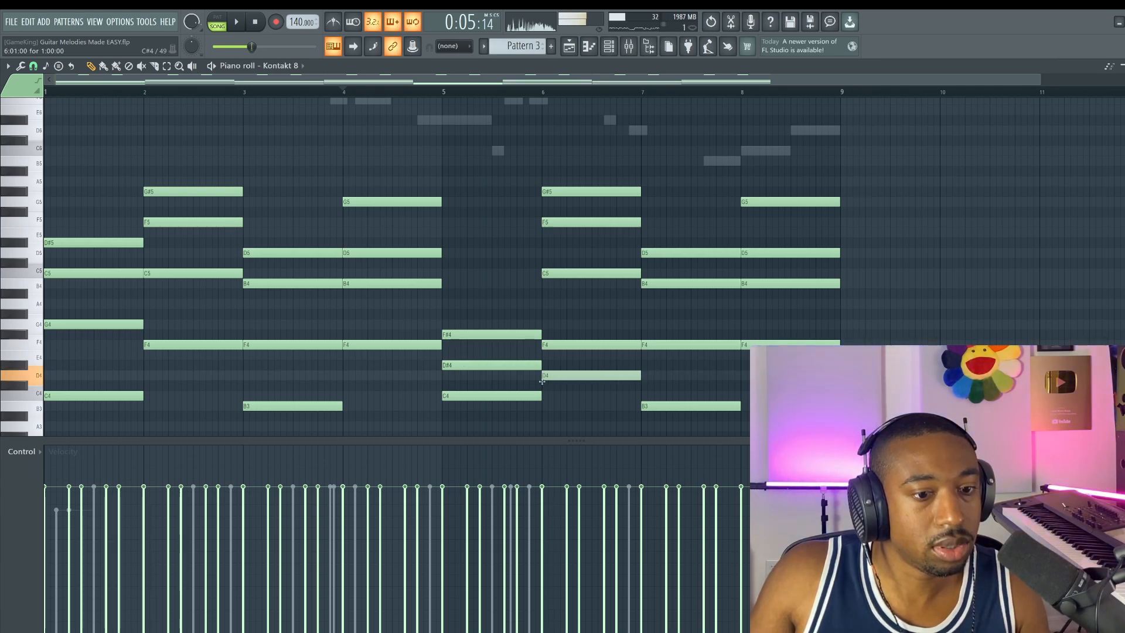
{"action": "left_click", "coordinate": [643, 395]}
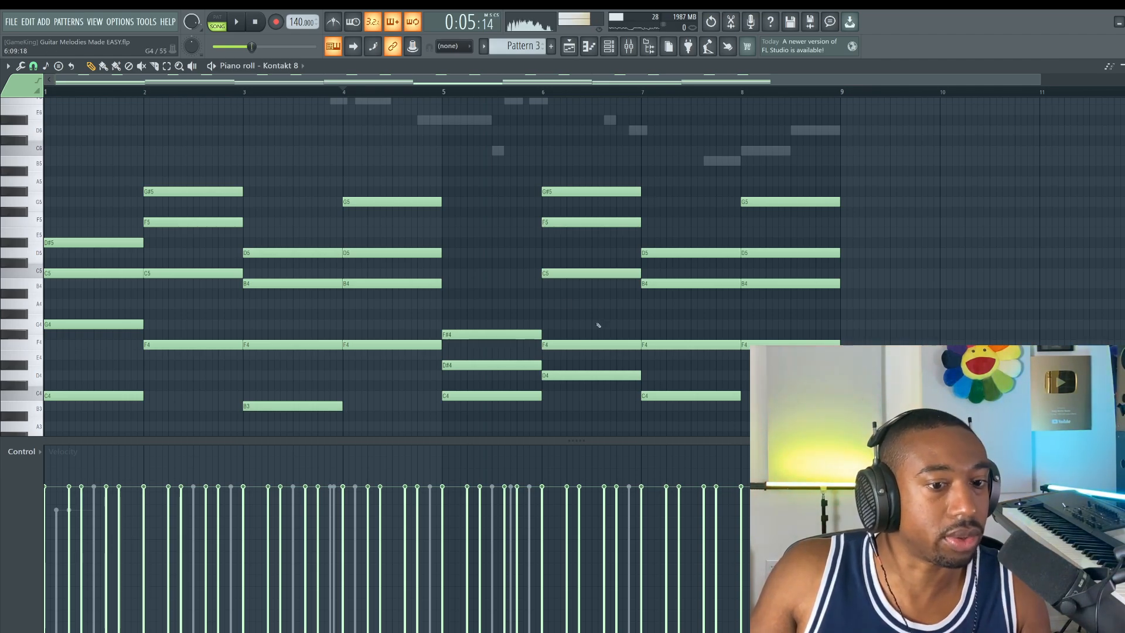
Delete the G#5, F5 and C5 from the bar 6 chord while playing from bar 4
{"action": "key", "text": "space"}
{"action": "right_click", "coordinate": [592, 192]}
{"action": "right_click", "coordinate": [591, 222]}
{"action": "right_click", "coordinate": [591, 273]}
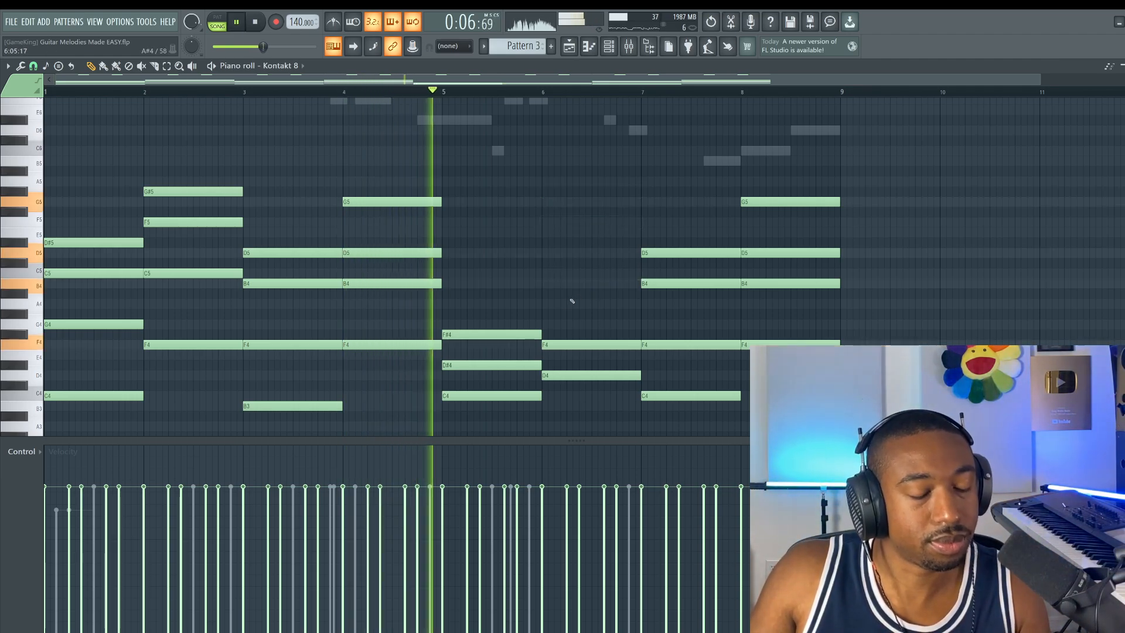
Add a one-bar A#3 to the bar 6 chord and a one-bar A3 to the bar 7 chord
{"action": "scroll", "coordinate": [572, 301], "scroll_direction": "down", "scroll_amount": 2}
{"action": "left_click", "coordinate": [580, 353]}
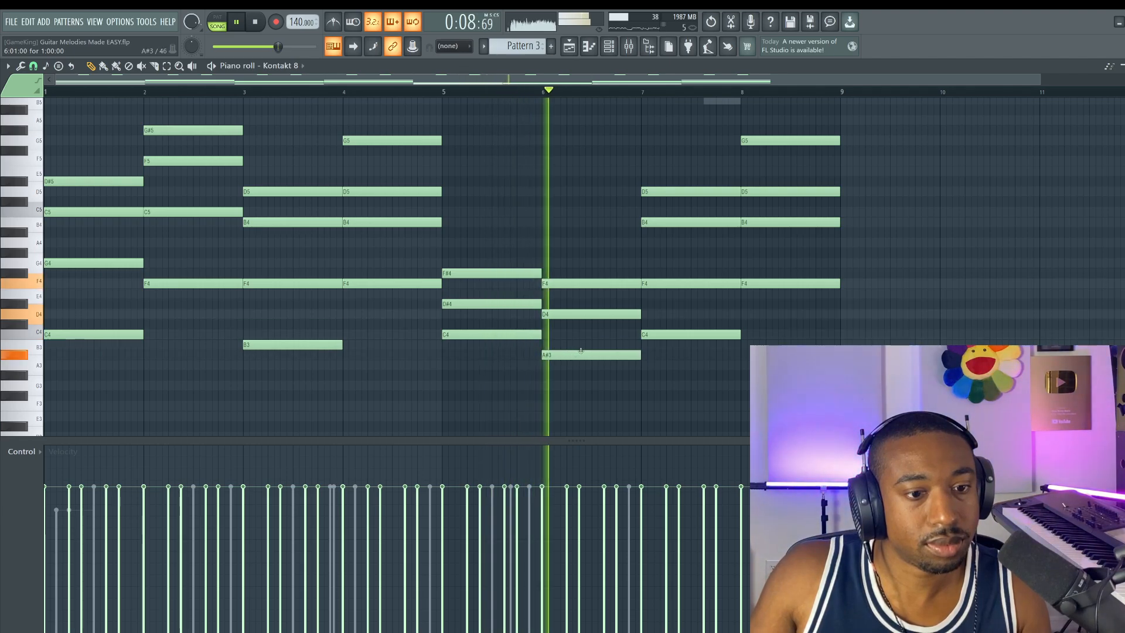
{"action": "left_click", "coordinate": [655, 375]}
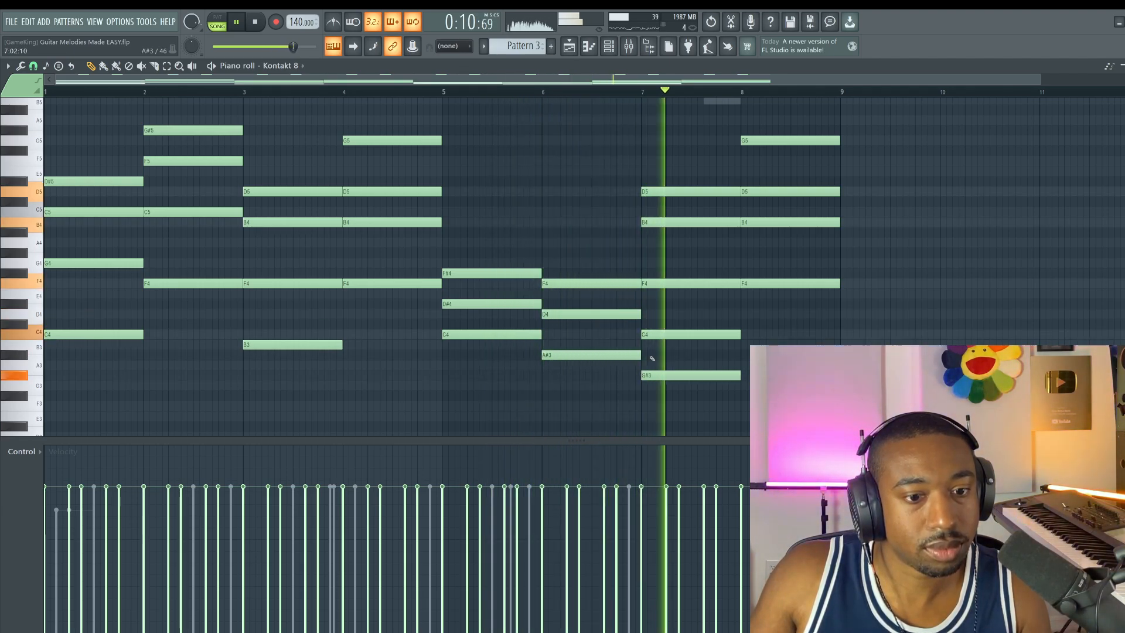
{"action": "key", "text": "space"}
{"action": "left_click_drag", "start_coordinate": [652, 375], "coordinate": [652, 365]}
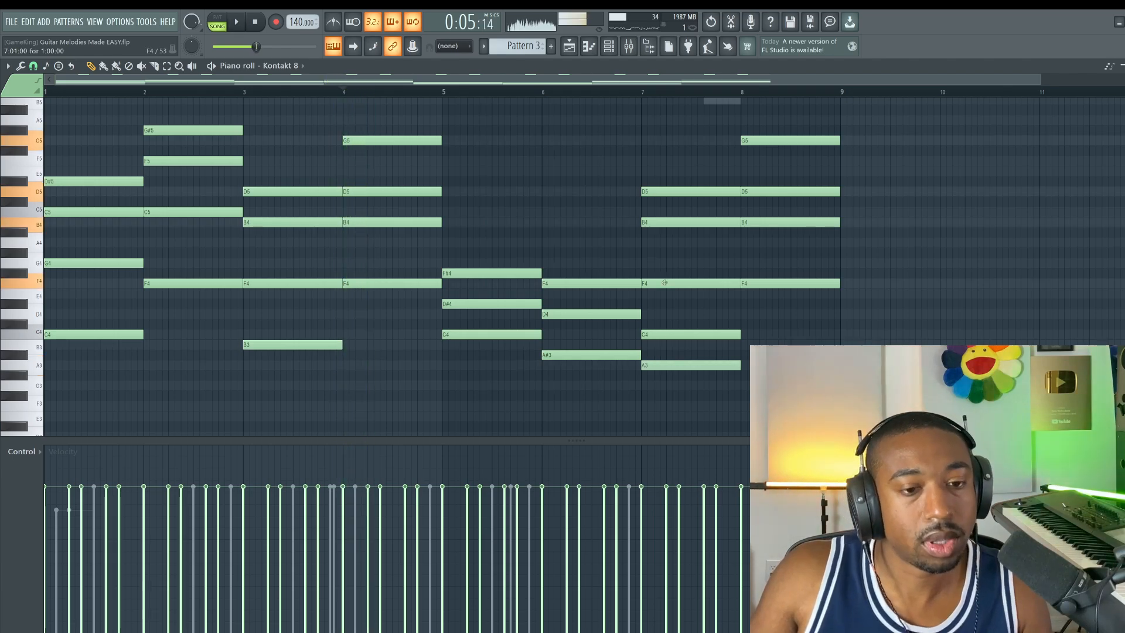
Delete the D5 and B4 from the bar 7 chord
{"action": "left_click_drag", "start_coordinate": [586, 257], "coordinate": [639, 399]}
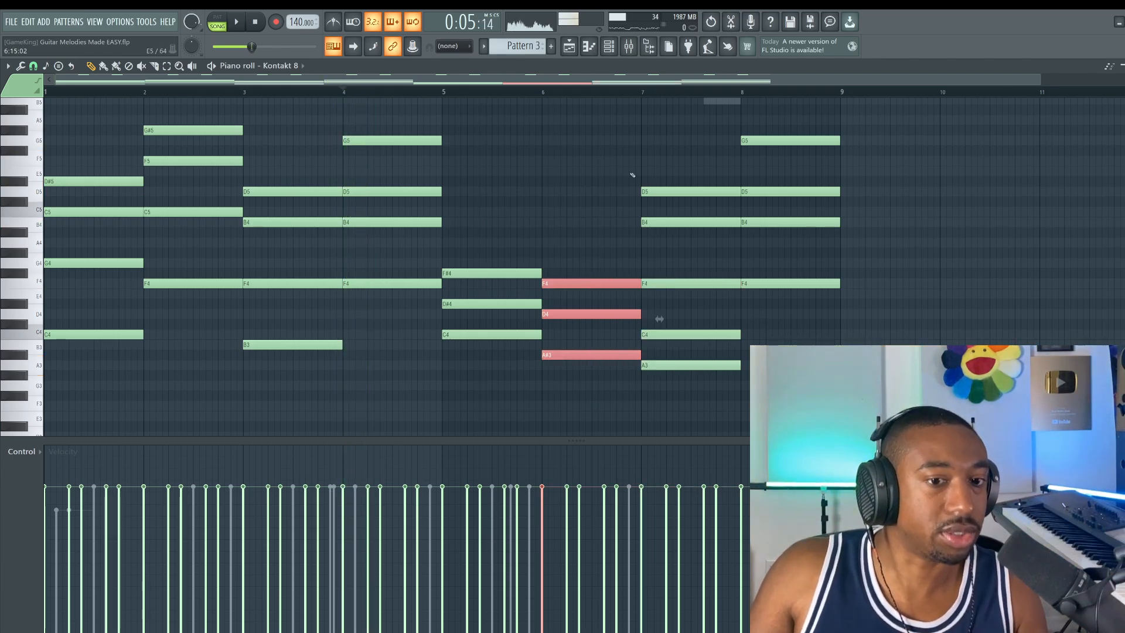
{"action": "scroll", "coordinate": [645, 173], "scroll_direction": "down", "scroll_amount": 1}
{"action": "right_click", "coordinate": [680, 161]}
{"action": "right_click", "coordinate": [684, 191]}
{"action": "scroll", "coordinate": [691, 147], "scroll_direction": "right", "scroll_amount": 3}
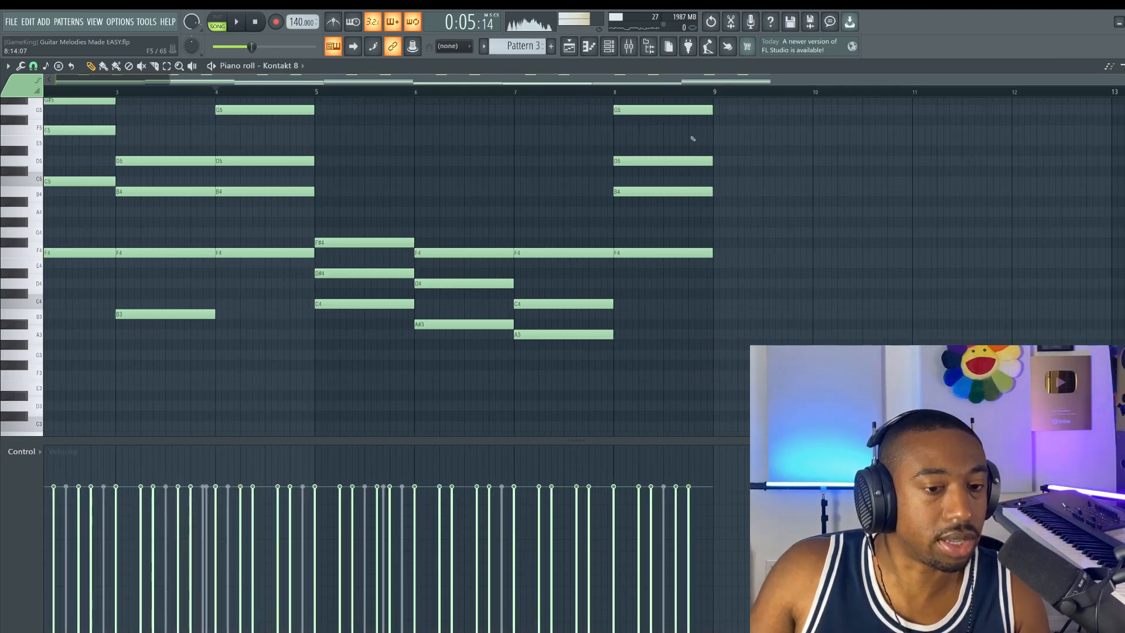
Try the bar 7 chord's C4 and A3 a semitone higher while playing from bar 4, and move them back down
{"action": "key", "text": "space"}
{"action": "left_click_drag", "start_coordinate": [555, 281], "coordinate": [562, 361]}
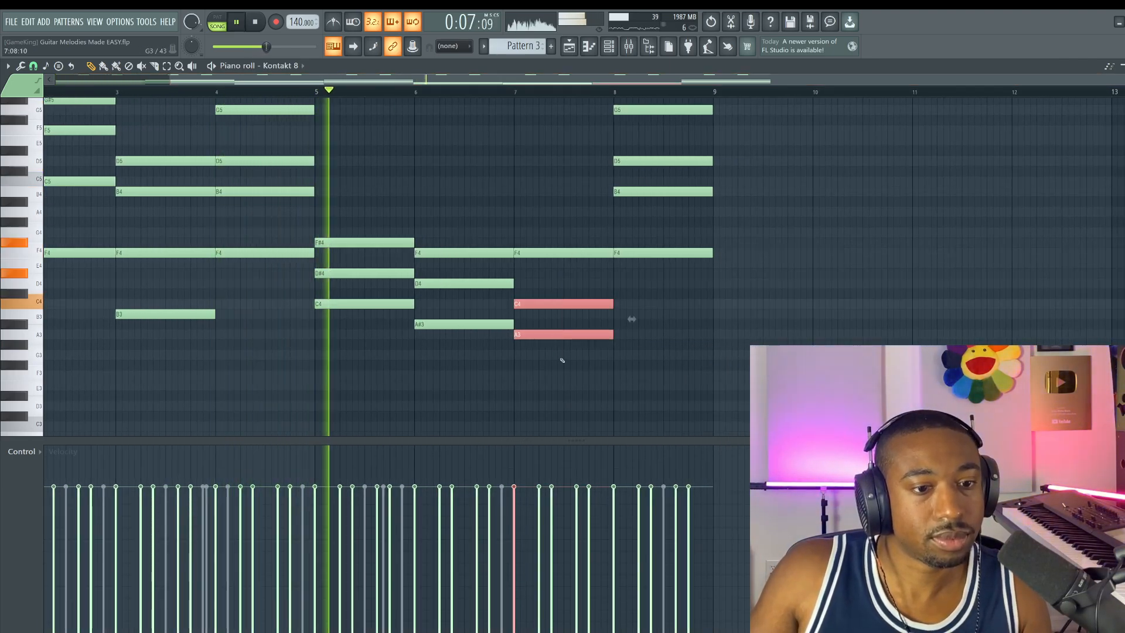
{"action": "key", "text": "shift+Up"}
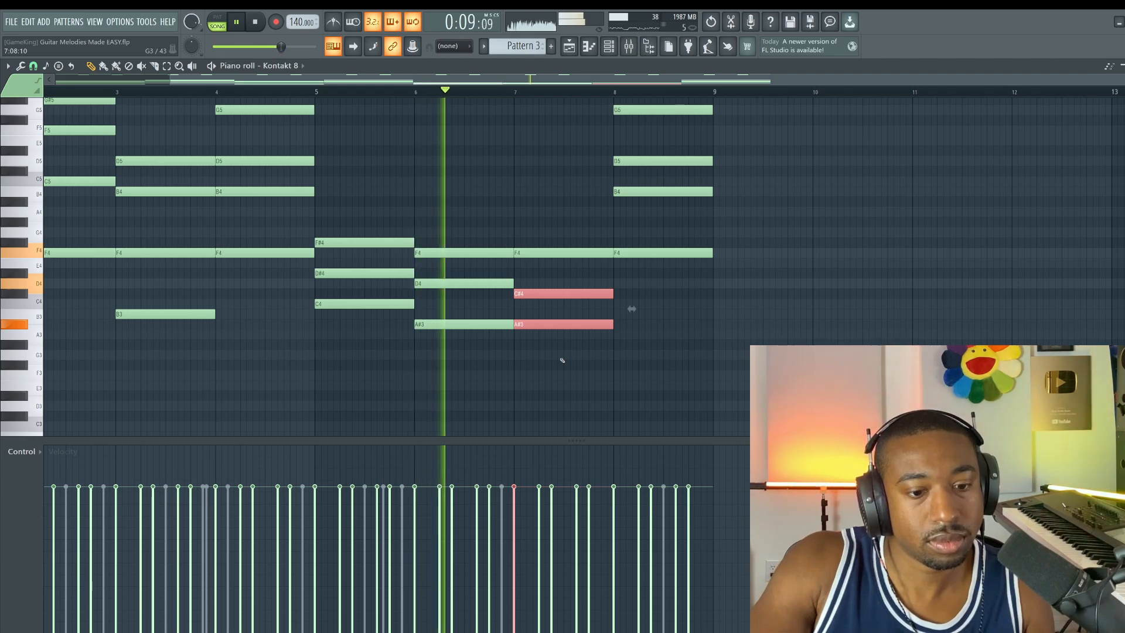
{"action": "key", "text": "shift+Down"}
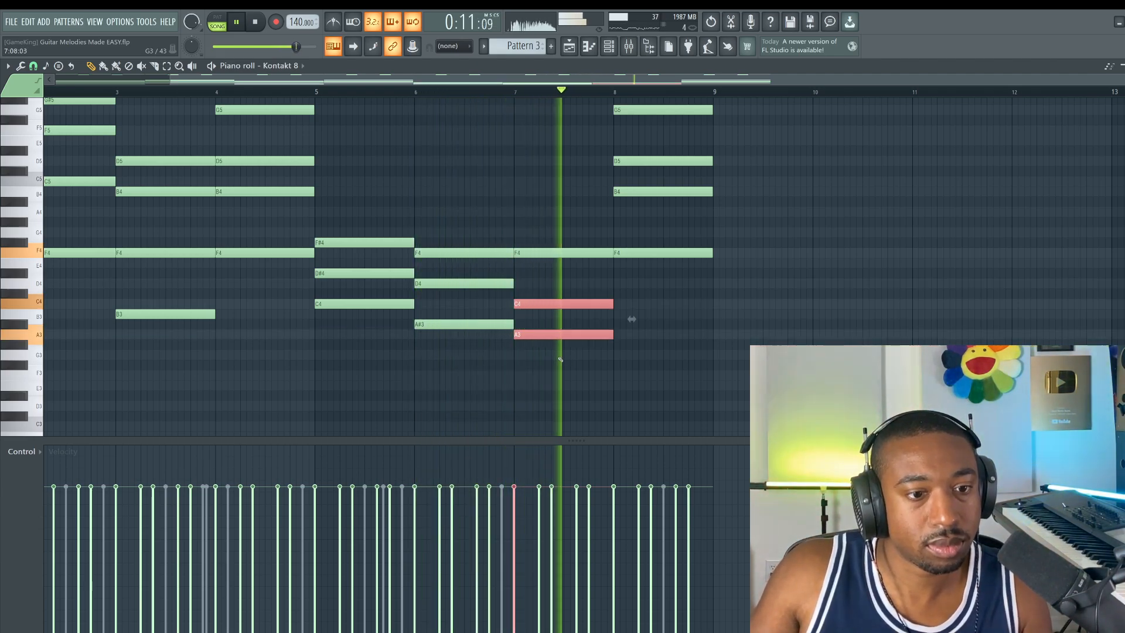
Raise the bar 7 chord's A3 to A#3, keep its C4, and remove its F4
{"action": "key", "text": "space"}
{"action": "left_click_drag", "start_coordinate": [570, 290], "coordinate": [571, 350]}
{"action": "key", "text": "shift+Up"}
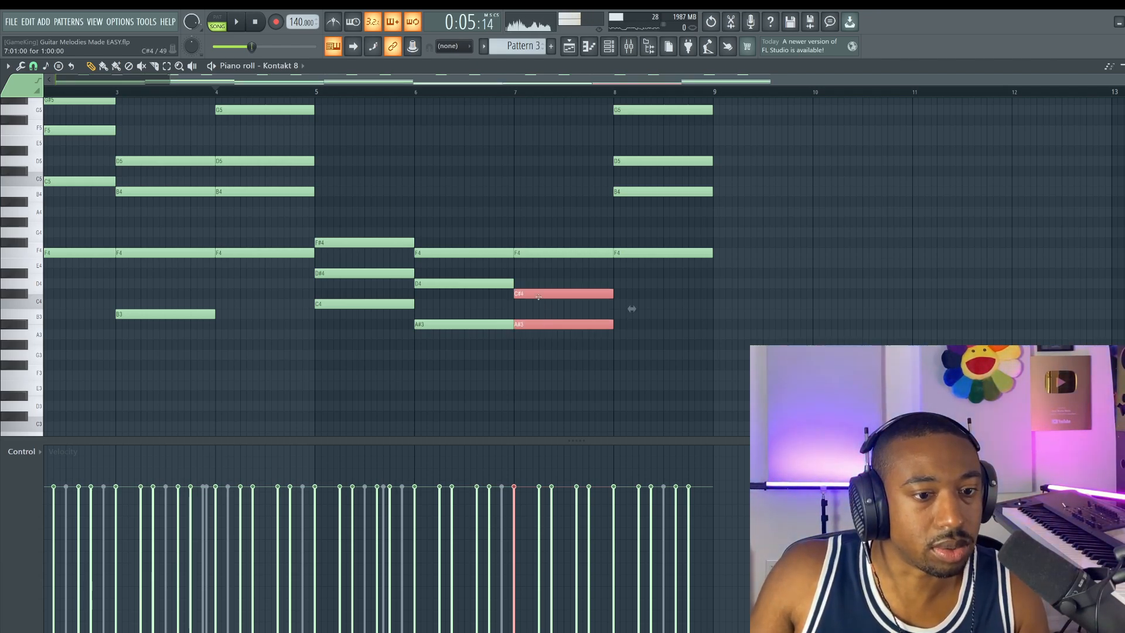
{"action": "left_click_drag", "start_coordinate": [539, 239], "coordinate": [551, 350]}
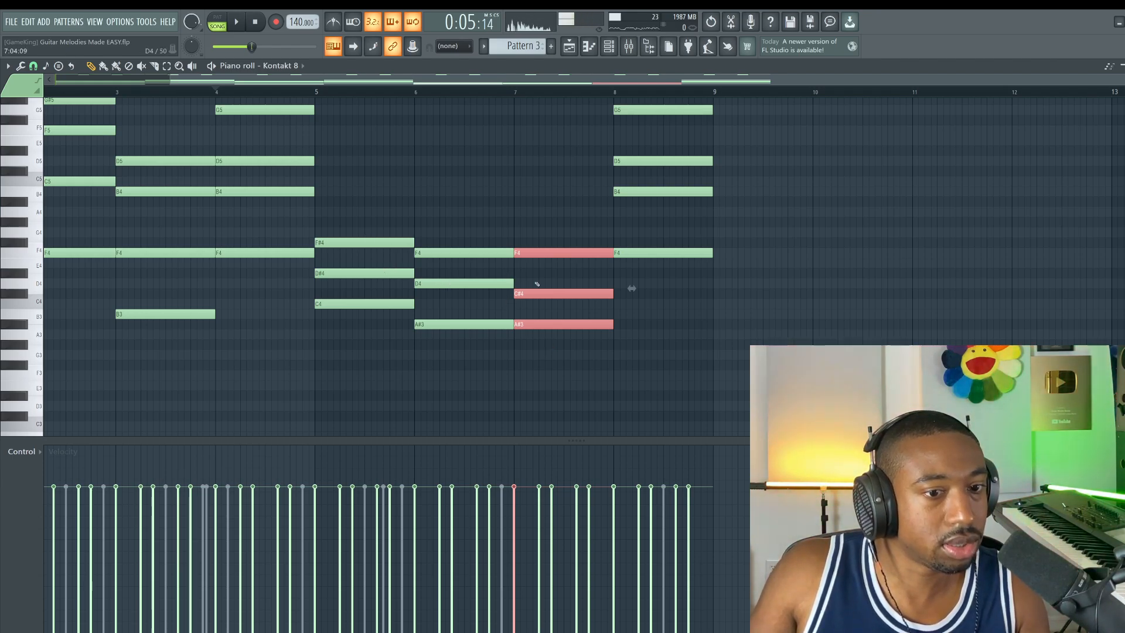
{"action": "left_click", "coordinate": [536, 284], "text": "ctrl"}
{"action": "left_click_drag", "start_coordinate": [532, 296], "coordinate": [532, 305]}
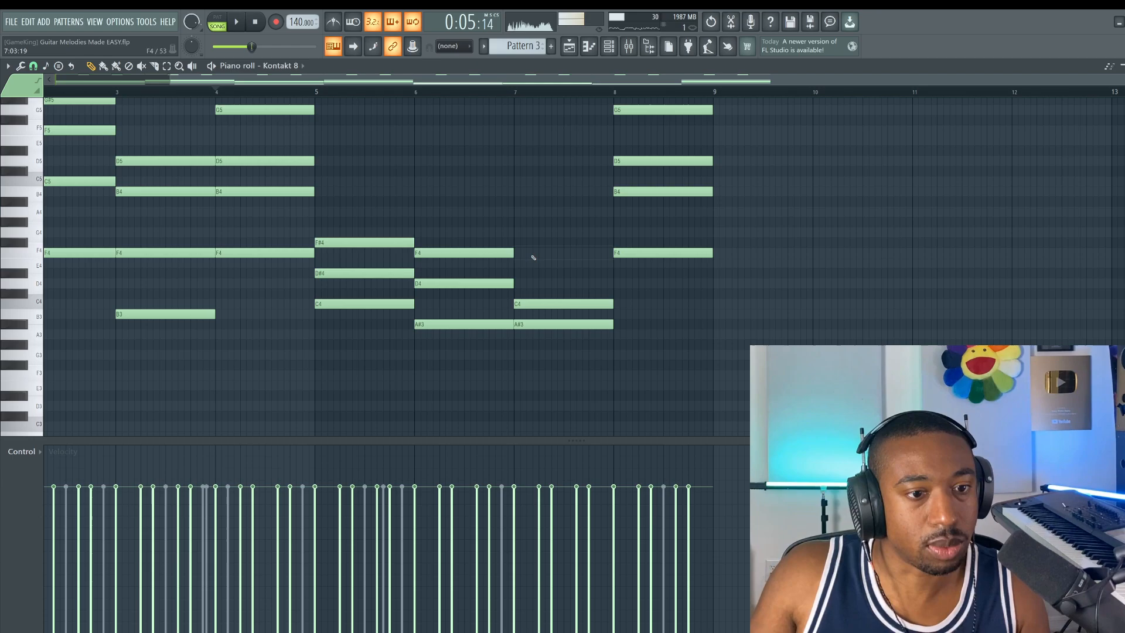
Add a D#4 to the bar 7 chord and lower its A#3 to G#3 while playing from bar 4
{"action": "left_click", "coordinate": [516, 252]}
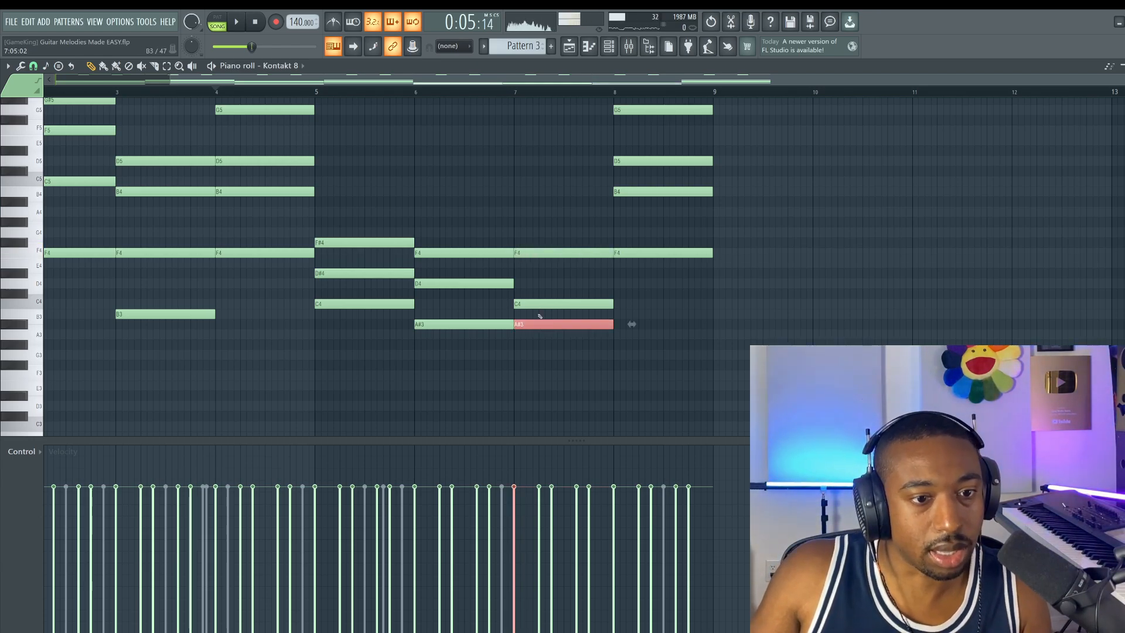
{"action": "left_click_drag", "start_coordinate": [535, 272], "coordinate": [536, 274]}
{"action": "key", "text": "space"}
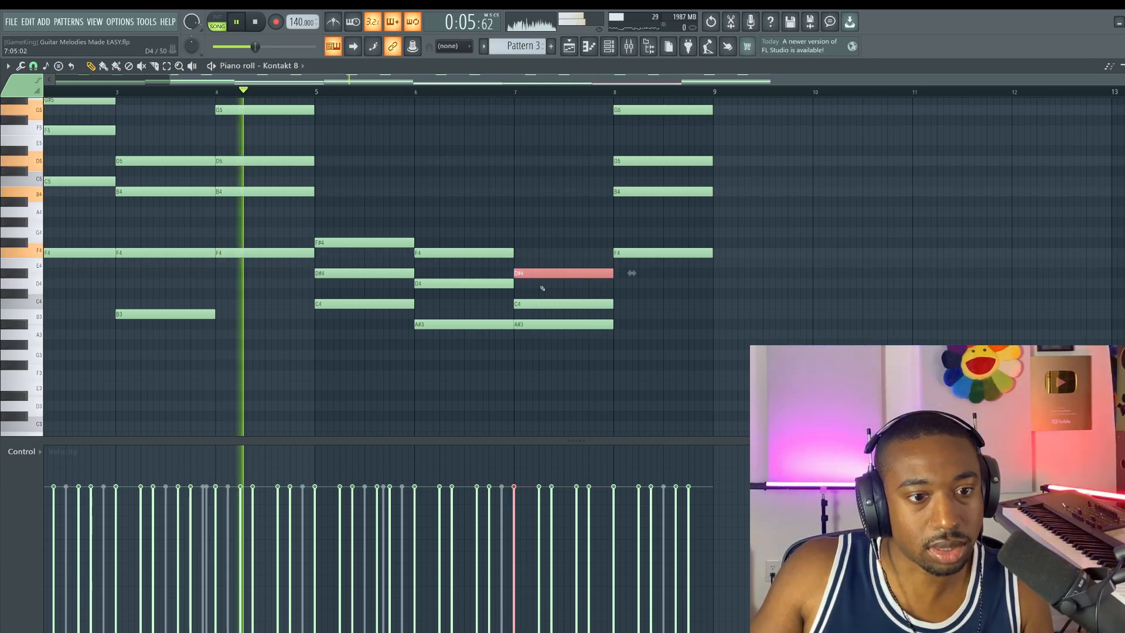
{"action": "left_click_drag", "start_coordinate": [542, 324], "coordinate": [545, 344]}
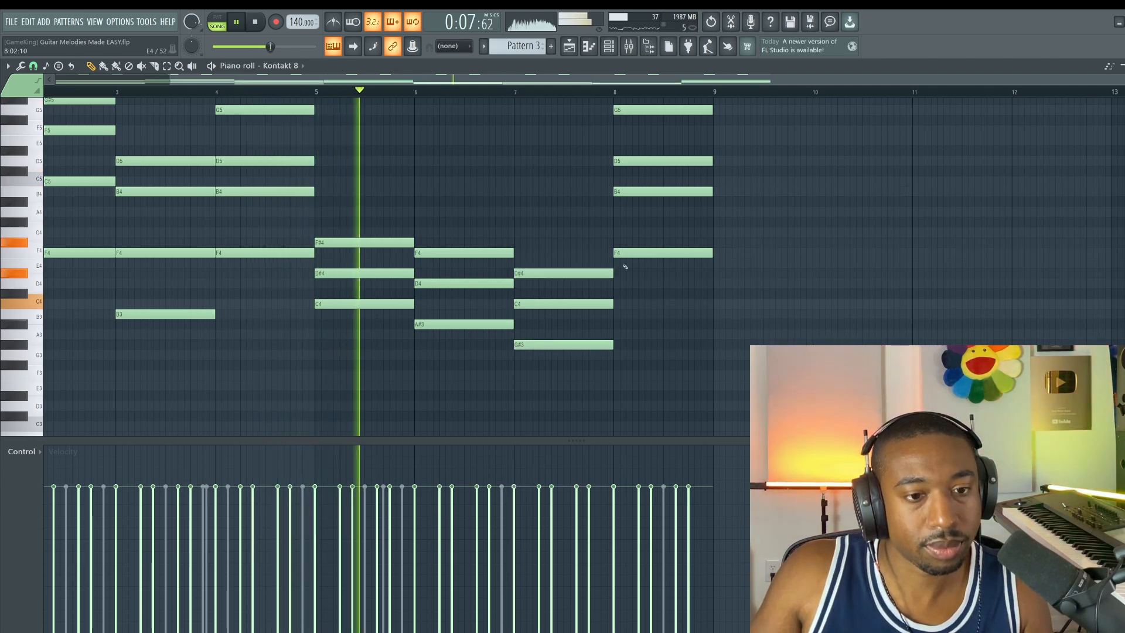
Delete all four notes of the bar 8 chord and stop playback
{"action": "left_click_drag", "start_coordinate": [645, 266], "coordinate": [668, 105]}
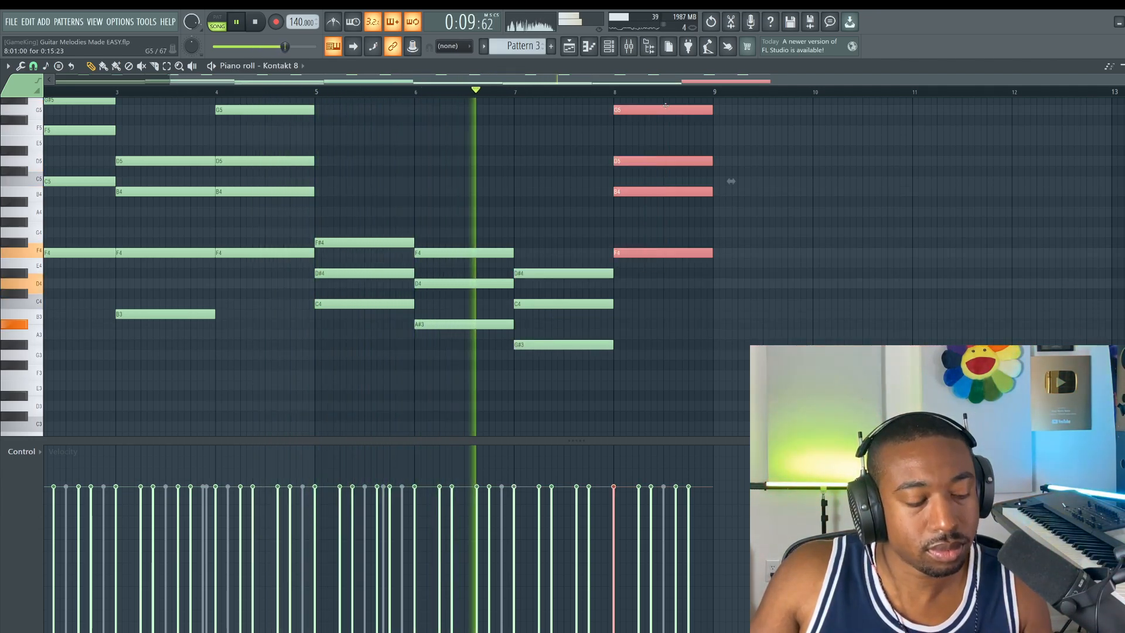
{"action": "key", "text": "Delete"}
{"action": "key", "text": "space"}
Raise the bar 7 chord's D#4 and G#3 to E4 and A3 and play from bar 4
{"action": "left_click", "coordinate": [588, 302]}
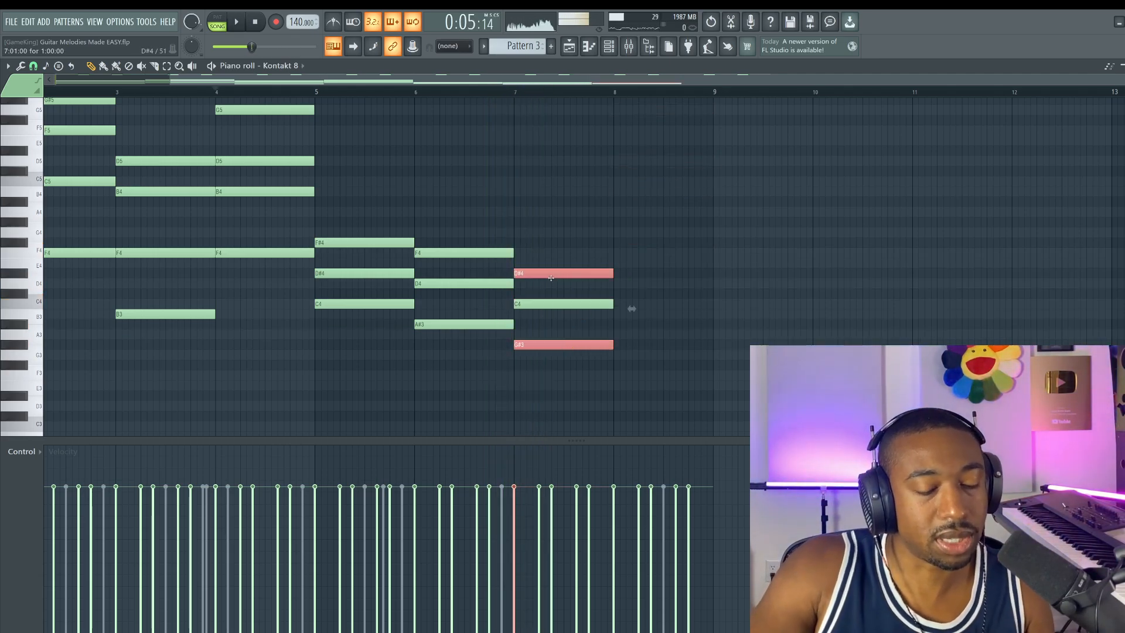
{"action": "key", "text": "shift+Up"}
{"action": "key", "text": "space"}
Lengthen all three notes of the bar 7 chord to two bars so they fill bar 8
{"action": "left_click_drag", "start_coordinate": [588, 381], "coordinate": [635, 238]}
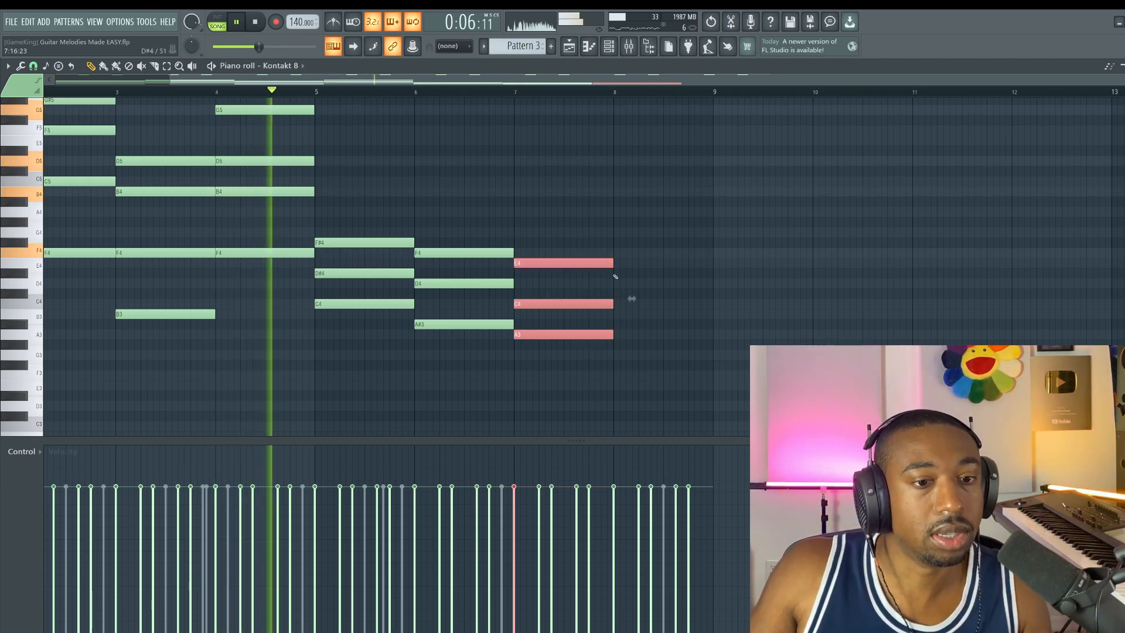
{"action": "left_click_drag", "start_coordinate": [631, 298], "coordinate": [730, 299]}
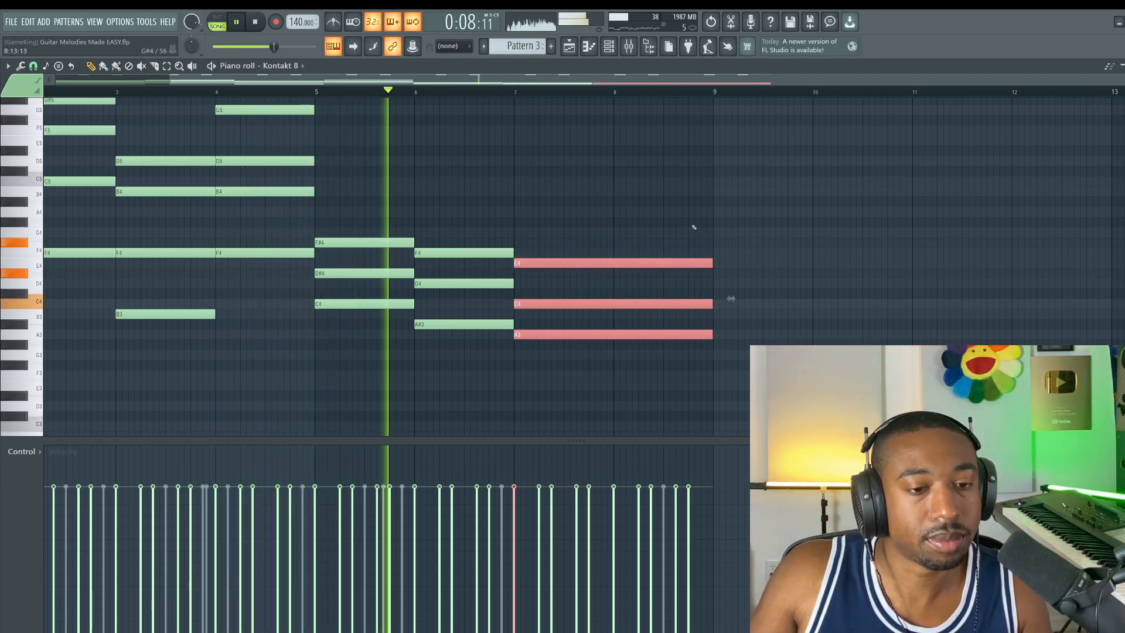
{"action": "left_click", "coordinate": [693, 227], "text": "ctrl"}
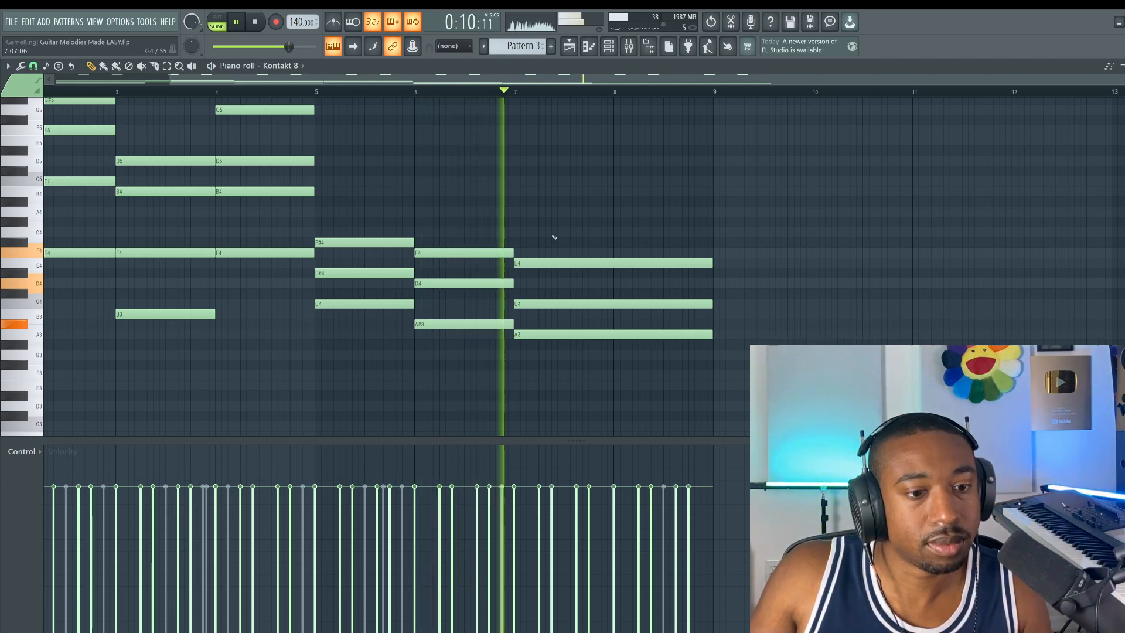
{"action": "key", "text": "space"}
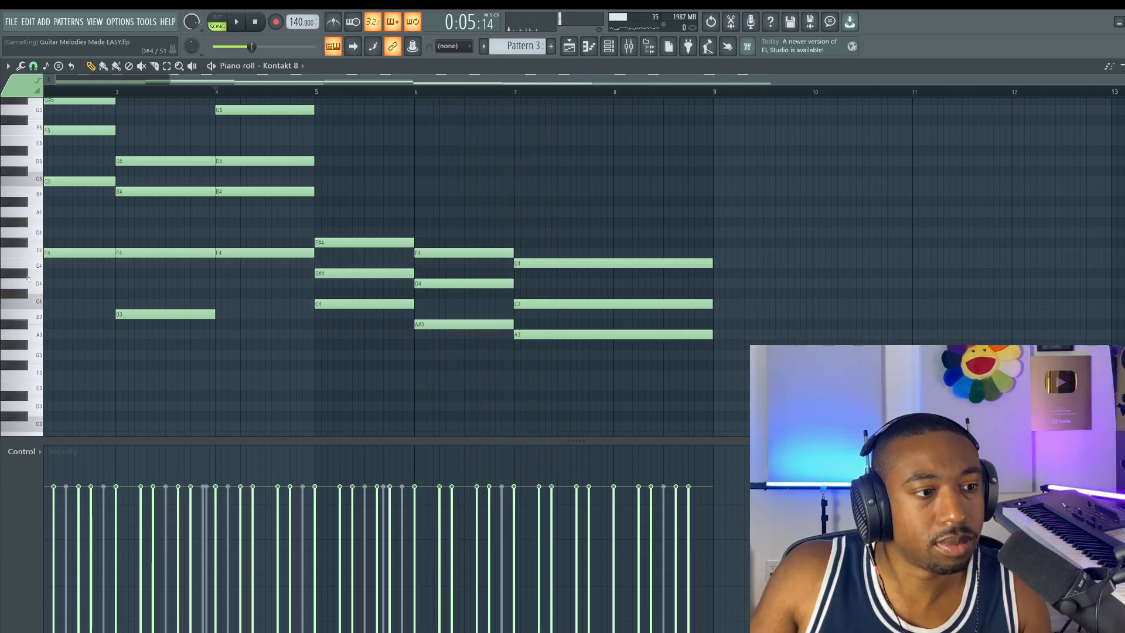
Replace the E4 of the two-bar chord at bar 7 with an F3 and play from bar 4
{"action": "left_click", "coordinate": [578, 263]}
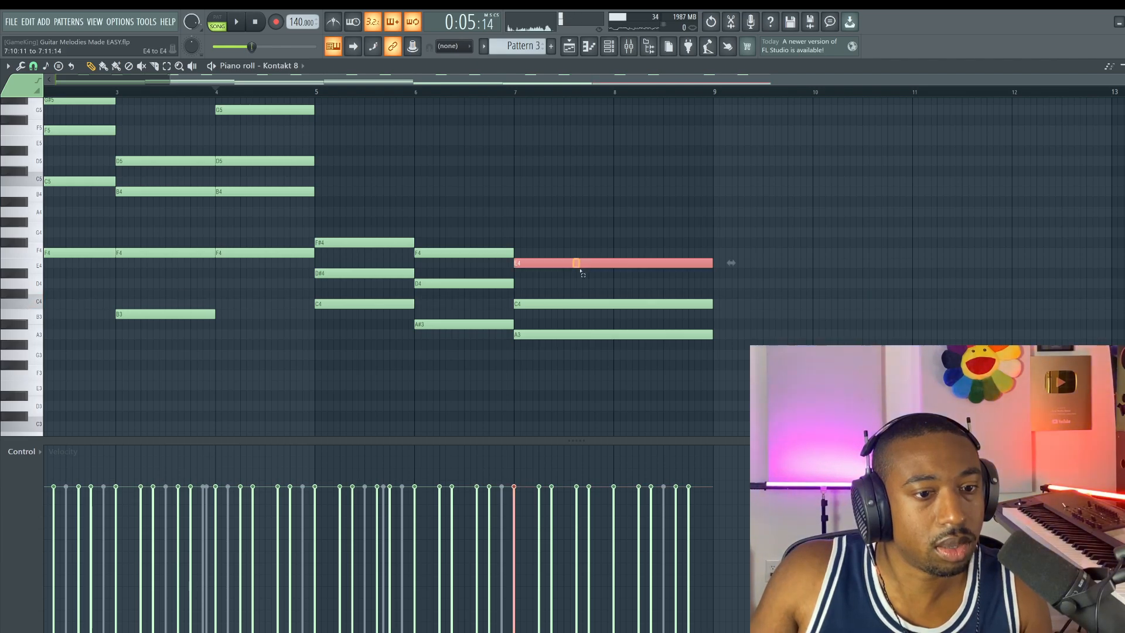
{"action": "key", "text": "Delete"}
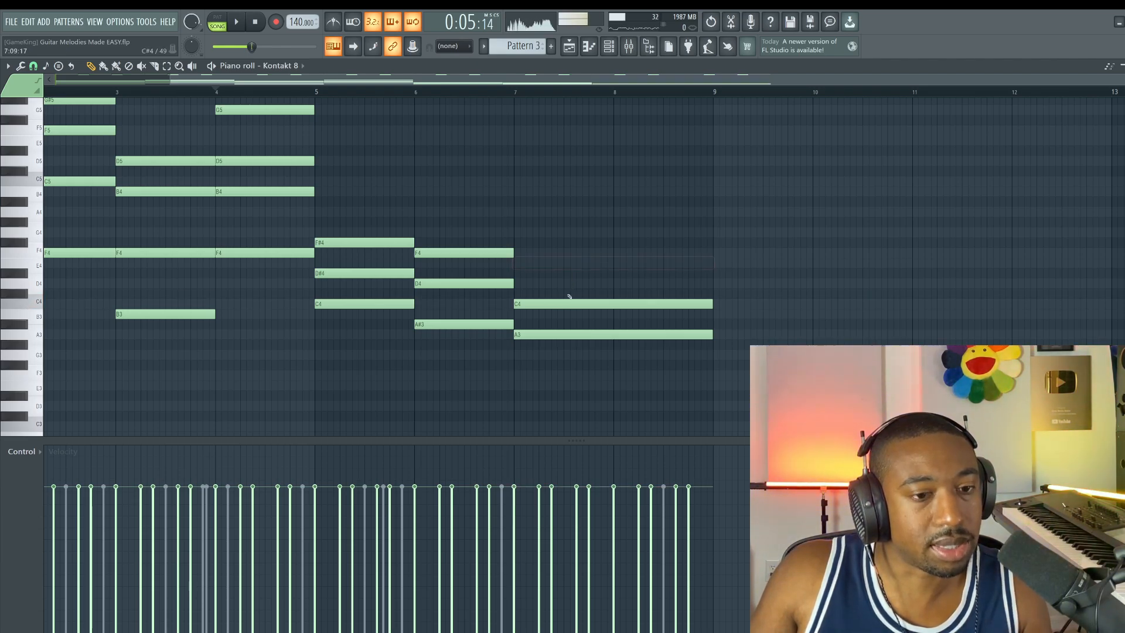
{"action": "left_click", "coordinate": [517, 374]}
{"action": "key", "text": "space"}
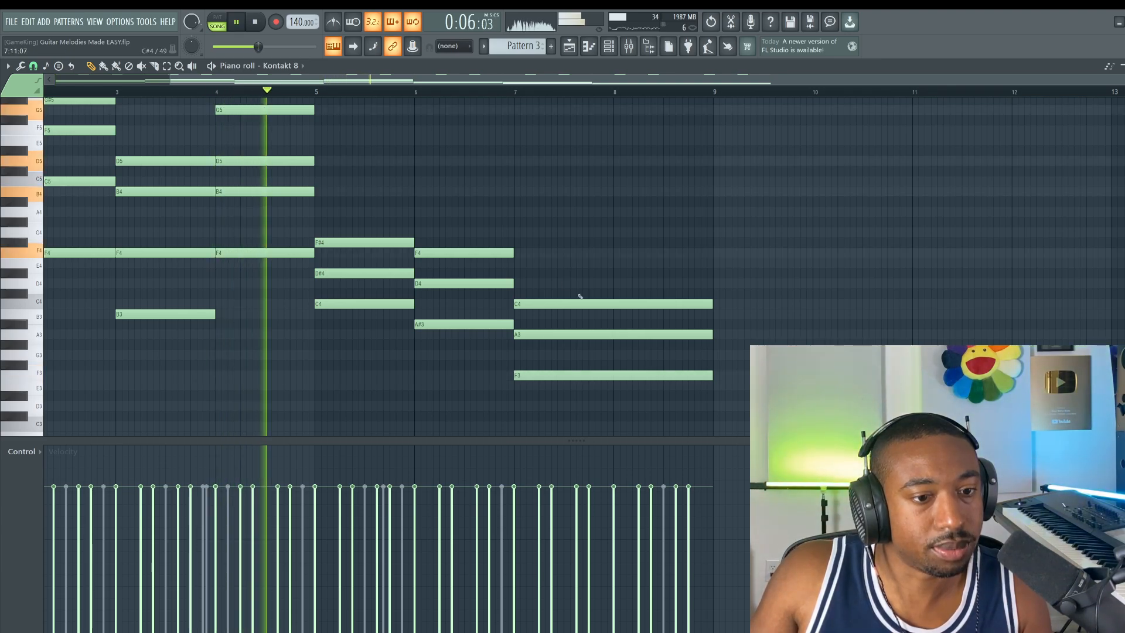
Listen to the progression from bar 4 into the two-bar chord and compare it with the lead melody
{"action": "scroll", "coordinate": [548, 280], "scroll_direction": "up", "scroll_amount": 1}
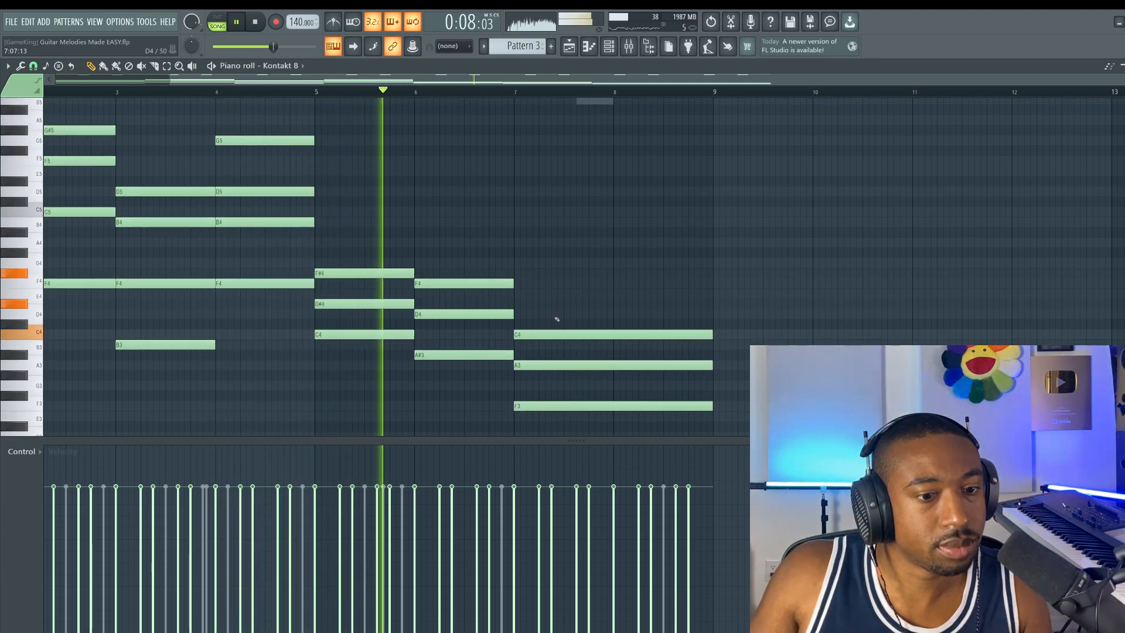
{"action": "scroll", "coordinate": [554, 319], "scroll_direction": "down", "scroll_amount": 1}
{"action": "left_click", "coordinate": [532, 375]}
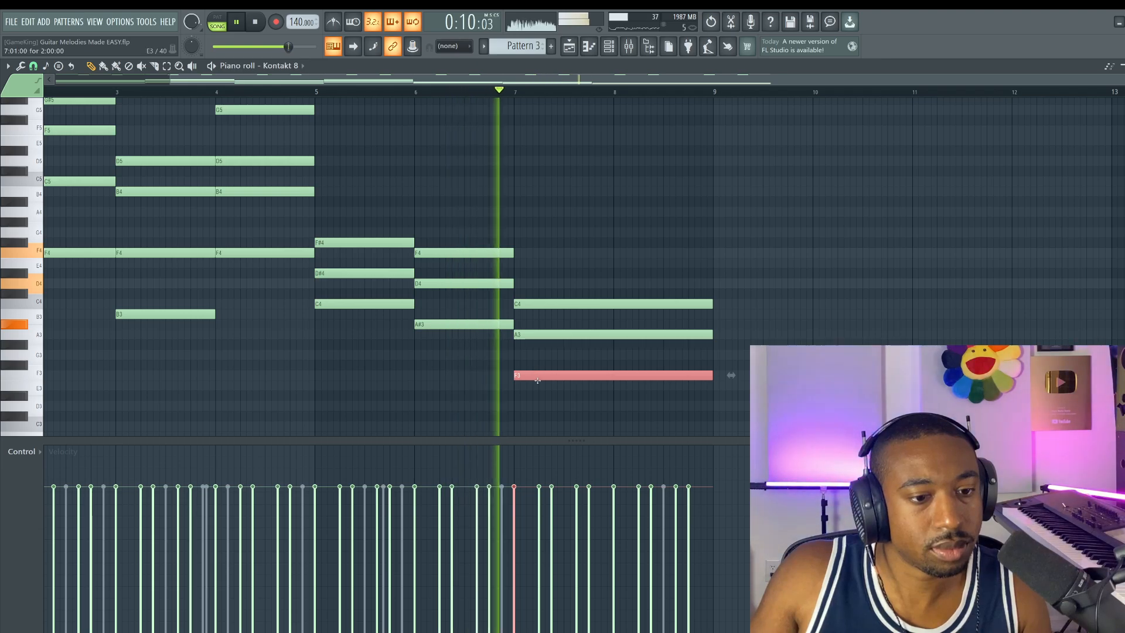
{"action": "scroll", "coordinate": [545, 358], "scroll_direction": "up", "scroll_amount": 4}
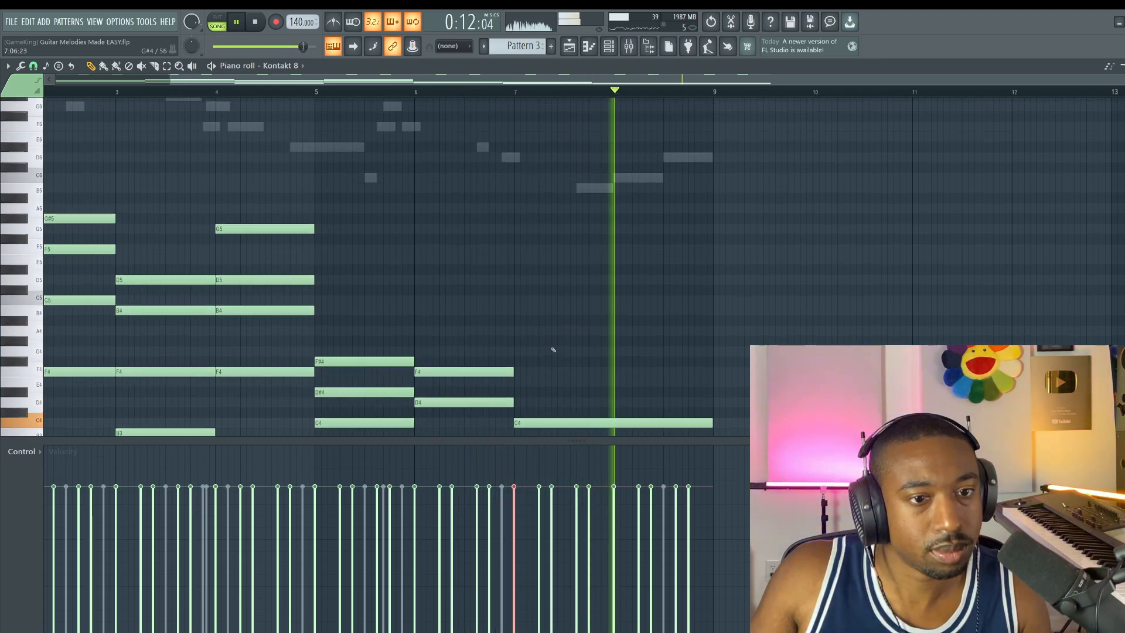
{"action": "scroll", "coordinate": [552, 348], "scroll_direction": "down", "scroll_amount": 2}
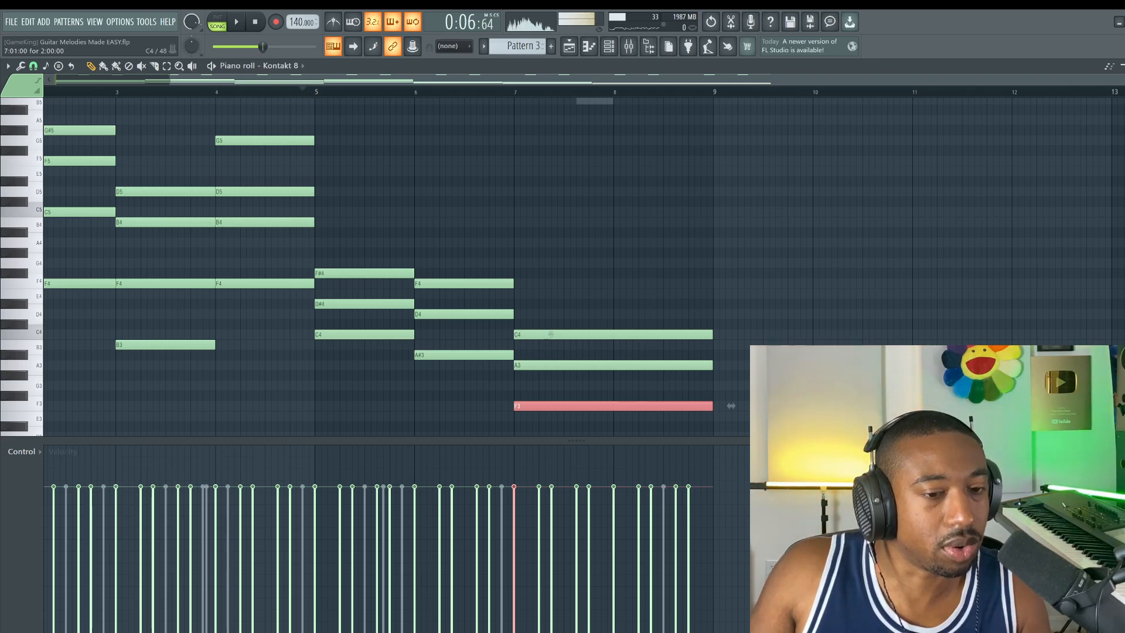
{"action": "key", "text": "space"}
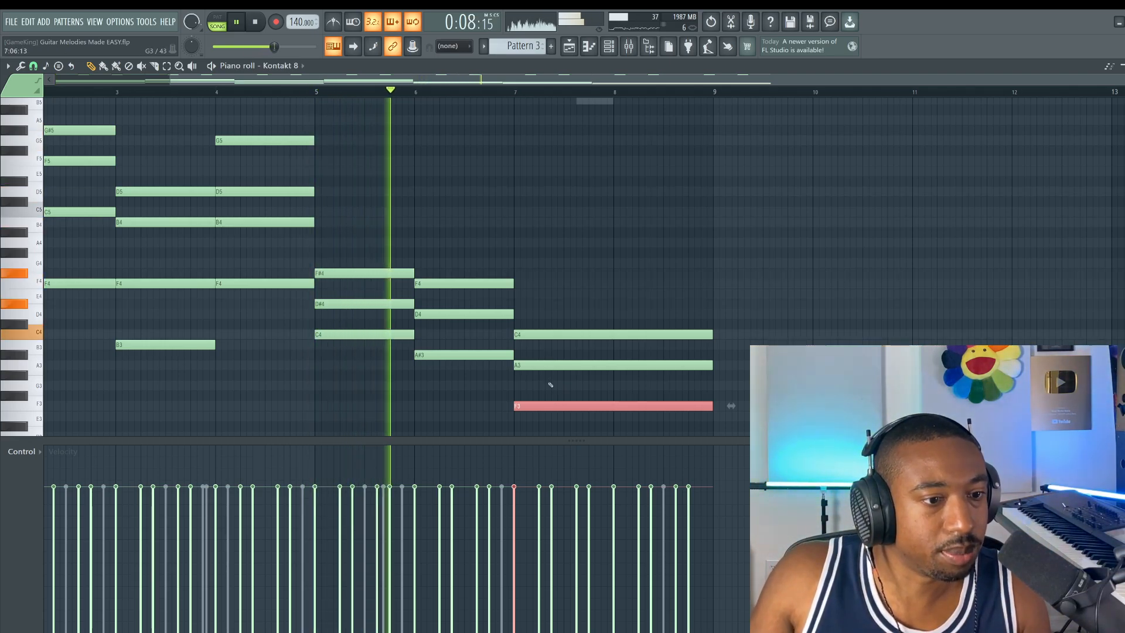
{"action": "key", "text": "space"}
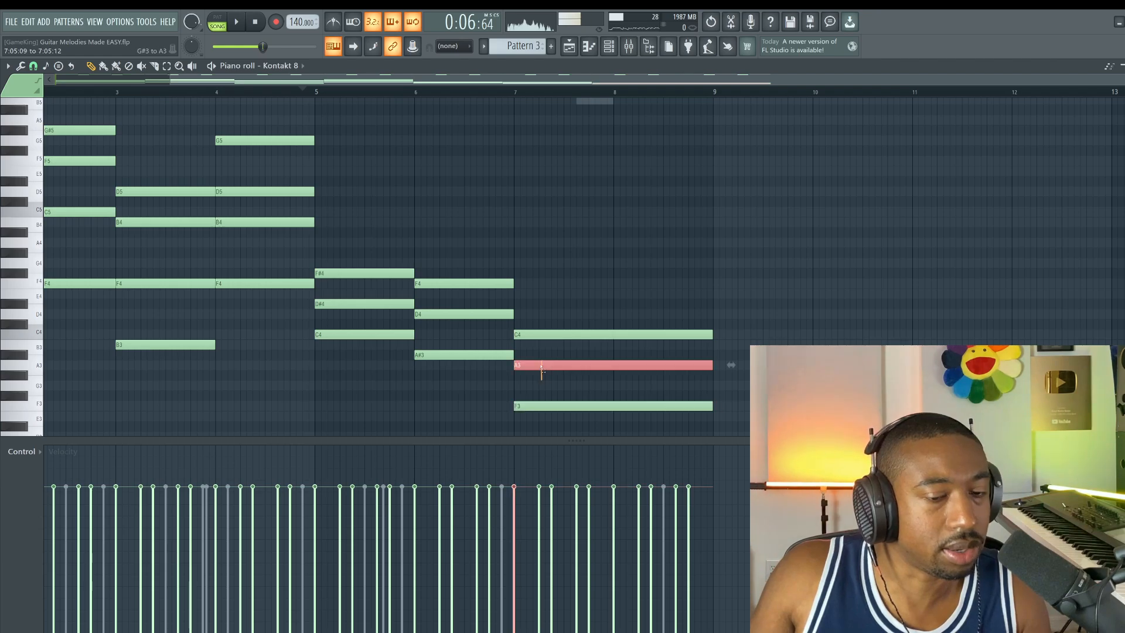
Lower the A3 of the two-bar chord at bar 7 to G#3 and play the progression from the end of bar 4
{"action": "key", "text": "space"}
{"action": "key", "text": "shift+Down"}
{"action": "left_click", "coordinate": [546, 364], "text": "ctrl"}
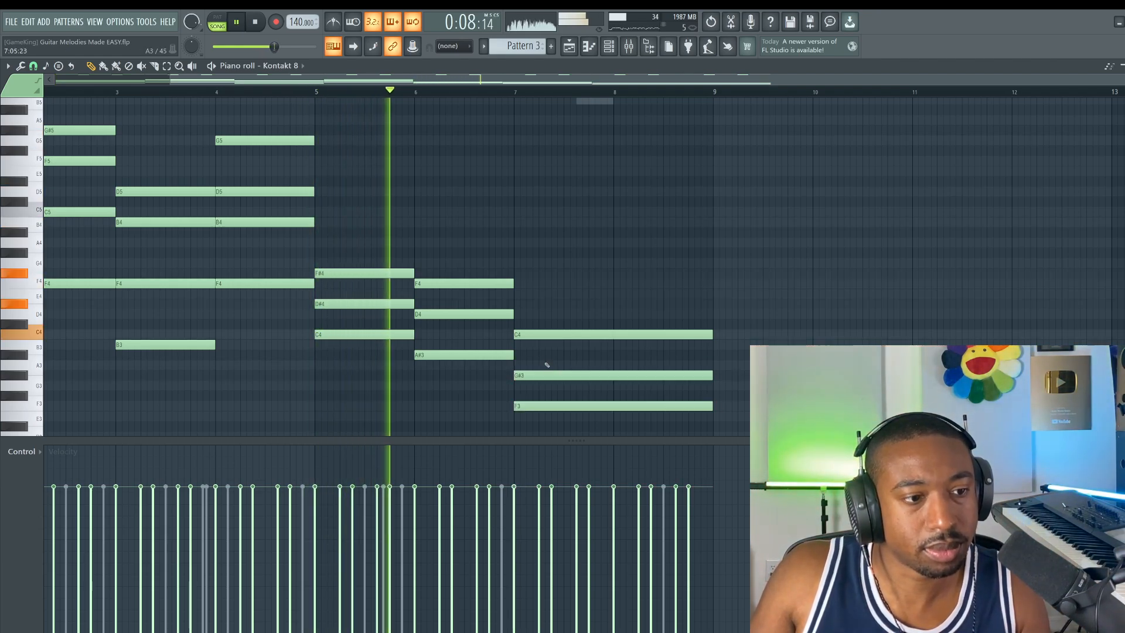
{"action": "left_click_drag", "start_coordinate": [569, 421], "coordinate": [603, 324]}
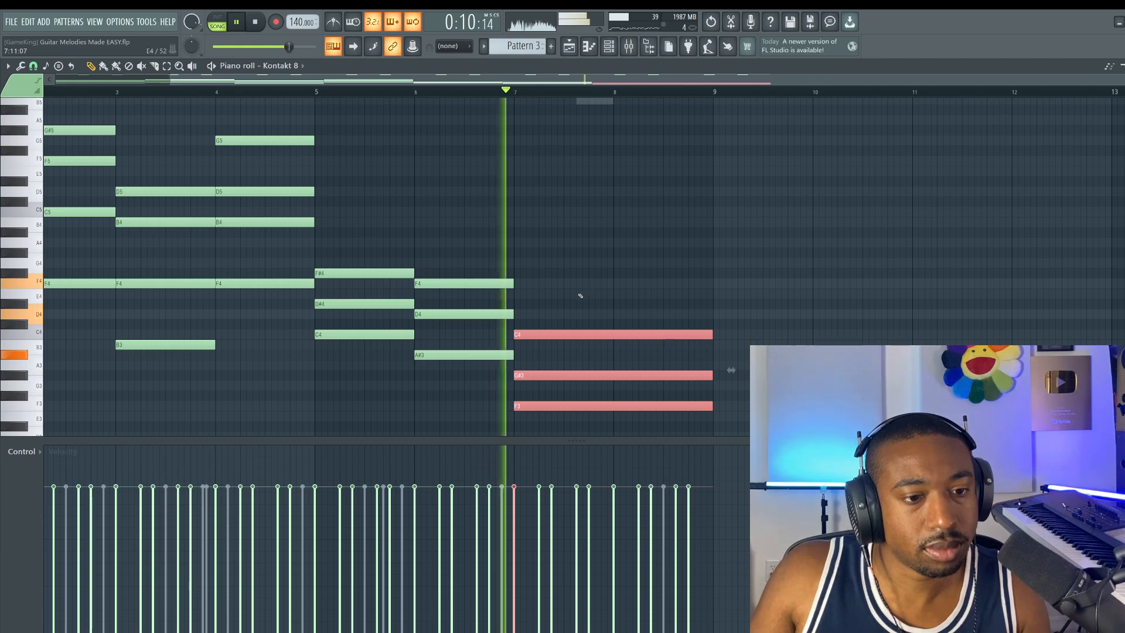
{"action": "left_click", "coordinate": [568, 300], "text": "ctrl"}
{"action": "scroll", "coordinate": [551, 301], "scroll_direction": "up", "scroll_amount": 2}
{"action": "key", "text": "space"}
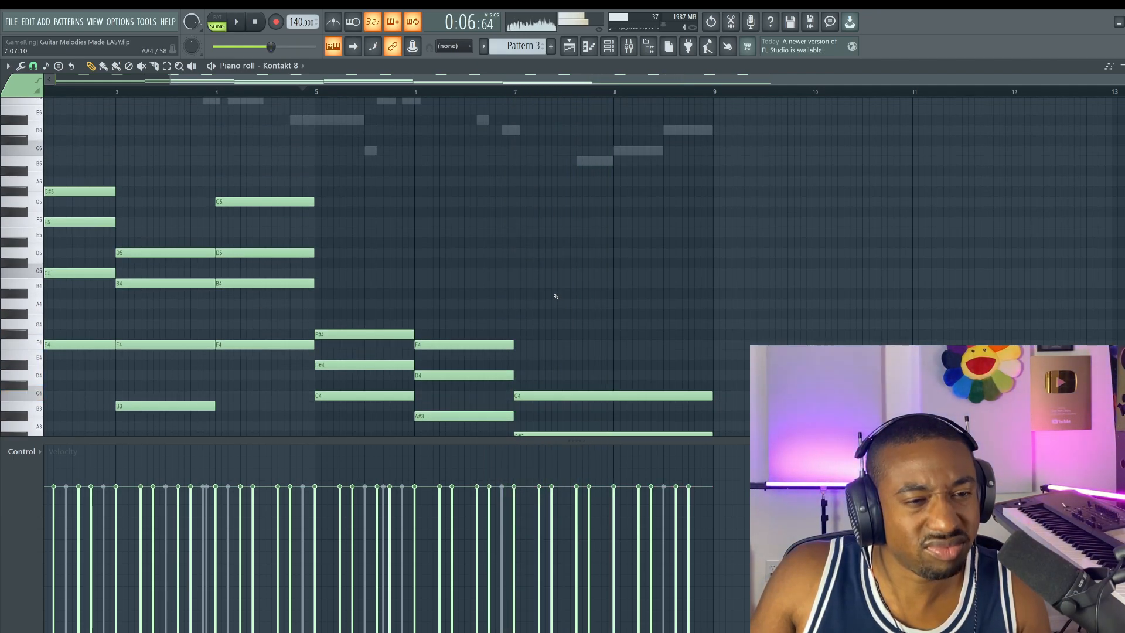
Replay the chords from the end of bar 4 through the start of bar 7
{"action": "key", "text": "space"}
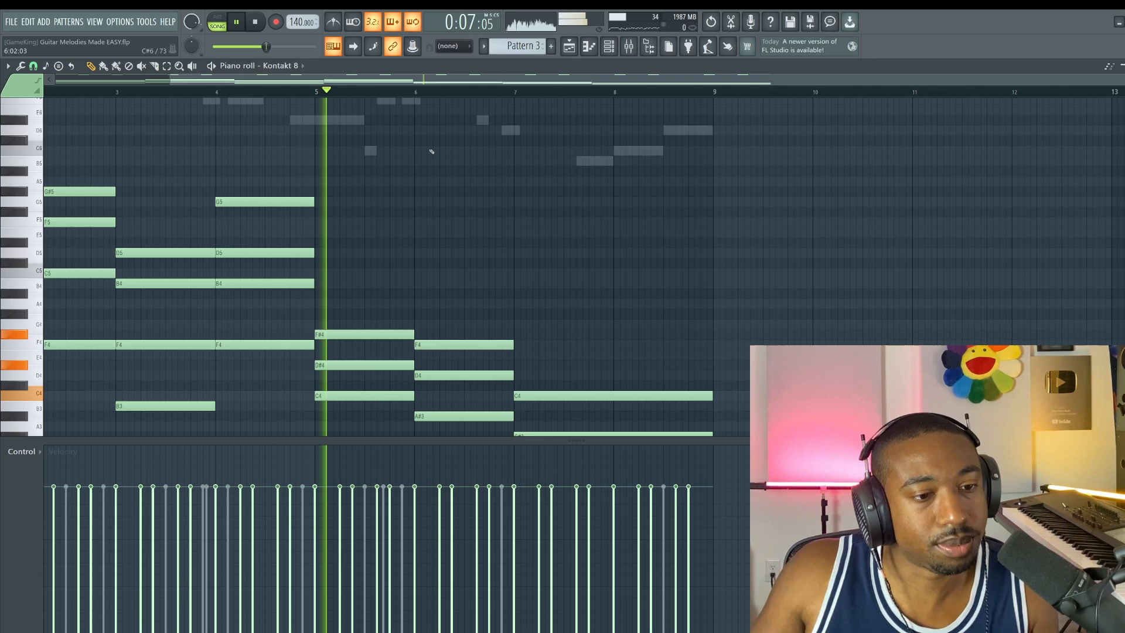
{"action": "scroll", "coordinate": [487, 176], "scroll_direction": "down", "scroll_amount": 2}
{"action": "scroll", "coordinate": [495, 186], "scroll_direction": "down", "scroll_amount": 2}
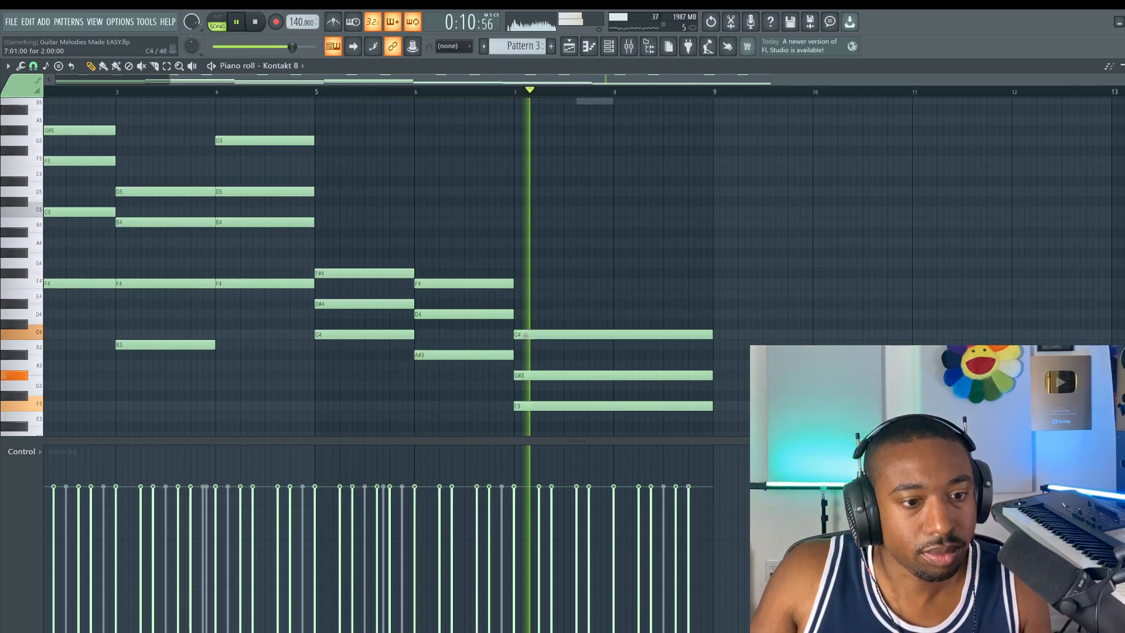
{"action": "key", "text": "space"}
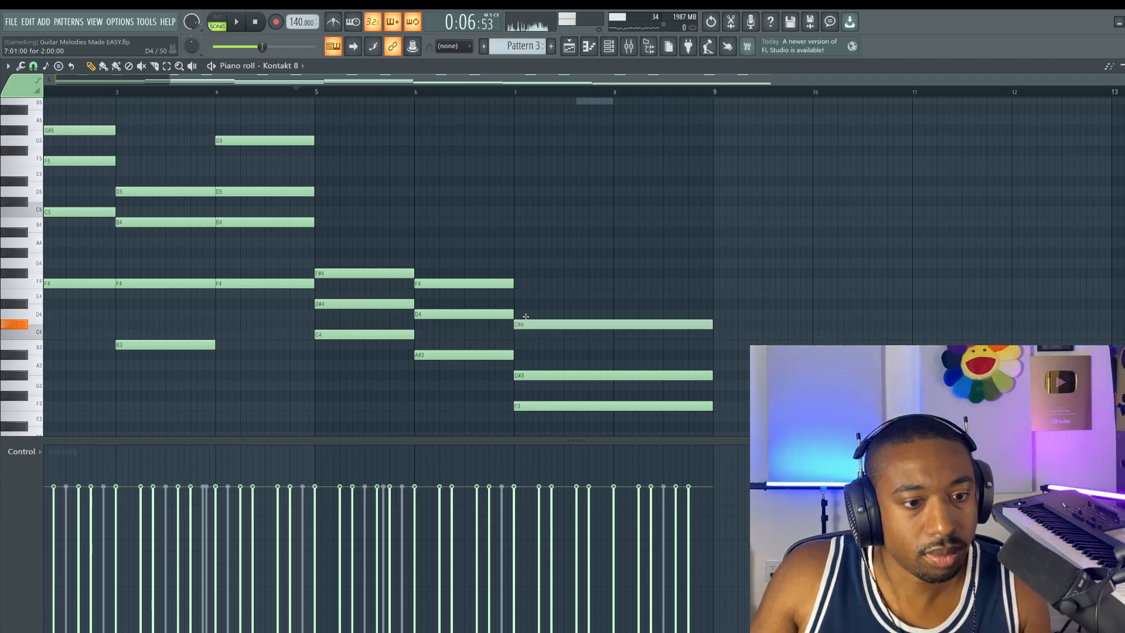
Remove the G#3 and lower the C#4 to C4 in the two-bar chord at bar 7, and play the change
{"action": "right_click", "coordinate": [536, 378]}
{"action": "key", "text": "space"}
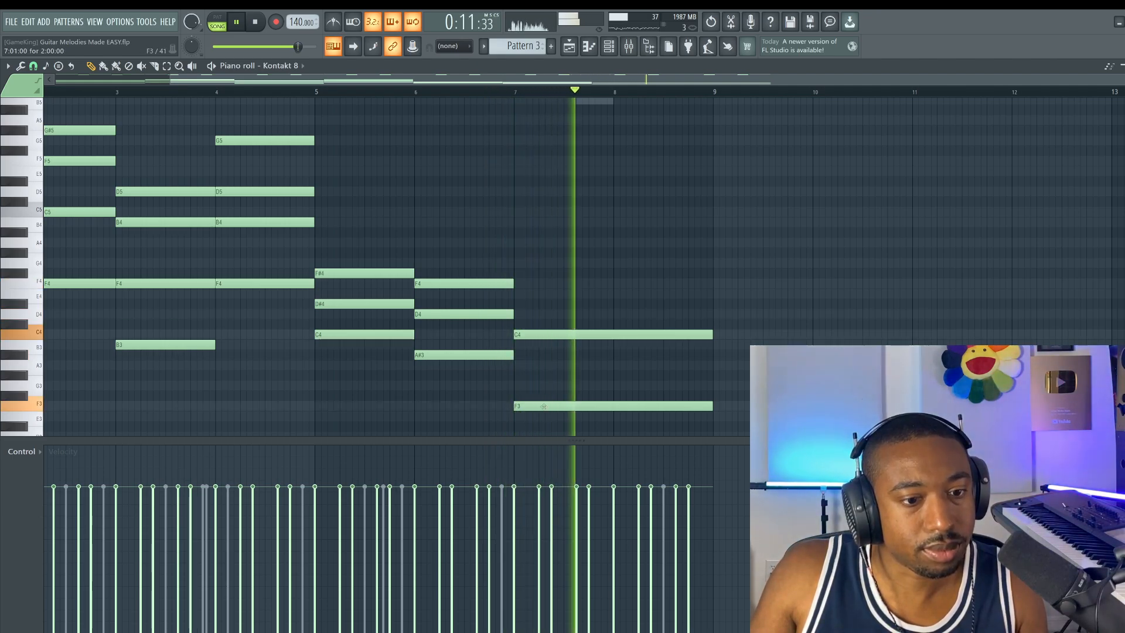
{"action": "key", "text": "space"}
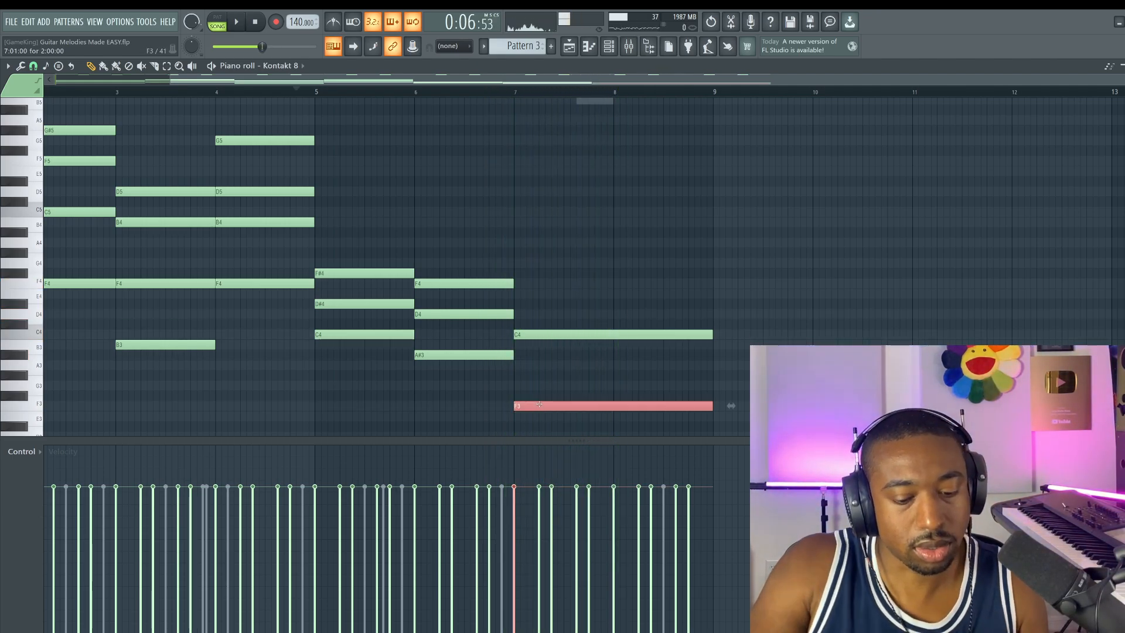
Raise the F3 of the two-bar chord at bar 7 by an octave to F4 and play the progression
{"action": "left_click_drag", "start_coordinate": [539, 405], "coordinate": [539, 284]}
{"action": "key", "text": "space"}
{"action": "left_click", "coordinate": [583, 192]}
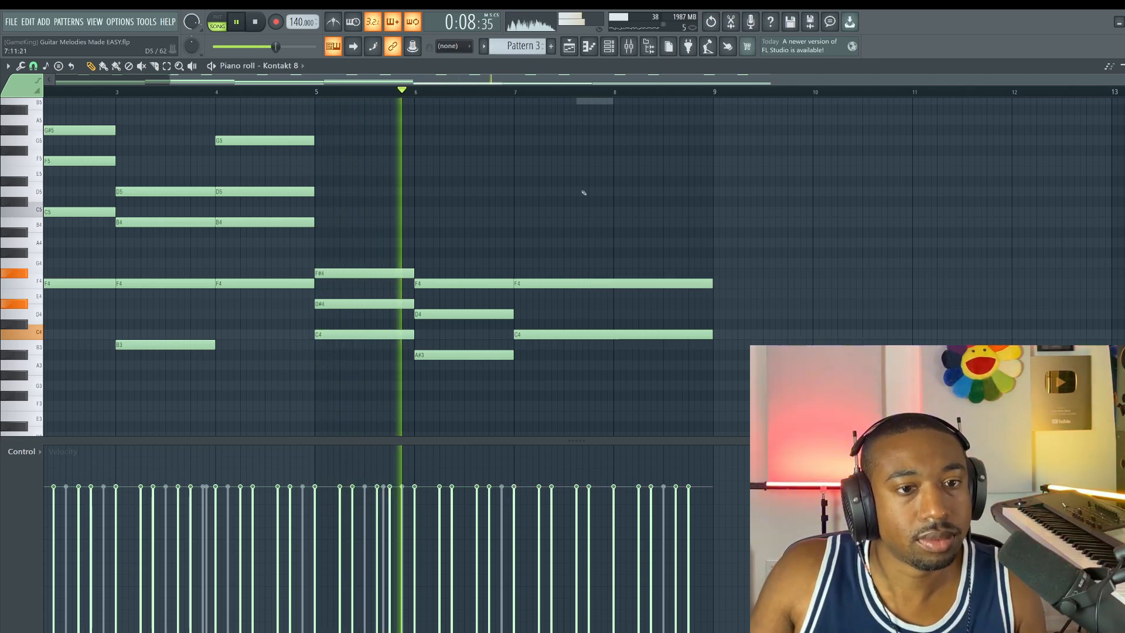
{"action": "key", "text": "F9"}
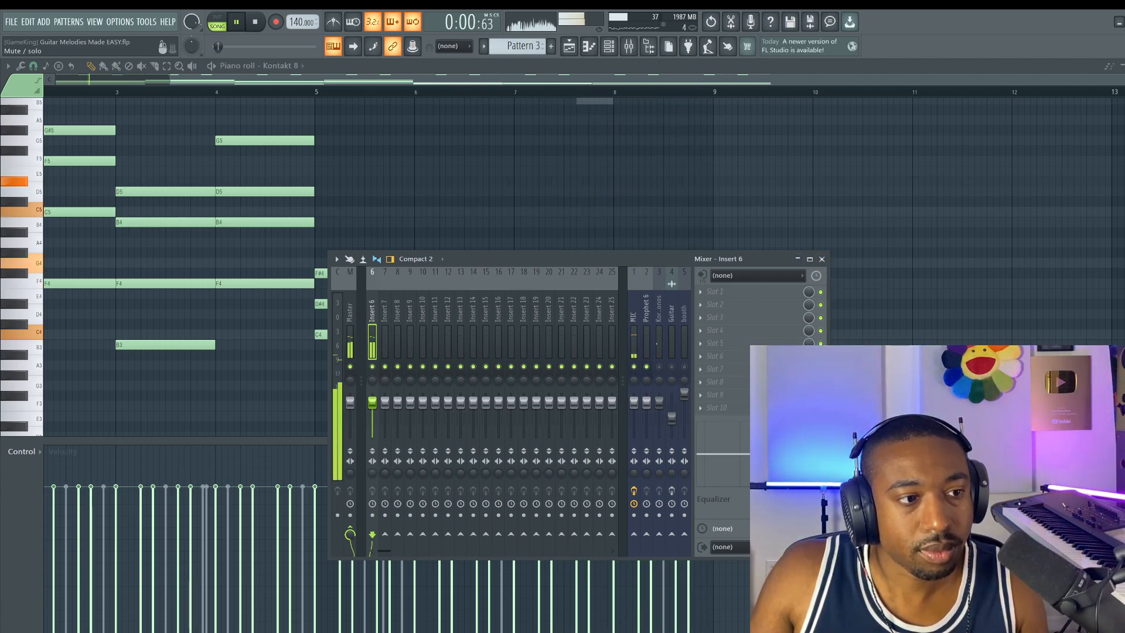
{"action": "left_click", "coordinate": [822, 259]}
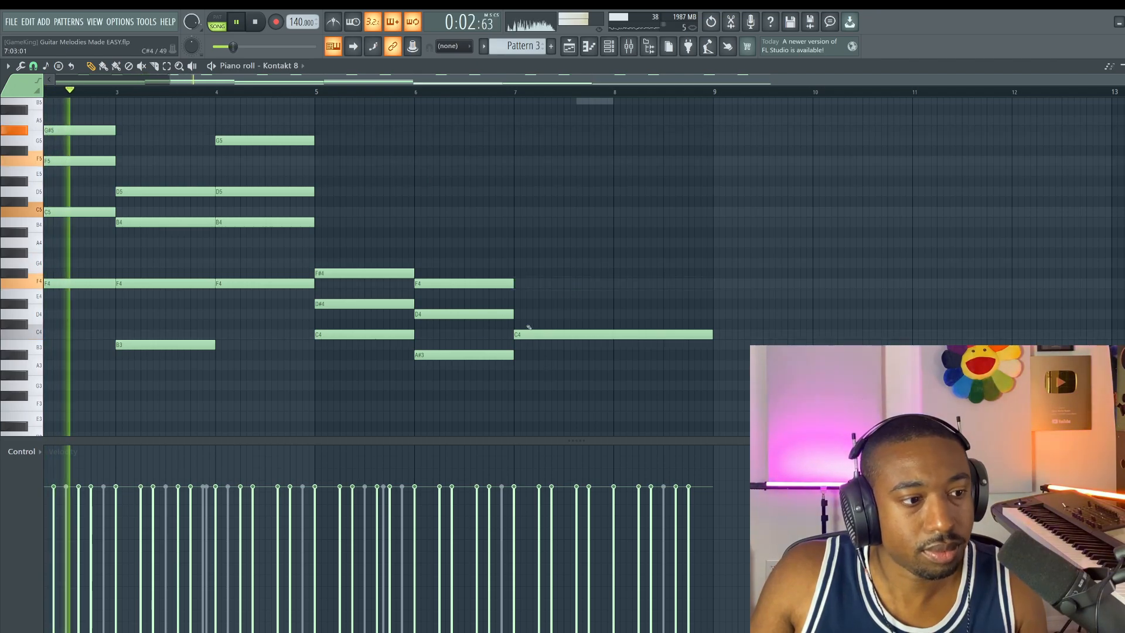
Try a G4 above the C4 of the two-bar chord at bar 7 while the progression plays
{"action": "left_click_drag", "start_coordinate": [531, 299], "coordinate": [515, 261]}
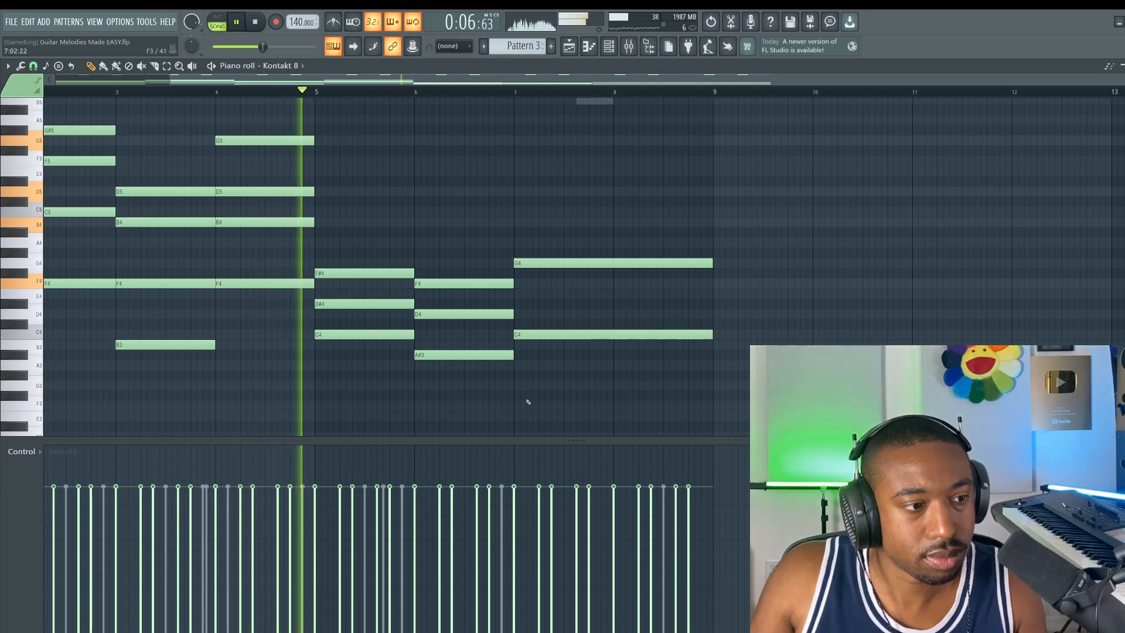
{"action": "scroll", "coordinate": [526, 395], "scroll_direction": "down", "scroll_amount": 1}
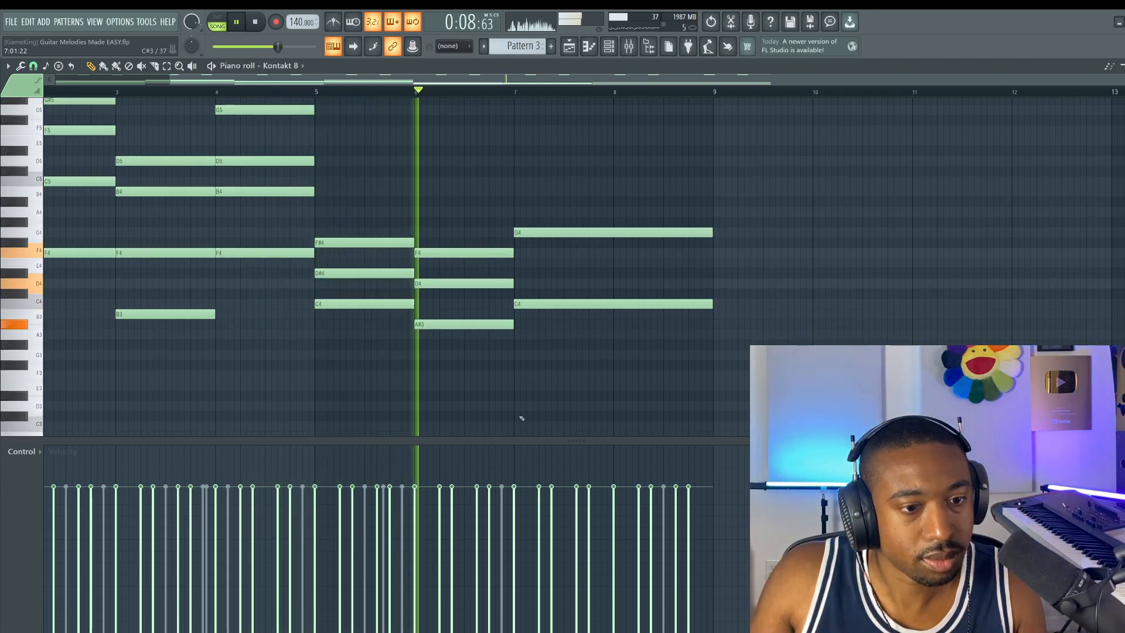
{"action": "scroll", "coordinate": [531, 395], "scroll_direction": "up", "scroll_amount": 1}
{"action": "scroll", "coordinate": [531, 374], "scroll_direction": "up", "scroll_amount": 3}
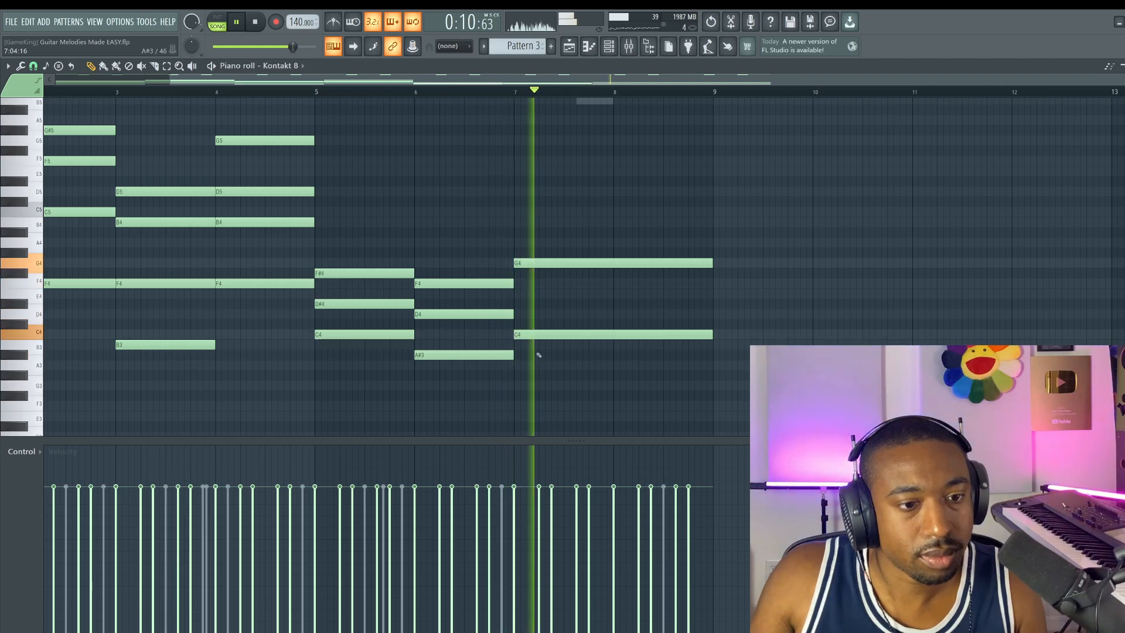
{"action": "key", "text": "F9"}
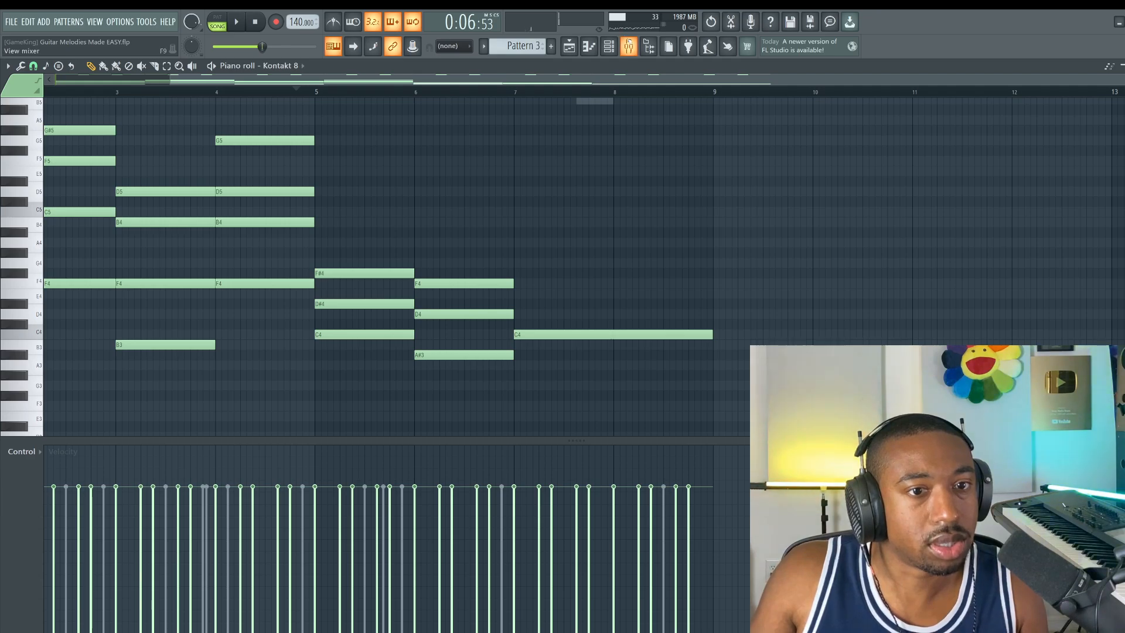
{"action": "left_click", "coordinate": [628, 46]}
{"action": "key", "text": "F9"}
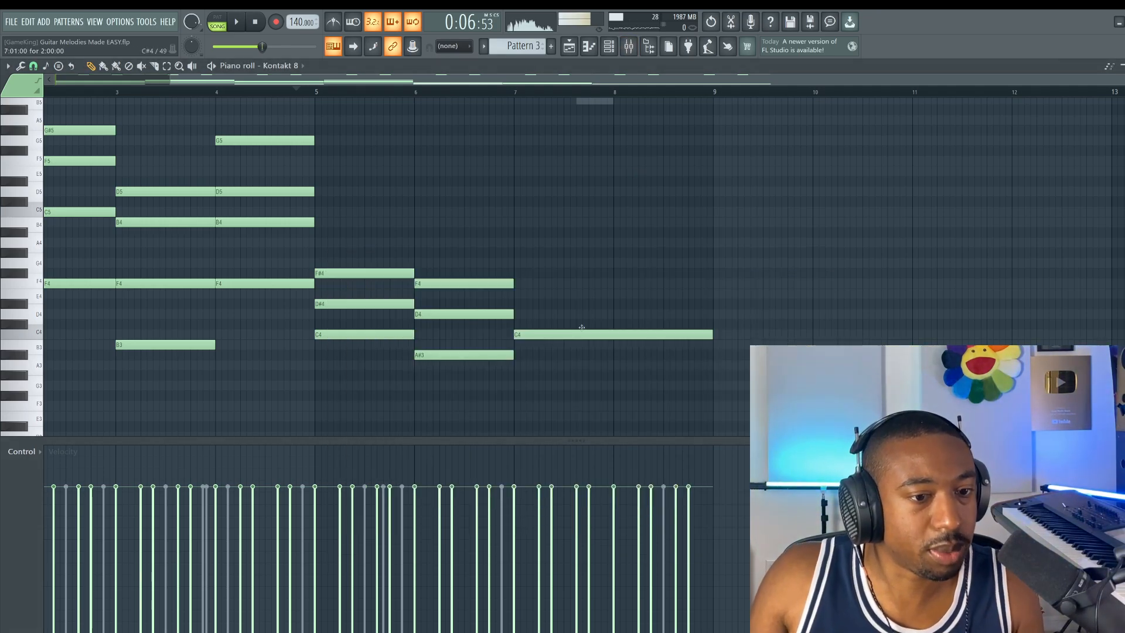
Compare the chord notes in bars 5 to 8 with the lead melody, focusing on the middle notes D#4, D4 and C4
{"action": "left_click", "coordinate": [581, 327]}
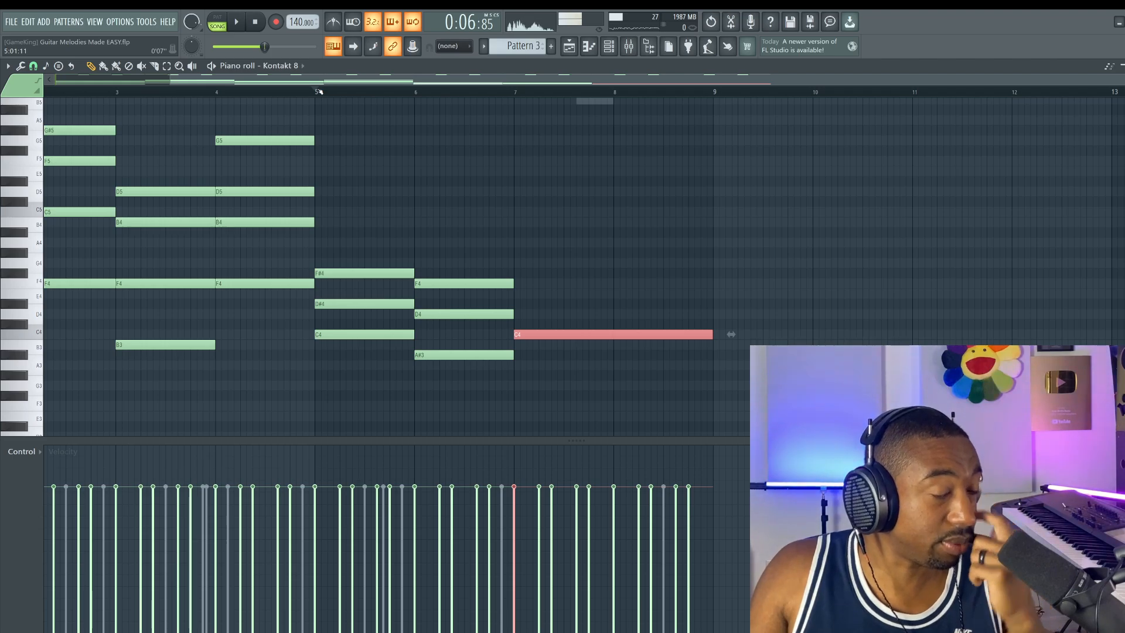
{"action": "key", "text": "space"}
{"action": "scroll", "coordinate": [531, 231], "scroll_direction": "up", "scroll_amount": 5}
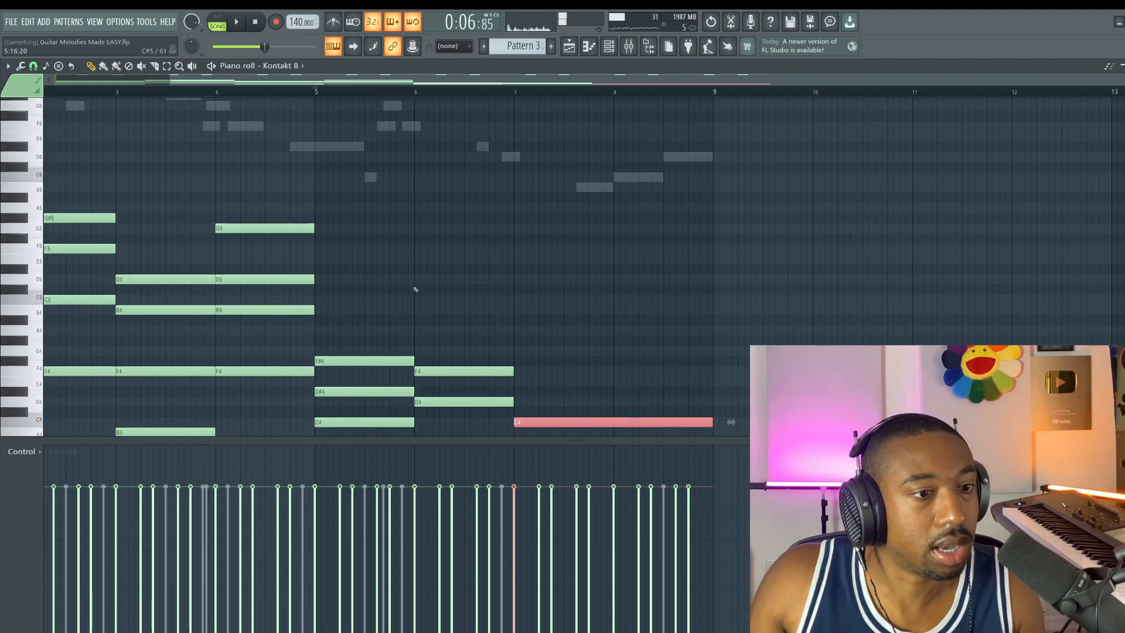
{"action": "scroll", "coordinate": [412, 280], "scroll_direction": "up", "scroll_amount": 7}
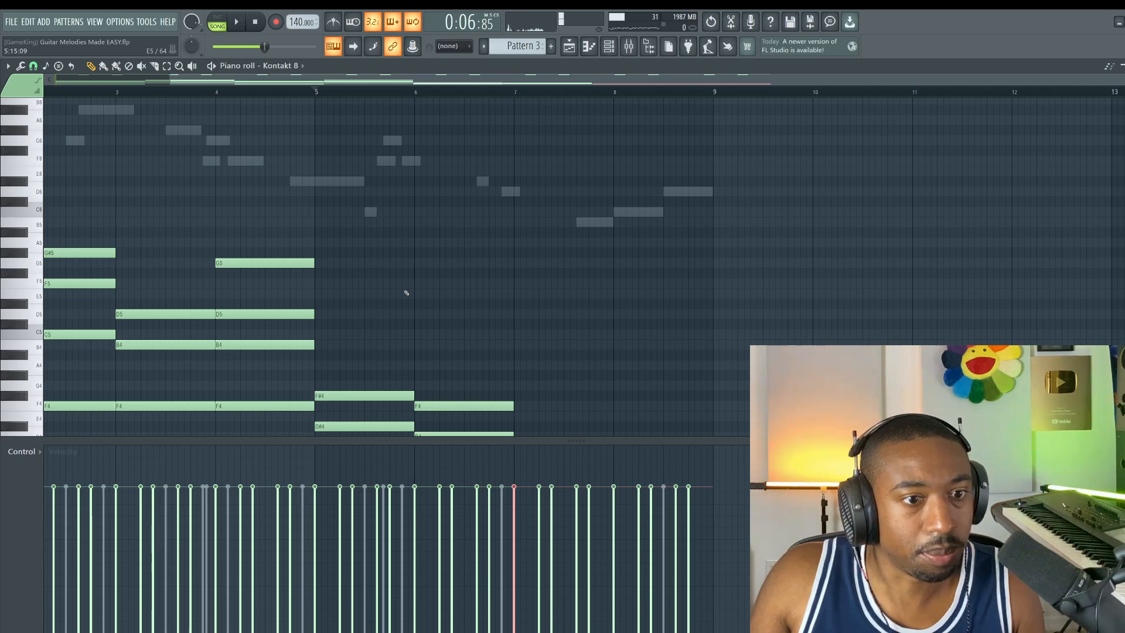
{"action": "scroll", "coordinate": [400, 297], "scroll_direction": "down", "scroll_amount": 11}
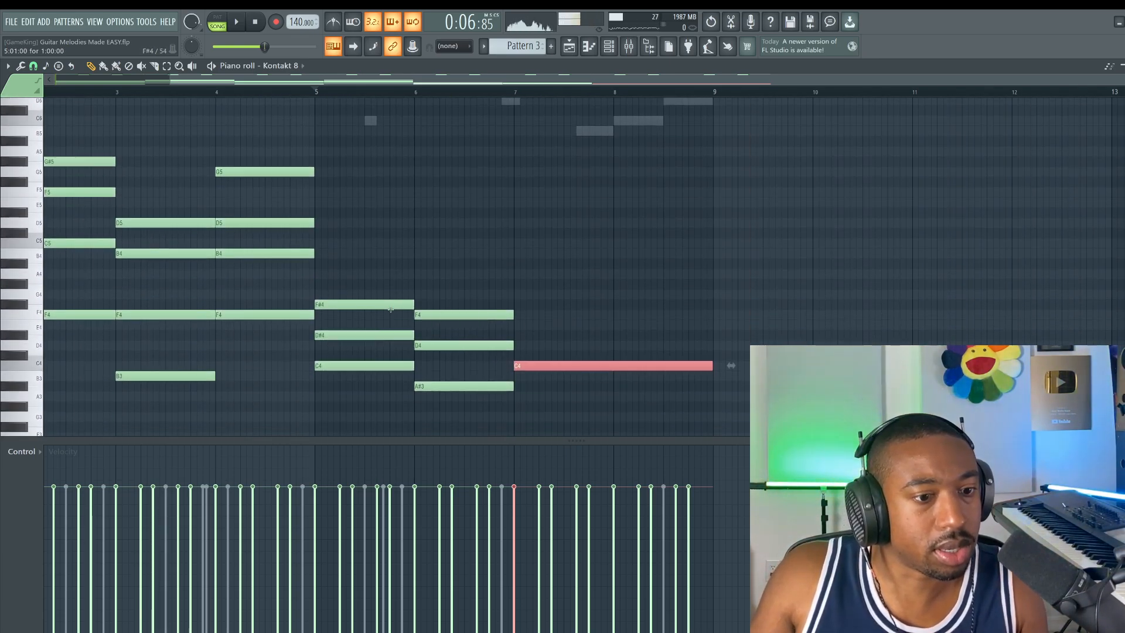
{"action": "left_click_drag", "start_coordinate": [354, 335], "coordinate": [461, 351]}
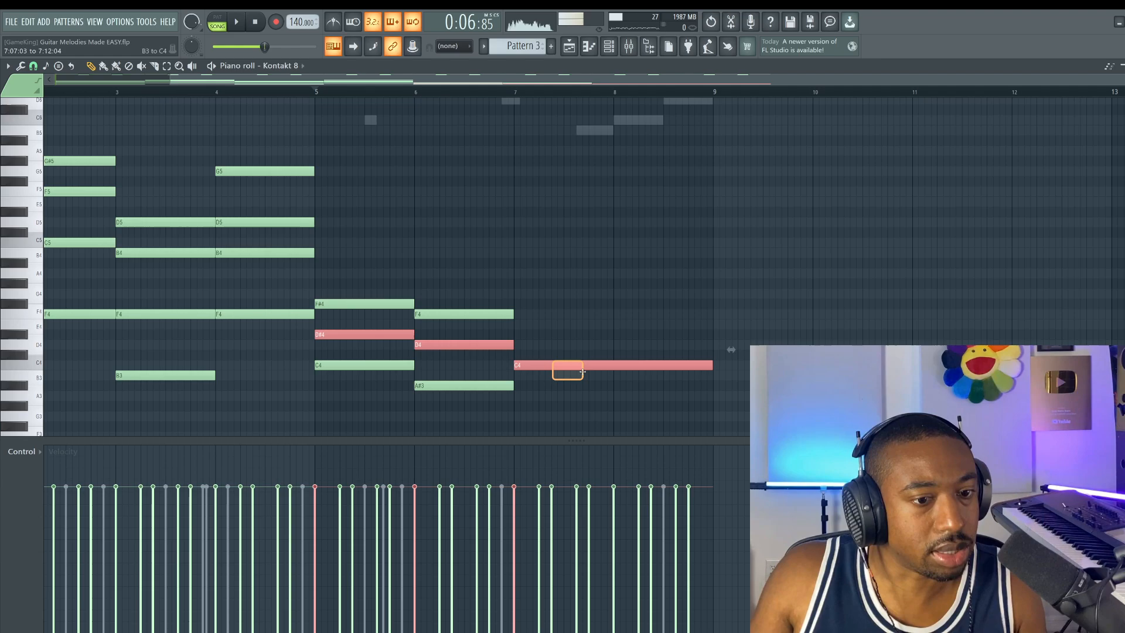
{"action": "scroll", "coordinate": [366, 360], "scroll_direction": "down", "scroll_amount": 2}
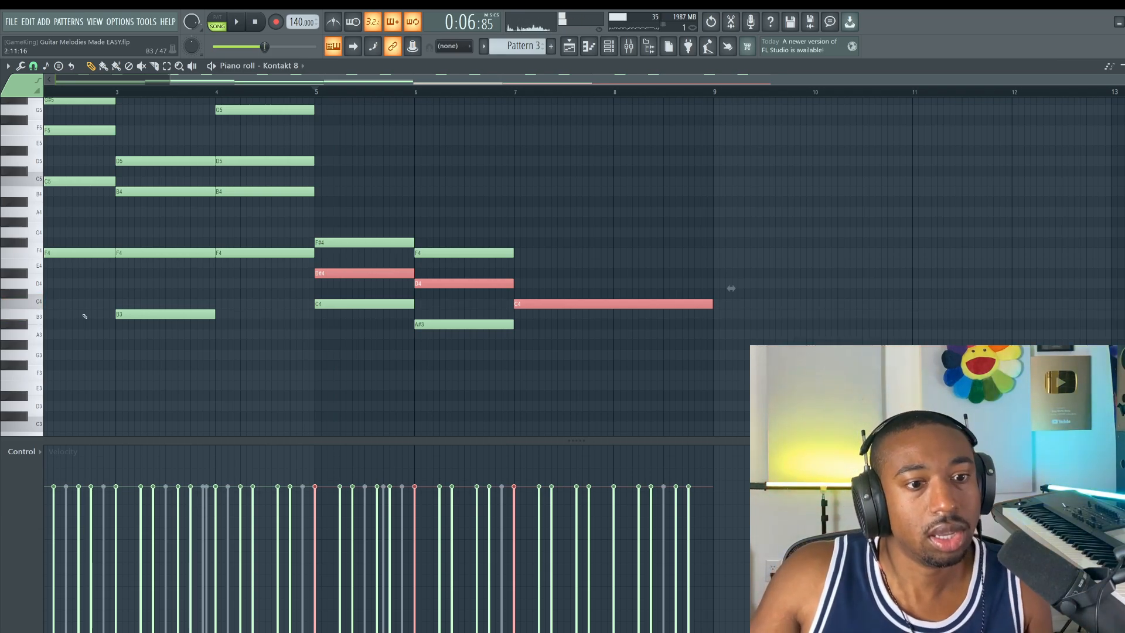
{"action": "left_click", "coordinate": [533, 305]}
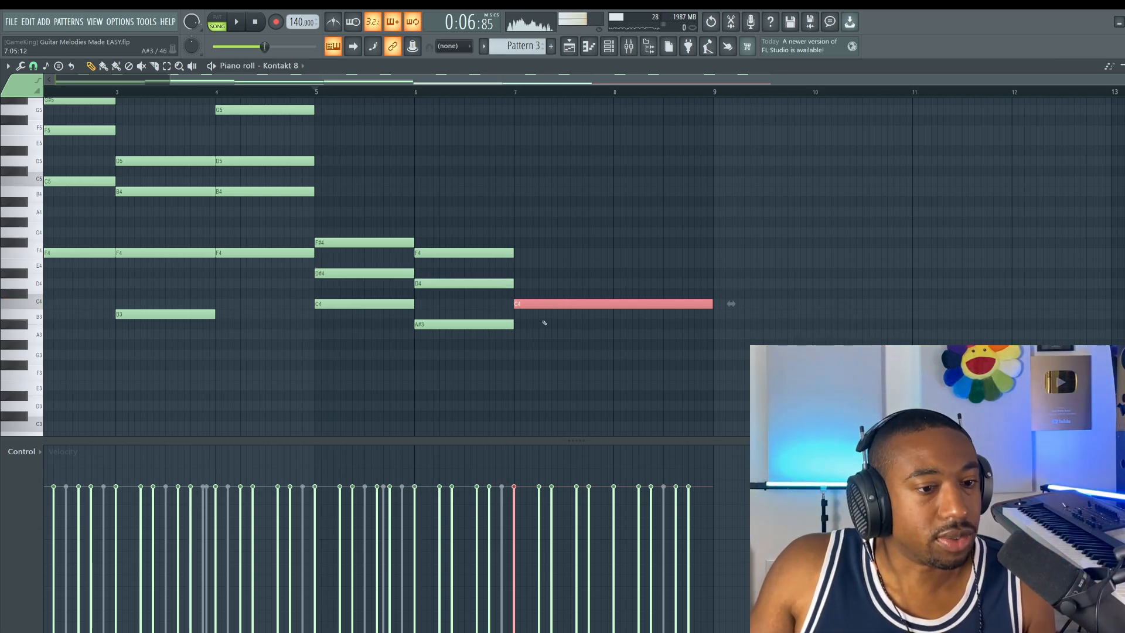
Stamp the Minor Harmonic scale at bar 9 from C3 and again from C4 as a two-octave note reference
{"action": "left_click", "coordinate": [59, 65]}
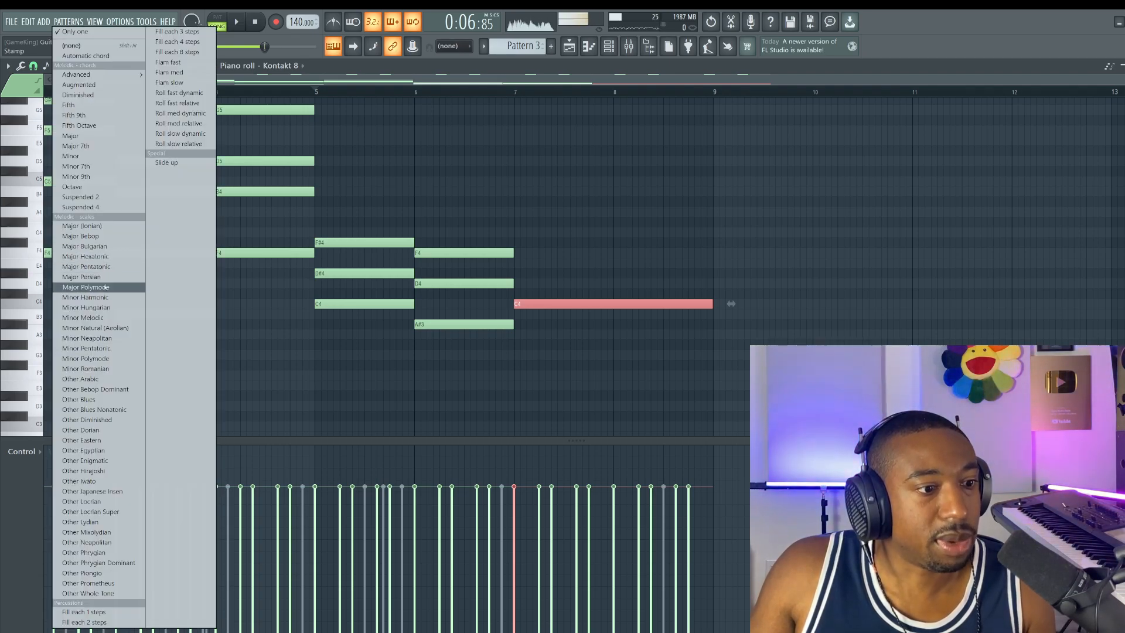
{"action": "left_click", "coordinate": [129, 297]}
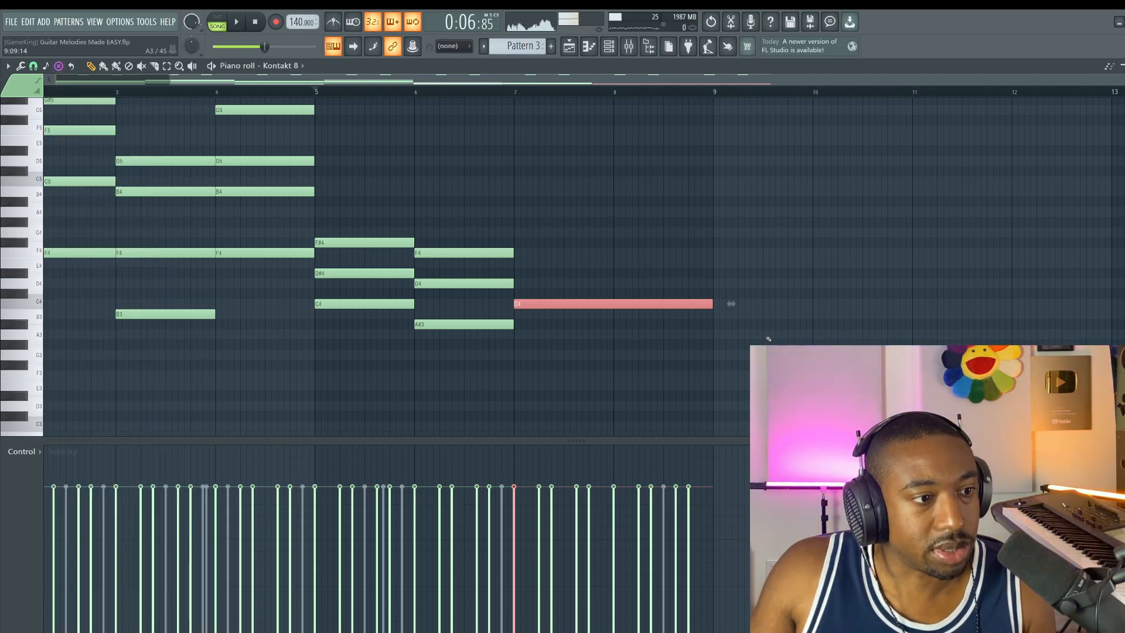
{"action": "left_click_drag", "start_coordinate": [810, 364], "coordinate": [784, 425]}
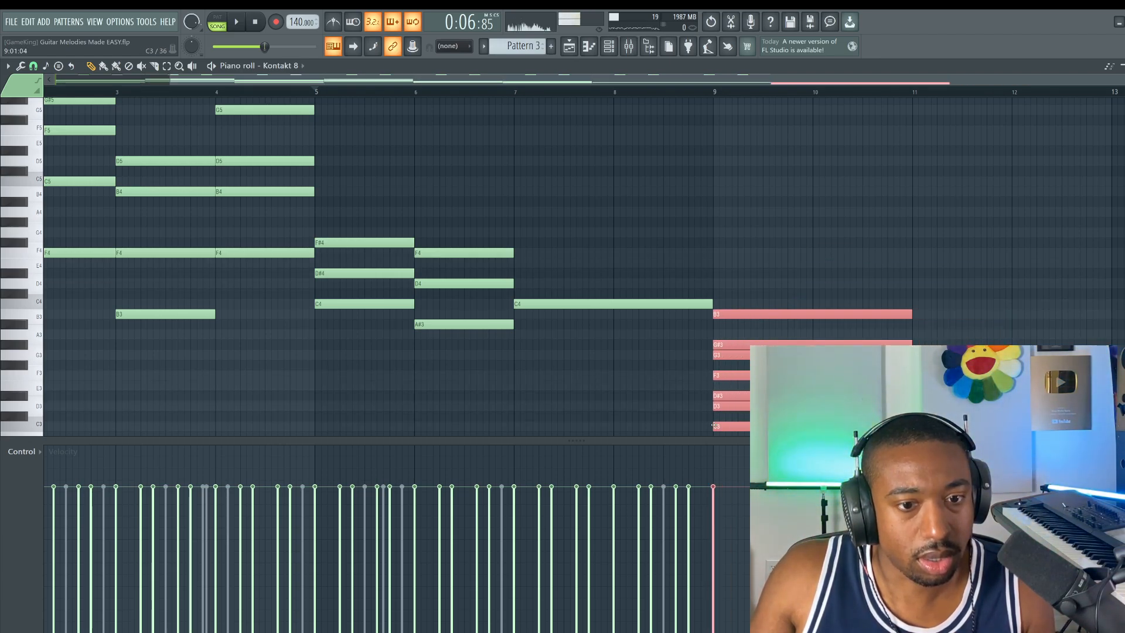
{"action": "left_click_drag", "start_coordinate": [713, 424], "coordinate": [713, 425]}
{"action": "left_click", "coordinate": [737, 304]}
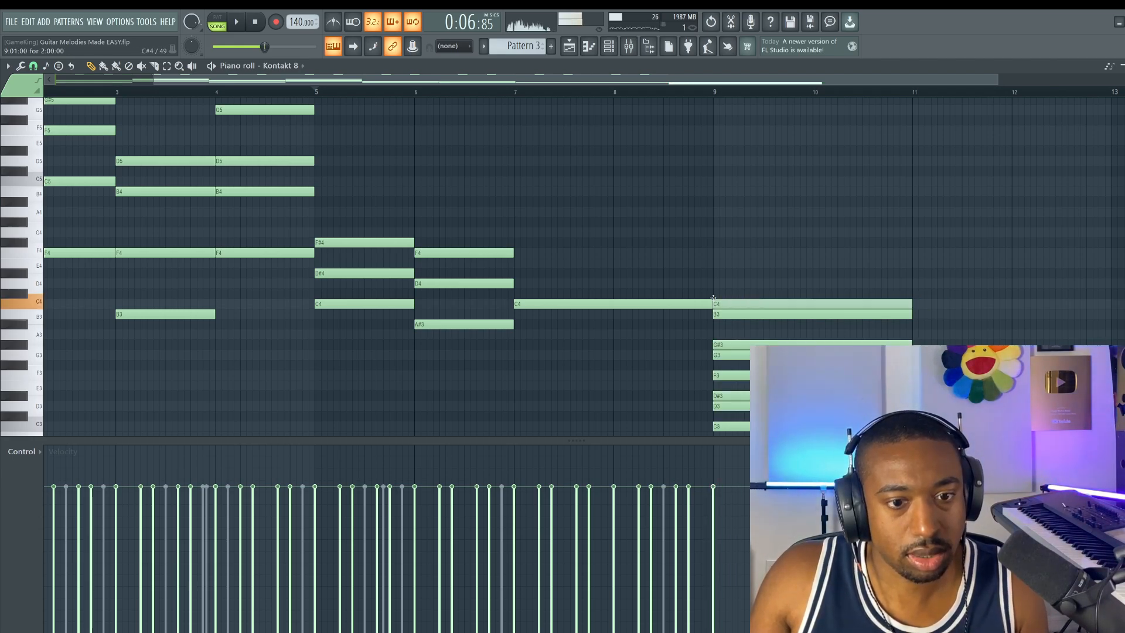
{"action": "mouse_move", "coordinate": [724, 300]}
{"action": "left_mouse_down"}
{"action": "mouse_move", "coordinate": [739, 400]}
{"action": "mouse_move", "coordinate": [757, 326]}
{"action": "mouse_move", "coordinate": [726, 295]}
{"action": "left_mouse_up"}
Add G#3 and D#4 around the C4 at bar 7, raise the D#4 to F4 and play from mid-bar 6
{"action": "mouse_move", "coordinate": [614, 269]}
{"action": "left_mouse_down"}
{"action": "mouse_move", "coordinate": [615, 339]}
{"action": "mouse_move", "coordinate": [532, 347]}
{"action": "left_mouse_up"}
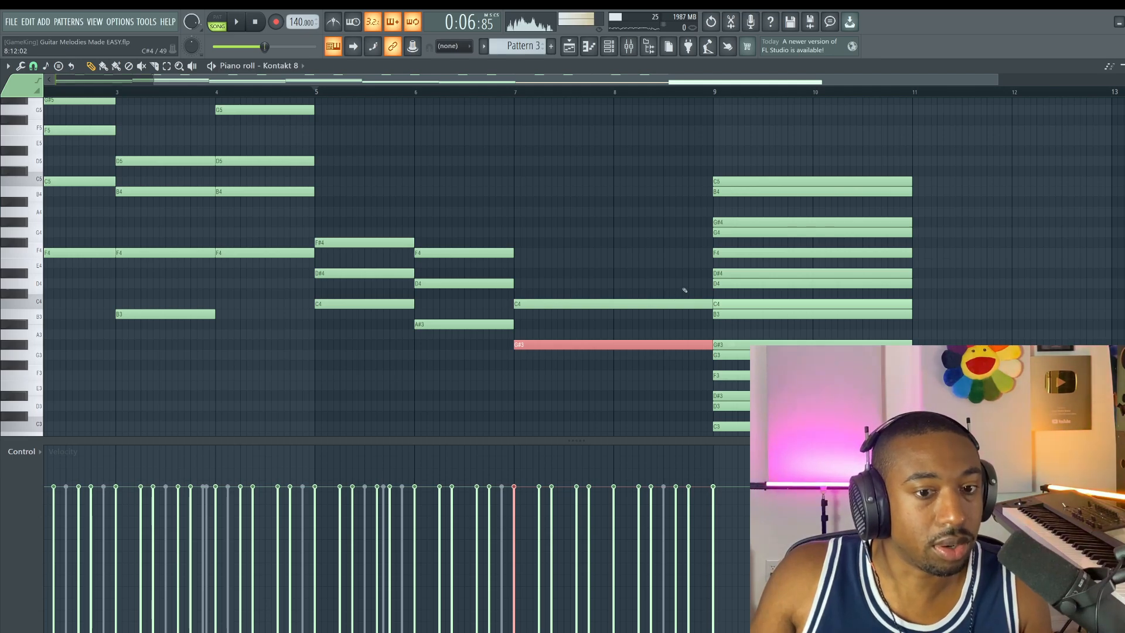
{"action": "left_click", "coordinate": [469, 93]}
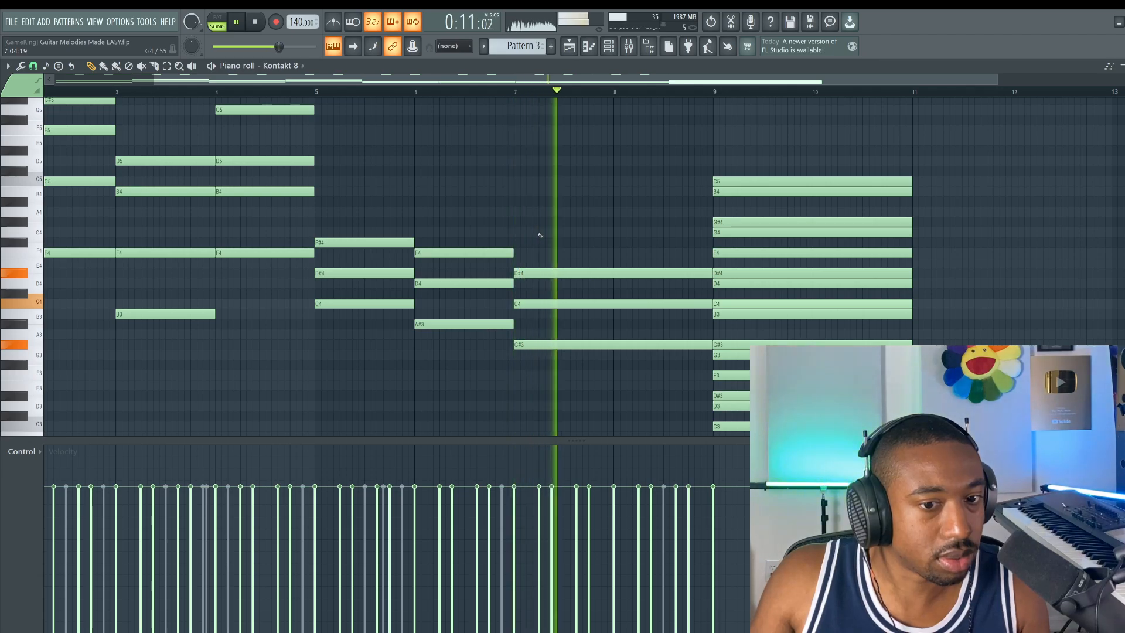
{"action": "left_click_drag", "start_coordinate": [558, 273], "coordinate": [560, 252]}
{"action": "key", "text": "space"}
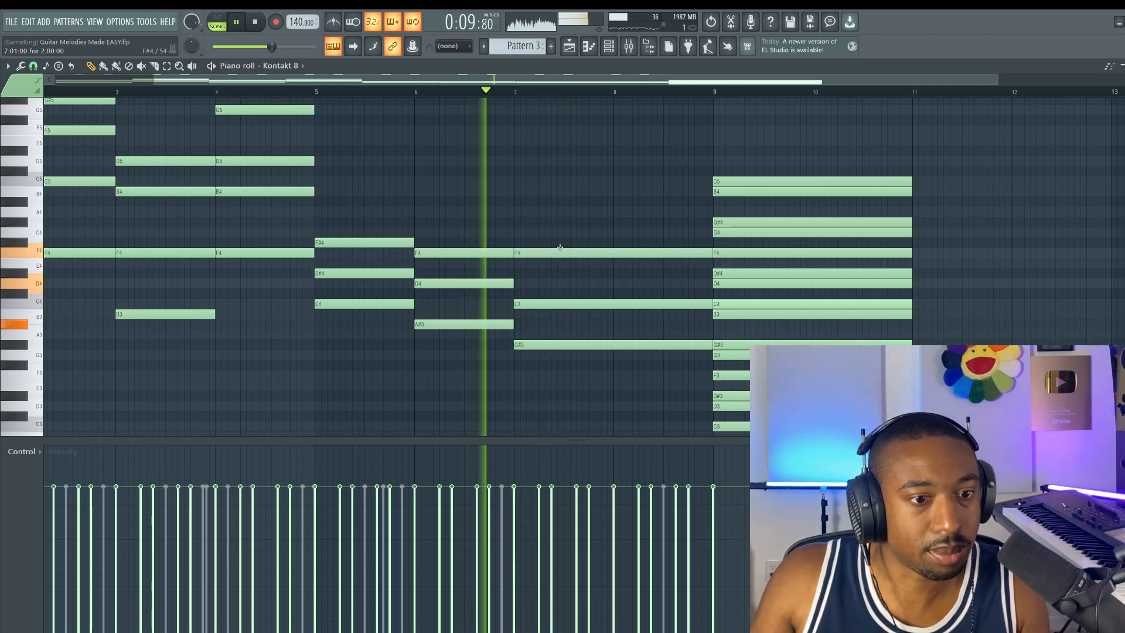
Try raising the G#3 at bar 7 to A#3, replace it with a two-bar F3 and play from mid-bar 6
{"action": "key", "text": "space"}
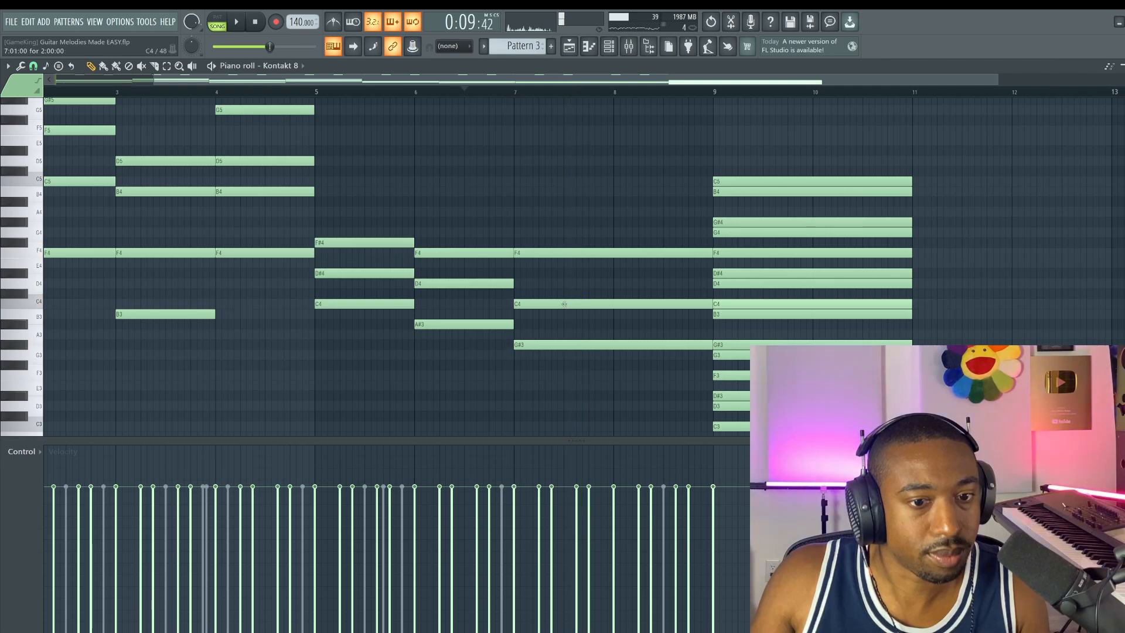
{"action": "mouse_move", "coordinate": [566, 344]}
{"action": "left_mouse_down"}
{"action": "mouse_move", "coordinate": [562, 420]}
{"action": "mouse_move", "coordinate": [565, 302]}
{"action": "mouse_move", "coordinate": [560, 324]}
{"action": "left_mouse_up"}
{"action": "key", "text": "space"}
{"action": "right_click", "coordinate": [560, 324]}
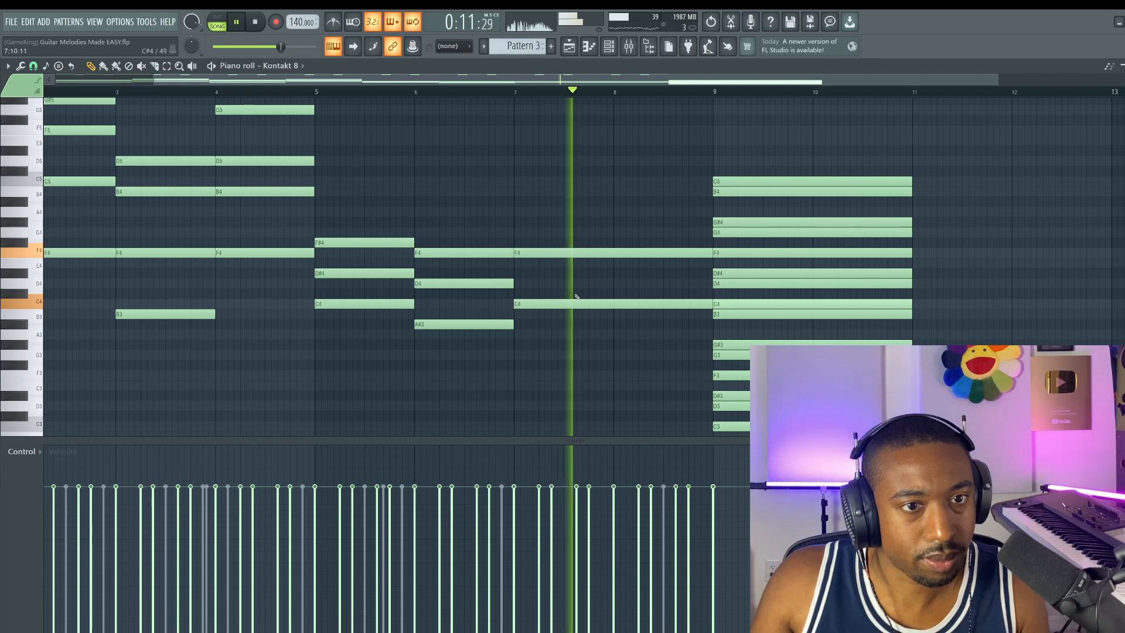
{"action": "left_click", "coordinate": [571, 380]}
{"action": "key", "text": "space"}
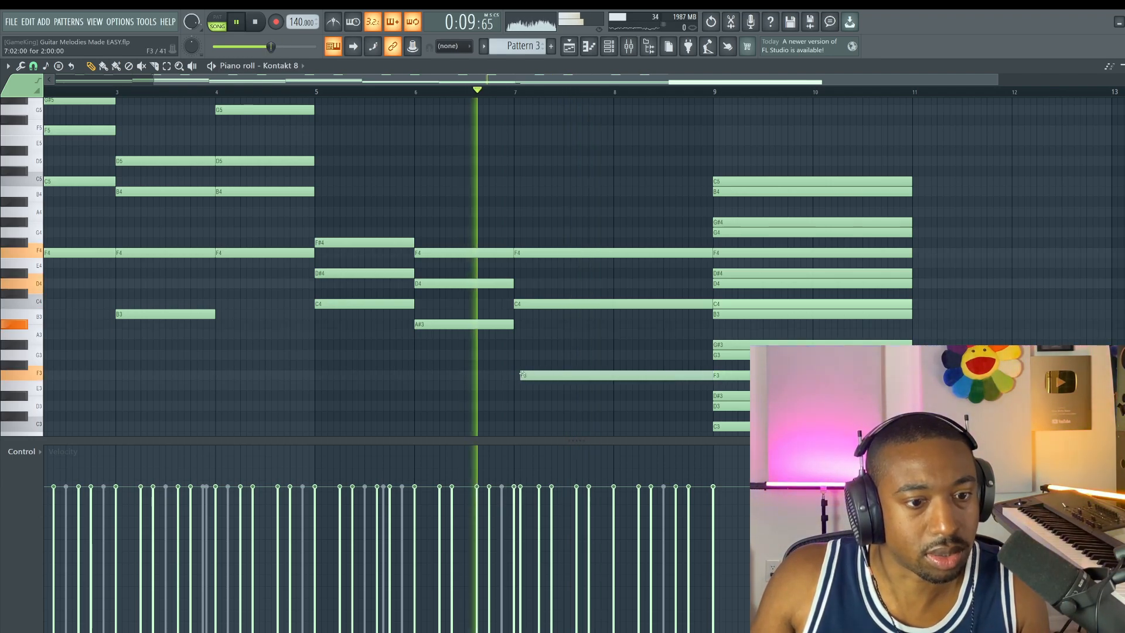
{"action": "key", "text": "space"}
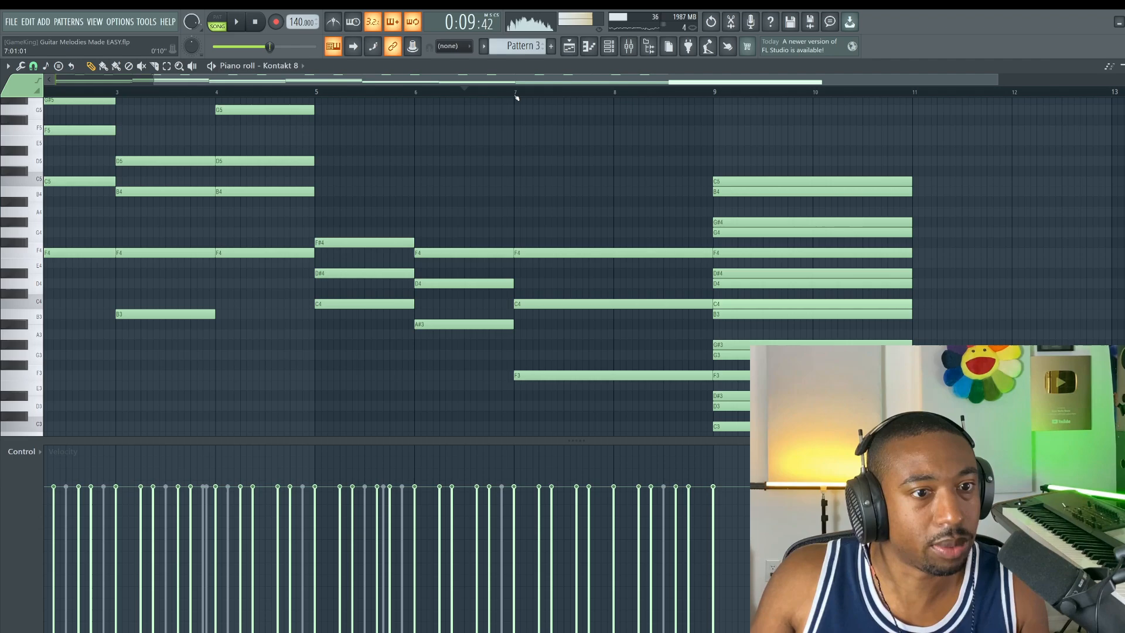
Play the reworked chords from bar 5 and compare them with the lead melody above
{"action": "key", "text": "space"}
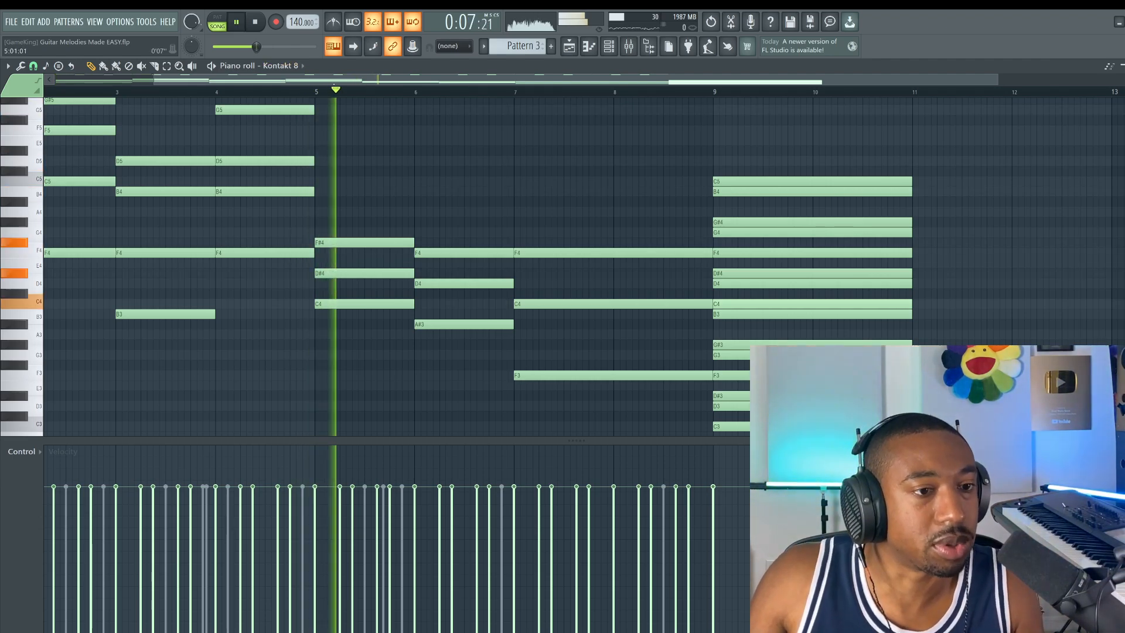
{"action": "scroll", "coordinate": [328, 90], "scroll_direction": "down", "scroll_amount": 2}
{"action": "scroll", "coordinate": [536, 175], "scroll_direction": "up", "scroll_amount": 2}
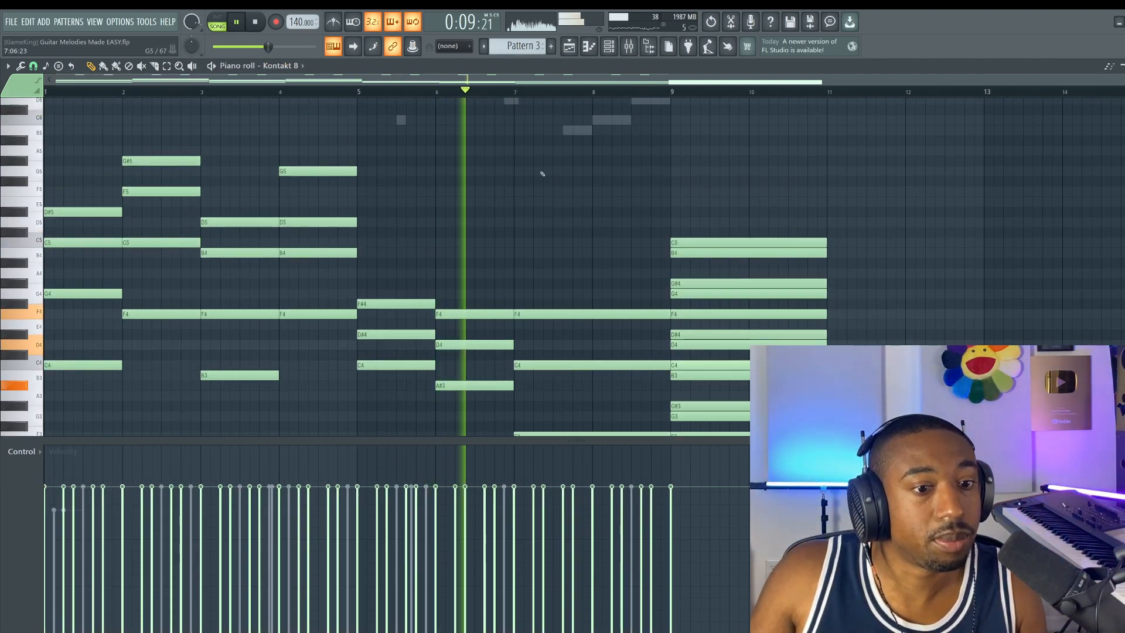
{"action": "scroll", "coordinate": [589, 179], "scroll_direction": "up", "scroll_amount": 3}
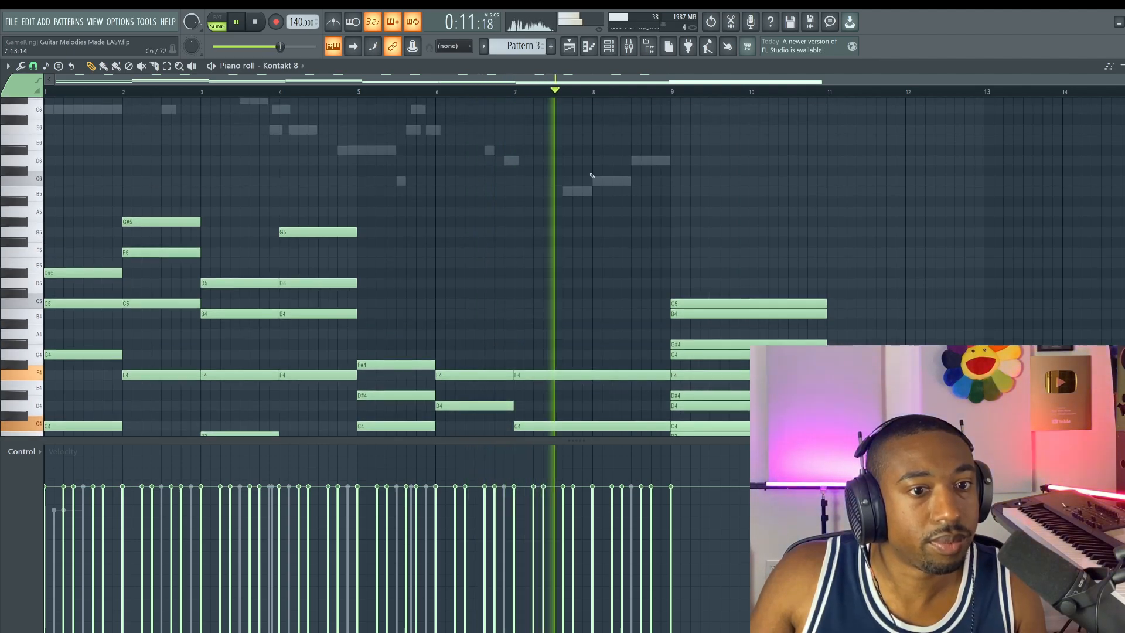
Return to the playlist, play Pattern 3 from the start and bring up the channel rack with its Kontakt 8 instruments
{"action": "key", "text": "F6"}
{"action": "key", "text": "space"}
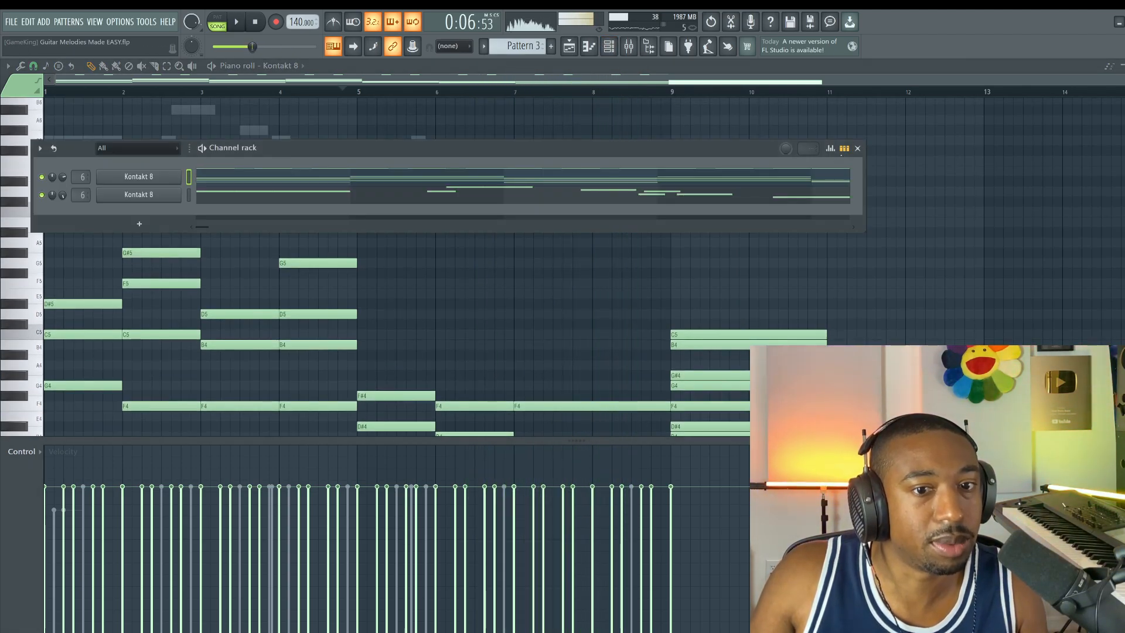
{"action": "left_click", "coordinate": [569, 49]}
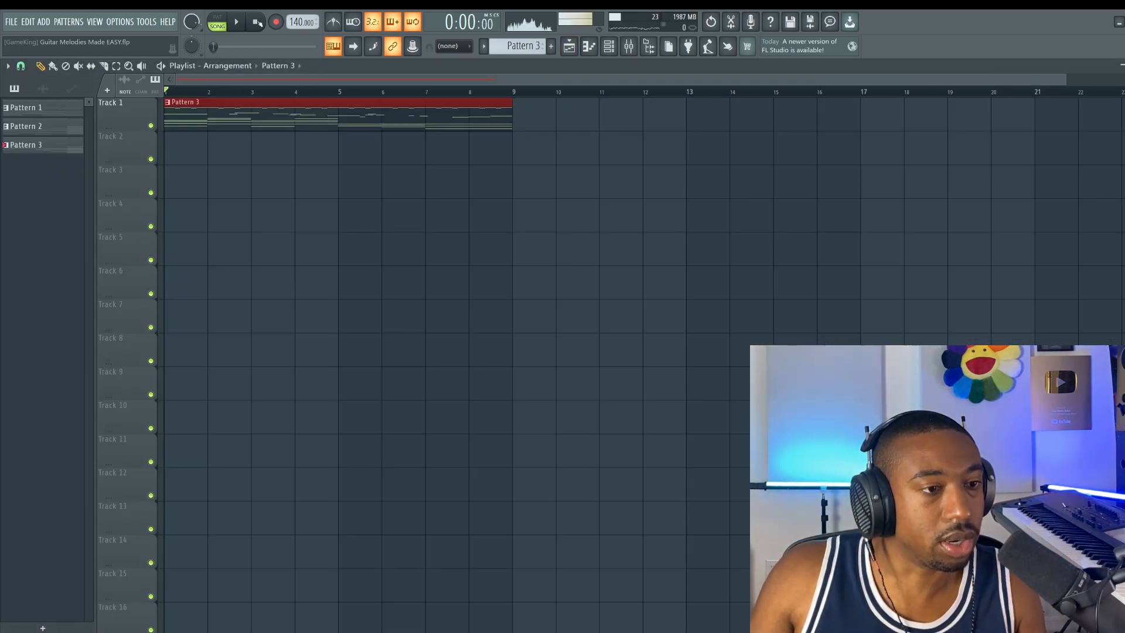
{"action": "left_click", "coordinate": [589, 48]}
{"action": "left_click", "coordinate": [589, 47]}
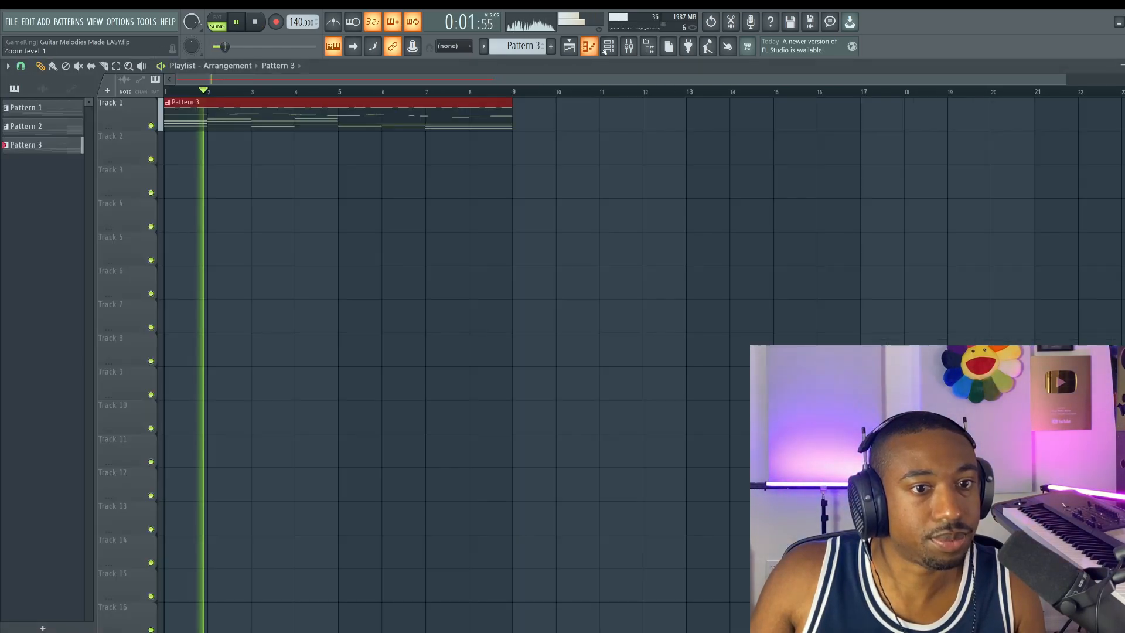
{"action": "left_click", "coordinate": [610, 48]}
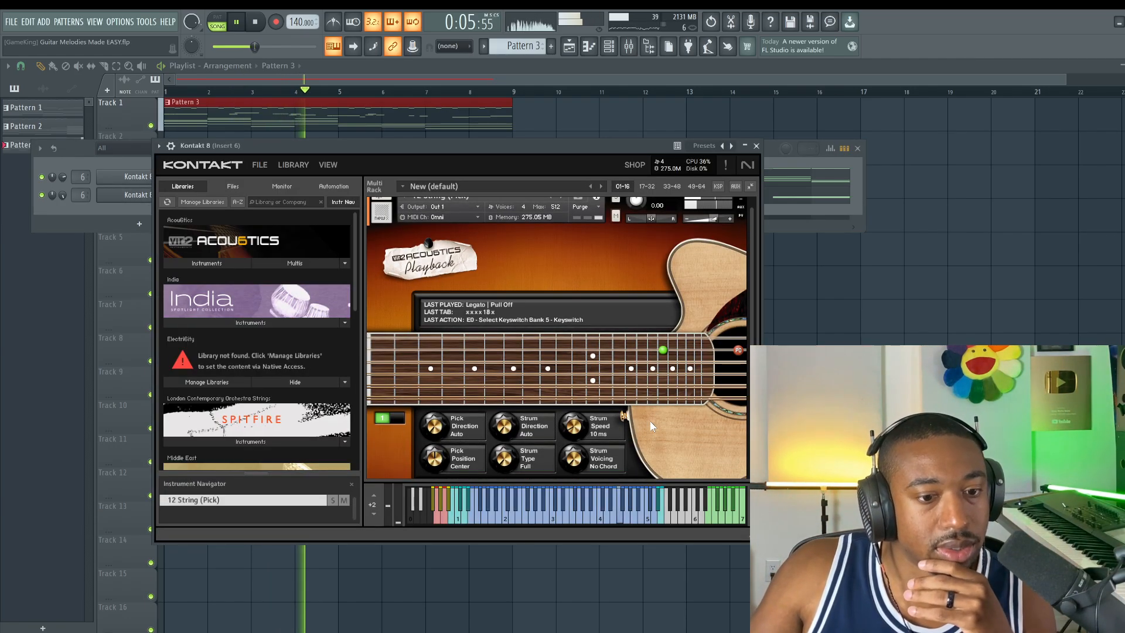
Look over the 12 String (Pick) playback settings, close the Kontakt 8 window and open the lead melody's piano roll
{"action": "scroll", "coordinate": [660, 434], "scroll_direction": "down", "scroll_amount": 3}
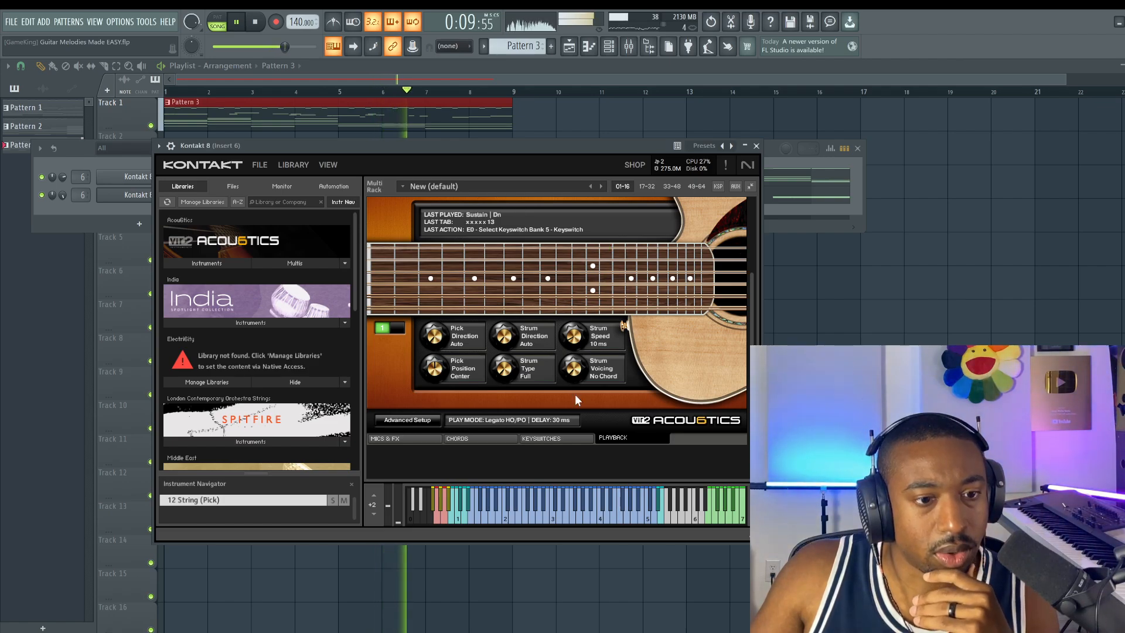
{"action": "scroll", "coordinate": [675, 375], "scroll_direction": "up", "scroll_amount": 1}
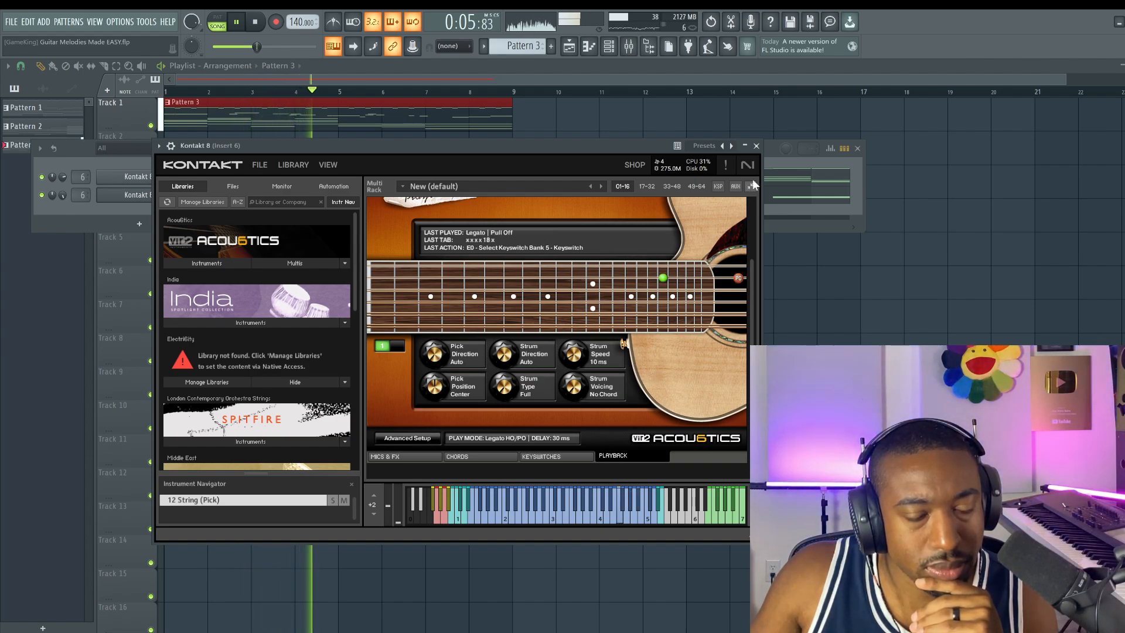
{"action": "left_click", "coordinate": [755, 146]}
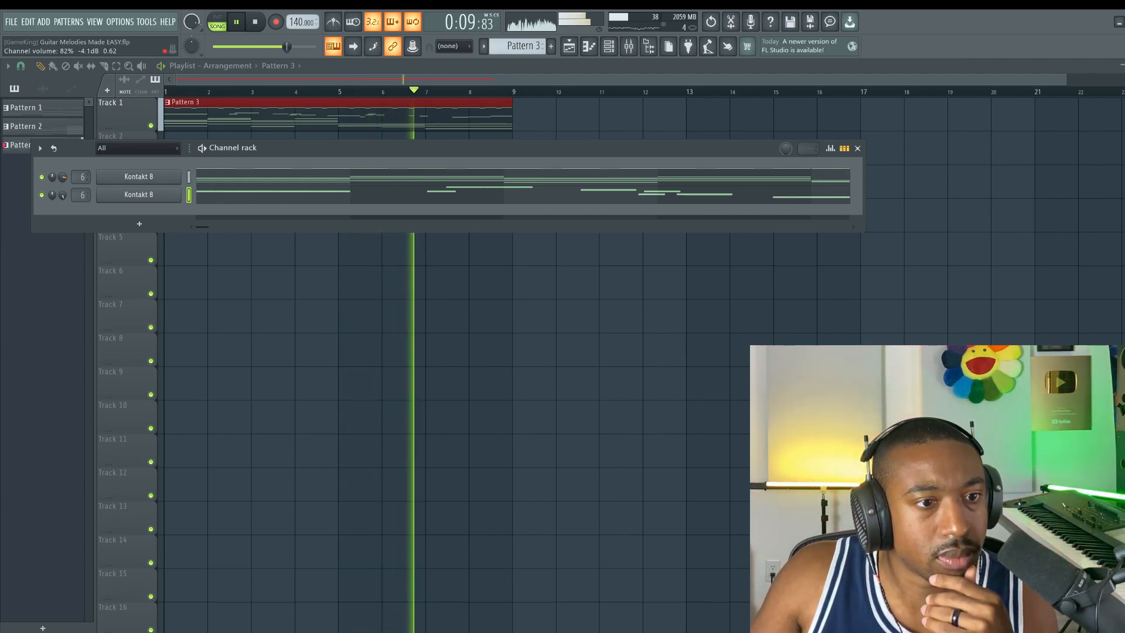
{"action": "left_click", "coordinate": [337, 191]}
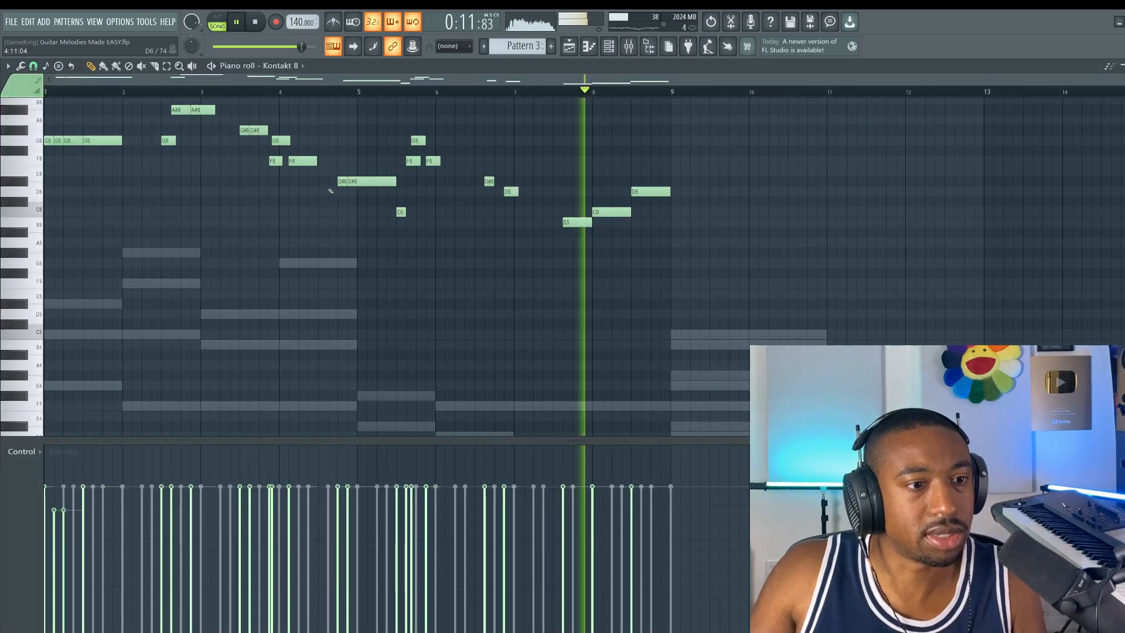
Replace the lead melody's D6 just before bar 7 with a longer F6, lengthen the preceding D#6 and play from around bar 6
{"action": "key", "text": "space"}
{"action": "scroll", "coordinate": [504, 215], "scroll_direction": "up", "scroll_amount": 2}
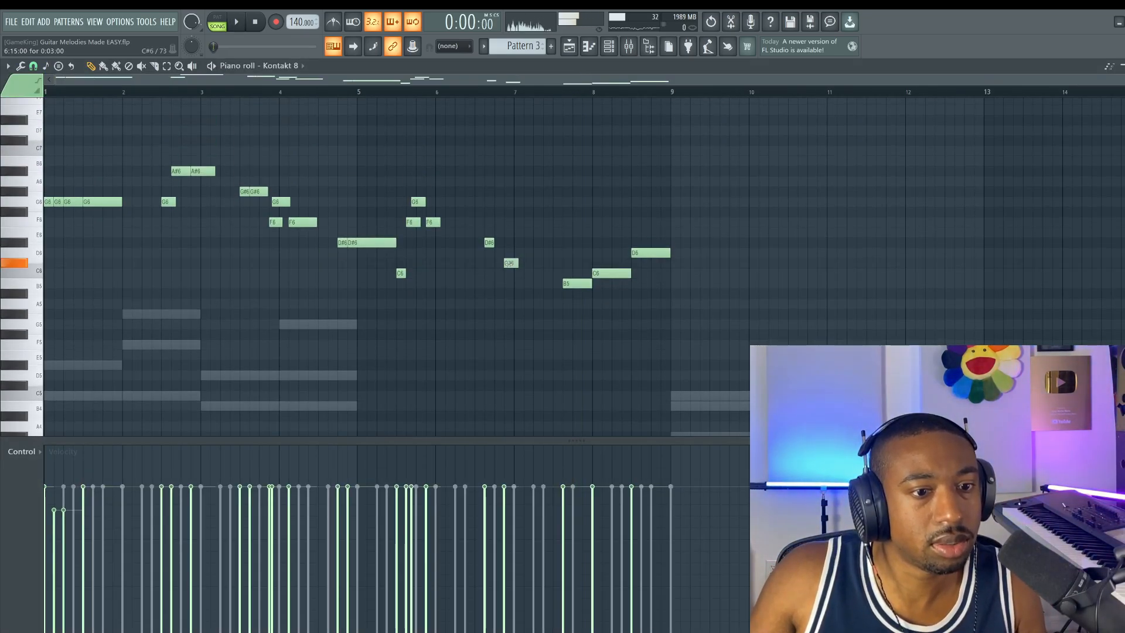
{"action": "left_click", "coordinate": [447, 96]}
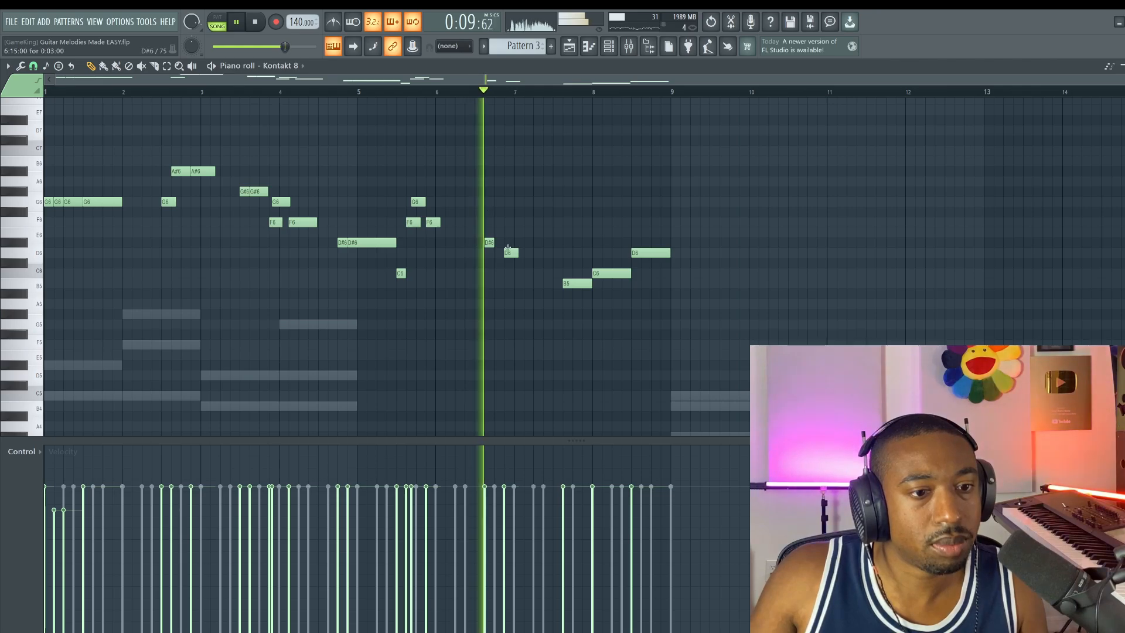
{"action": "key", "text": "space"}
{"action": "right_click", "coordinate": [511, 275]}
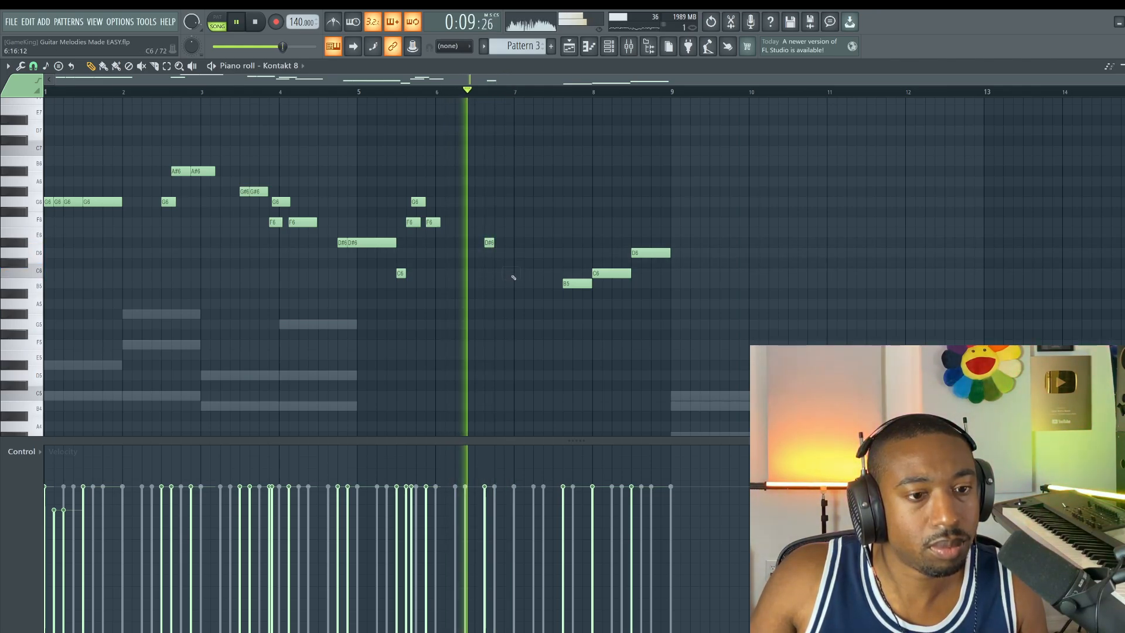
{"action": "left_click_drag", "start_coordinate": [493, 243], "coordinate": [515, 227]}
{"action": "key", "text": "space"}
{"action": "left_click", "coordinate": [496, 225]}
{"action": "key", "text": "space"}
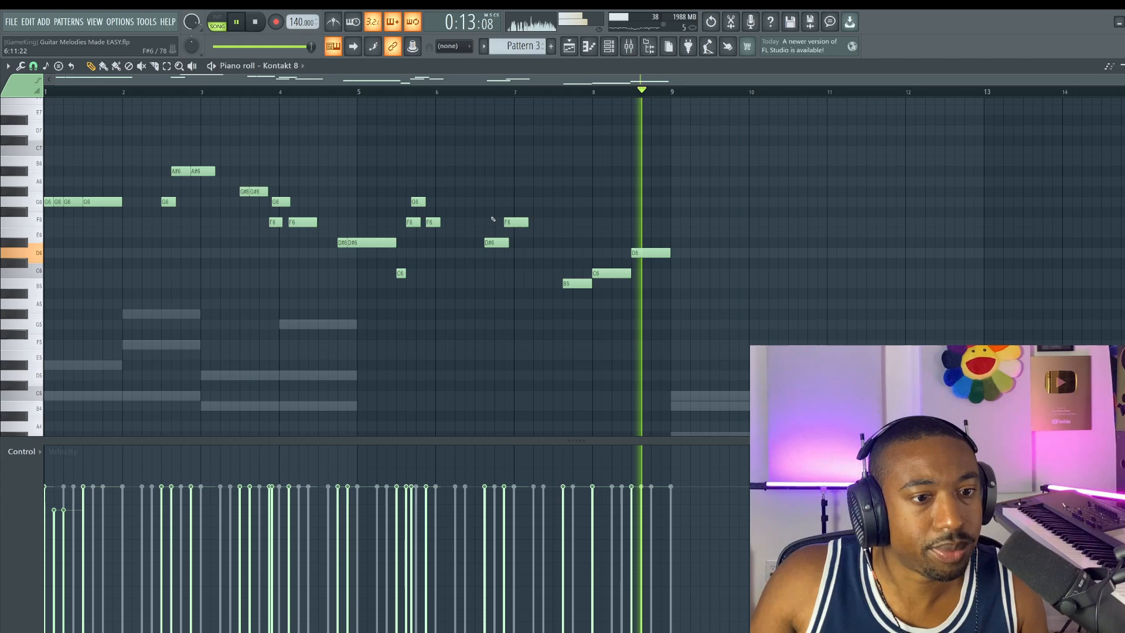
Leave the lead melody, stop playback and open the first Kontakt 8 channel's chords in the piano roll
{"action": "left_click_drag", "start_coordinate": [485, 188], "coordinate": [711, 326]}
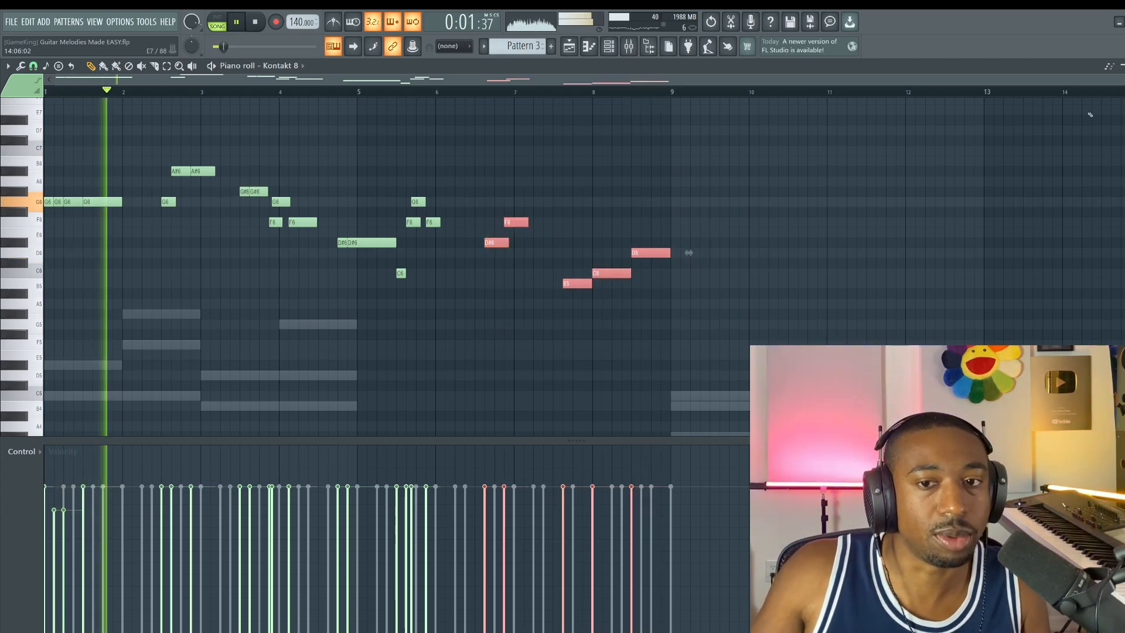
{"action": "key", "text": "F5"}
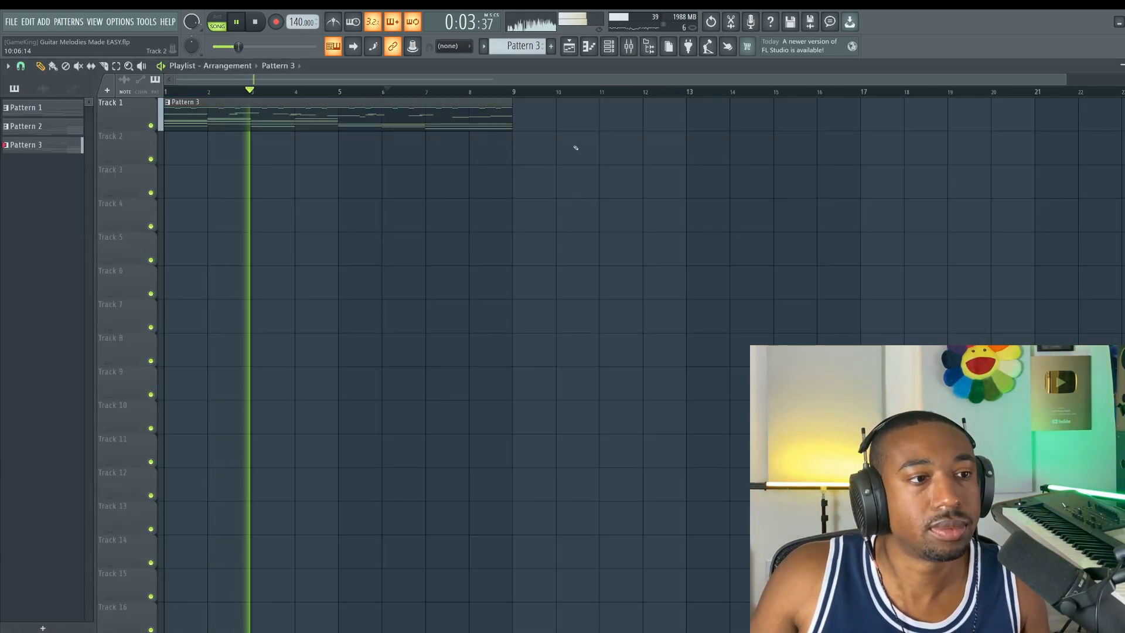
{"action": "key", "text": "F6"}
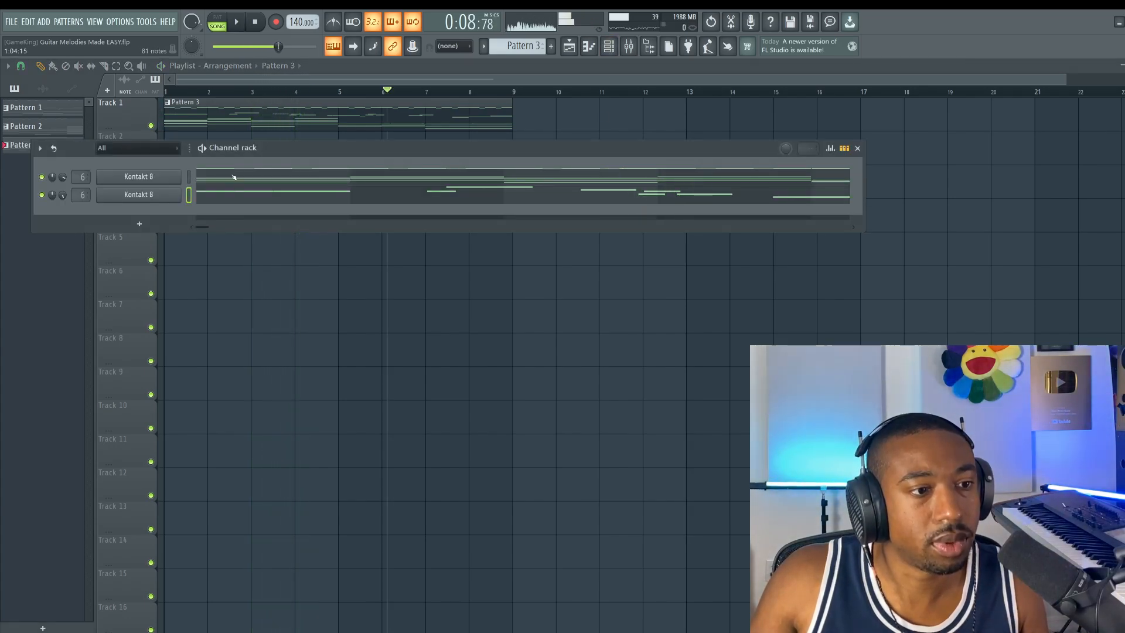
{"action": "key", "text": "F7"}
{"action": "key", "text": "space"}
{"action": "scroll", "coordinate": [274, 170], "scroll_direction": "down", "scroll_amount": 5}
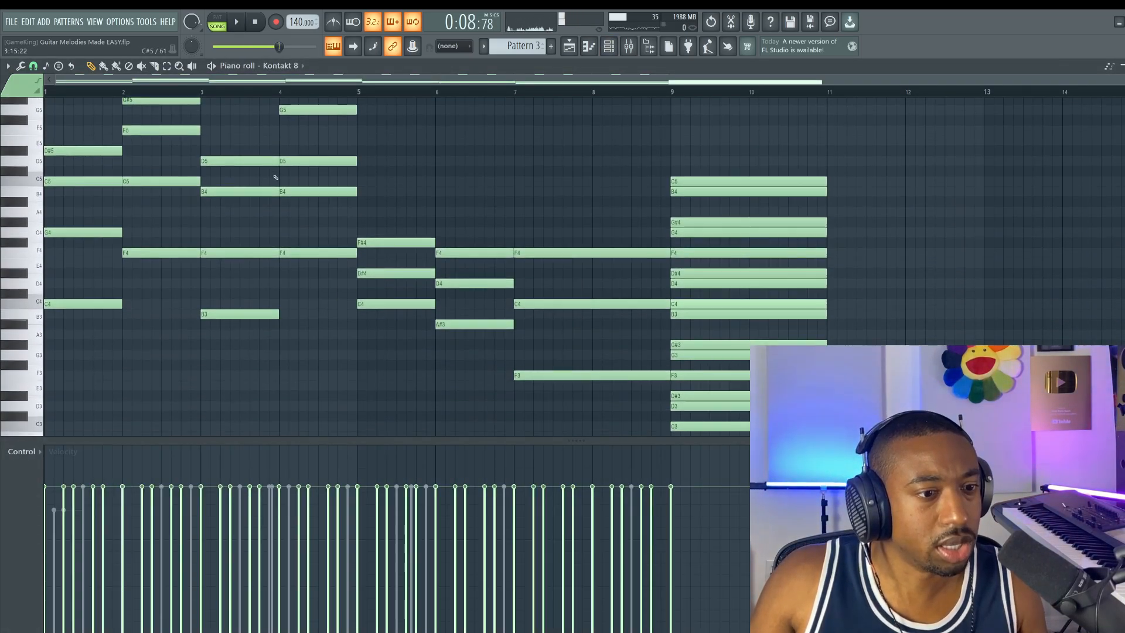
Select the chord notes in bars 1 to 8 and apply the Humanize script to them
{"action": "left_click_drag", "start_coordinate": [603, 362], "coordinate": [51, 96]}
{"action": "scroll", "coordinate": [688, 234], "scroll_direction": "up", "scroll_amount": 3}
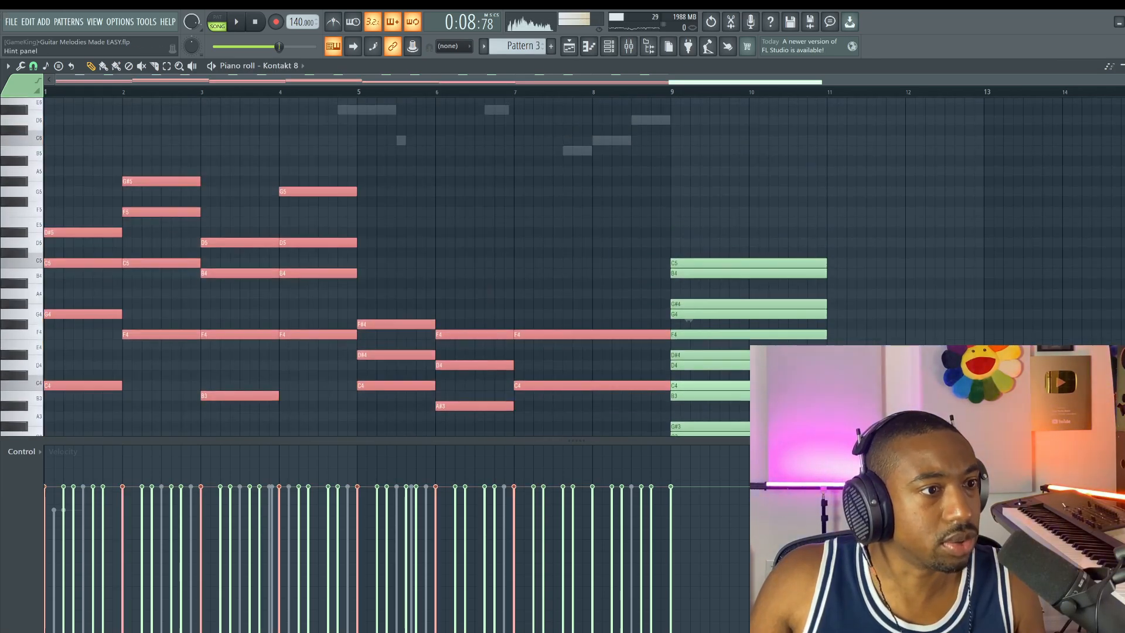
{"action": "left_click", "coordinate": [21, 66]}
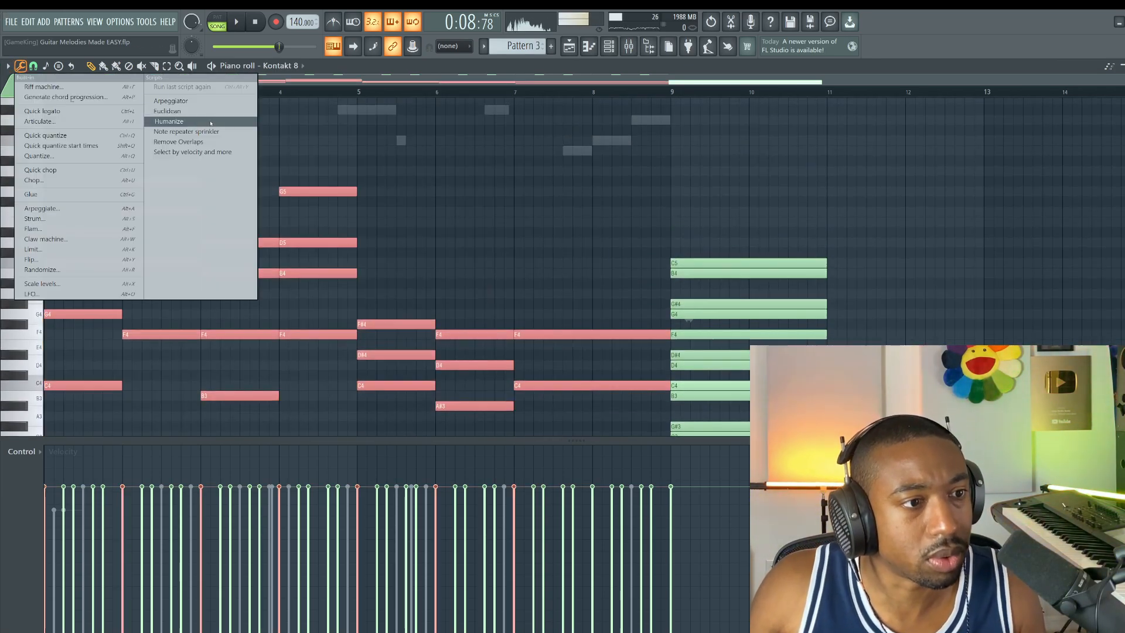
{"action": "left_click", "coordinate": [211, 122]}
{"action": "left_click", "coordinate": [709, 420]}
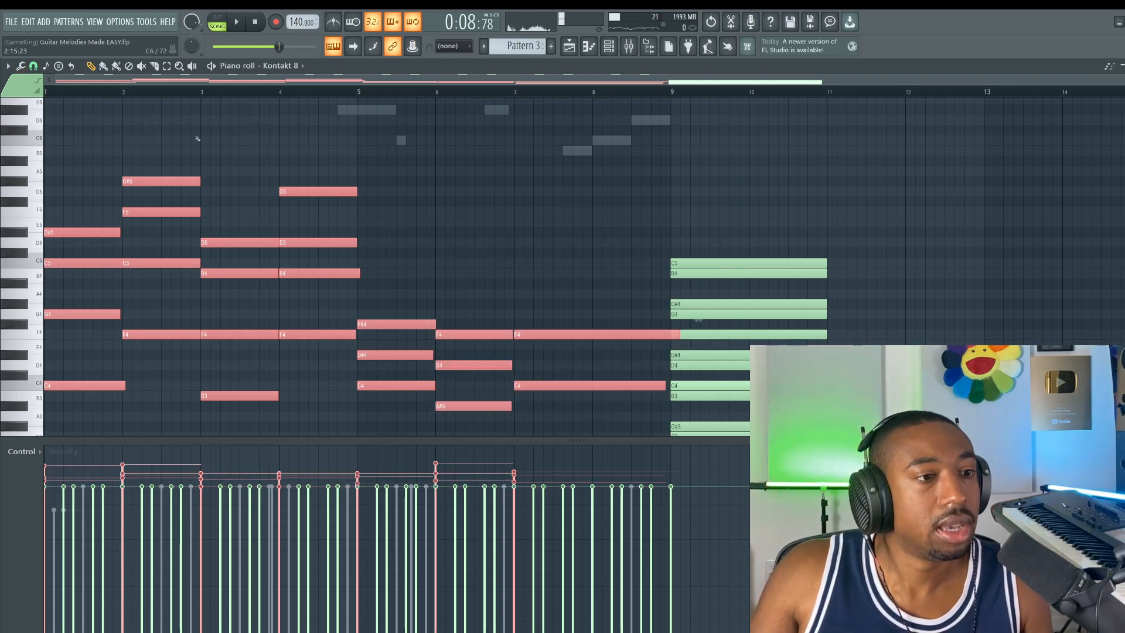
Run the Remove Overlaps script on the selected chord notes and clear the selection
{"action": "scroll", "coordinate": [255, 212], "scroll_direction": "down", "scroll_amount": 3}
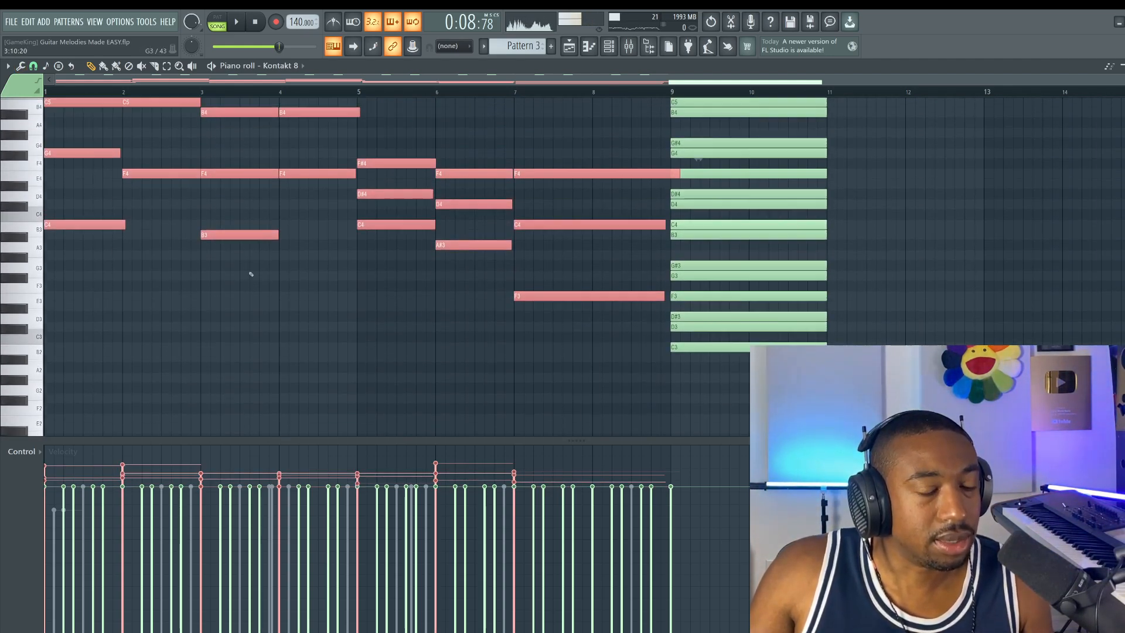
{"action": "left_click", "coordinate": [22, 66]}
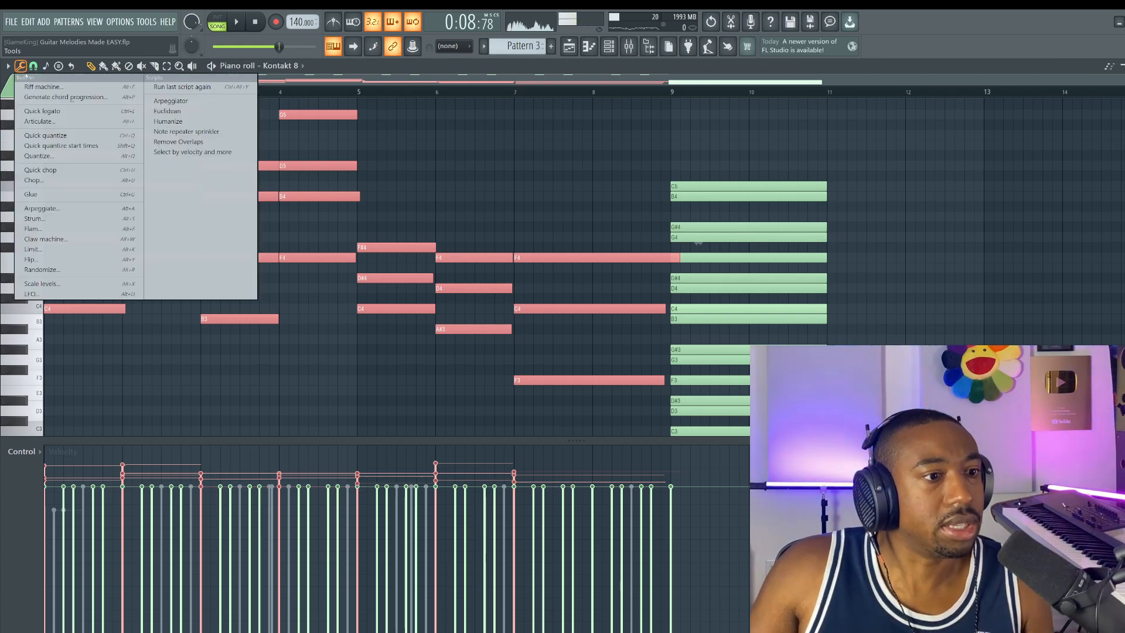
{"action": "left_click", "coordinate": [176, 141]}
{"action": "left_click", "coordinate": [698, 375]}
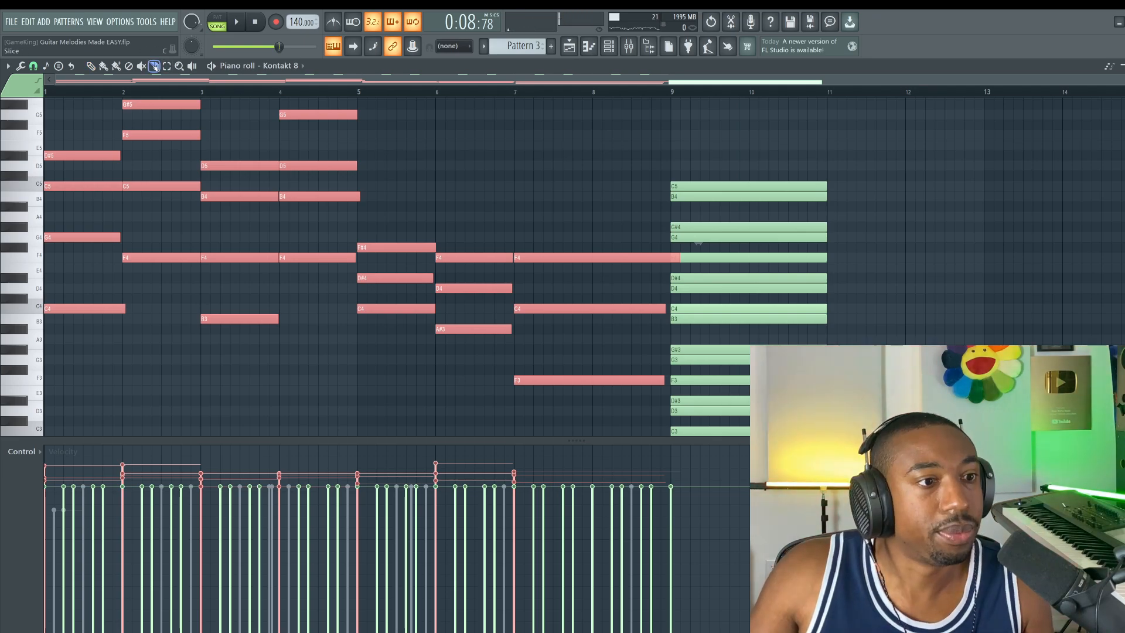
{"action": "left_click_drag", "start_coordinate": [672, 387], "coordinate": [670, 390]}
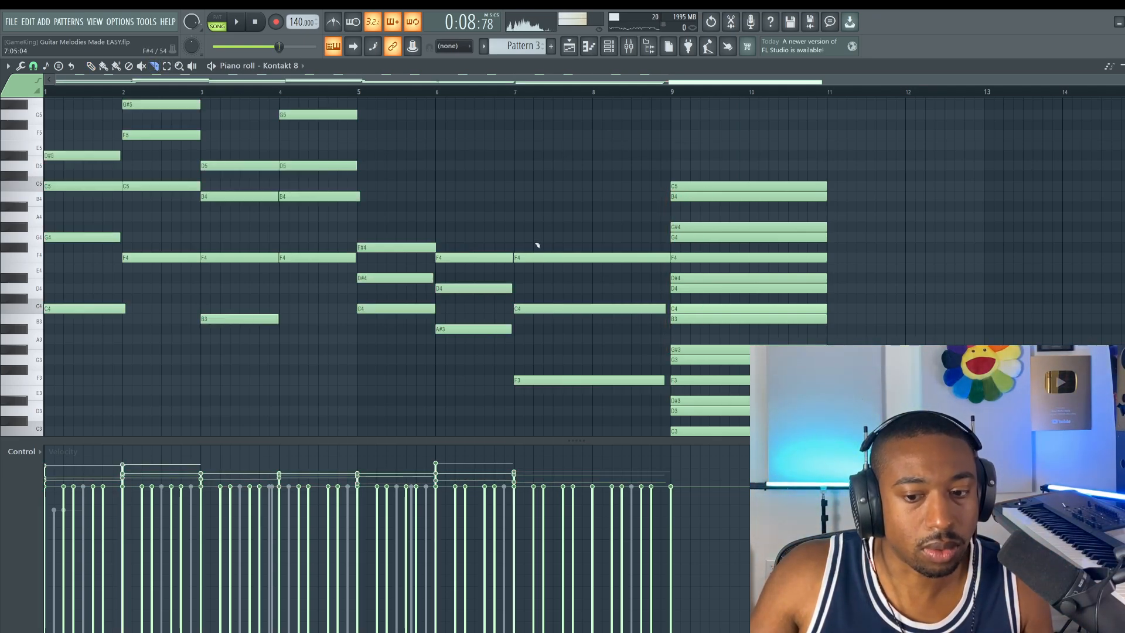
Play the humanized chords and bring up the channel rack and mixer to check the level of Insert 6
{"action": "key", "text": "space"}
{"action": "key", "text": "space"}
{"action": "left_click", "coordinate": [608, 46]}
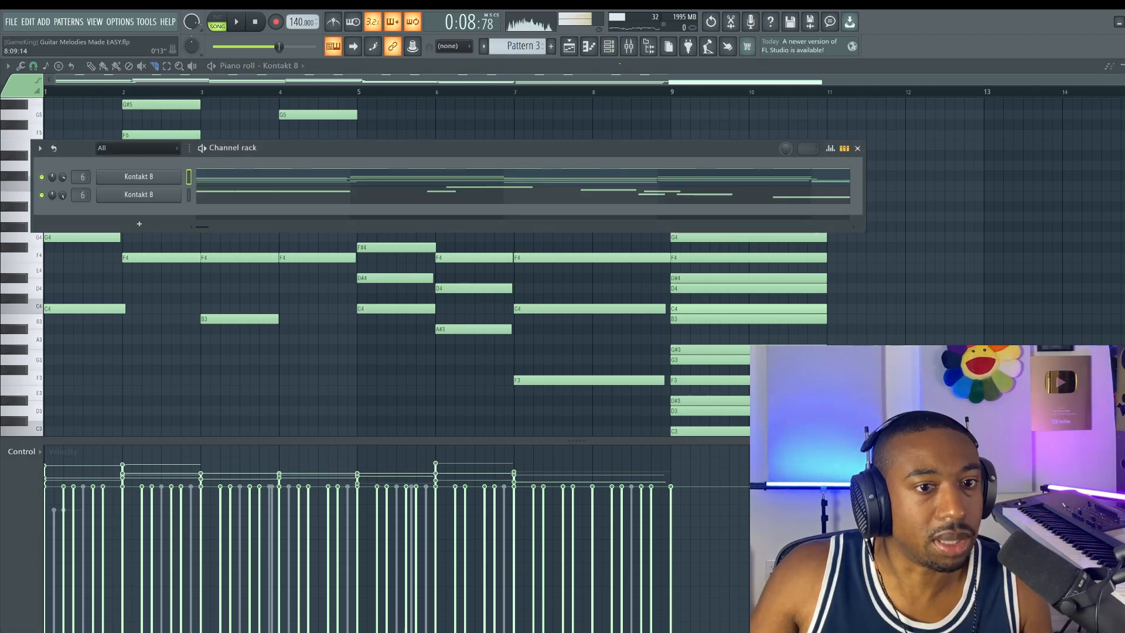
{"action": "key", "text": "space"}
{"action": "key", "text": "F9"}
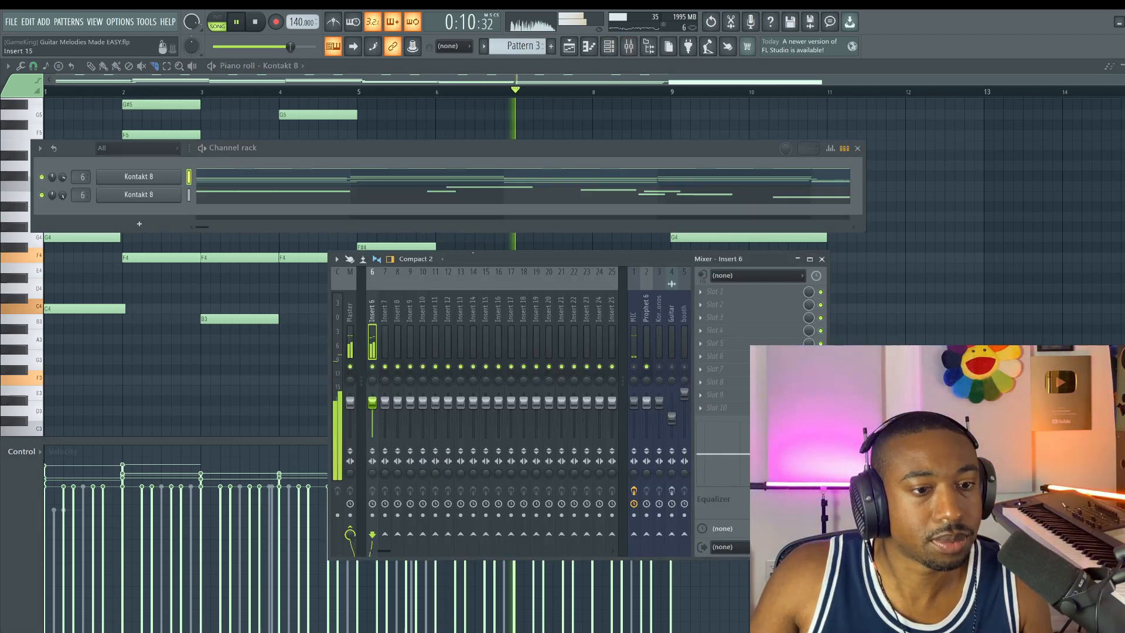
Open the second Kontakt 8 channel's lead melody and apply the Humanize script to it, keeping the offered settings
{"action": "left_click", "coordinate": [379, 195]}
{"action": "scroll", "coordinate": [409, 256], "scroll_direction": "down", "scroll_amount": 4}
{"action": "scroll", "coordinate": [429, 322], "scroll_direction": "up", "scroll_amount": 8}
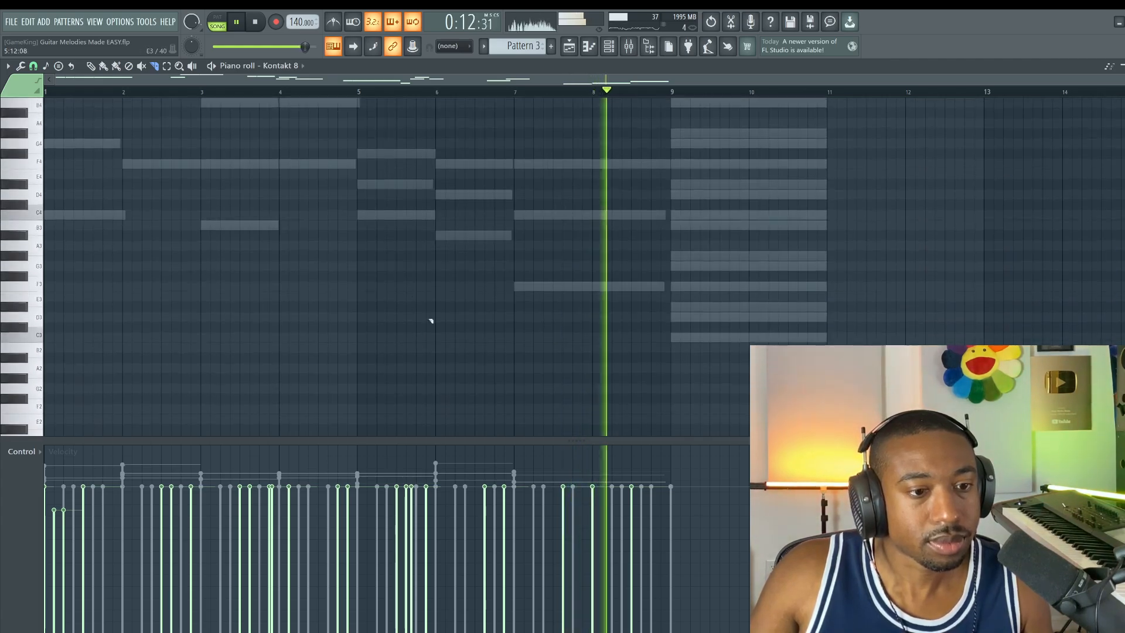
{"action": "scroll", "coordinate": [428, 351], "scroll_direction": "up", "scroll_amount": 3}
{"action": "left_click", "coordinate": [20, 66]}
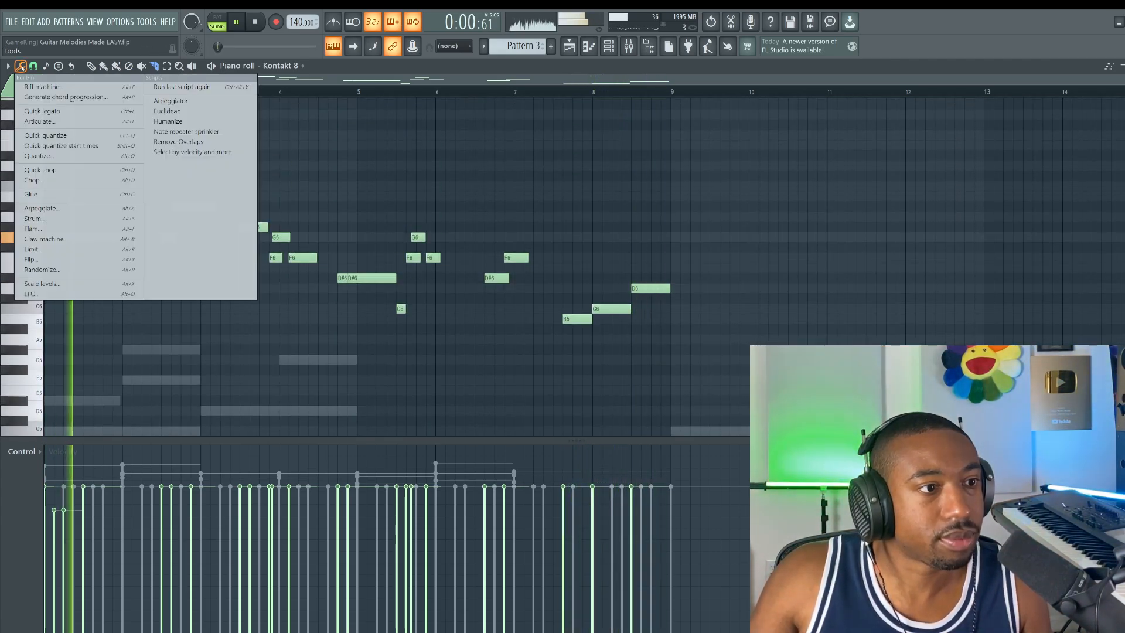
{"action": "left_click", "coordinate": [168, 121]}
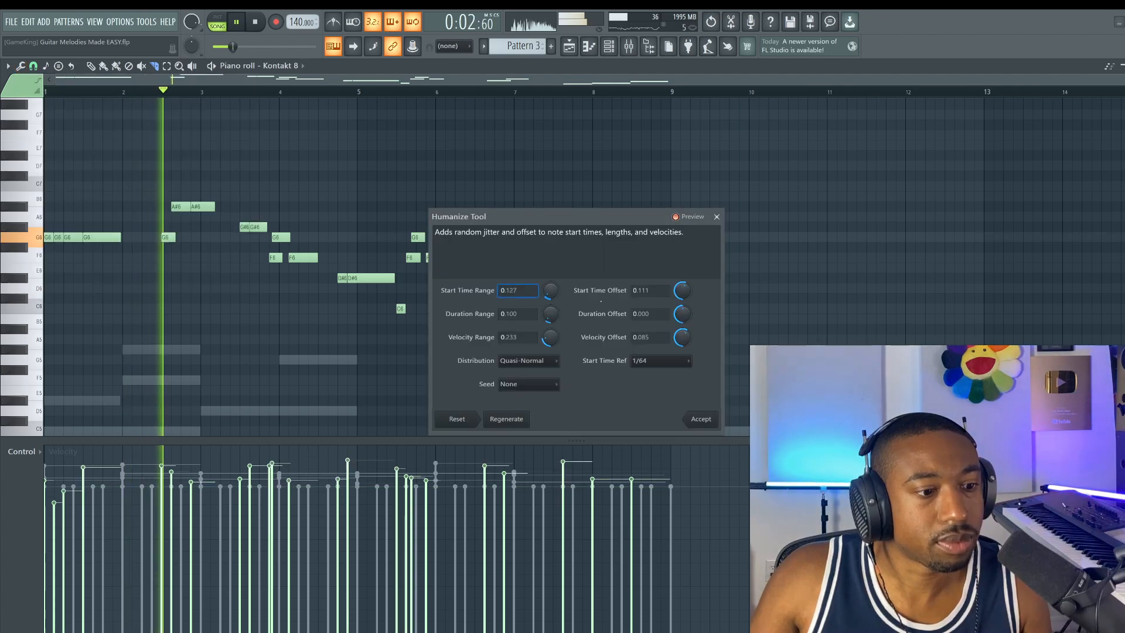
{"action": "left_click", "coordinate": [696, 418]}
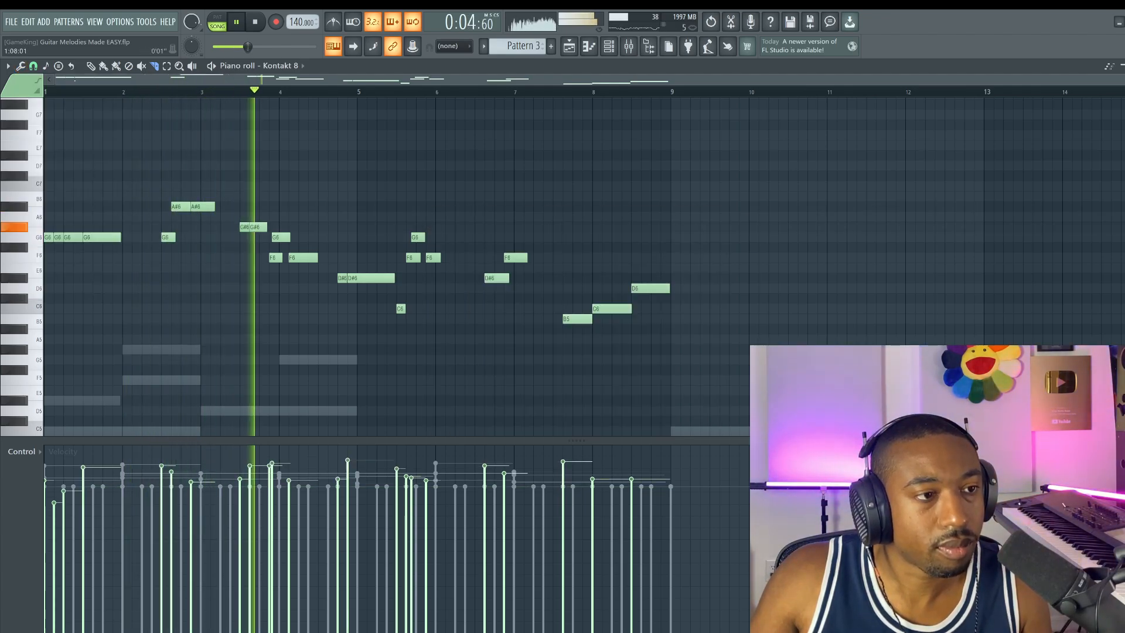
Run the Remove Overlaps script on the lead melody and check its playback in the mixer
{"action": "left_click", "coordinate": [21, 66]}
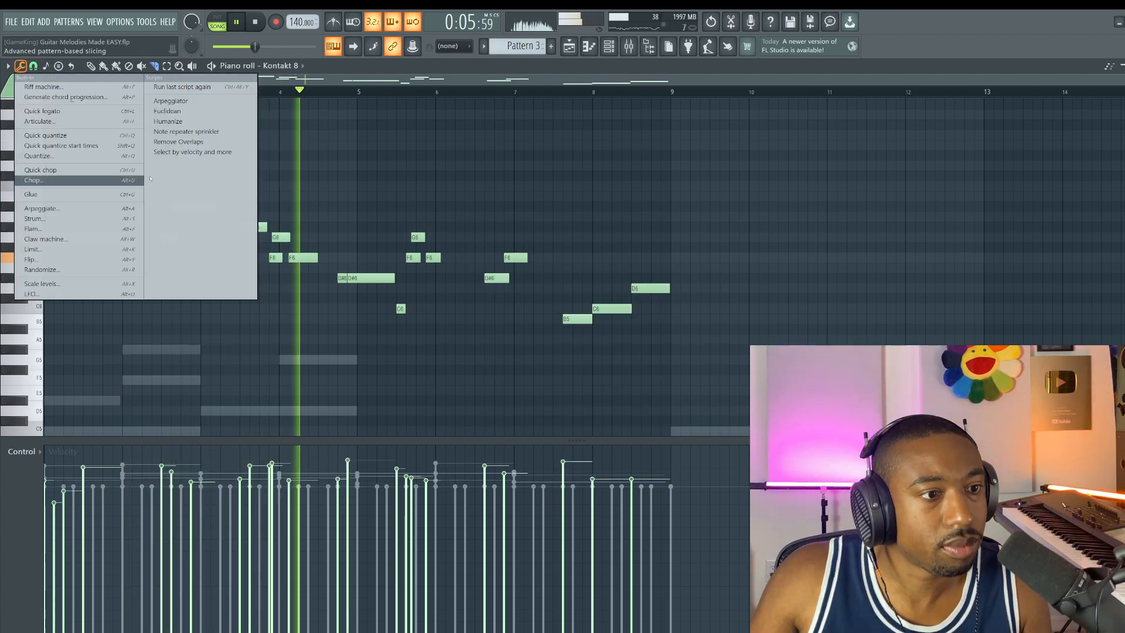
{"action": "left_click", "coordinate": [186, 142]}
{"action": "left_click", "coordinate": [641, 48]}
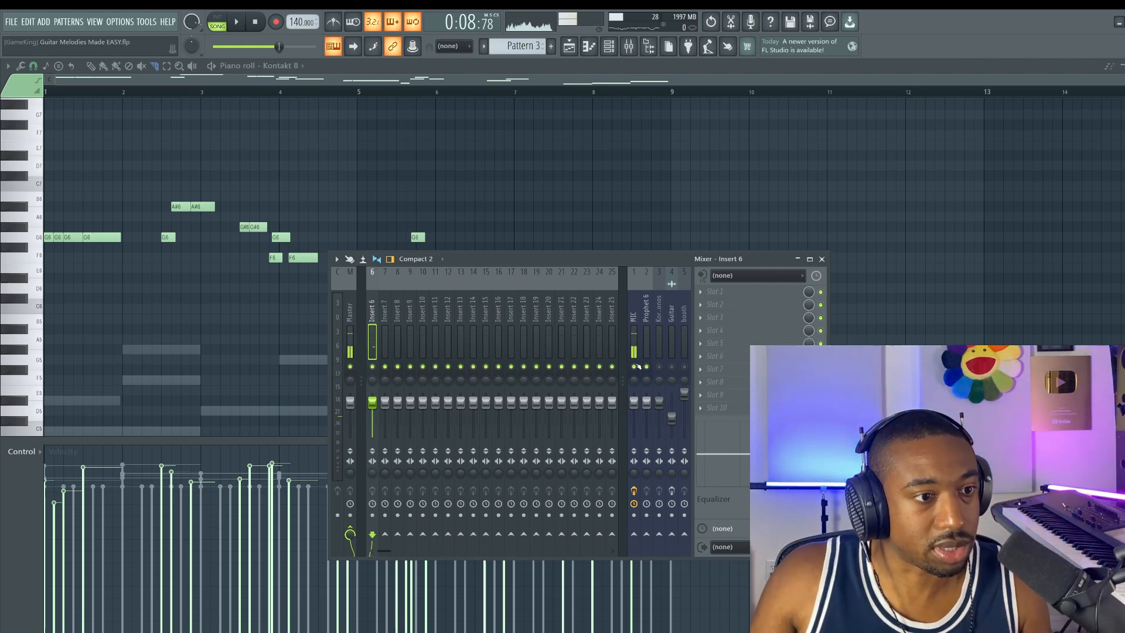
{"action": "left_click", "coordinate": [593, 196]}
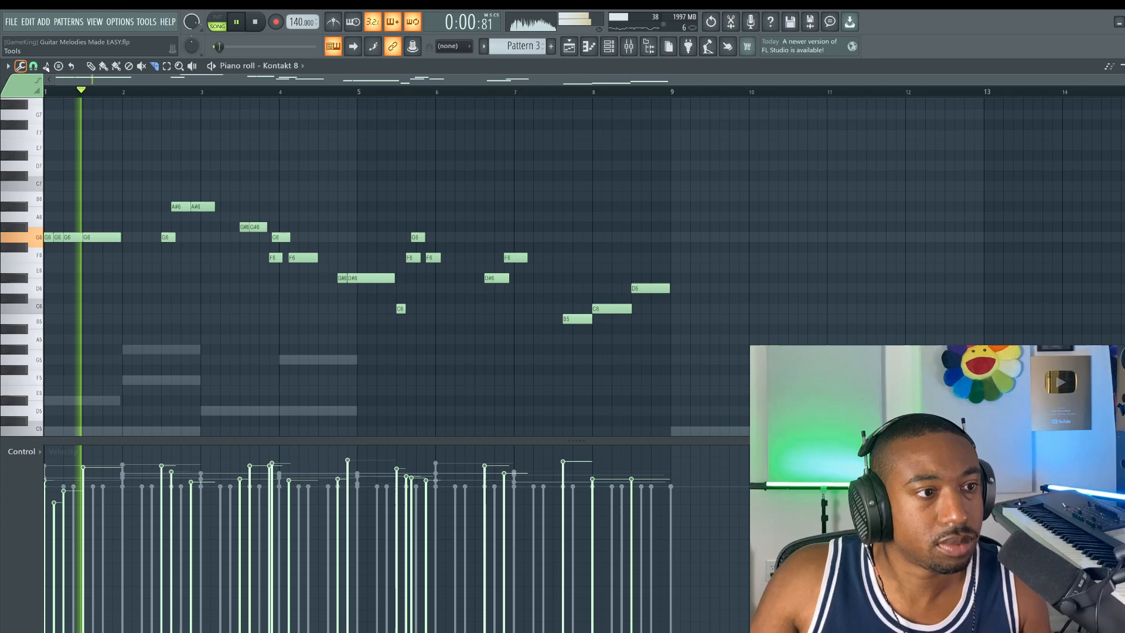
{"action": "key", "text": "F9"}
{"action": "key", "text": "space"}
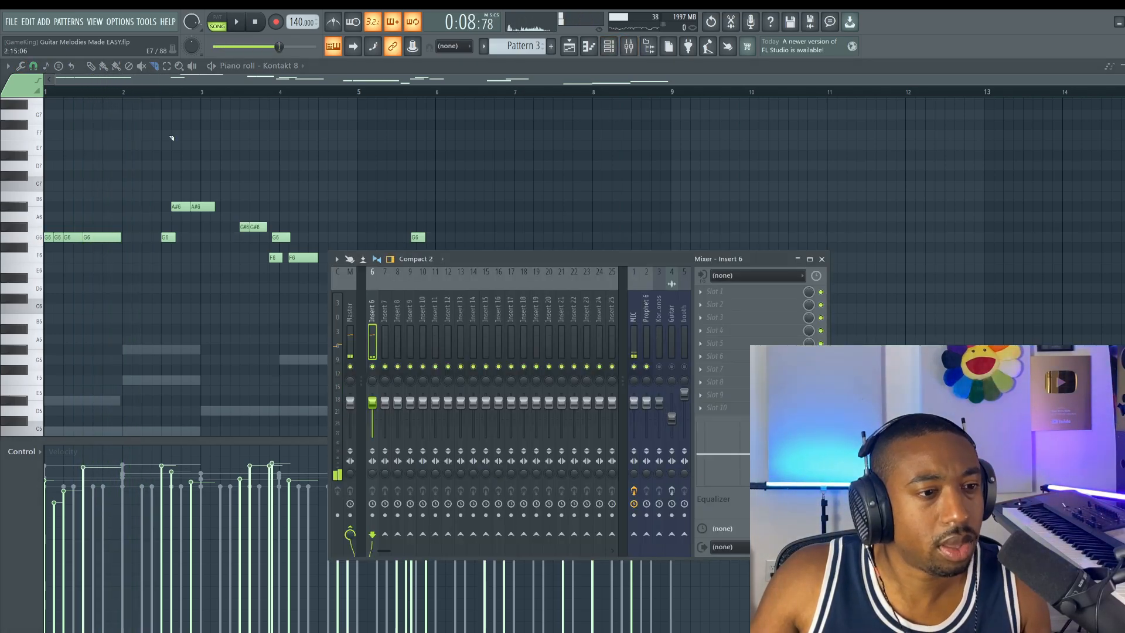
Apply the Remove Overlaps script to the lead melody once more and play the pattern with the mixer open
{"action": "left_click", "coordinate": [21, 65]}
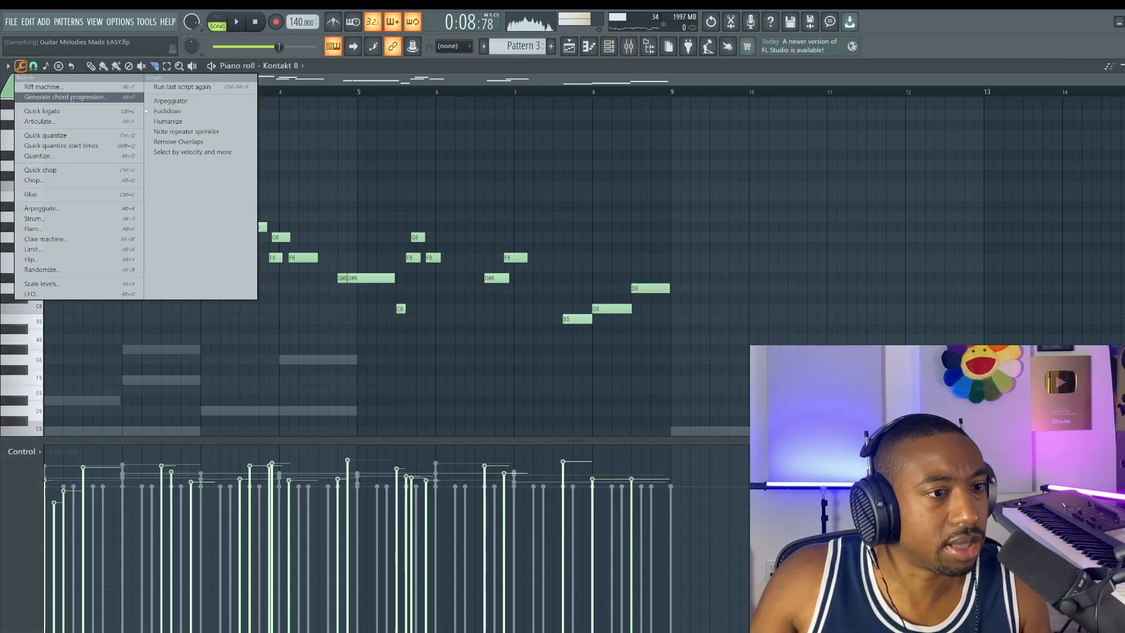
{"action": "left_click", "coordinate": [188, 131]}
{"action": "left_click", "coordinate": [698, 371]}
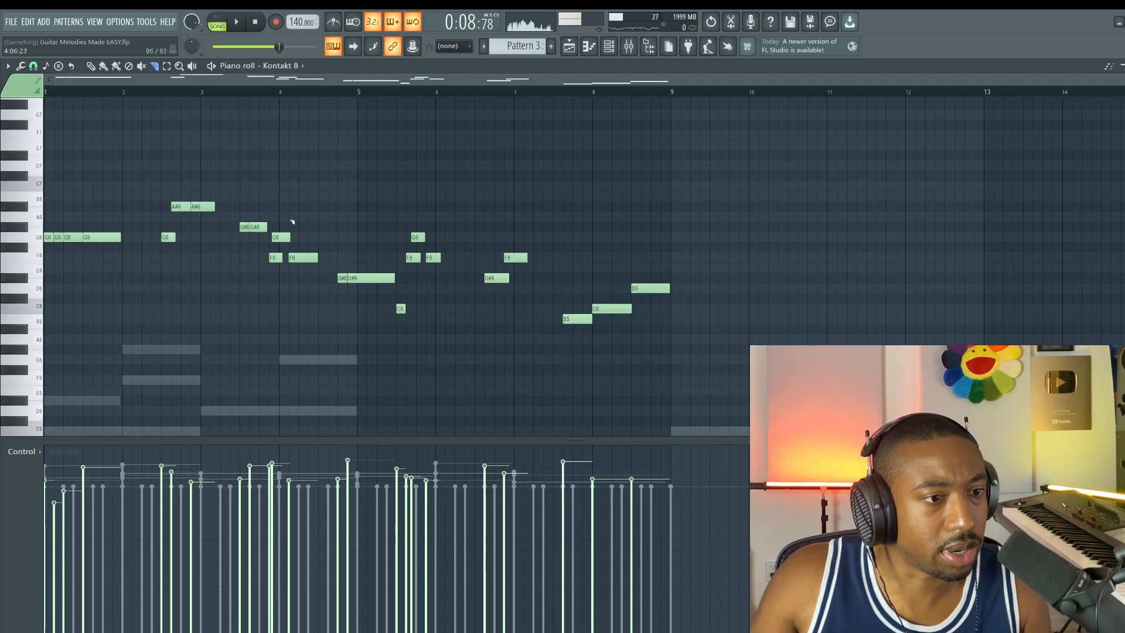
{"action": "key", "text": "F9"}
{"action": "key", "text": "space"}
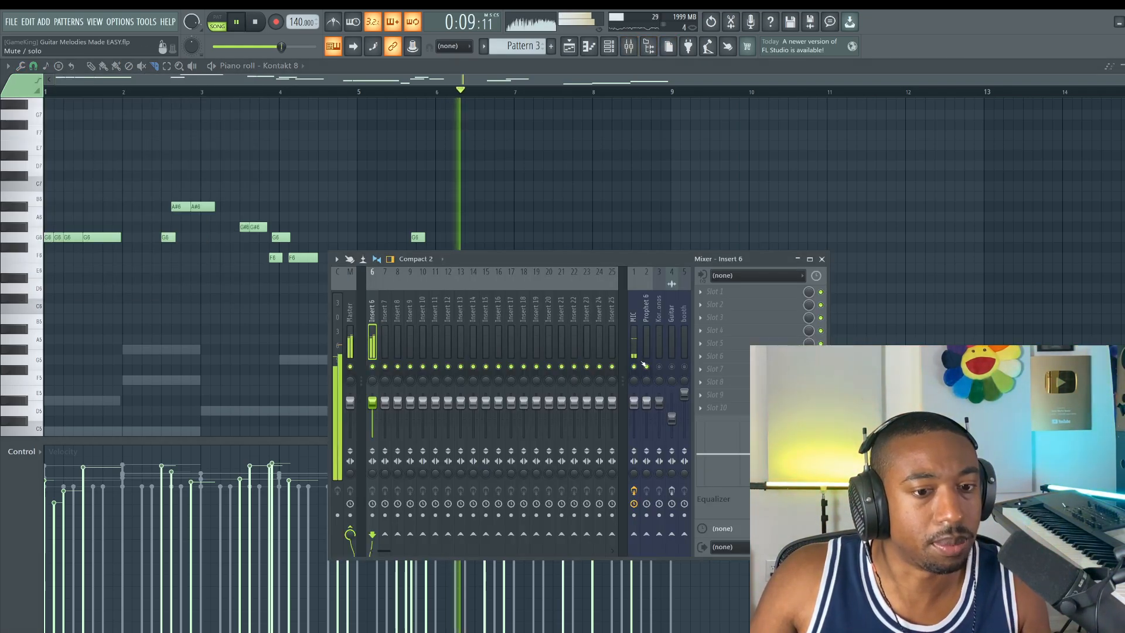
{"action": "key", "text": "F9"}
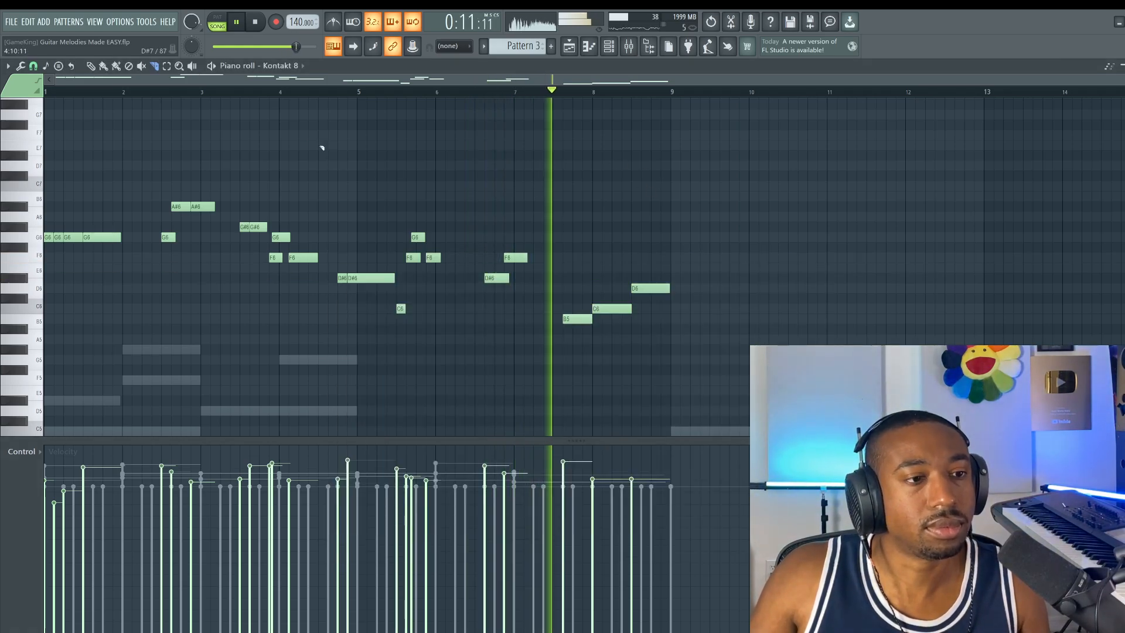
Lower the lead melody's B5 just before bar 8 to G5 and play the pattern
{"action": "key", "text": "space"}
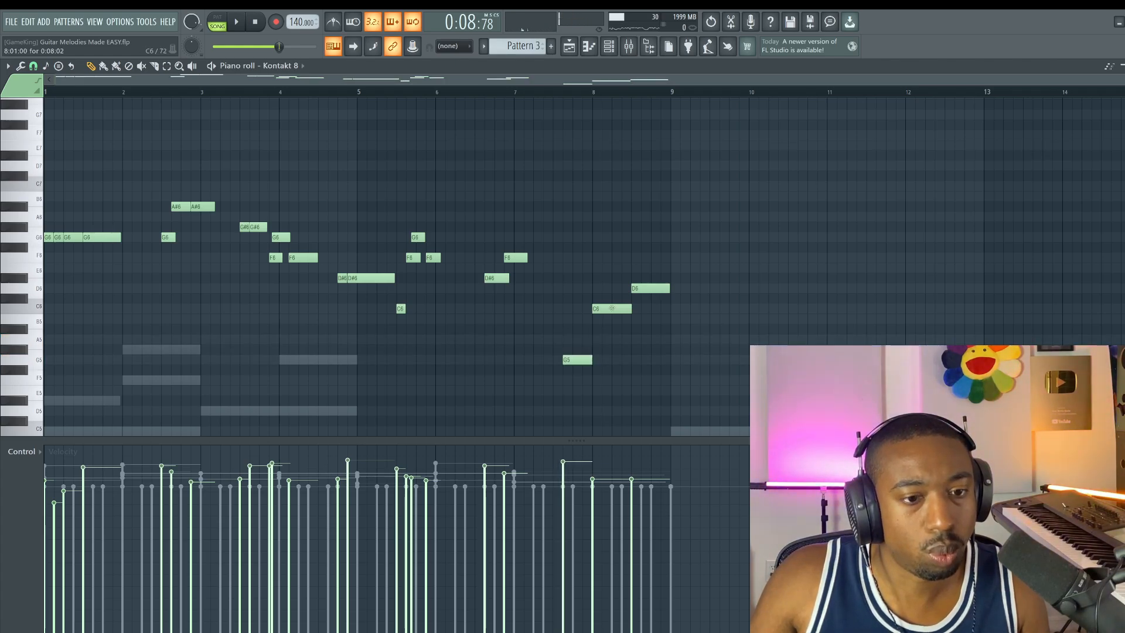
{"action": "key", "text": "space"}
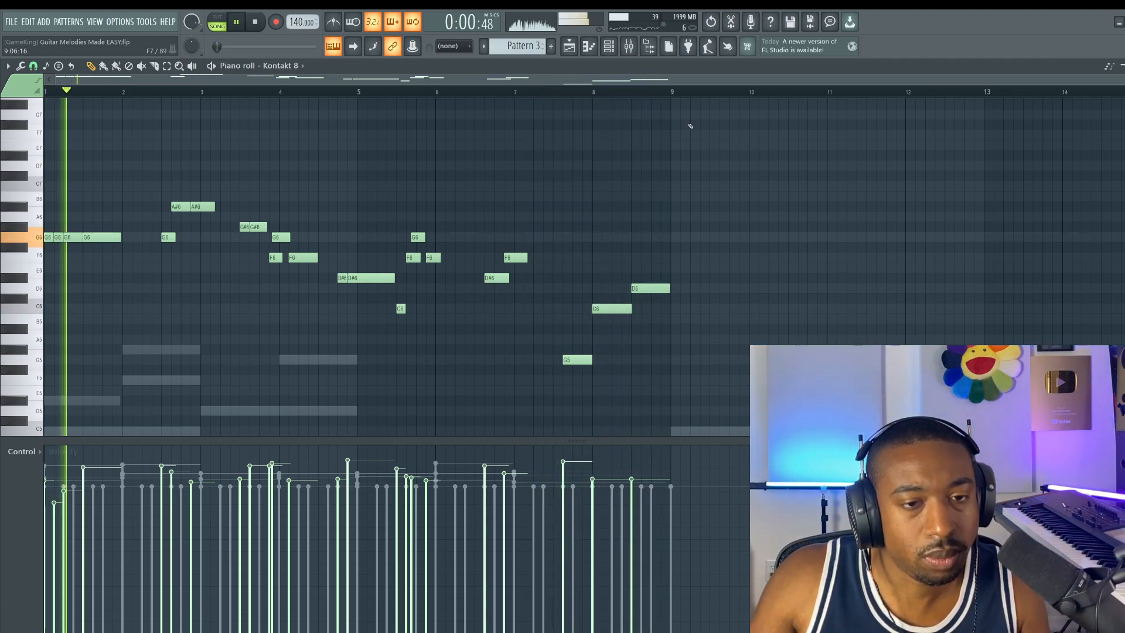
Check the pattern's levels in the mixer, stop playback and hide the mixer
{"action": "left_click", "coordinate": [629, 47]}
{"action": "key", "text": "space"}
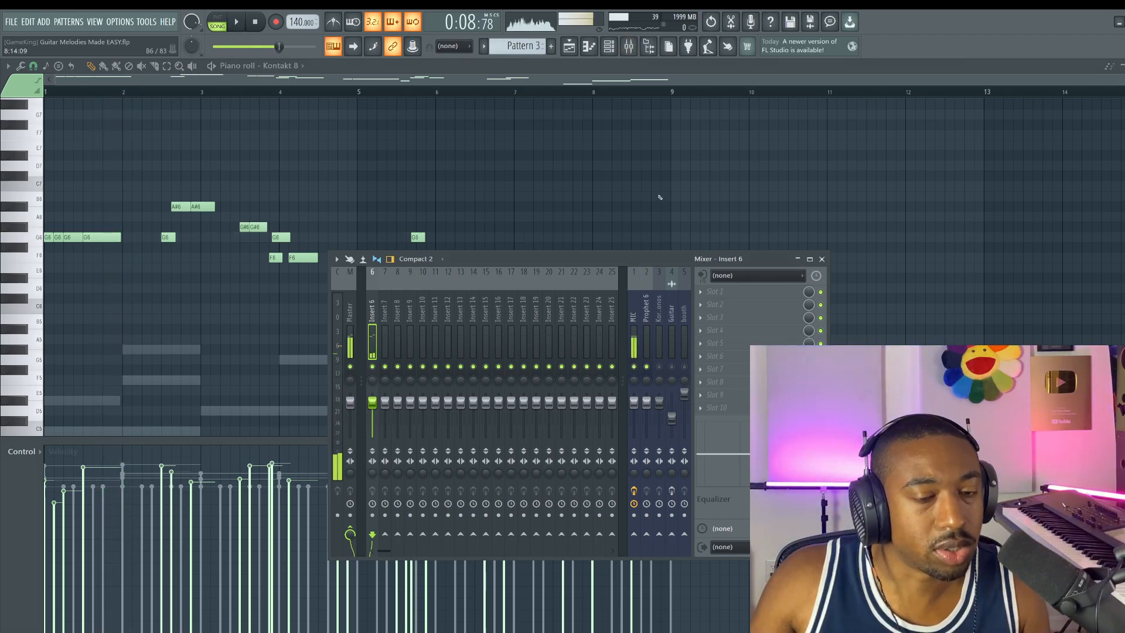
{"action": "key", "text": "F9"}
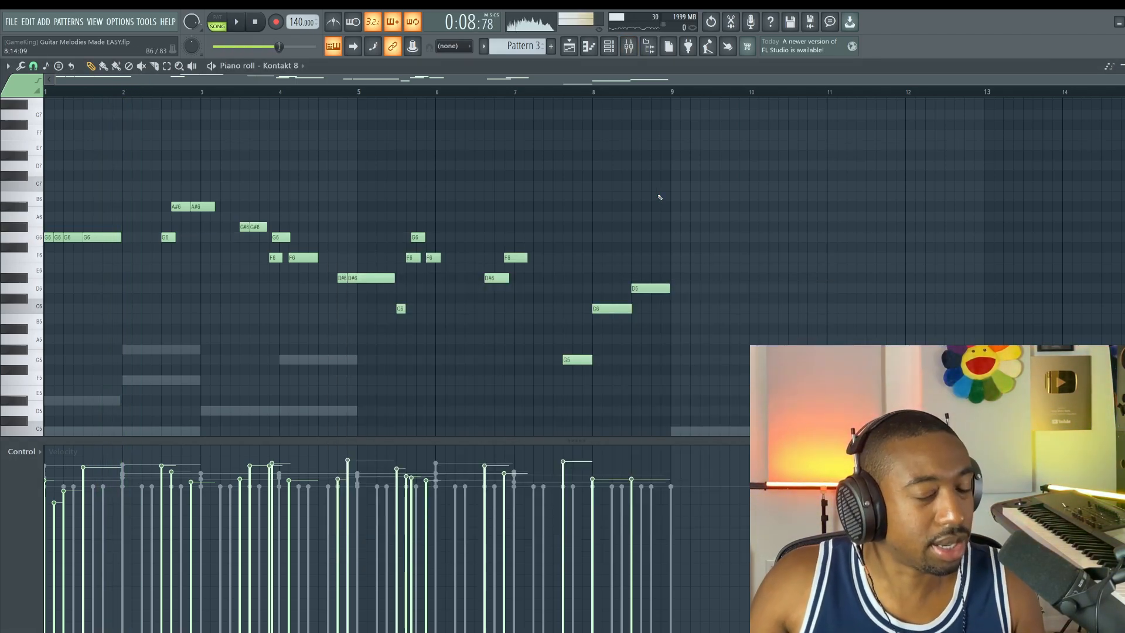
Select the last five notes of the lead melody, audition the ending with the mixer open, and clear the selection
{"action": "scroll", "coordinate": [662, 203], "scroll_direction": "down", "scroll_amount": 6}
{"action": "key", "text": "space"}
{"action": "key", "text": "space"}
{"action": "scroll", "coordinate": [645, 222], "scroll_direction": "up", "scroll_amount": 2}
{"action": "left_click_drag", "start_coordinate": [686, 253], "coordinate": [478, 97]}
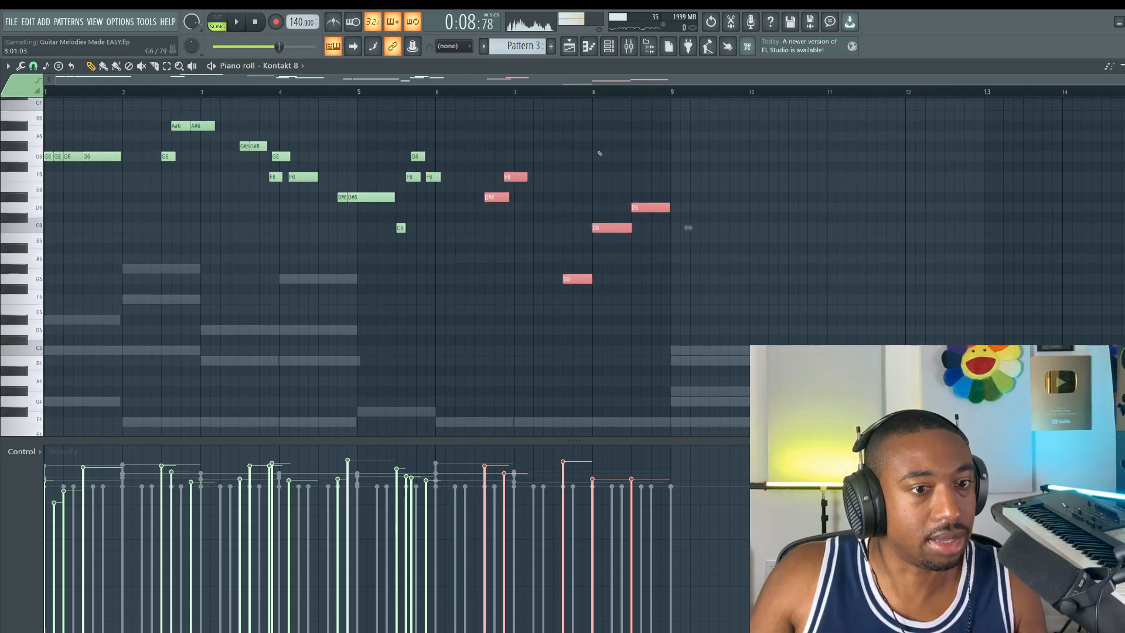
{"action": "key", "text": "space"}
{"action": "key", "text": "F9"}
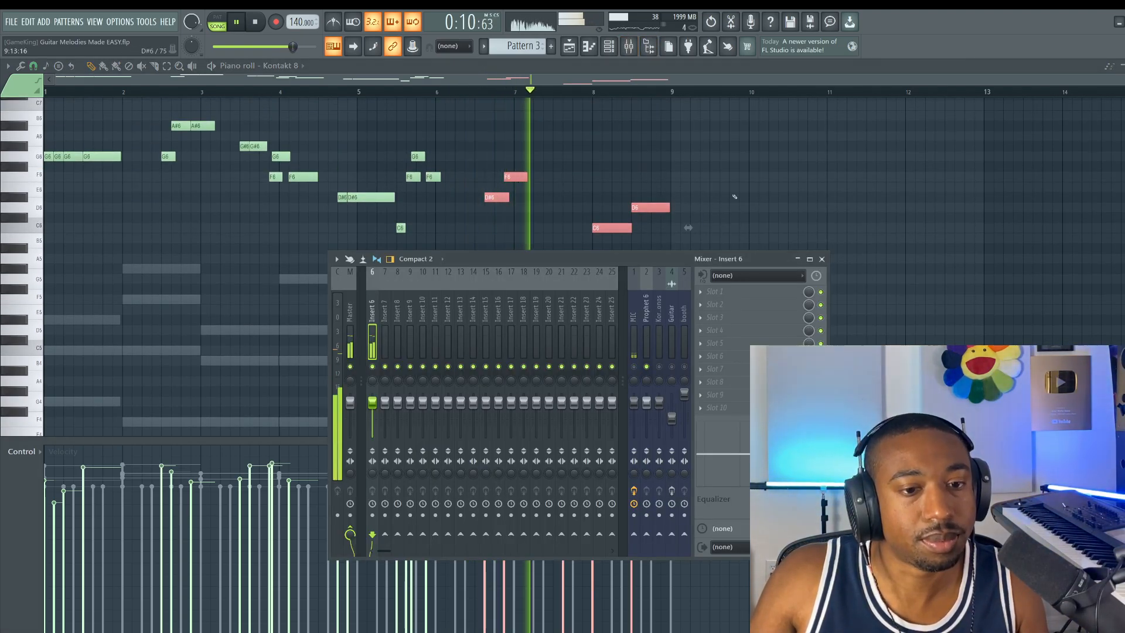
{"action": "left_click", "coordinate": [687, 190]}
{"action": "key", "text": "F9"}
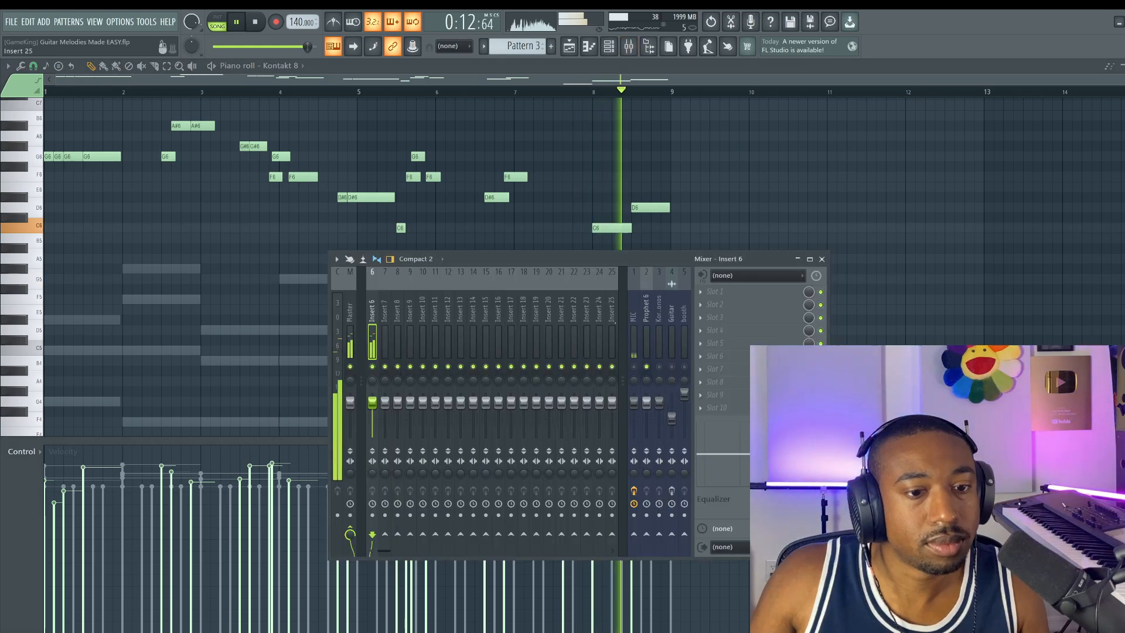
{"action": "key", "text": "space"}
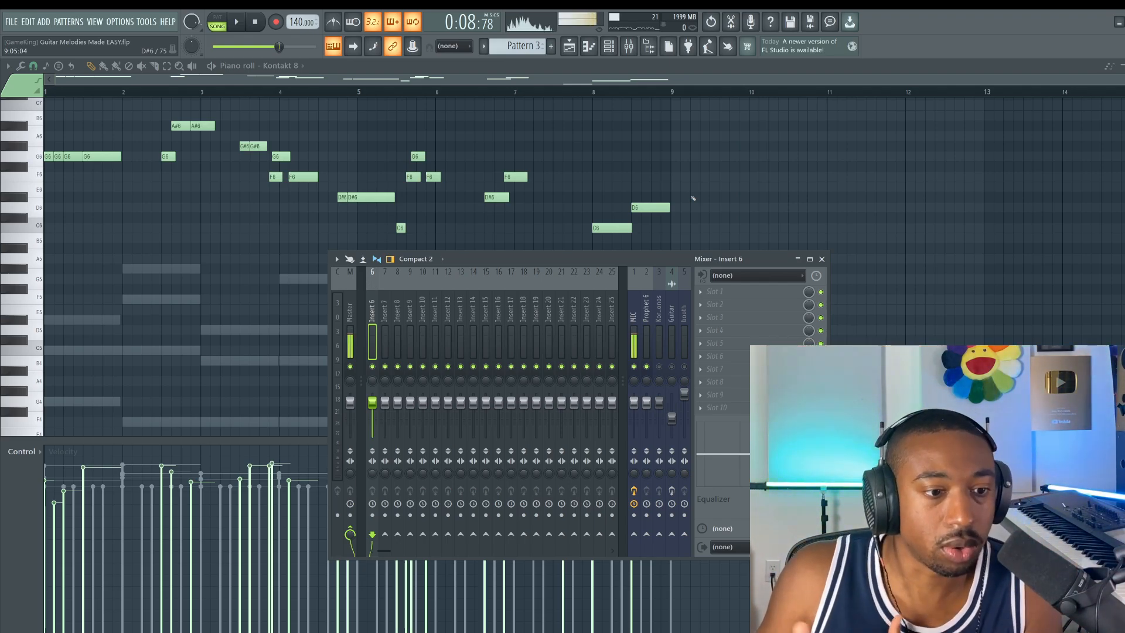
Replay the ending of the lead melody while checking its levels in the mixer
{"action": "right_click", "coordinate": [693, 198]}
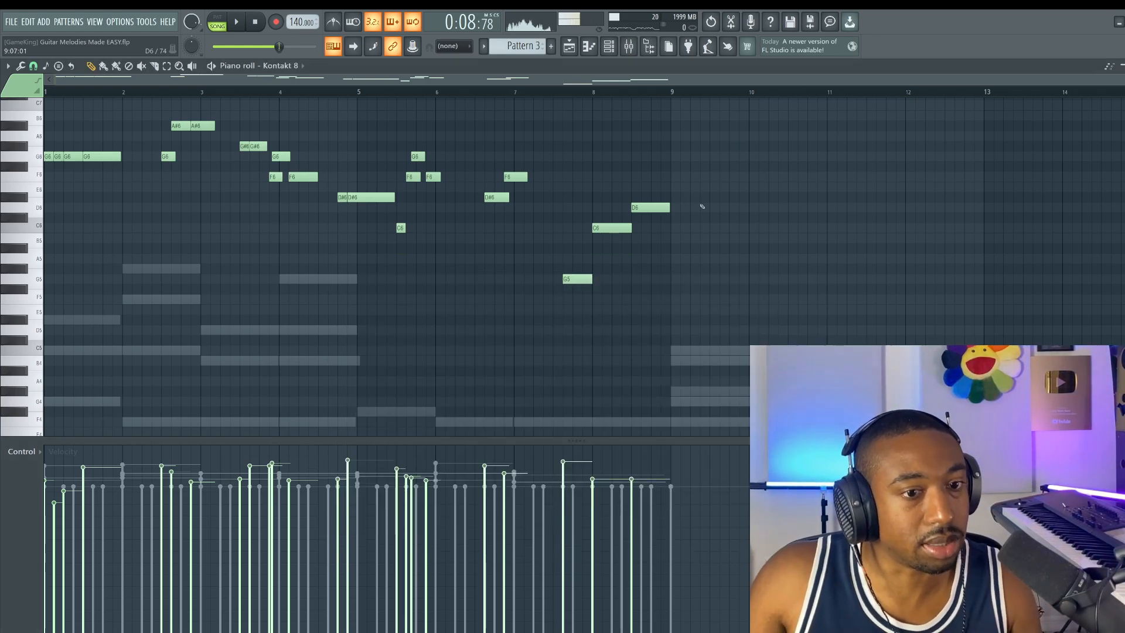
{"action": "key", "text": "space"}
{"action": "left_click", "coordinate": [629, 46]}
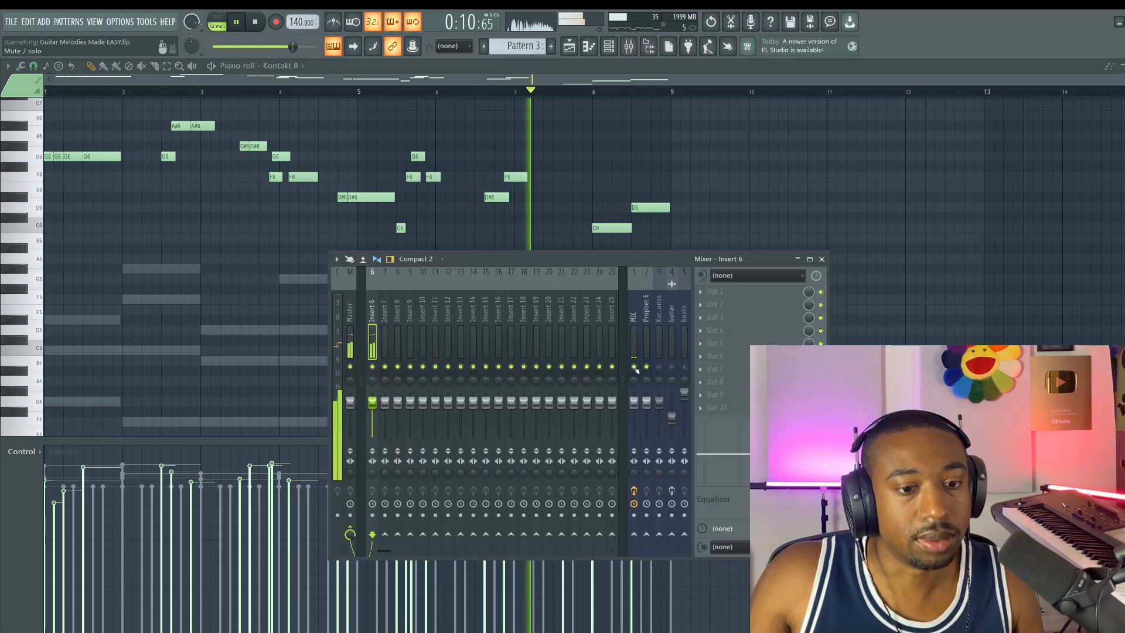
{"action": "right_click", "coordinate": [735, 188]}
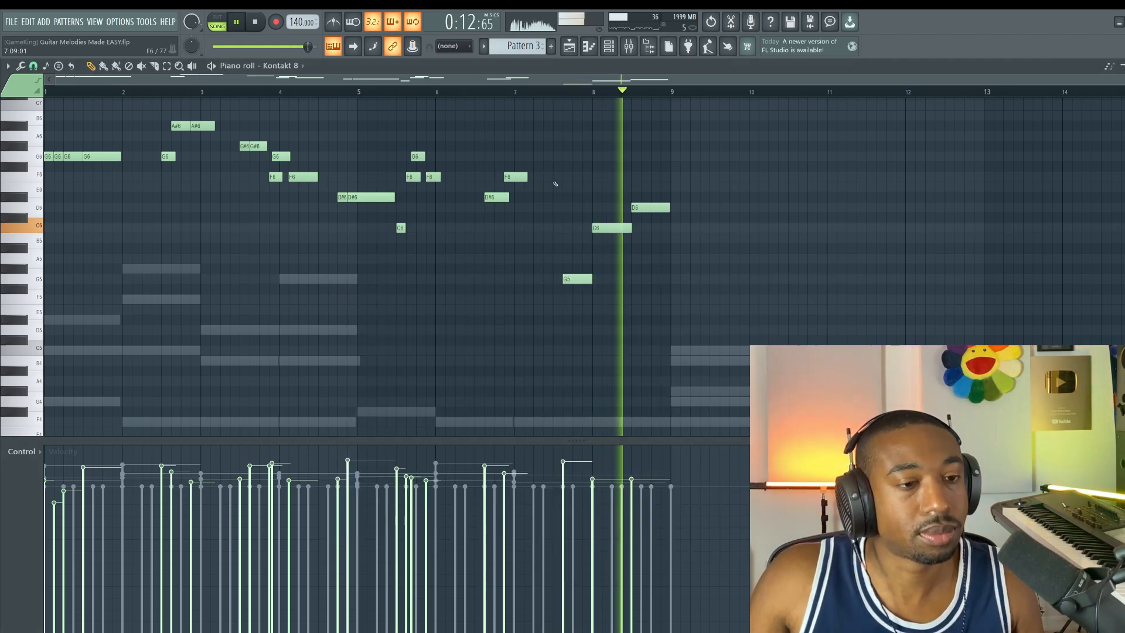
View the first Kontakt 8 channel's 12 String (Pick) instrument during playback and return to the lead melody's notes
{"action": "left_click", "coordinate": [610, 49]}
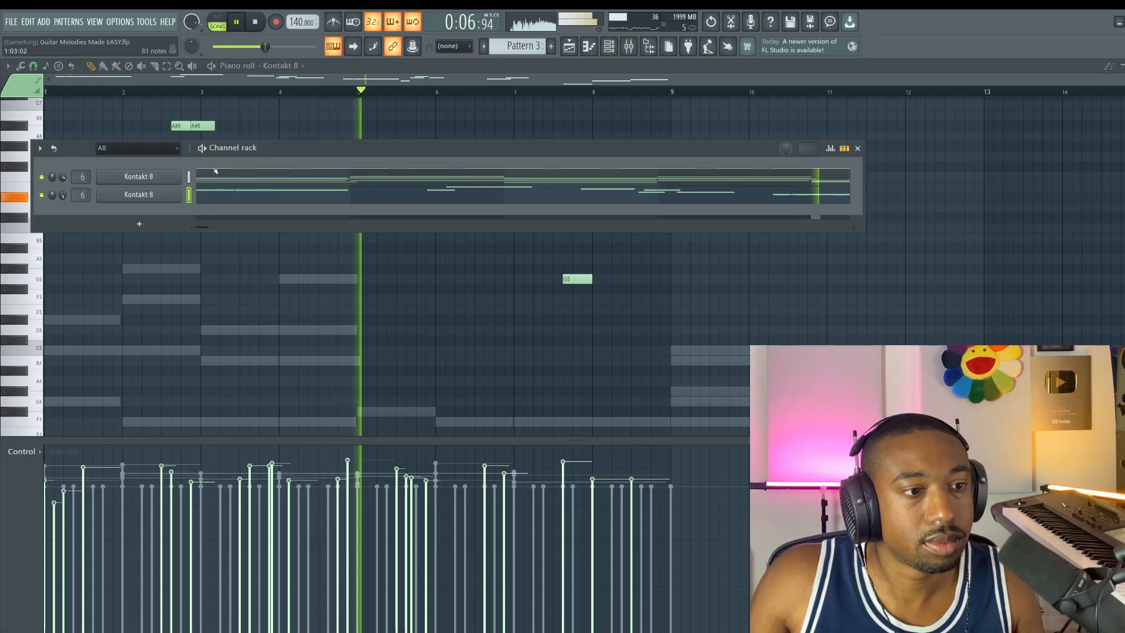
{"action": "left_click", "coordinate": [173, 177]}
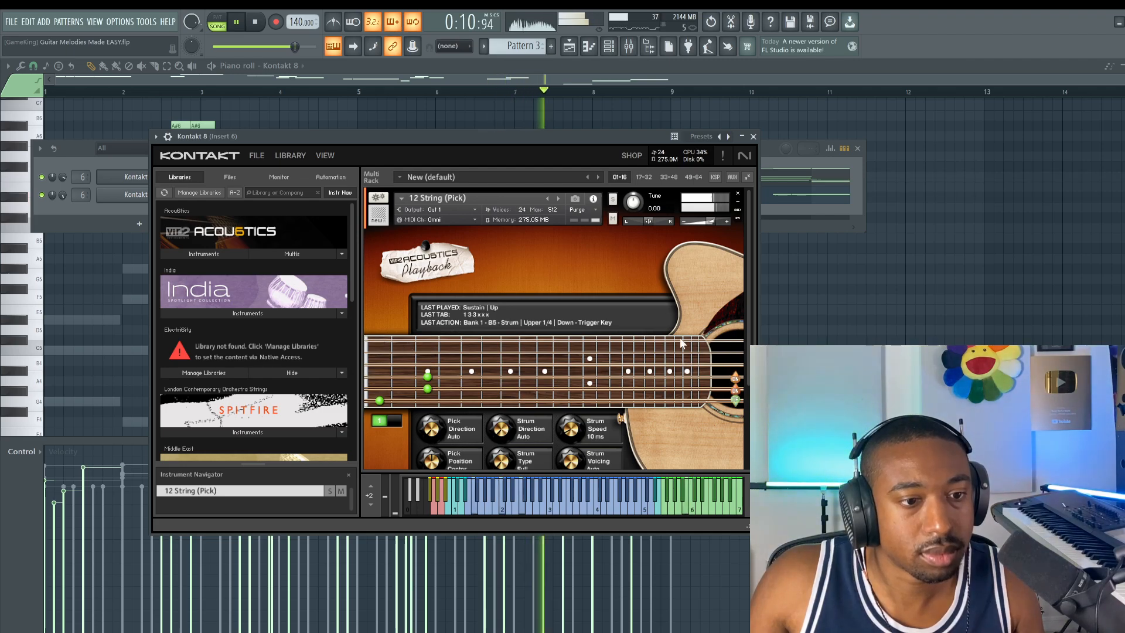
{"action": "left_click", "coordinate": [753, 136]}
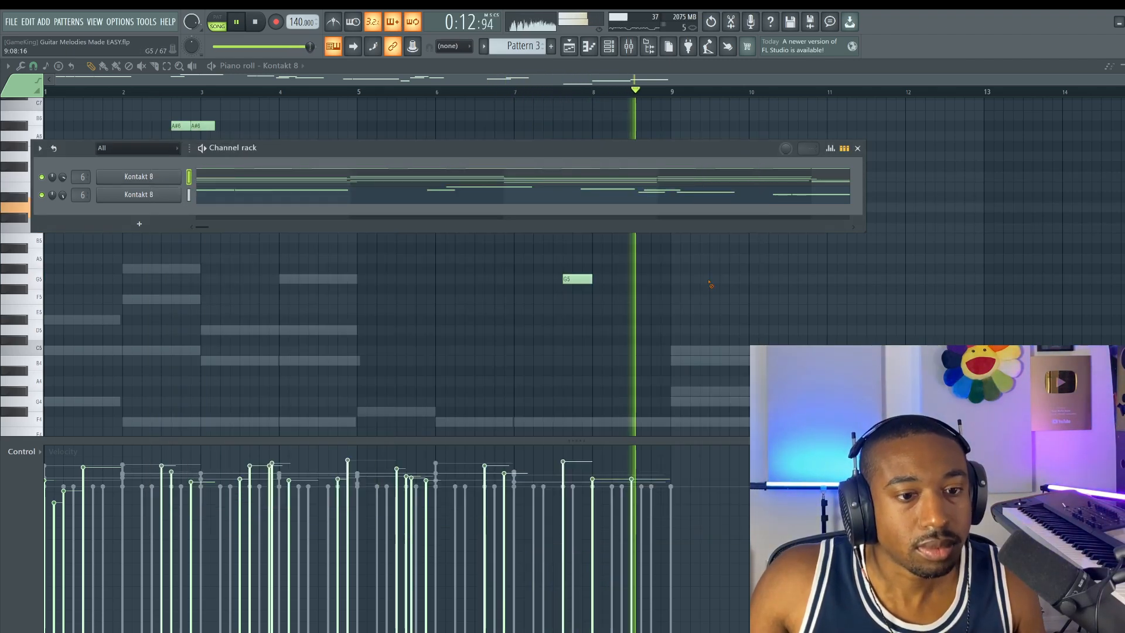
{"action": "left_click", "coordinate": [499, 200]}
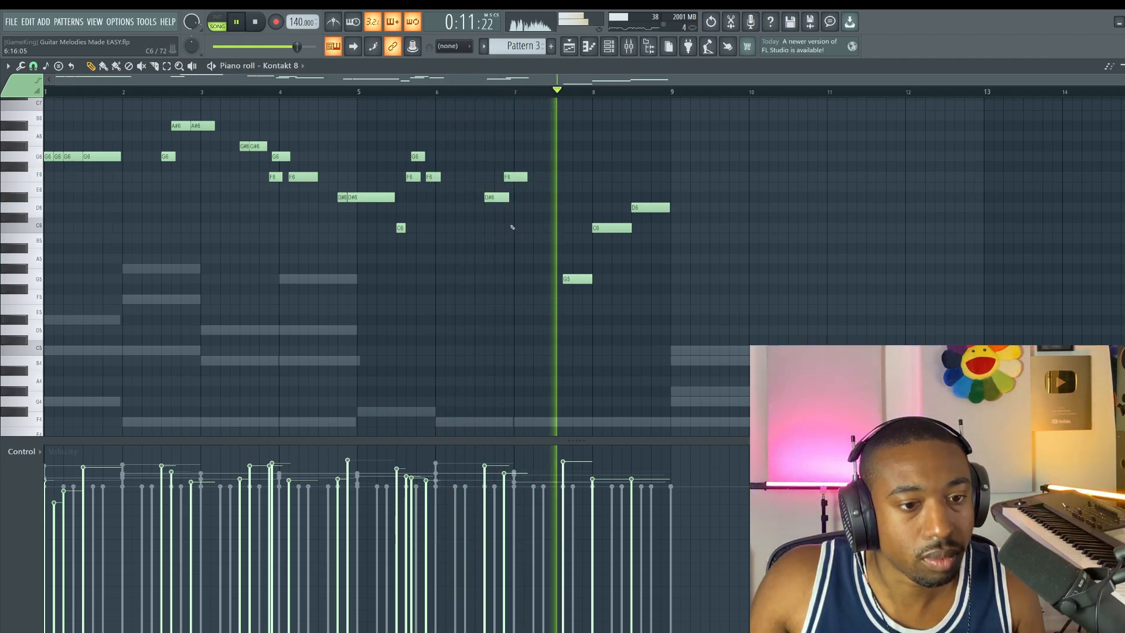
Check the playing pattern once more in the mixer, hide the mixer and stop playback
{"action": "left_click", "coordinate": [630, 49]}
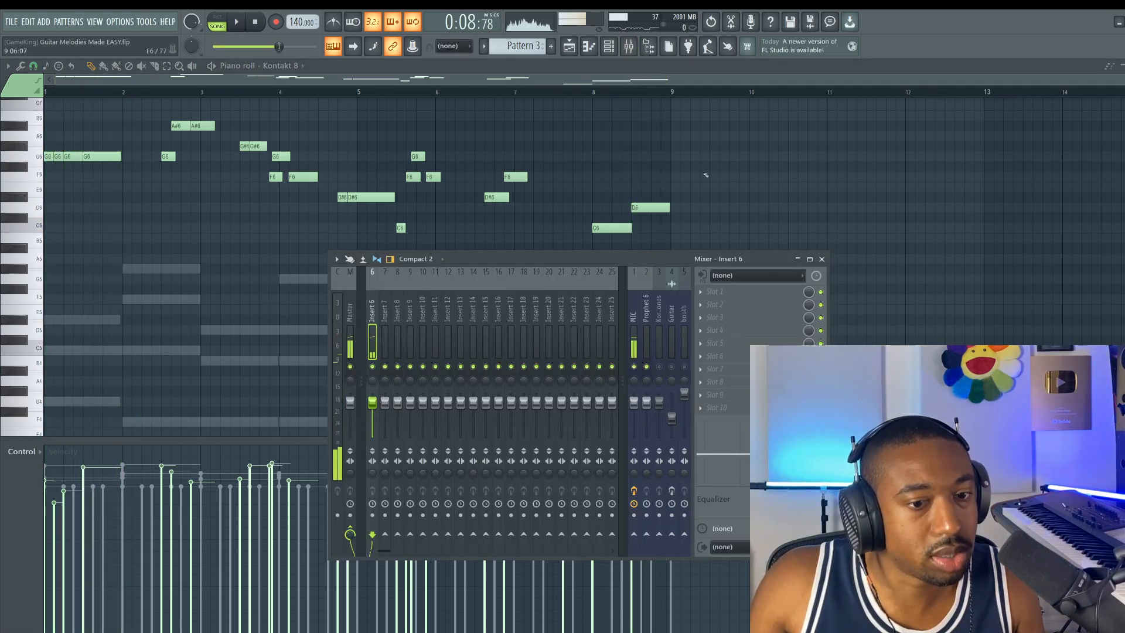
{"action": "key", "text": "F9"}
{"action": "key", "text": "space"}
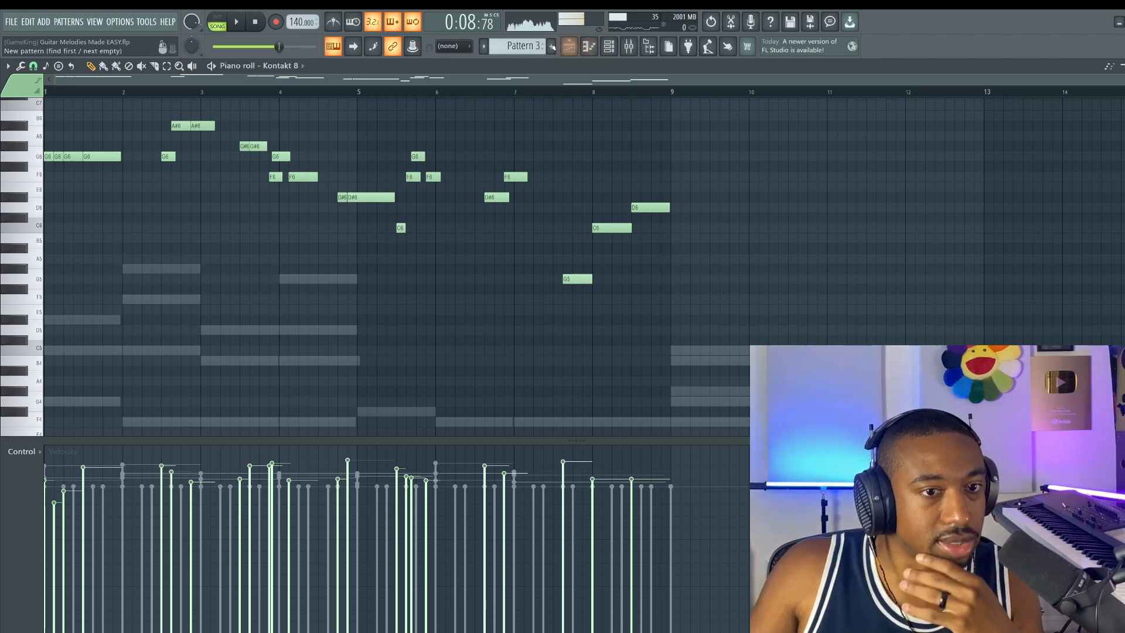